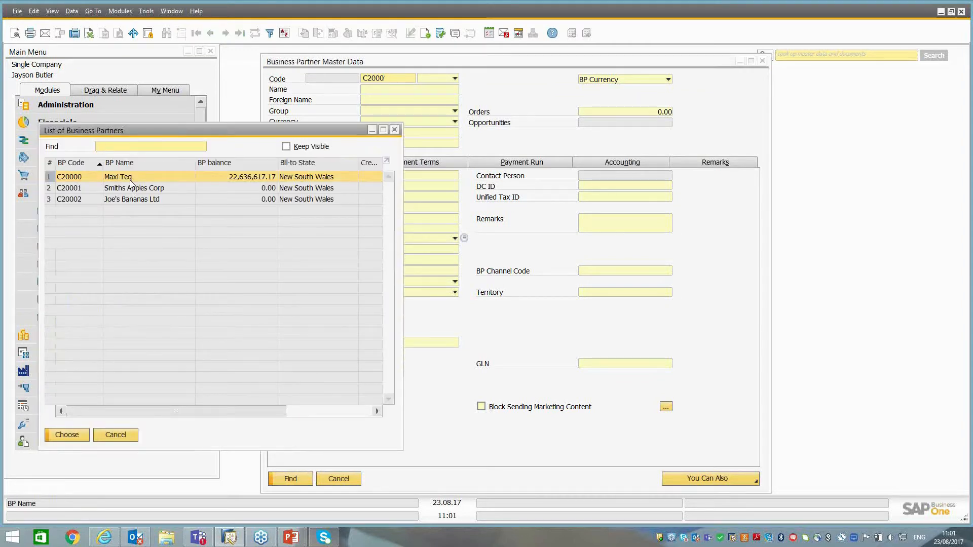
# Open the Maxi Teq business partner record and look through its existing contact persons.
pyautogui.doubleClick(130, 179)
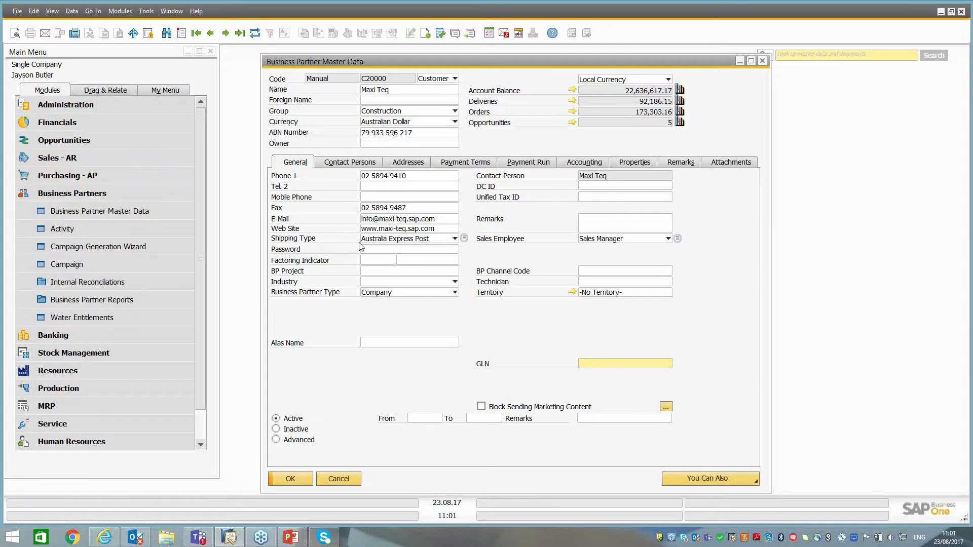
pyautogui.click(363, 164)
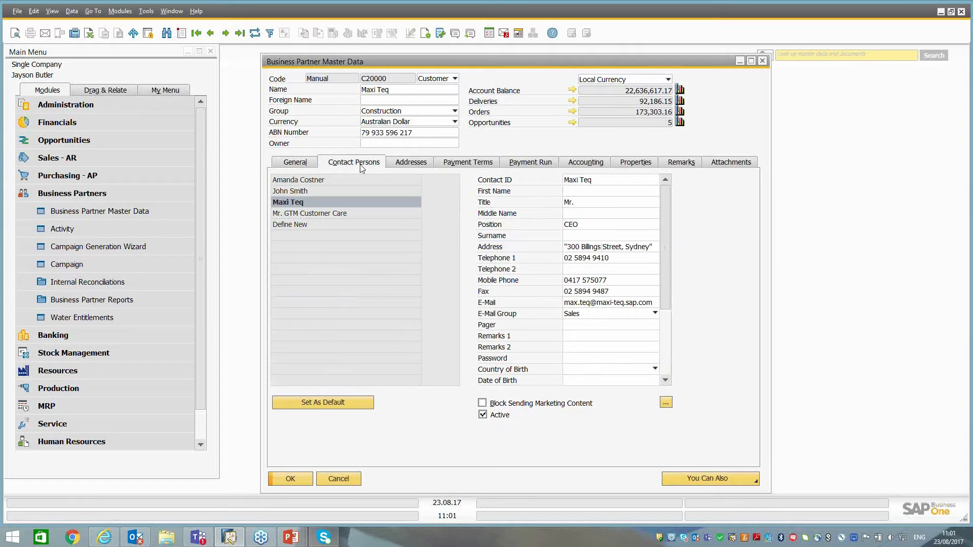
pyautogui.click(299, 190)
pyautogui.click(293, 201)
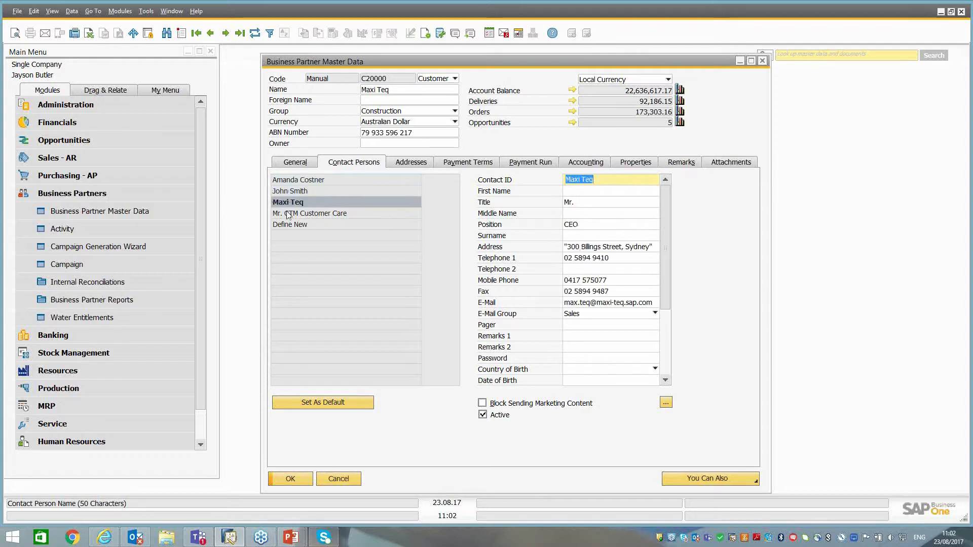
pyautogui.click(288, 214)
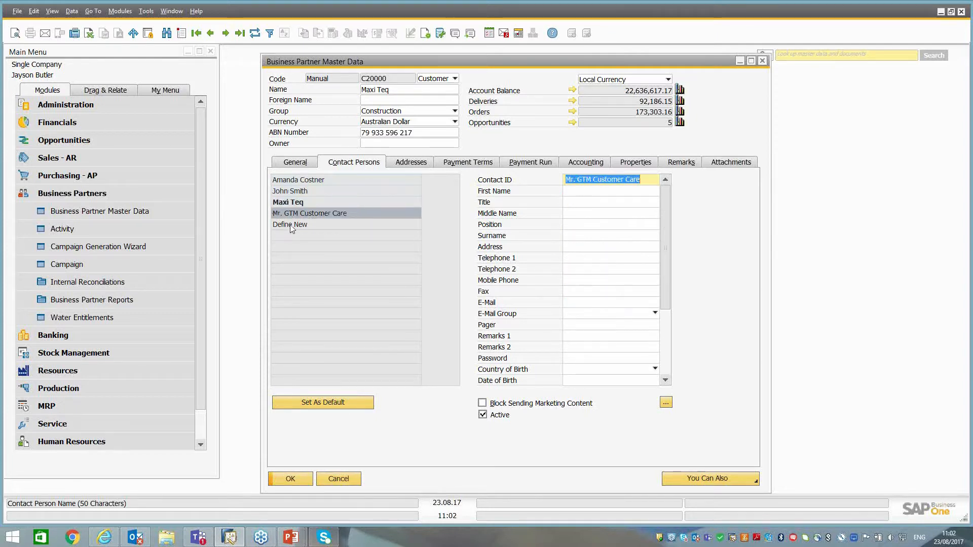
# Define a new contact person for Maxi Teq, entering the contact ID and first name.
pyautogui.click(292, 225)
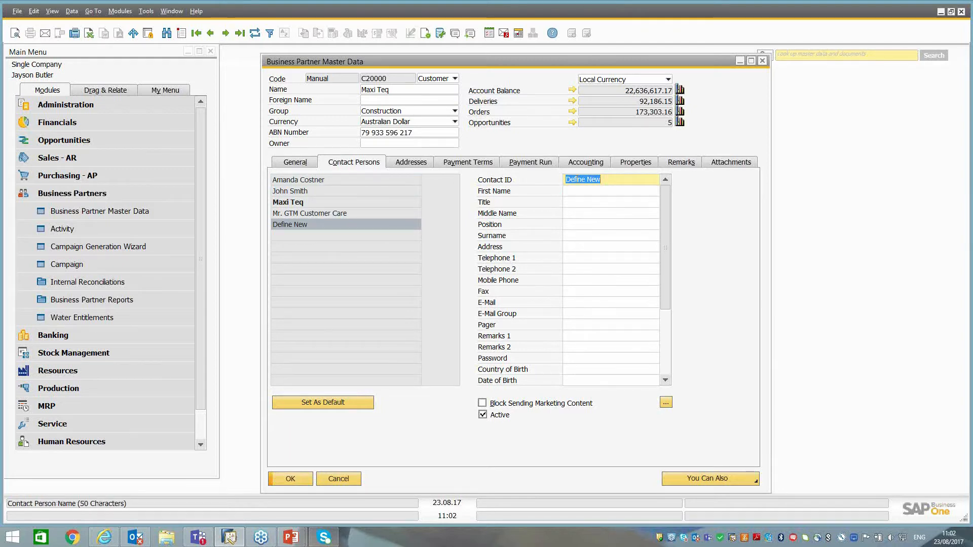
pyautogui.press('BackSpace')
pyautogui.press('BackSpace')
pyautogui.press('Tab')
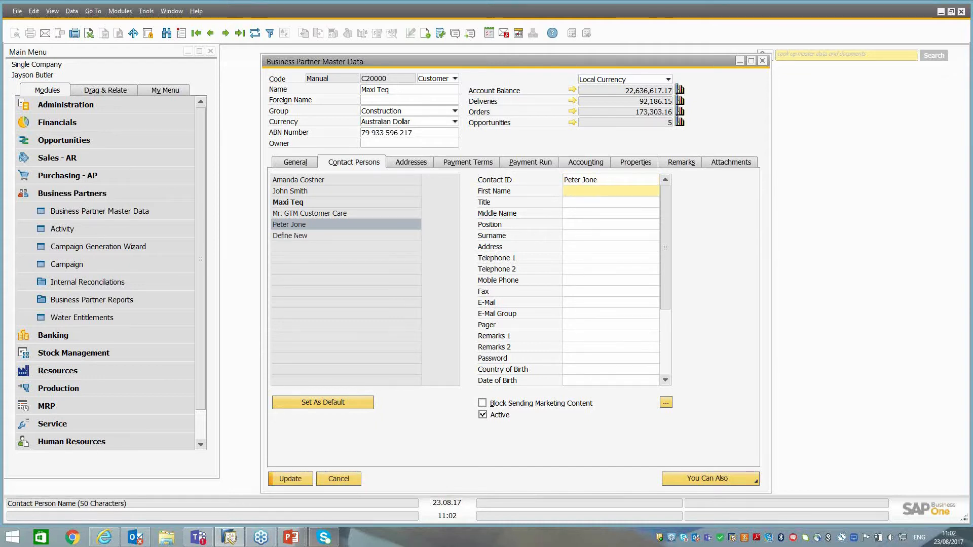
pyautogui.press('Tab')
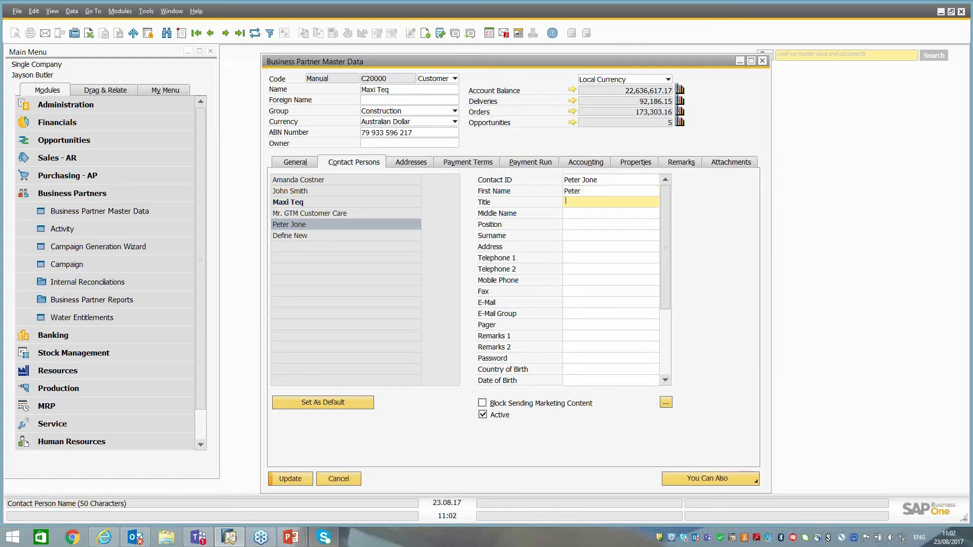
# Set the new contact's title to Mr and position to Sales Manager, leaving the middle name blank.
pyautogui.write('Mr')
pyautogui.press('Tab')
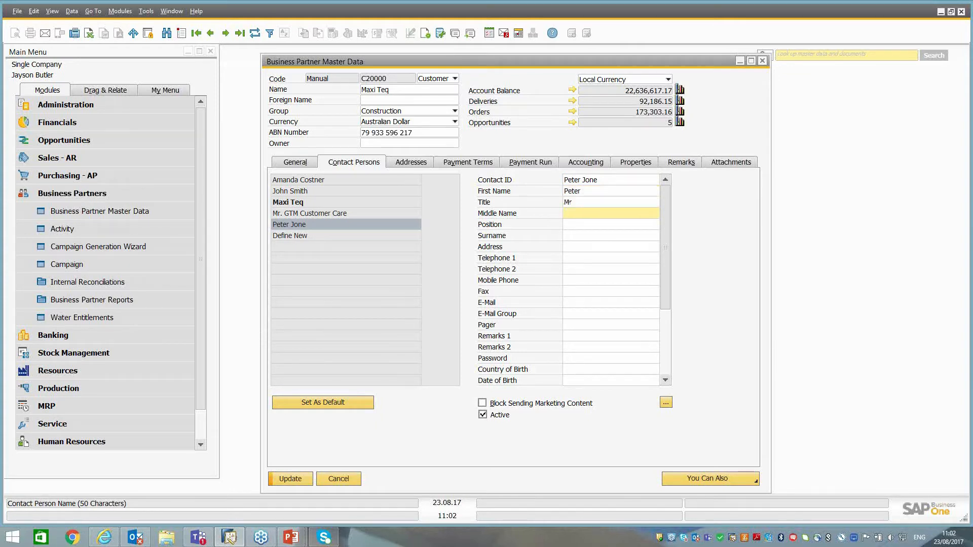
pyautogui.press('Tab')
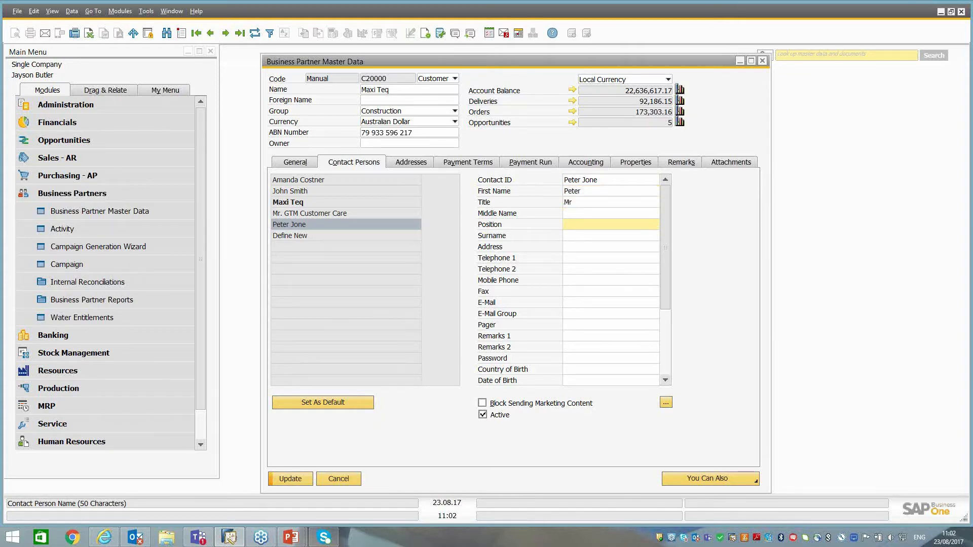
pyautogui.write('Sales manager')
pyautogui.press('BackSpace')
pyautogui.press('BackSpace')
pyautogui.press('BackSpace')
pyautogui.press('BackSpace')
pyautogui.press('BackSpace')
pyautogui.press('BackSpace')
pyautogui.press('BackSpace')
pyautogui.write('Manager')
pyautogui.press('Tab')
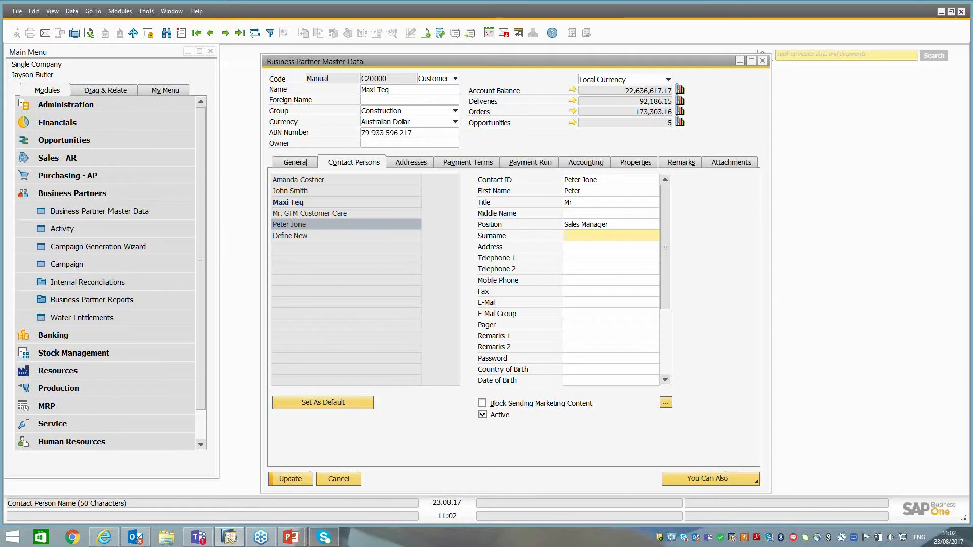
# Enter the new contact's surname and correct the contact ID so it contains the full surname.
pyautogui.write('Jones')
pyautogui.click(606, 182)
pyautogui.click(605, 182)
pyautogui.write('s')
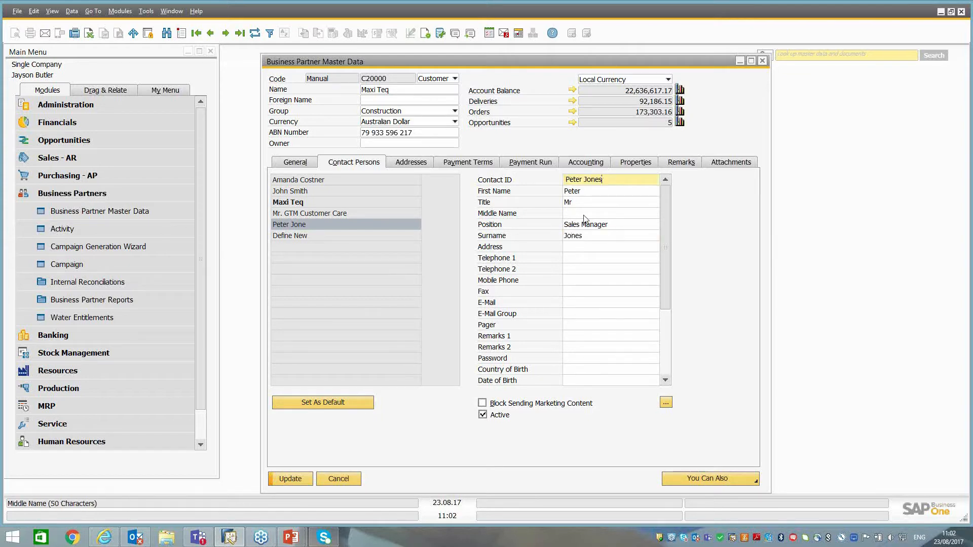
# Save the new contact person to the business partner record, leaving the address, telephone and e-mail details blank.
pyautogui.click(568, 248)
pyautogui.click(570, 257)
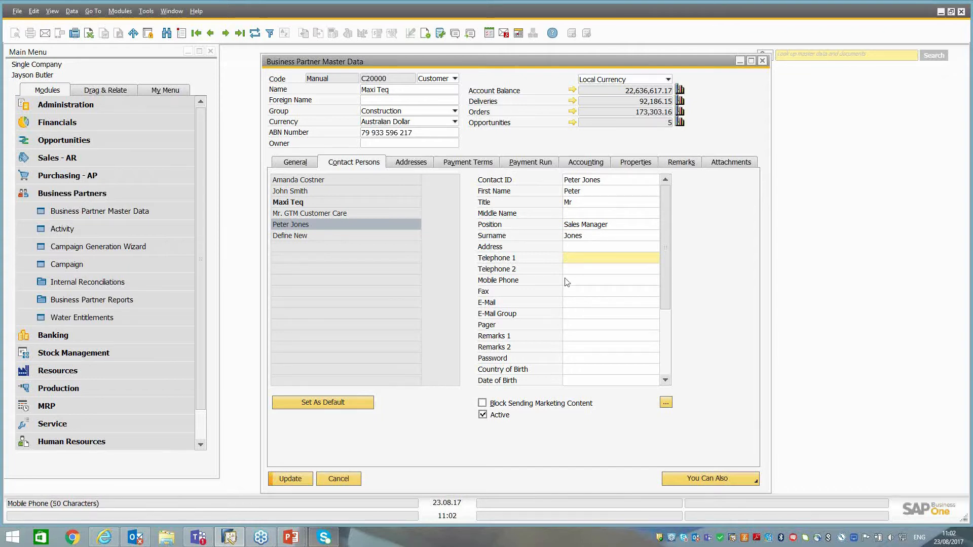
pyautogui.click(578, 302)
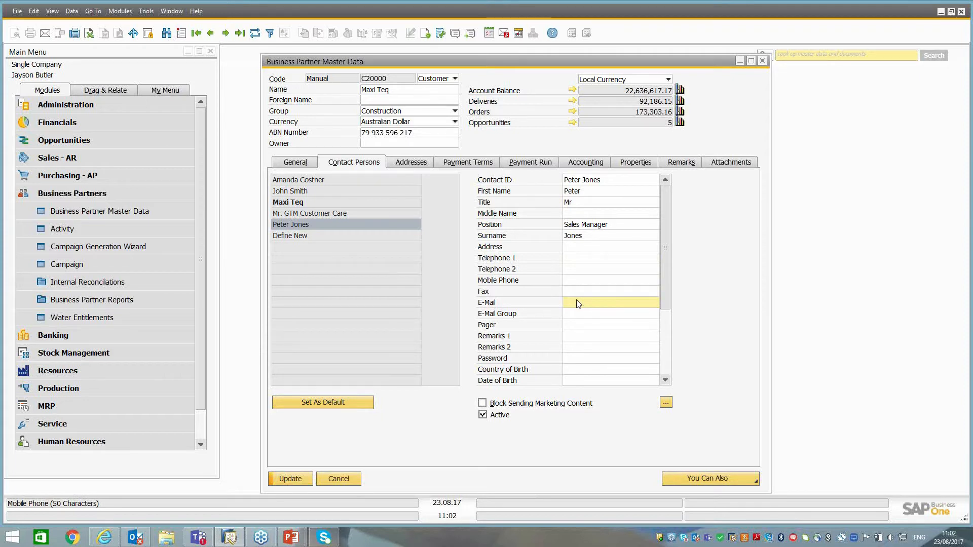
pyautogui.click(291, 479)
pyautogui.click(359, 287)
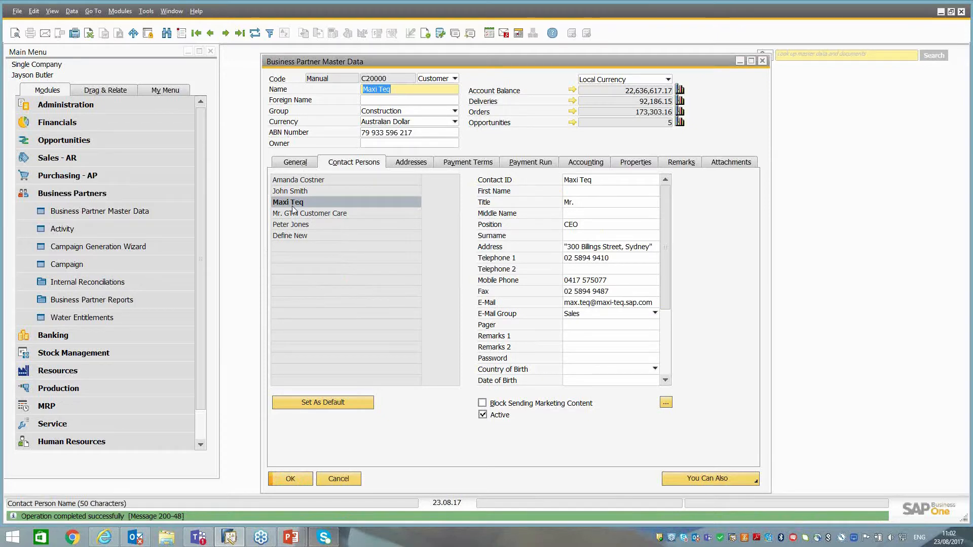
# Compare the Melbourne and Sydney ship-to addresses of the business partner.
pyautogui.click(410, 163)
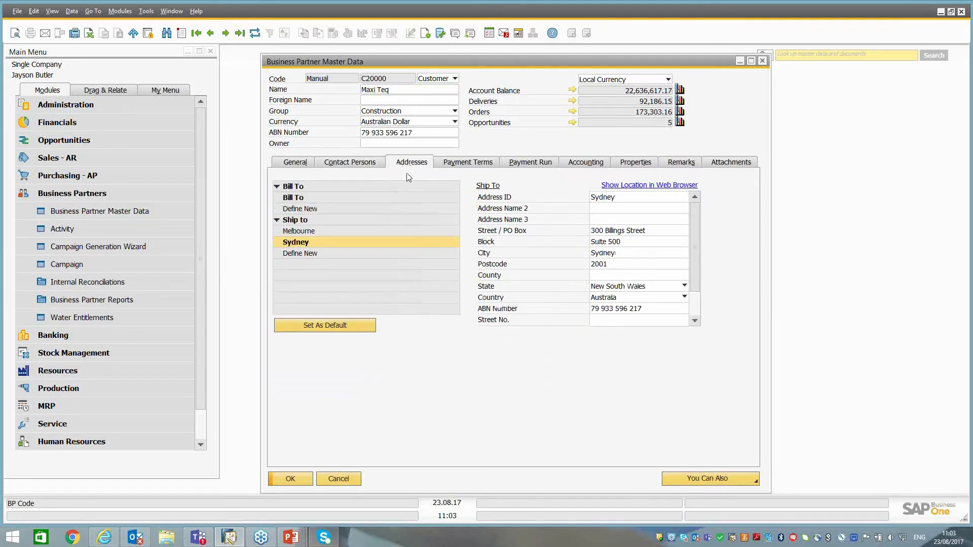
pyautogui.click(305, 234)
pyautogui.click(298, 246)
pyautogui.click(309, 233)
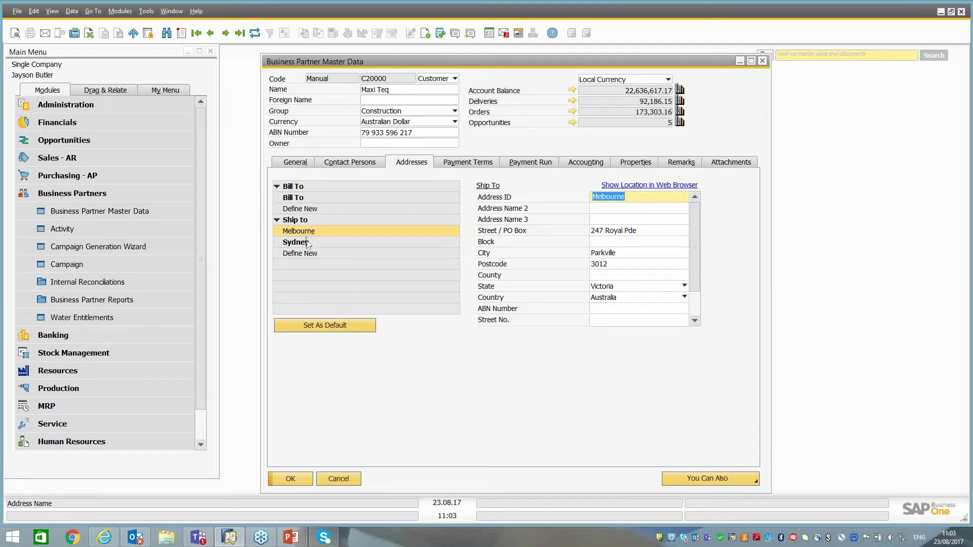
pyautogui.click(309, 244)
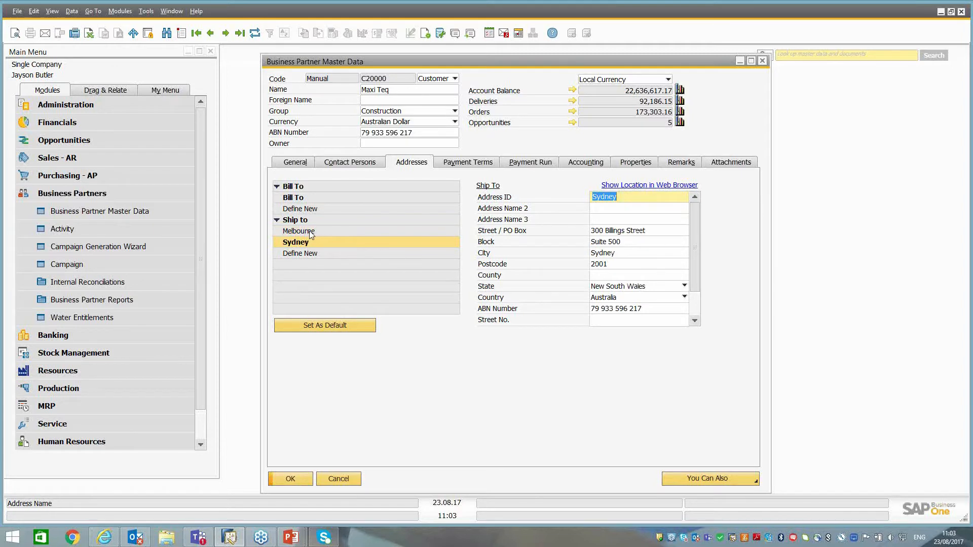
# Show the Melbourne ship-to address on a web map and return to the business partner record in SAP Business One.
pyautogui.click(311, 232)
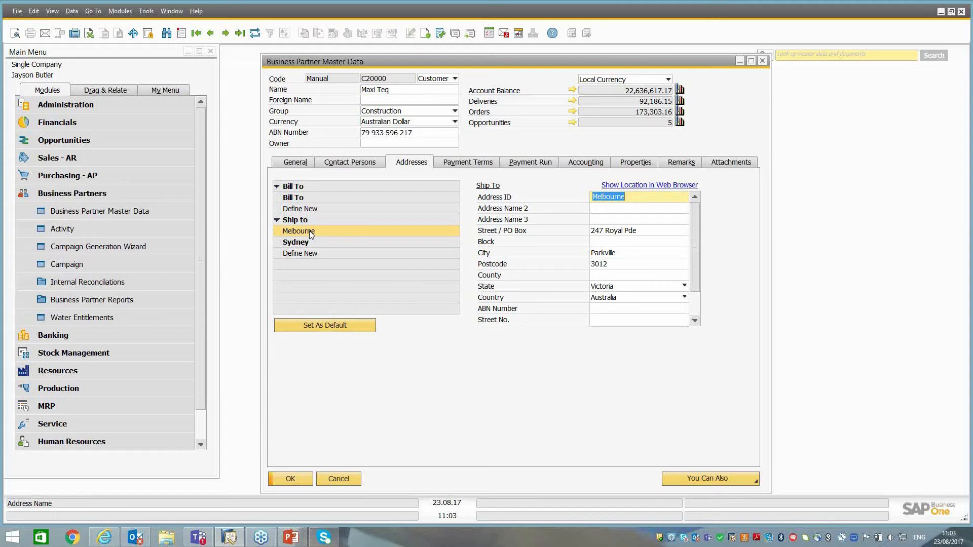
pyautogui.click(651, 189)
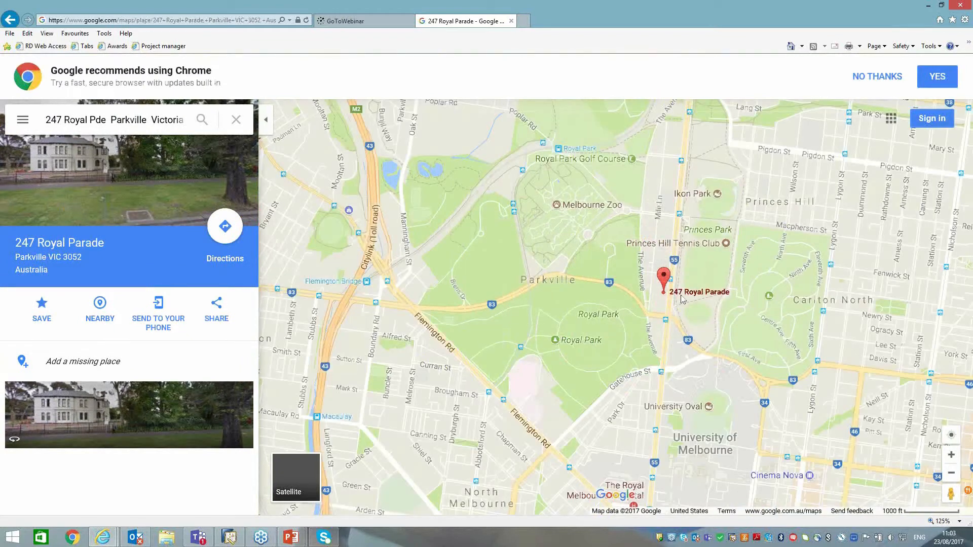
pyautogui.click(230, 486)
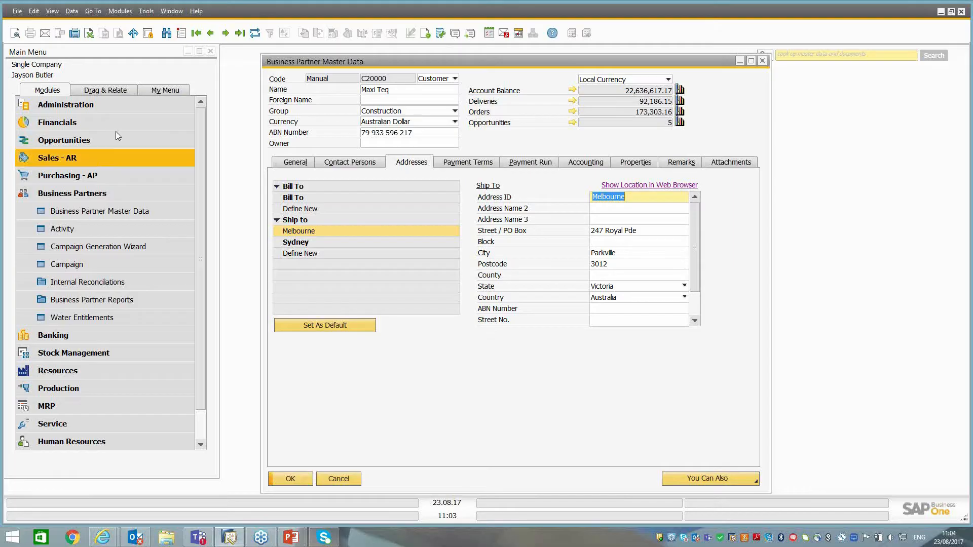
# Open the Services part of the General Settings under System Initialisation.
pyautogui.click(103, 105)
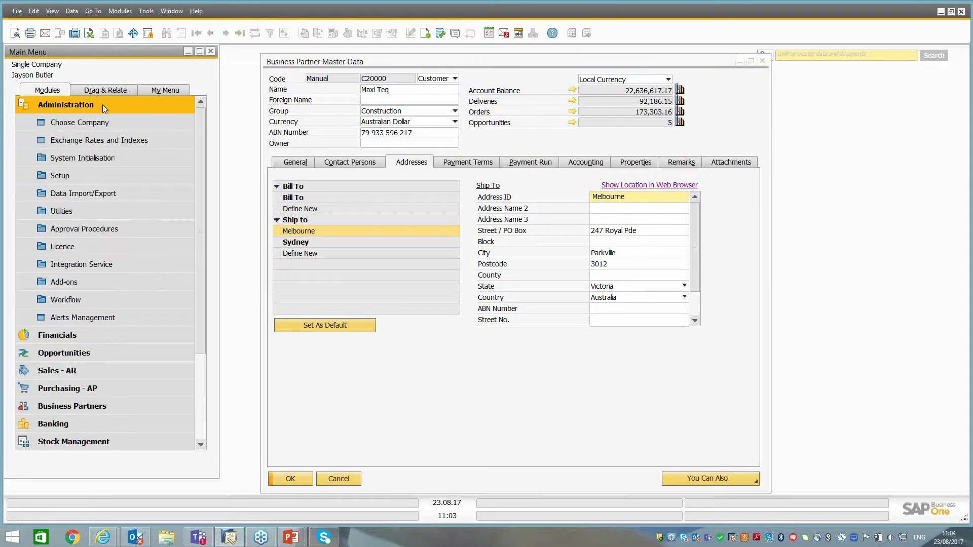
pyautogui.click(86, 156)
pyautogui.click(89, 190)
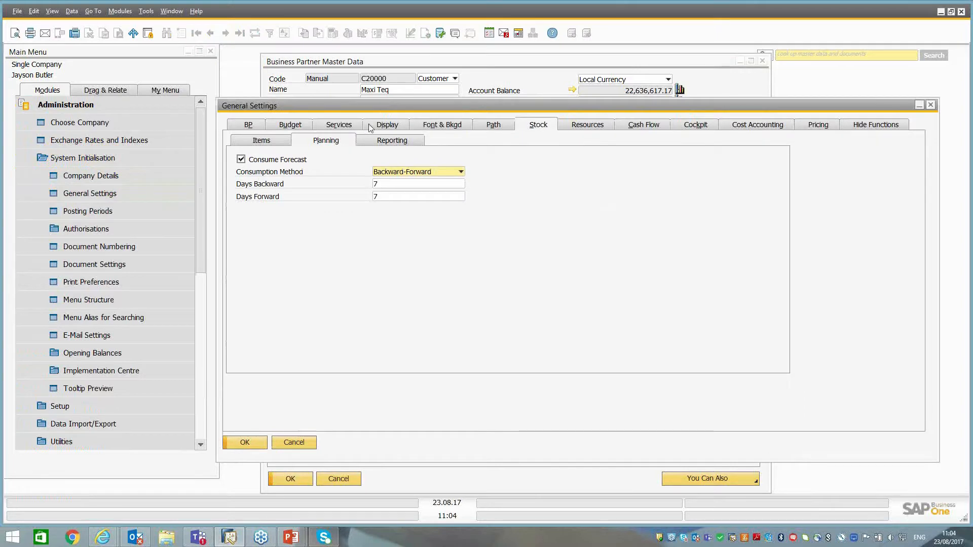
pyautogui.click(338, 126)
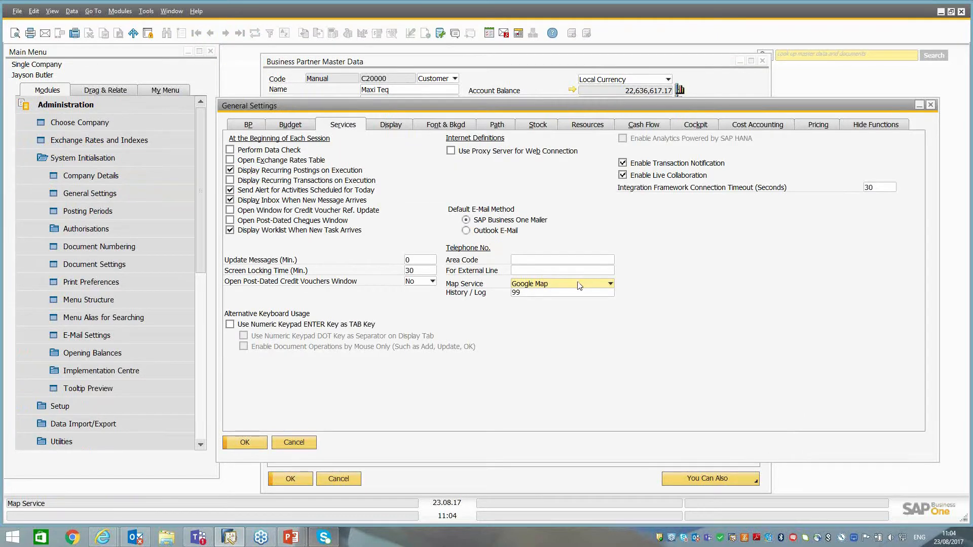
# Examine the map service choices and their query URL setup, and leave the general settings without saving.
pyautogui.click(550, 287)
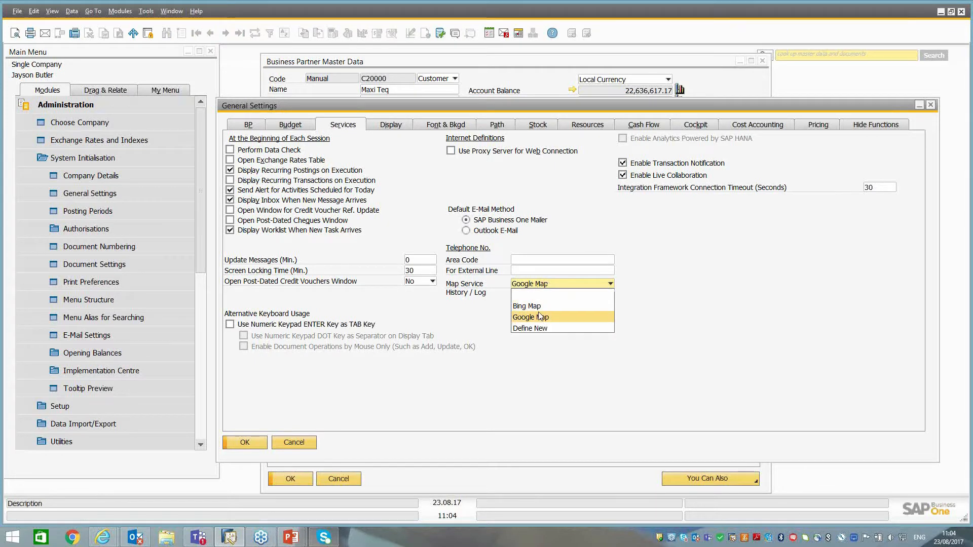
pyautogui.click(531, 329)
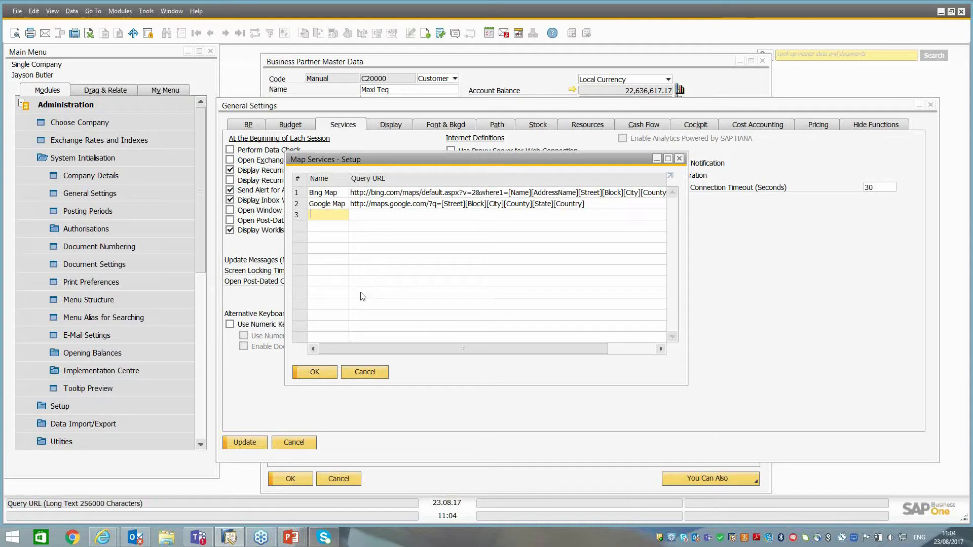
pyautogui.click(355, 373)
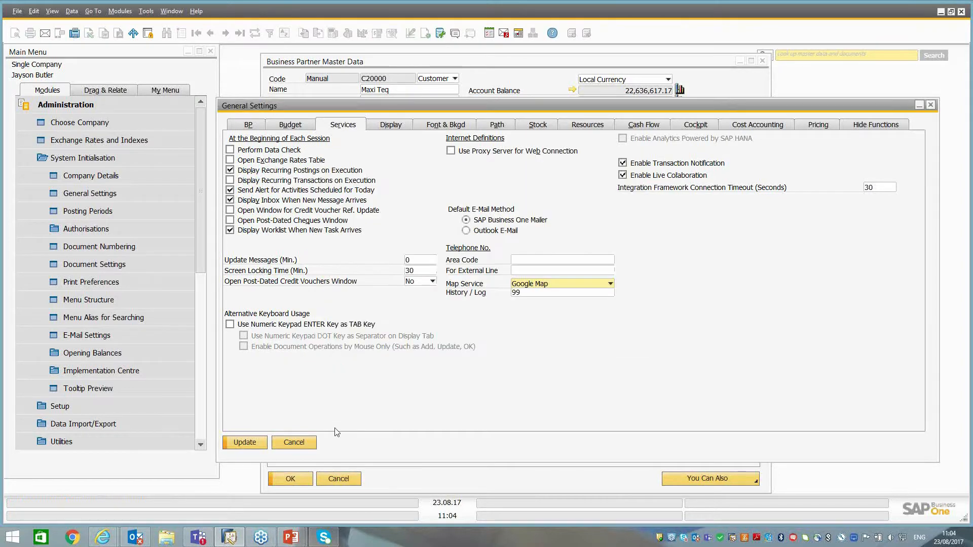
pyautogui.click(306, 443)
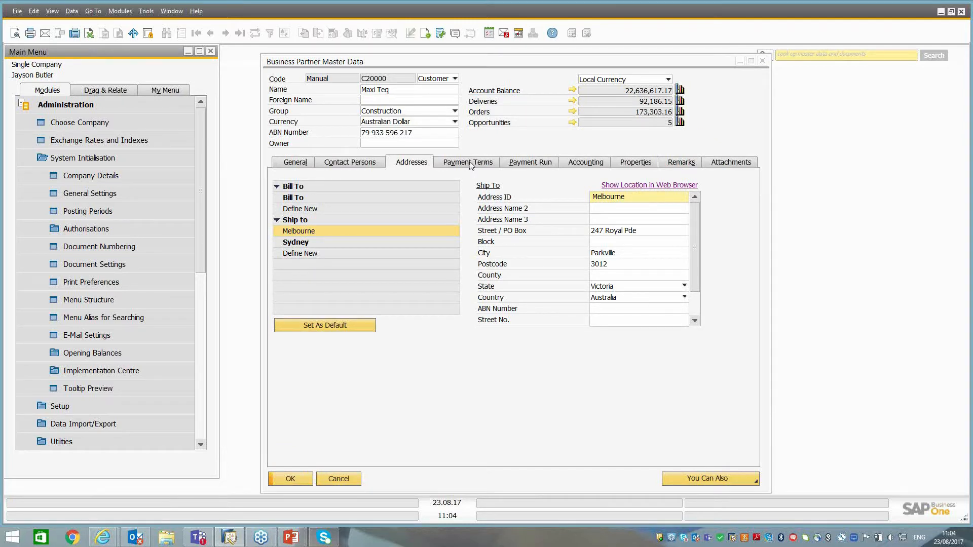
# Display the attached Account Balance - Maxi Teq PDF, close it, and view the business partner's remarks and picture.
pyautogui.click(728, 162)
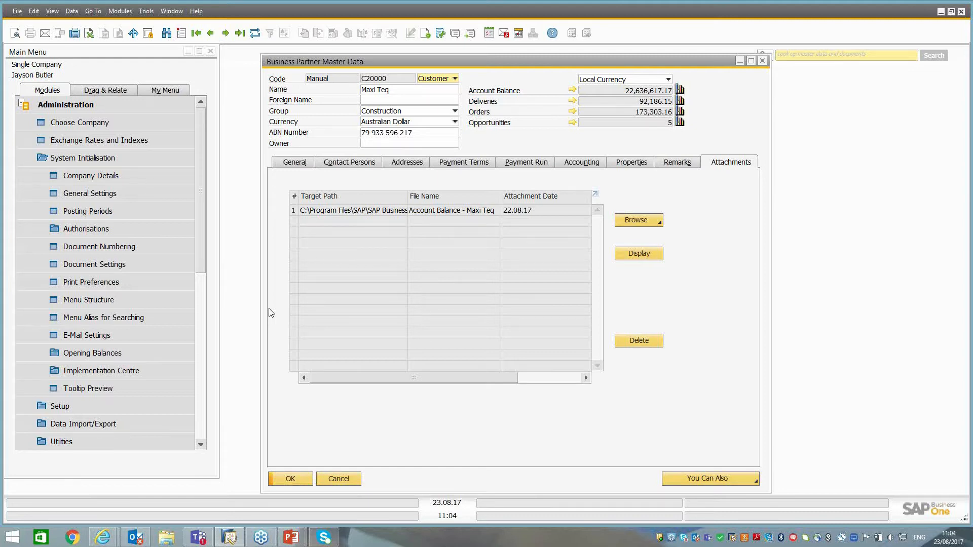
pyautogui.click(329, 210)
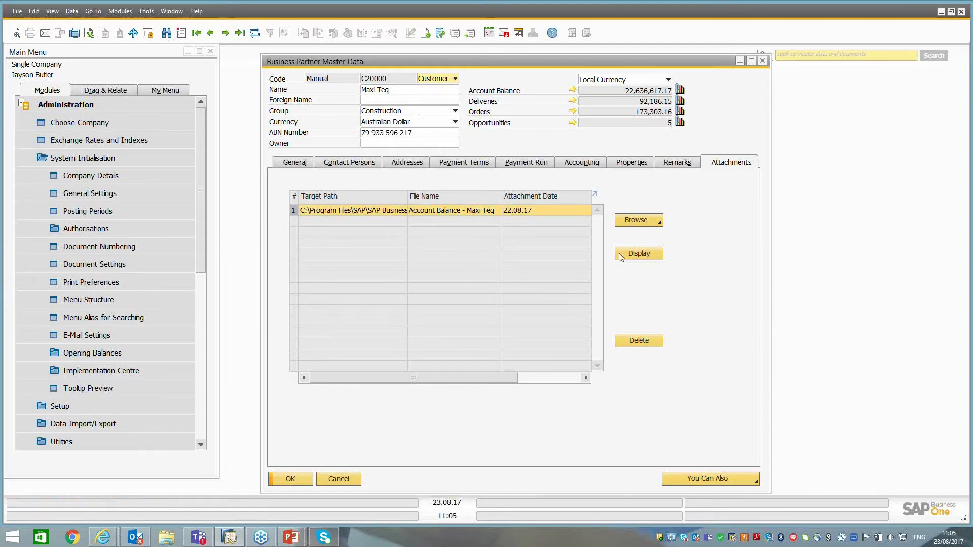
pyautogui.click(645, 257)
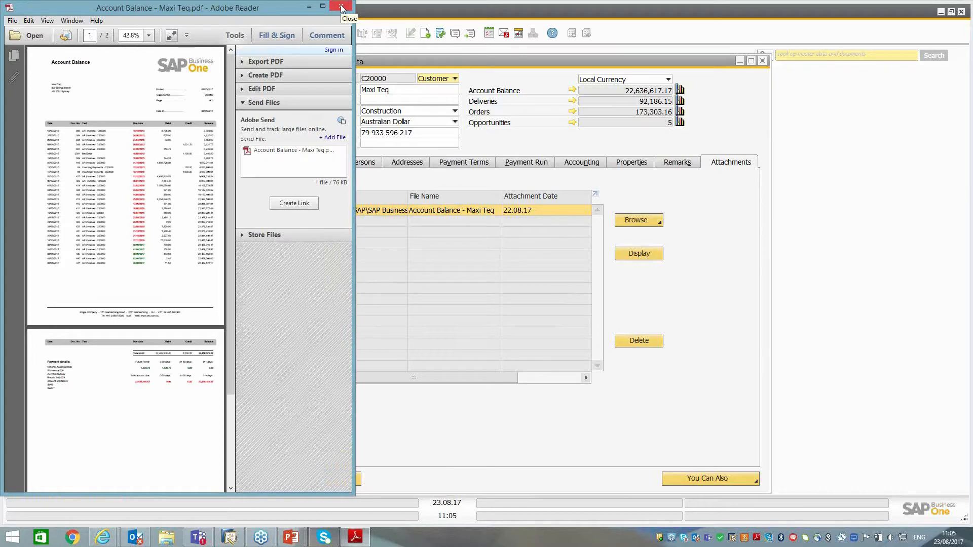
pyautogui.click(340, 7)
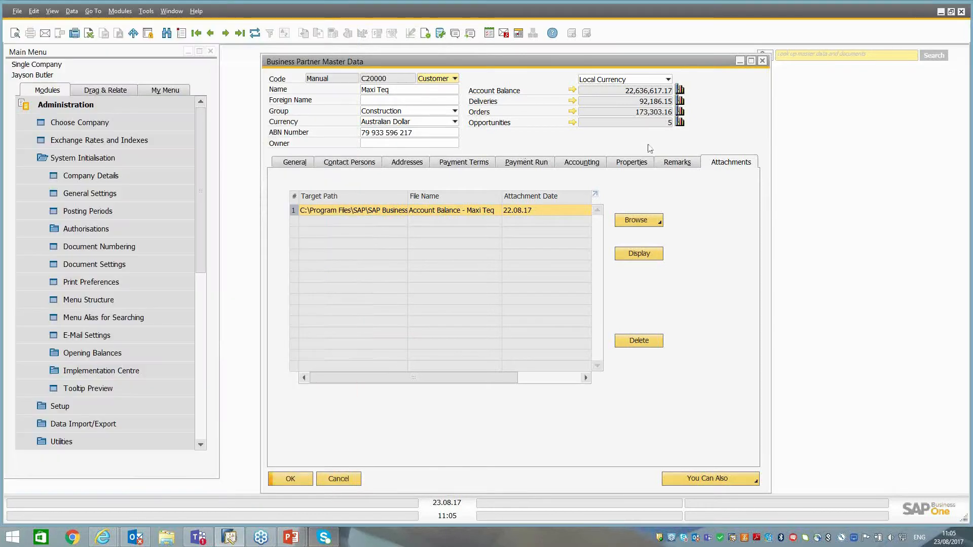
pyautogui.click(669, 168)
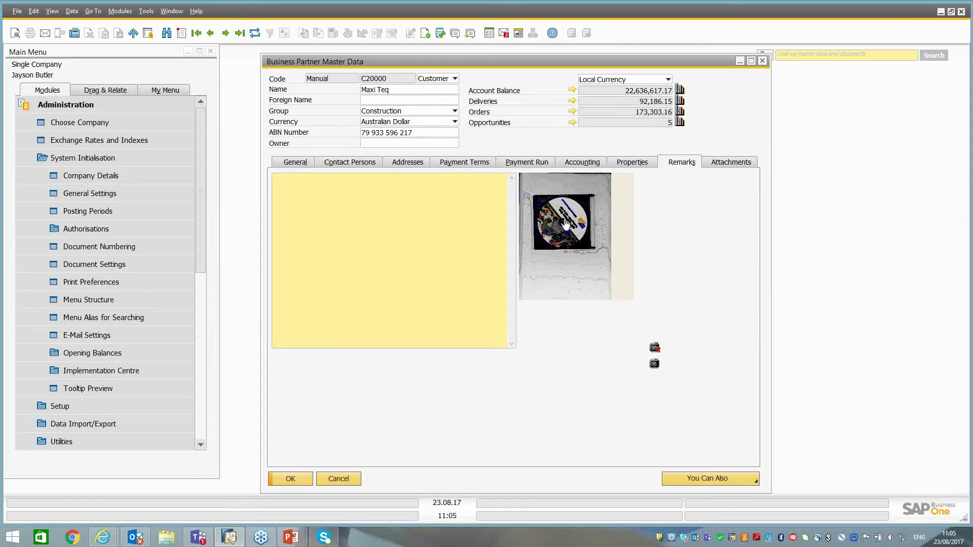
# Return to the general data and open the first opportunity from the business partner's opportunities report.
pyautogui.click(299, 162)
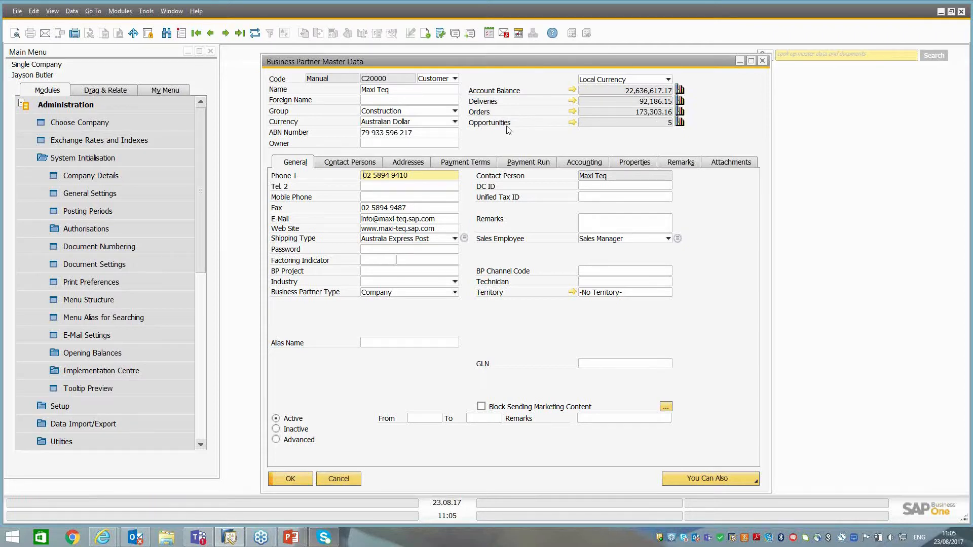
pyautogui.click(572, 124)
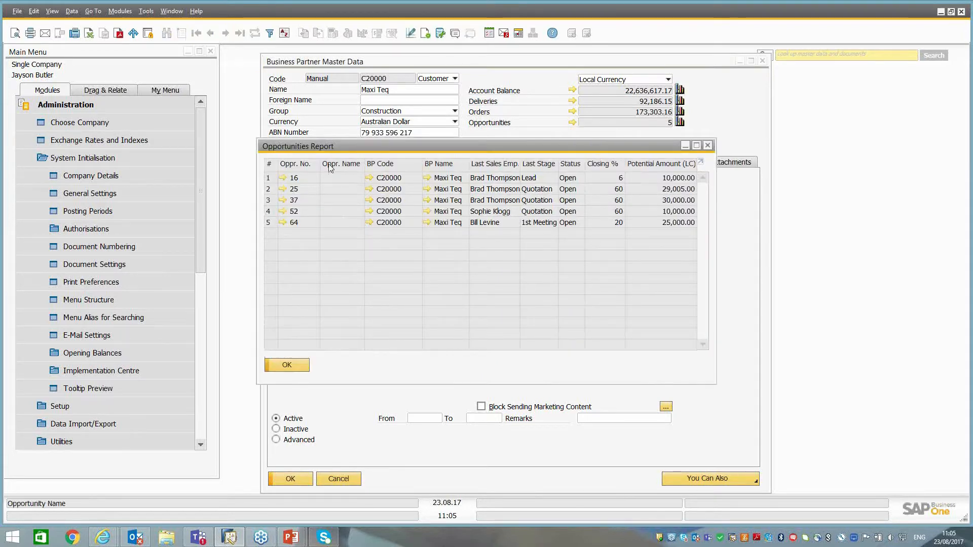
pyautogui.click(283, 179)
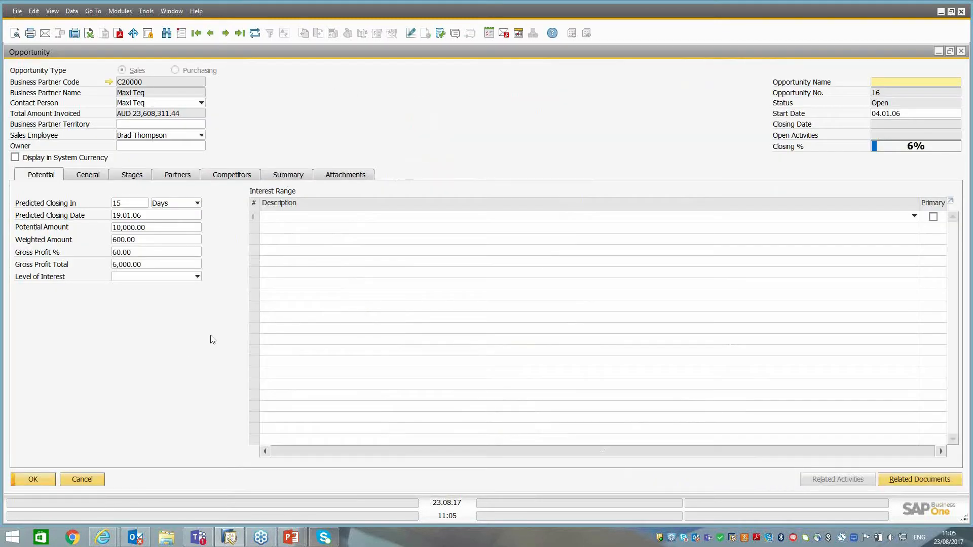
# Close the opportunity and the opportunities report, and view the related actions available for the business partner.
pyautogui.click(90, 482)
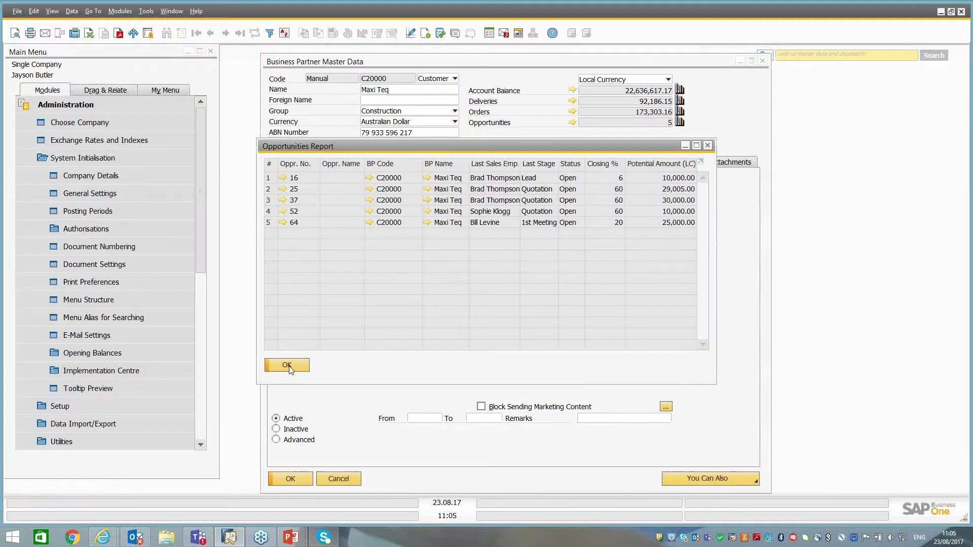
pyautogui.click(707, 146)
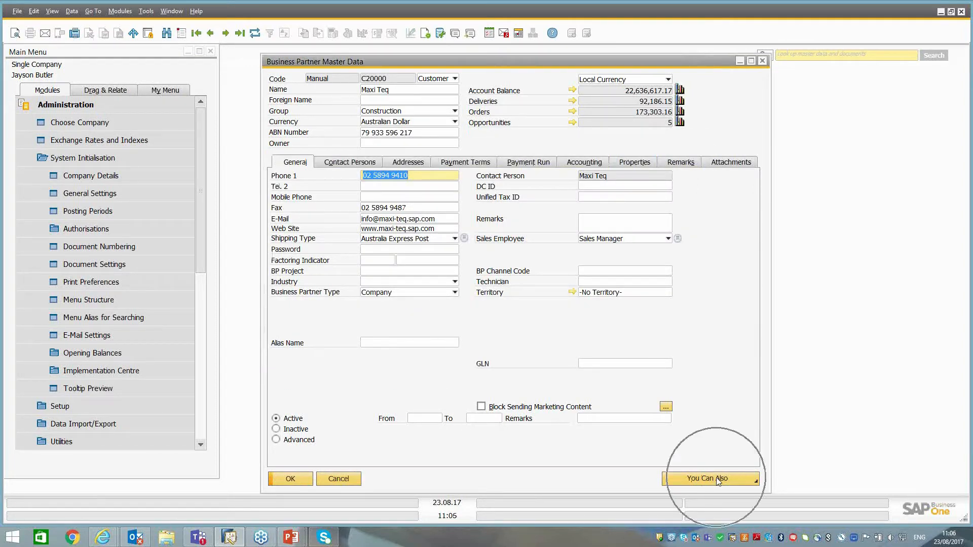
pyautogui.click(746, 480)
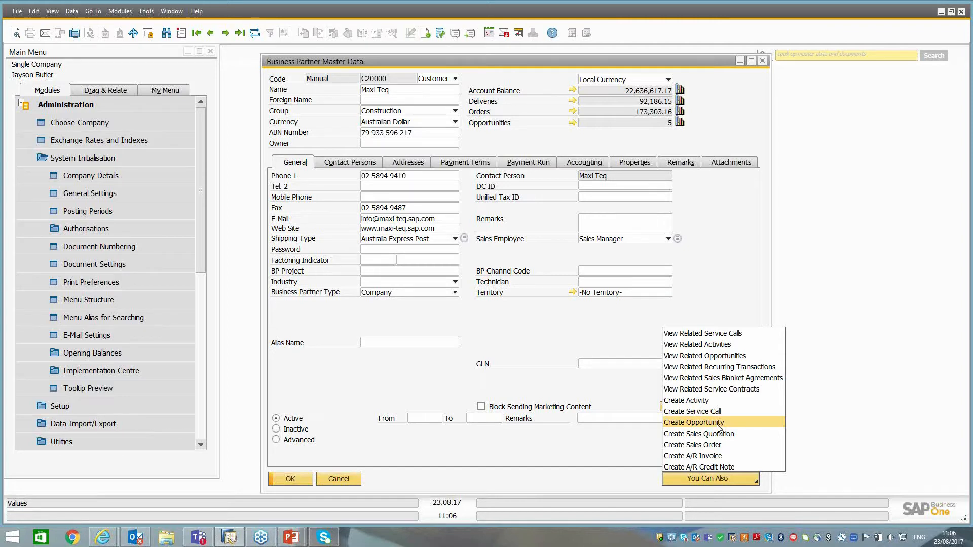
# Display a blank opportunity form from the Opportunities module and leave it without adding anything.
pyautogui.click(85, 100)
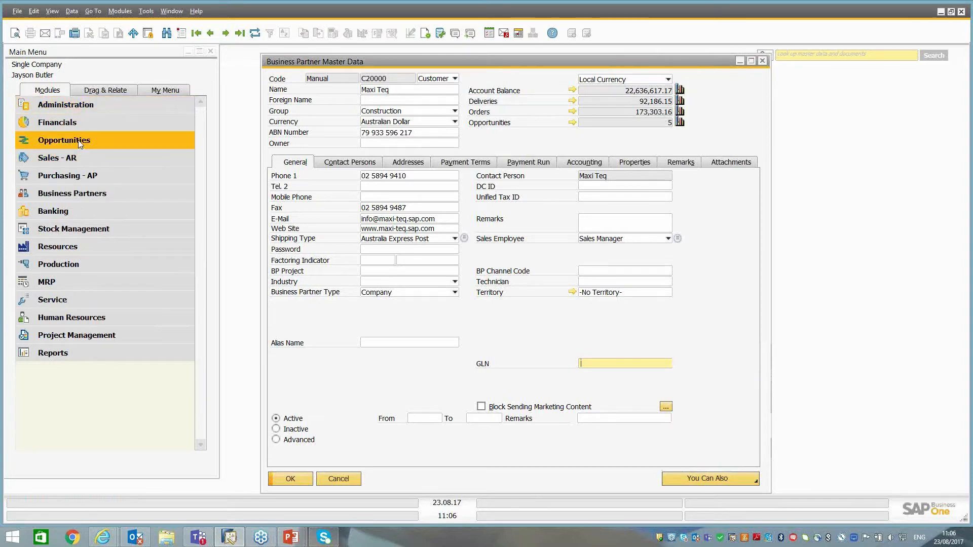
pyautogui.click(64, 140)
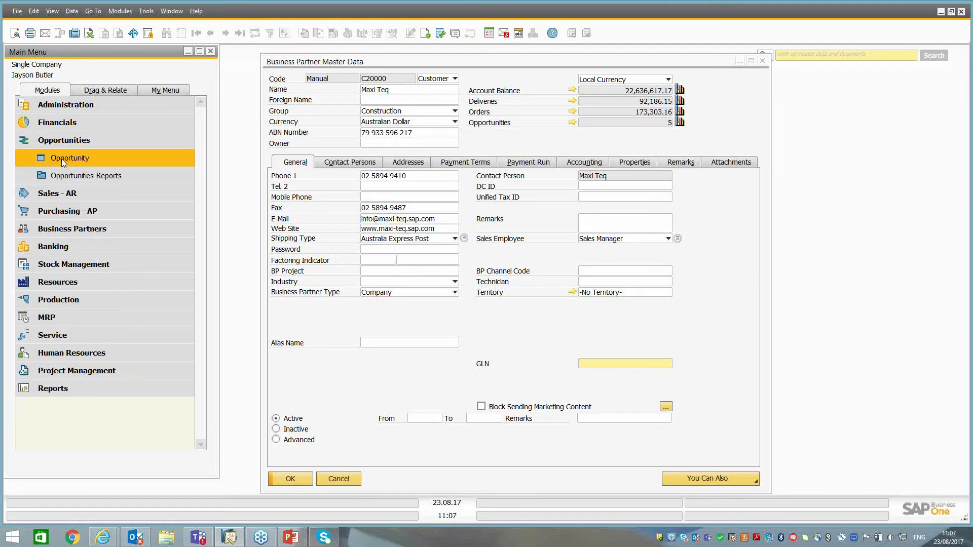
pyautogui.click(62, 159)
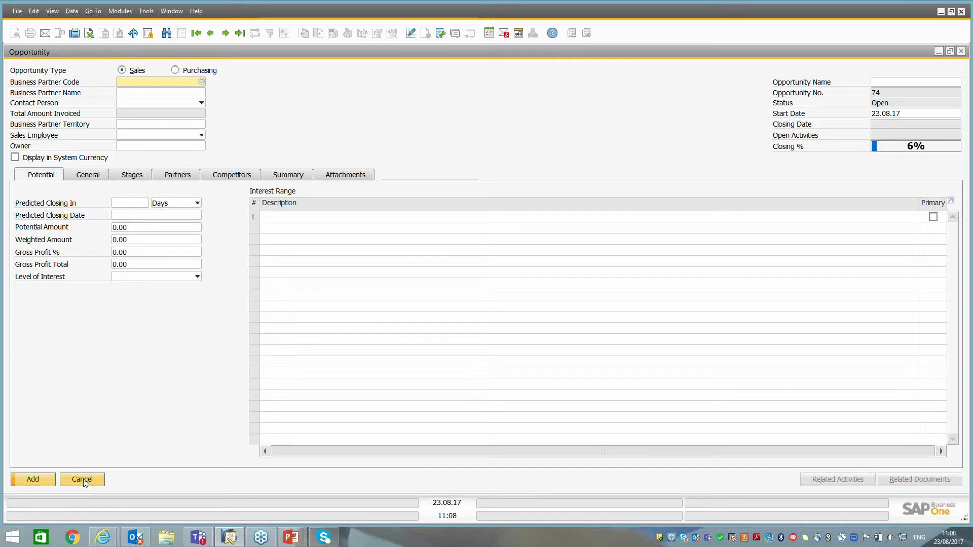
pyautogui.click(82, 480)
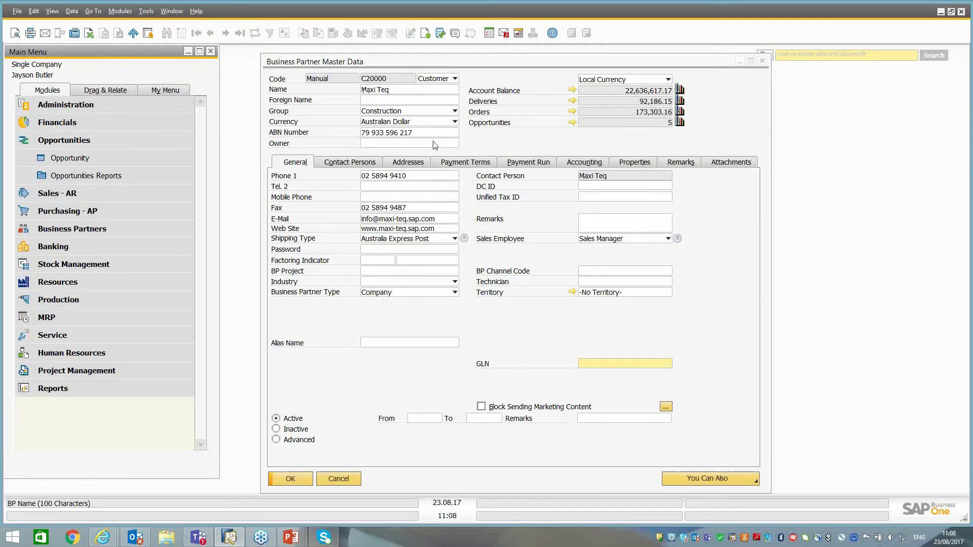
# Create a new opportunity from the Maxi Teq business partner record and choose the last listed contact person.
pyautogui.click(733, 482)
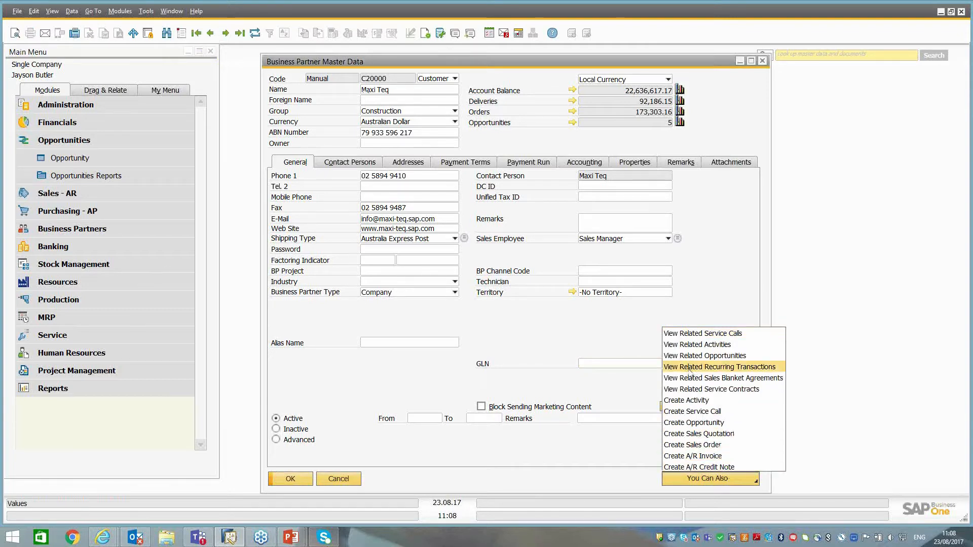
pyautogui.click(704, 423)
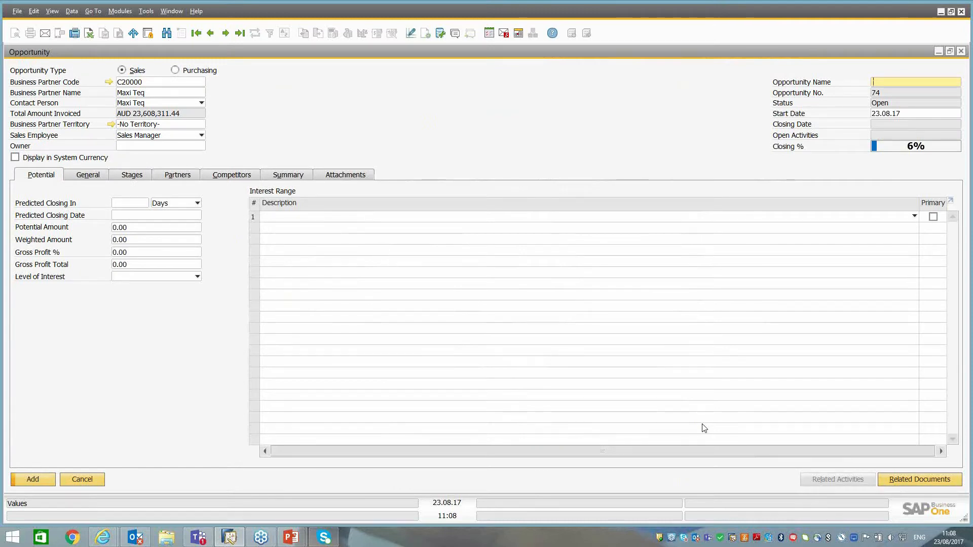
pyautogui.click(129, 104)
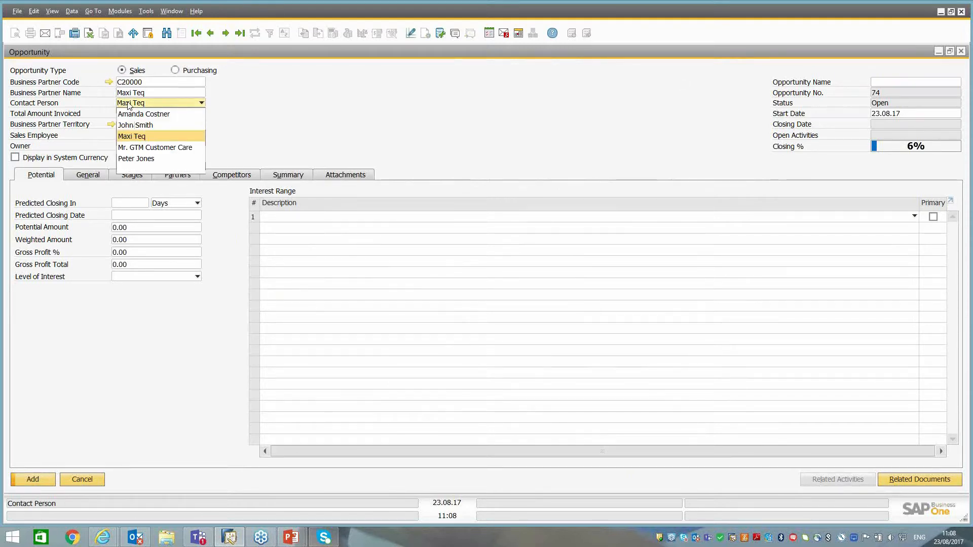
pyautogui.click(132, 160)
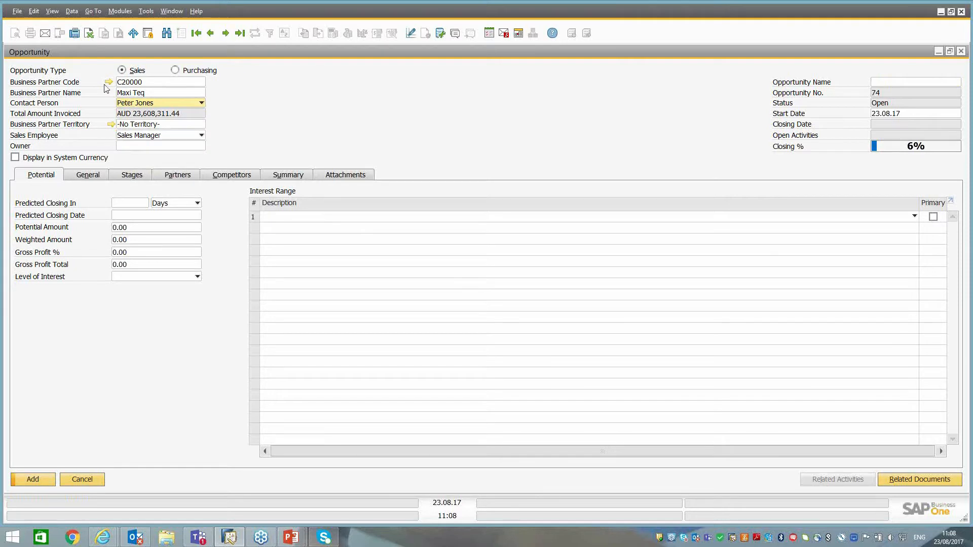
# View the available sales employees for the opportunity and keep the current assignment.
pyautogui.click(143, 137)
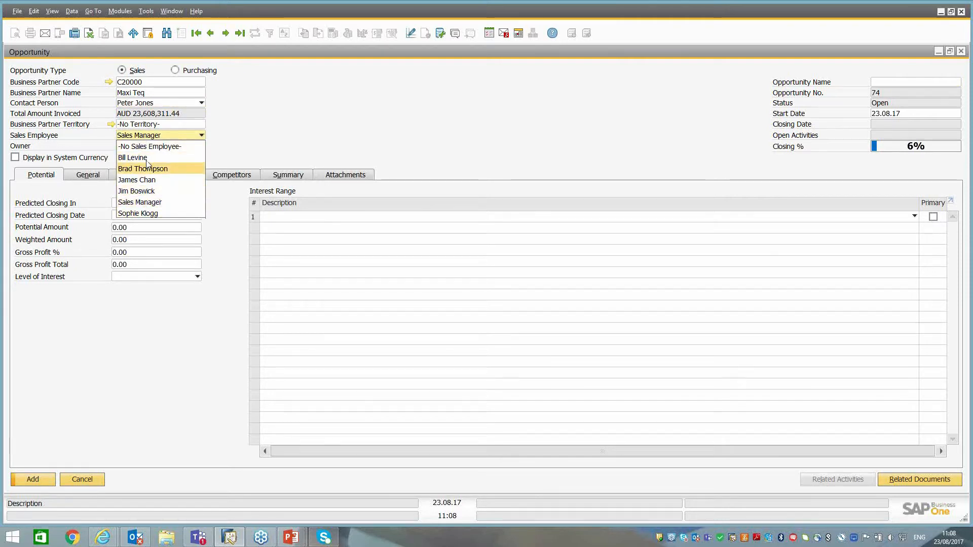
pyautogui.click(331, 120)
pyautogui.click(117, 202)
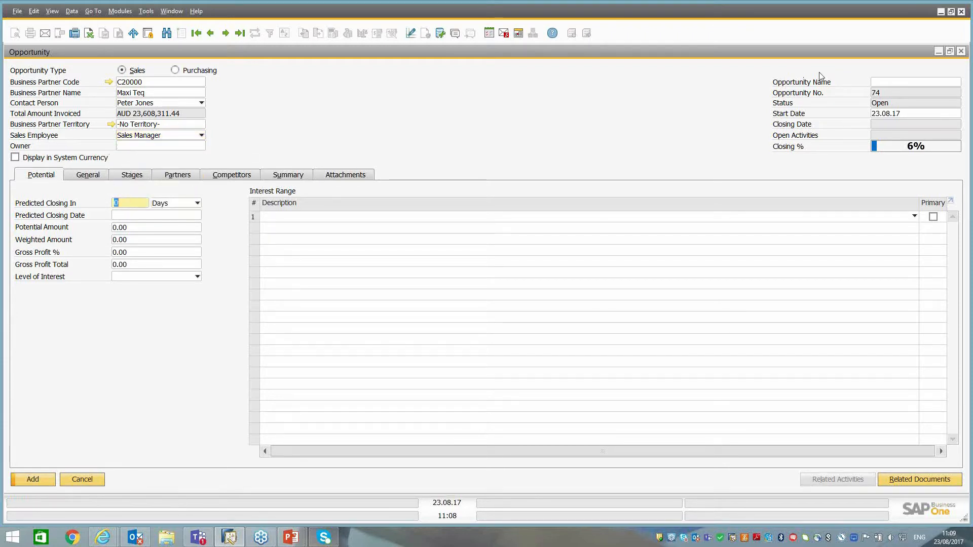
# Name the opportunity "Commonwealth Games 2018".
pyautogui.click(900, 83)
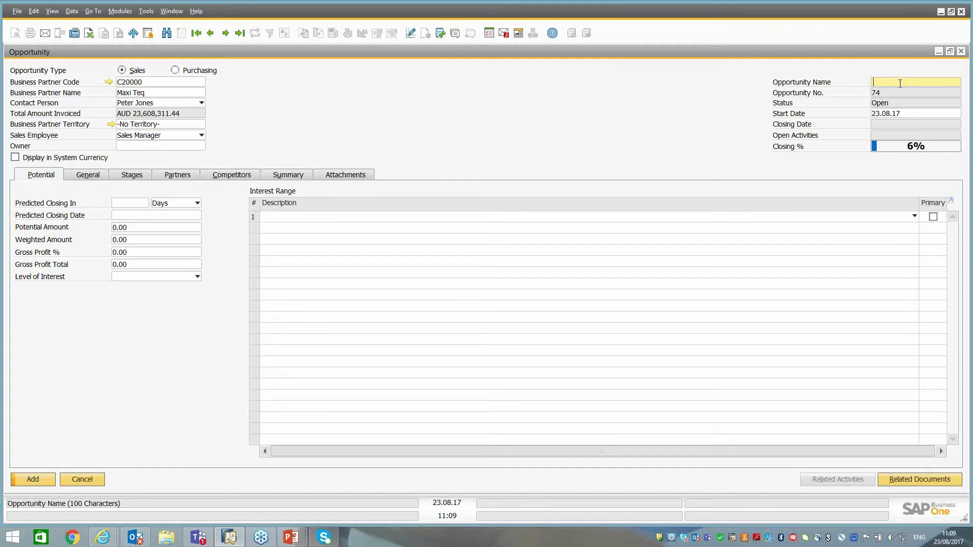
pyautogui.write('Comm')
pyautogui.write('on')
pyautogui.write('wealth ')
pyautogui.write('Games')
pyautogui.write(' 2018')
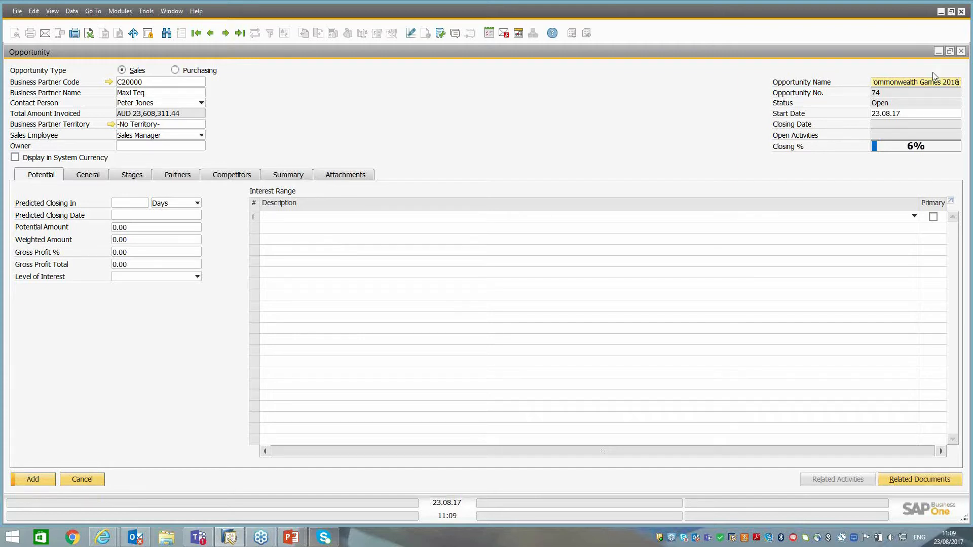
pyautogui.press('Tab')
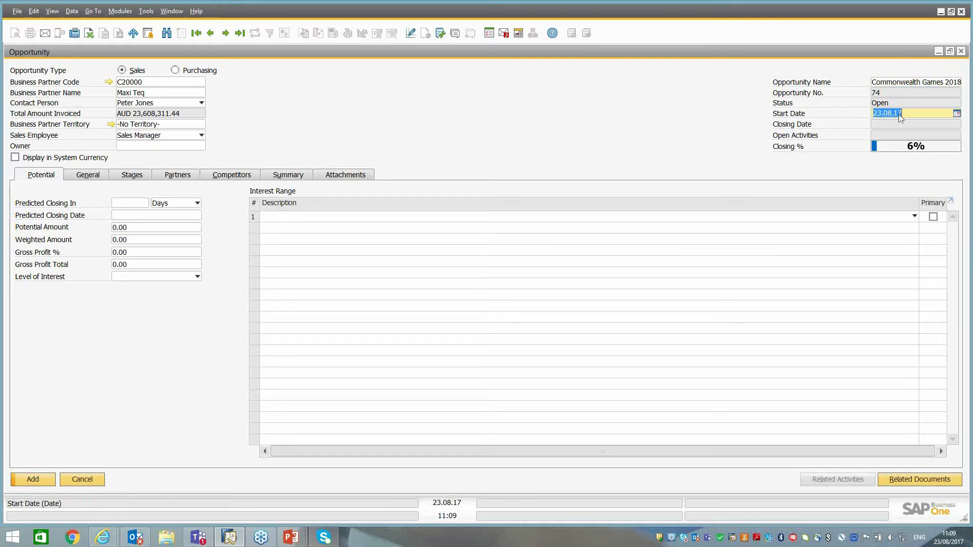
# Set the opportunity's predicted closing to 100 days and its potential amount to 200,000.
pyautogui.click(128, 202)
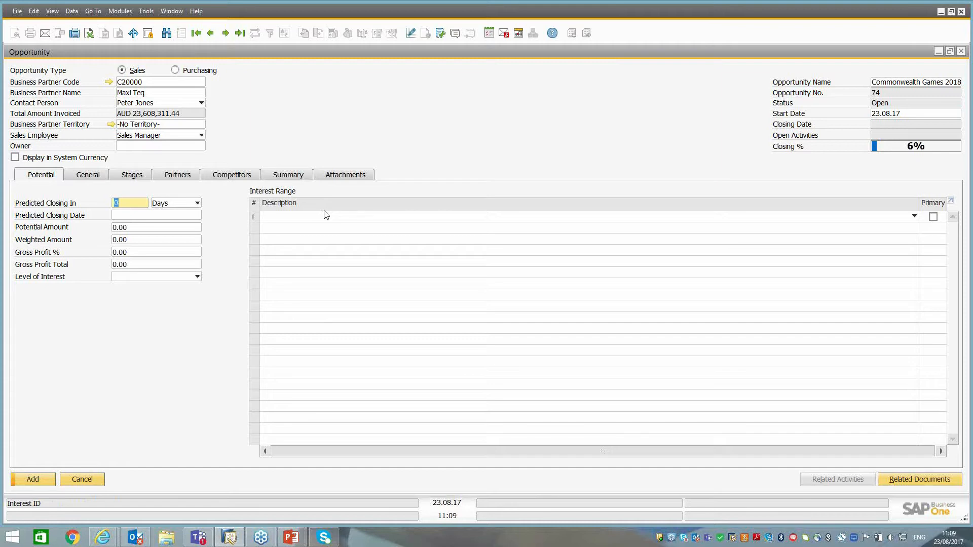
pyautogui.write('100')
pyautogui.press('Tab')
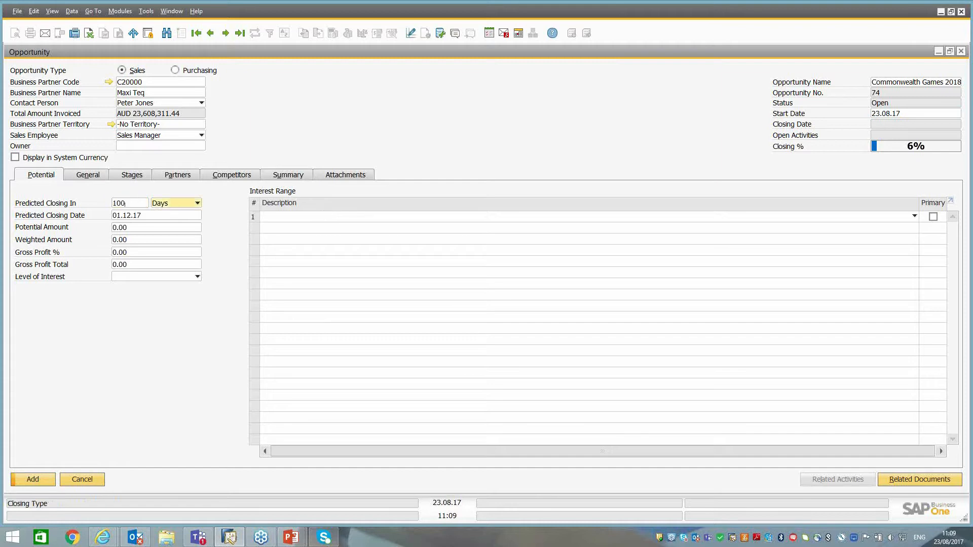
pyautogui.click(126, 217)
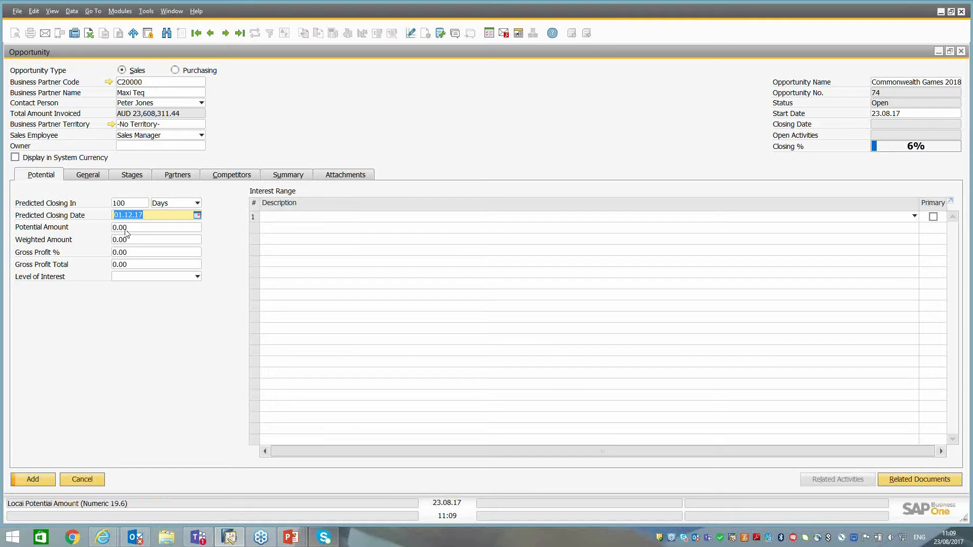
pyautogui.click(113, 228)
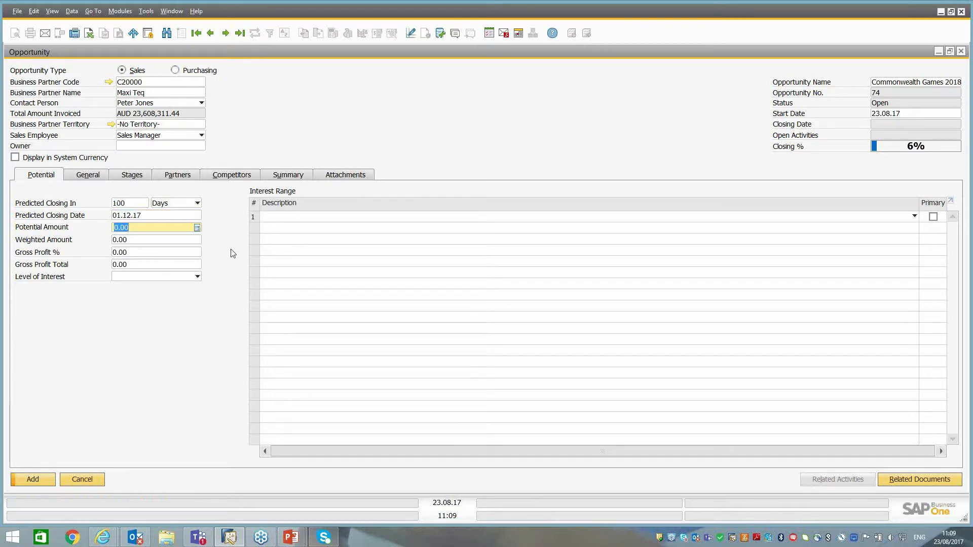
pyautogui.write('200.')
pyautogui.write('000')
pyautogui.press('Tab')
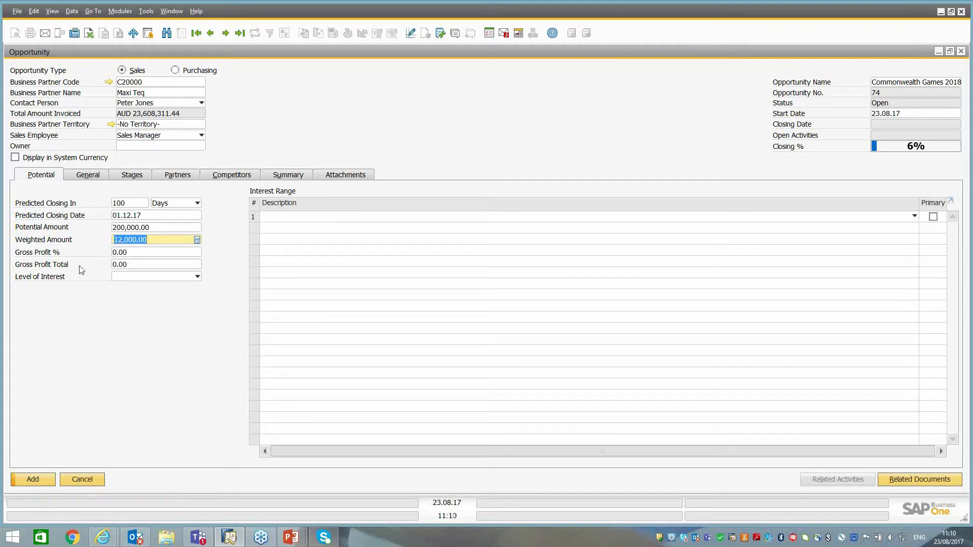
# Check the level of interest choices, and add Printers as the primary interest range with Consumables as the second.
pyautogui.click(121, 278)
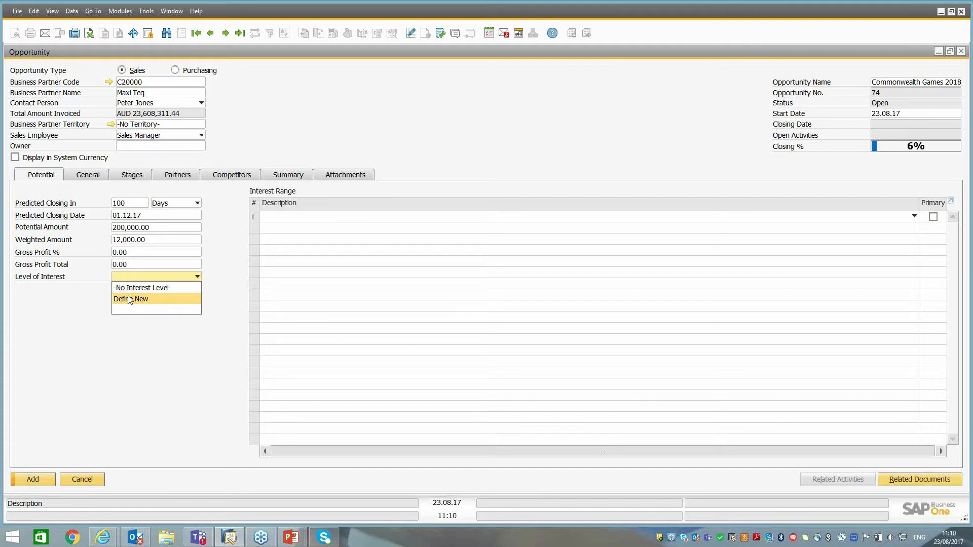
pyautogui.click(400, 115)
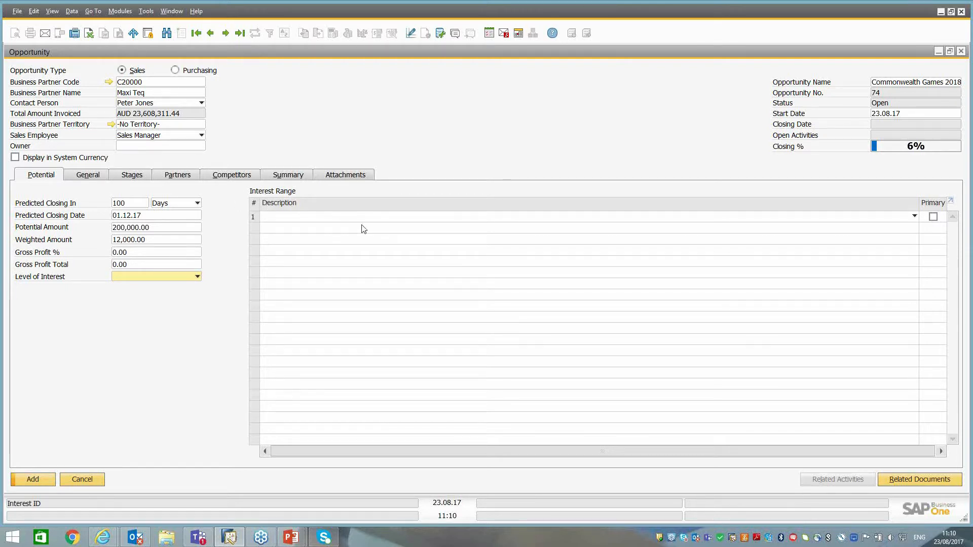
pyautogui.click(915, 218)
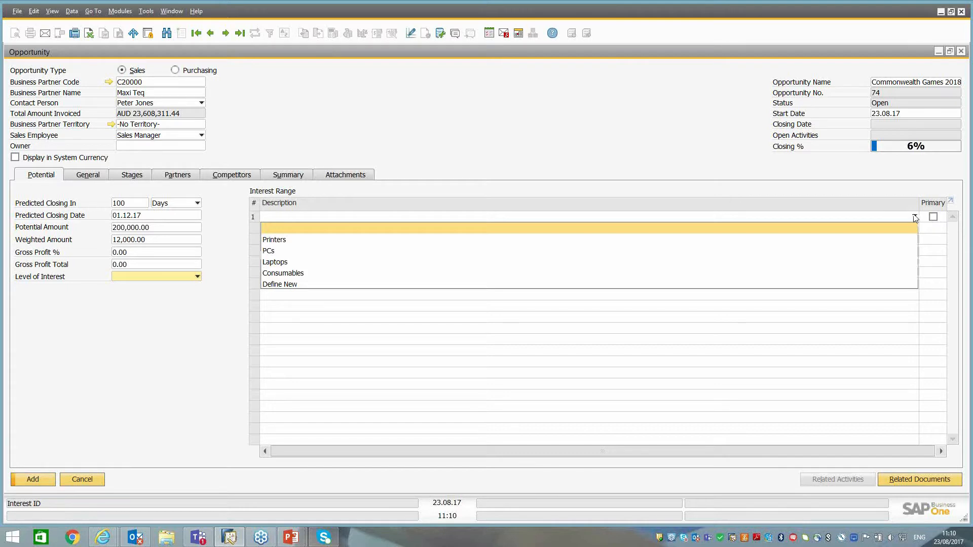
pyautogui.click(273, 244)
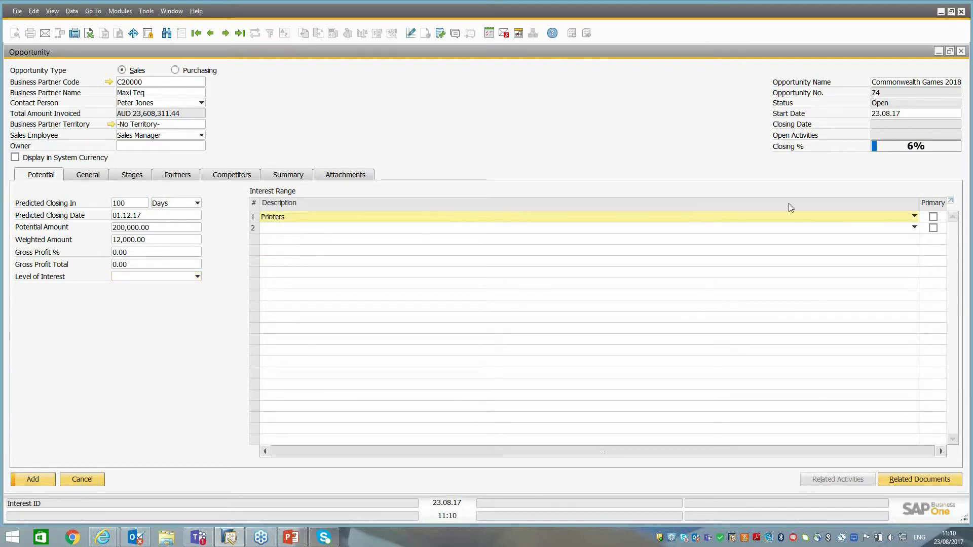
pyautogui.click(786, 233)
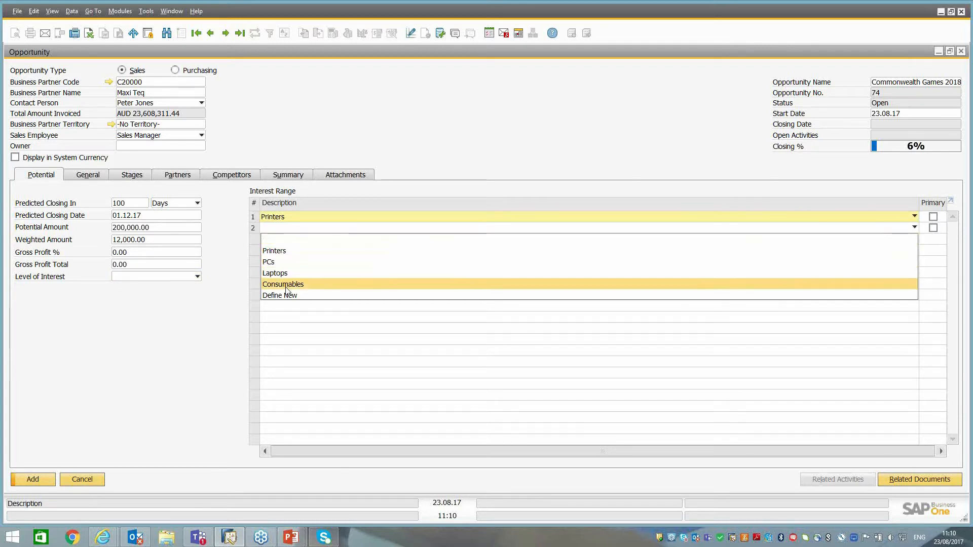
pyautogui.click(284, 284)
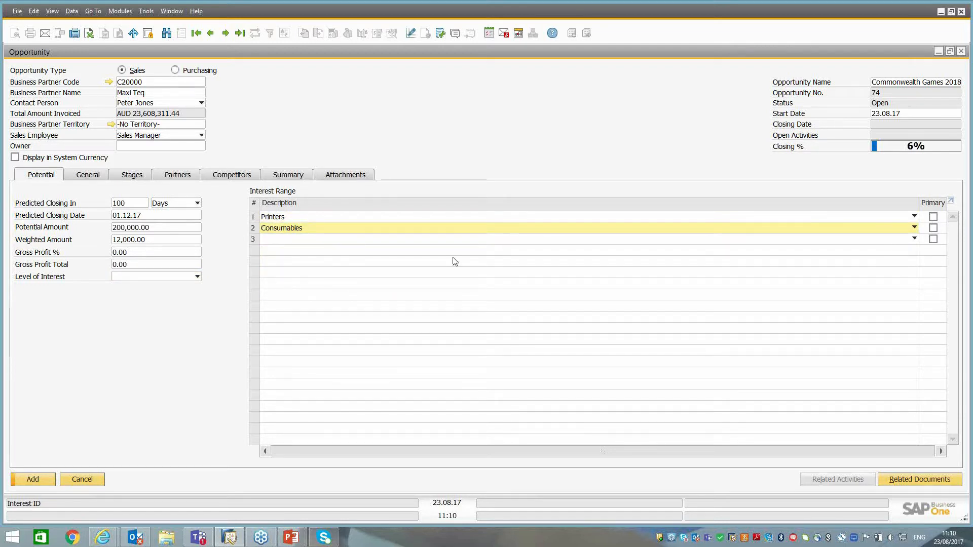
pyautogui.click(934, 217)
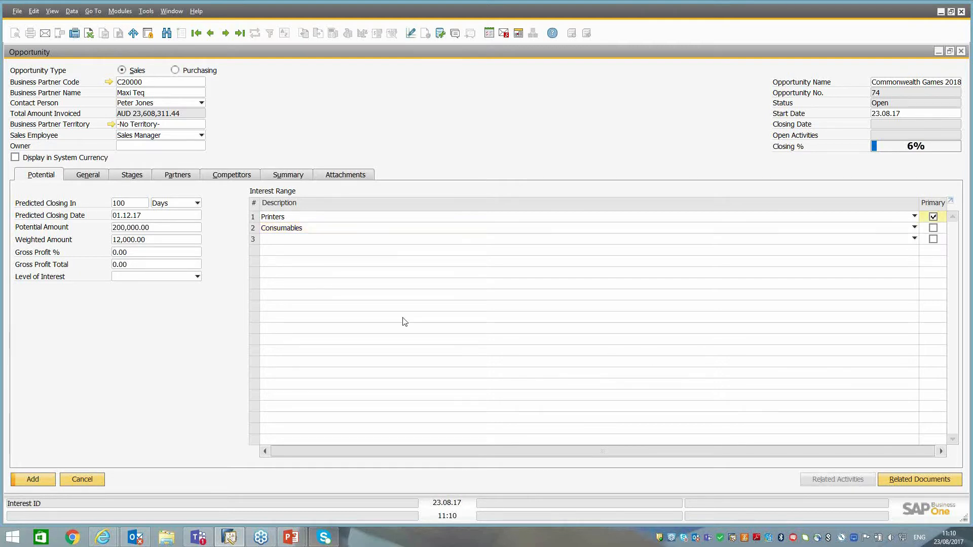
# Examine the opportunity's general project, source and industry fields, and close the Information source description window without changing the label.
pyautogui.click(88, 176)
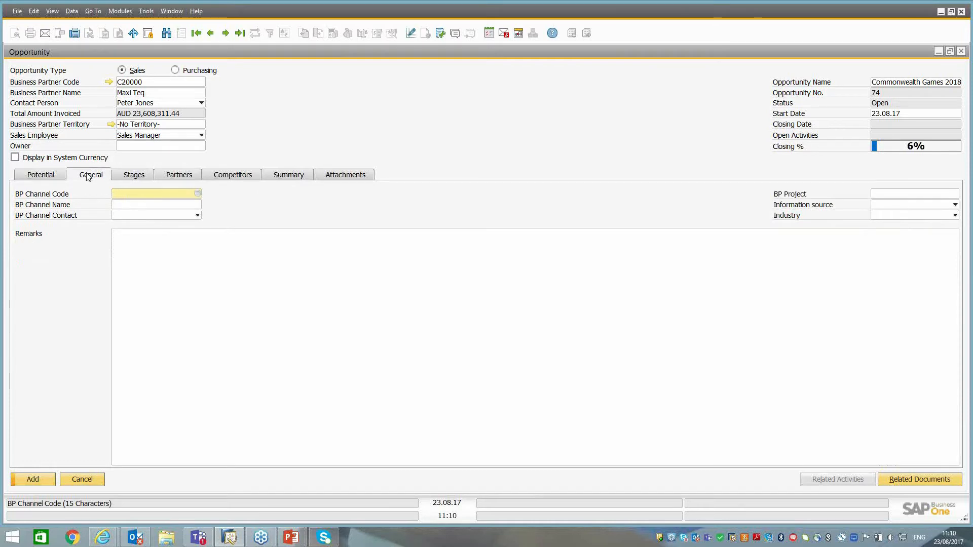
pyautogui.click(894, 195)
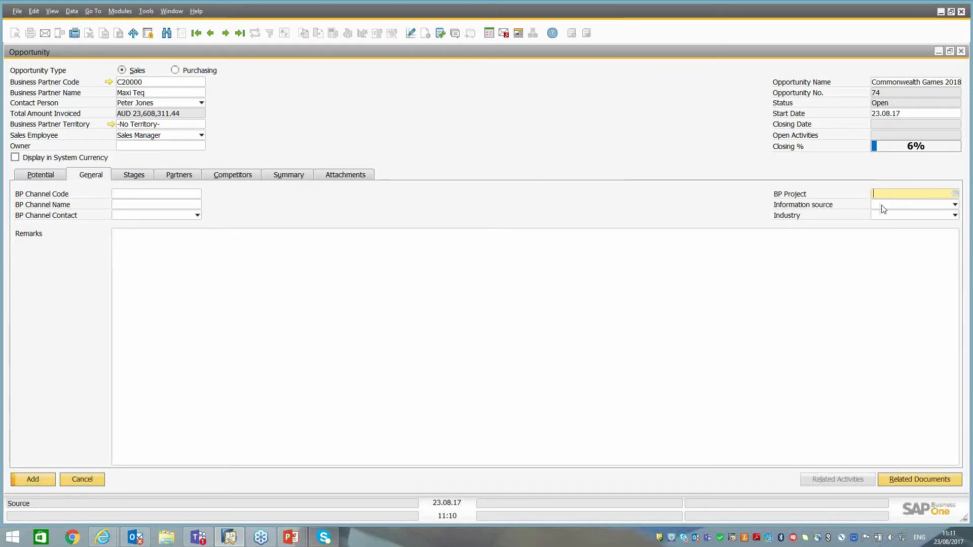
pyautogui.click(881, 206)
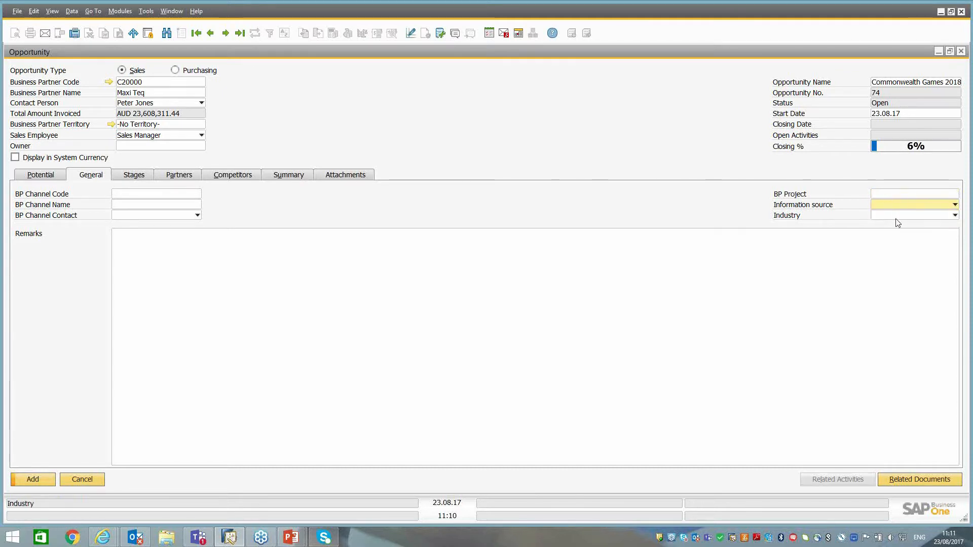
pyautogui.click(900, 216)
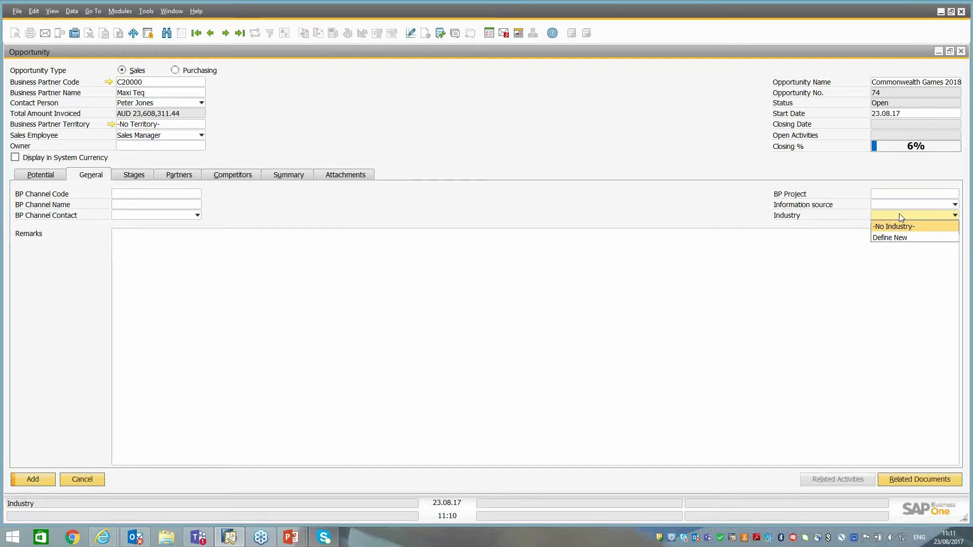
pyautogui.click(900, 214)
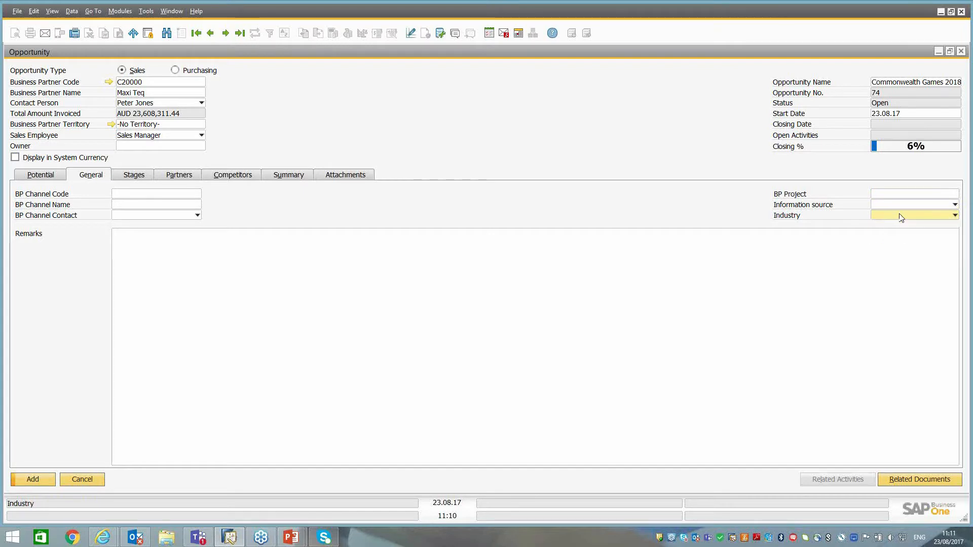
pyautogui.keyDown('ctrl'); pyautogui.doubleClick(796, 208); pyautogui.keyUp('ctrl')
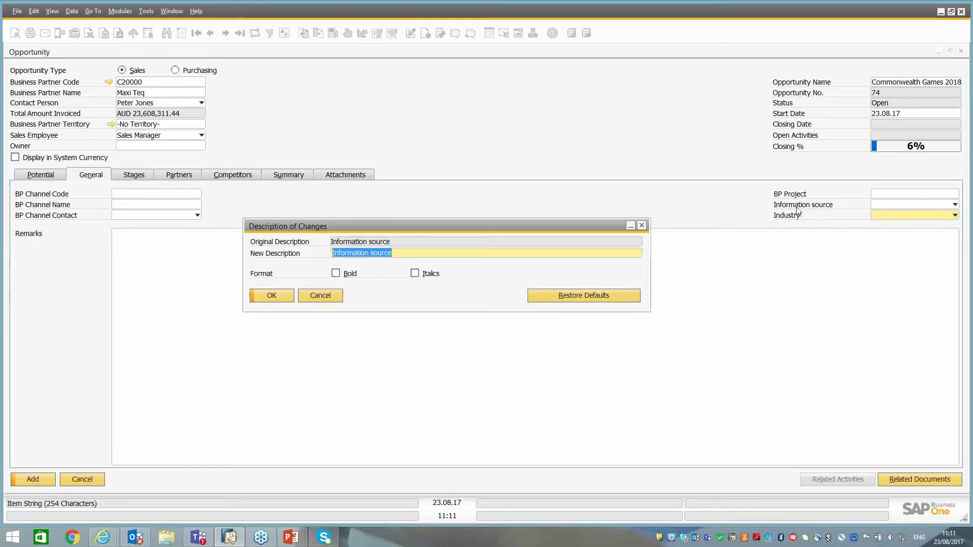
pyautogui.click(324, 300)
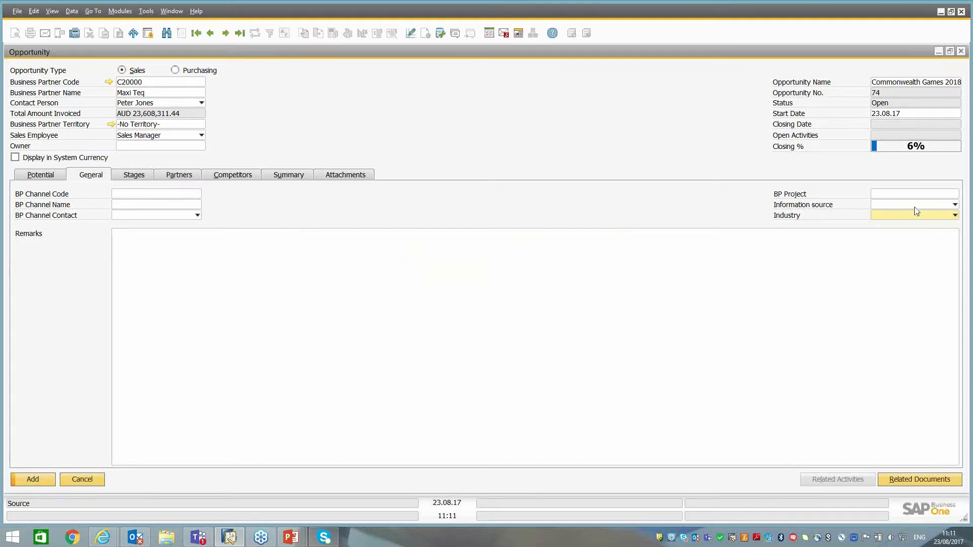
# Examine the available opportunity stages and their closing percentages in the stage setup, and close the setup without changes.
pyautogui.click(623, 344)
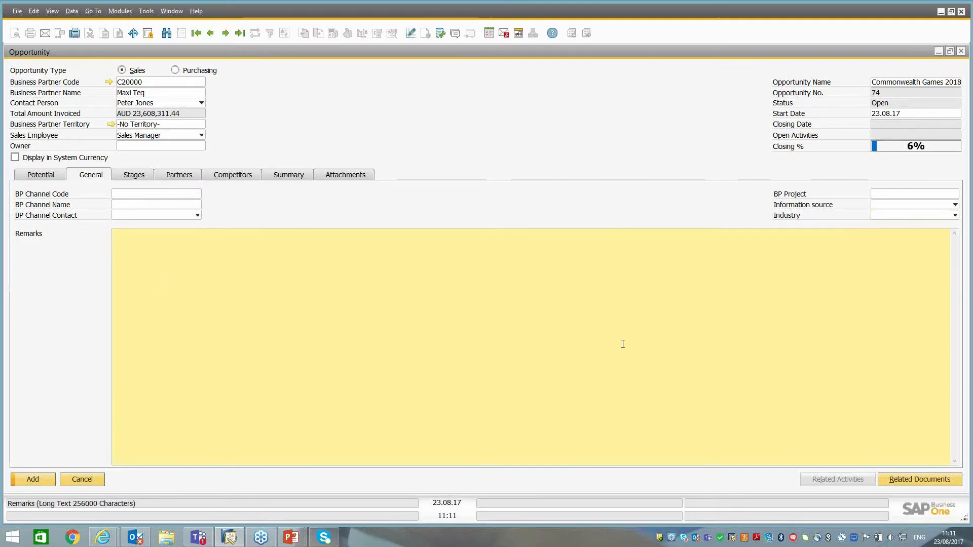
pyautogui.click(144, 178)
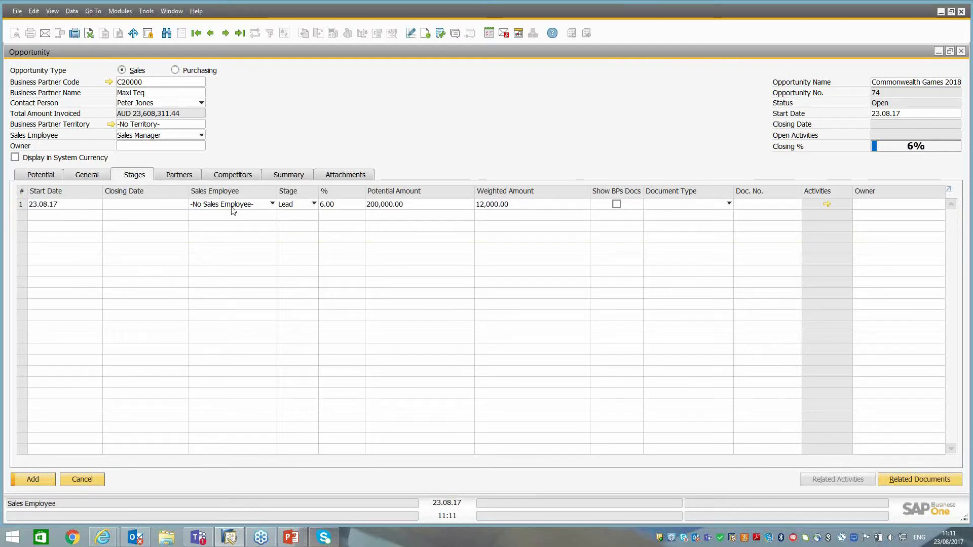
pyautogui.click(302, 205)
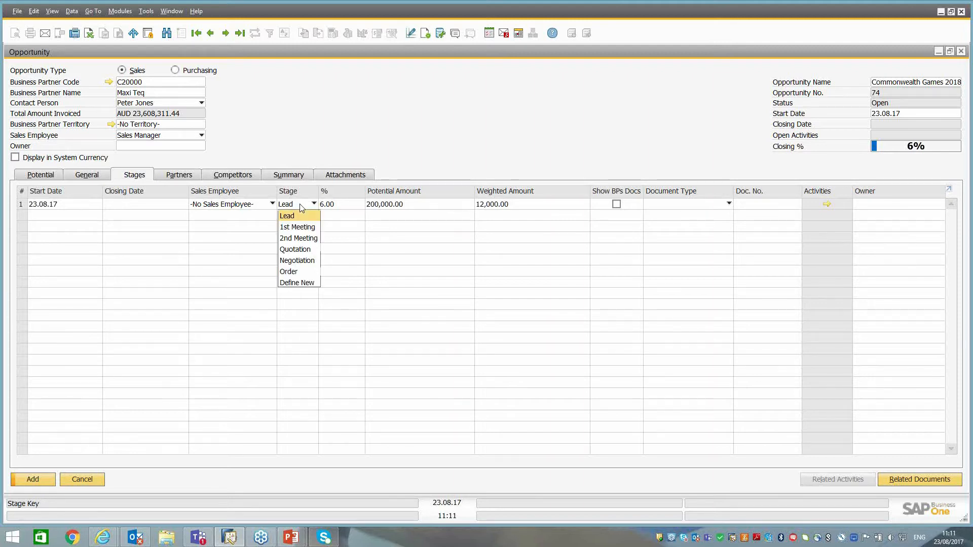
pyautogui.click(297, 283)
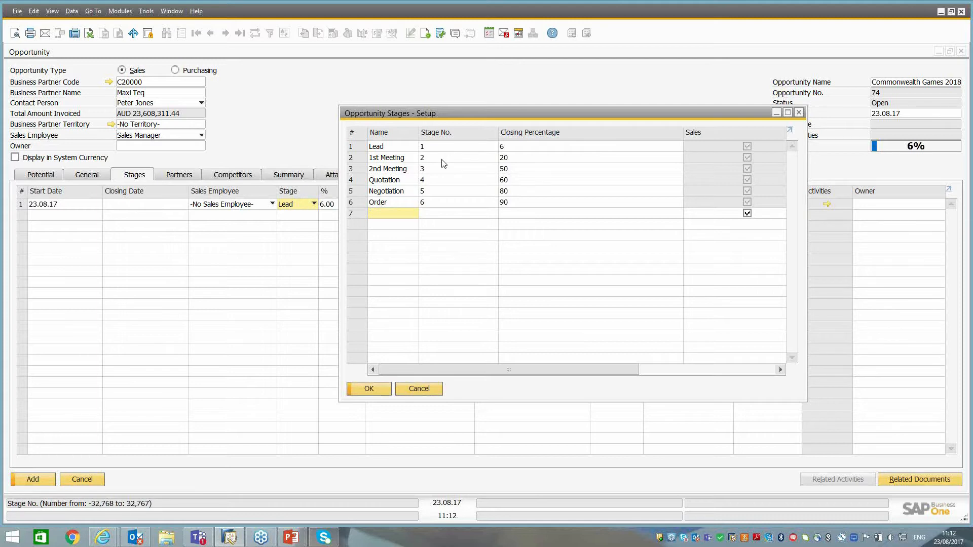
pyautogui.click(419, 389)
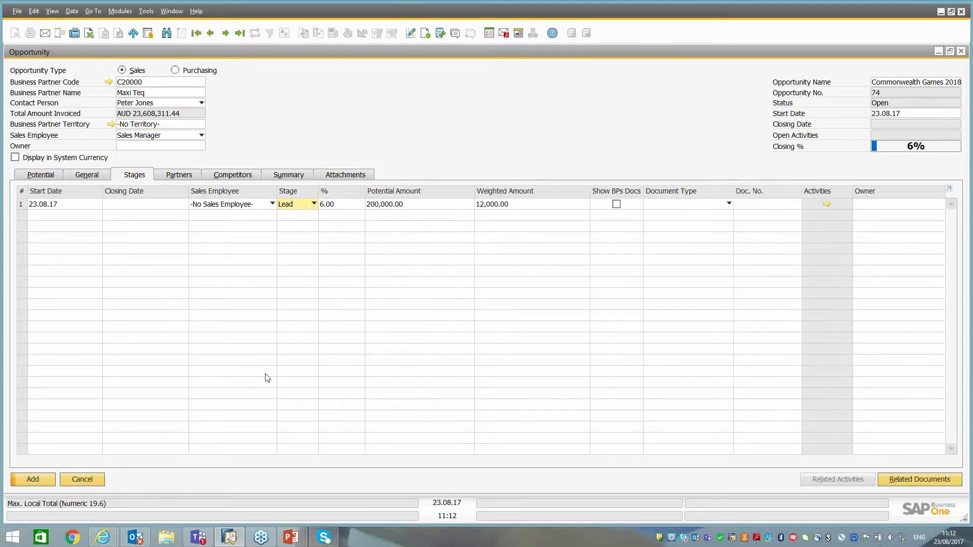
# Add the opportunity without an owner and reopen the saved Commonwealth Games 2018 record.
pyautogui.click(33, 480)
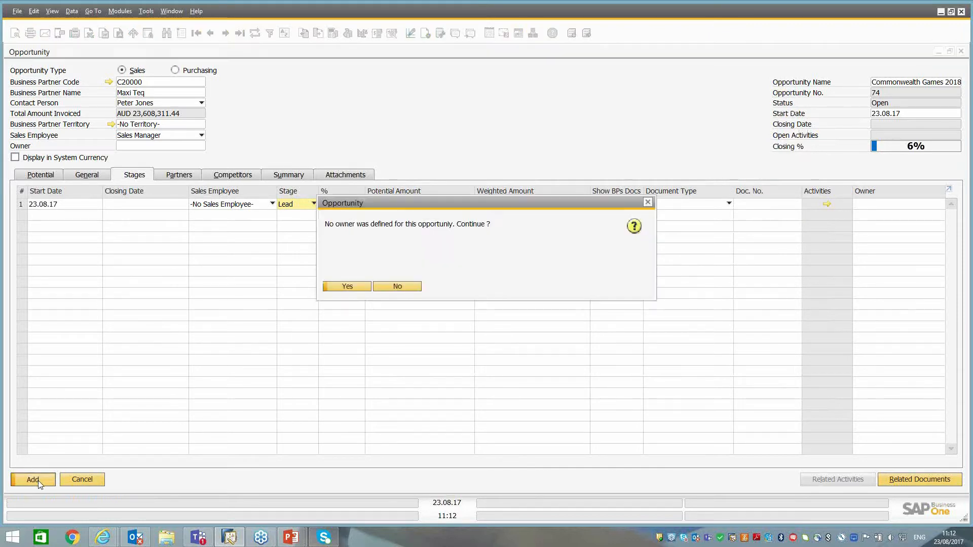
pyautogui.click(347, 287)
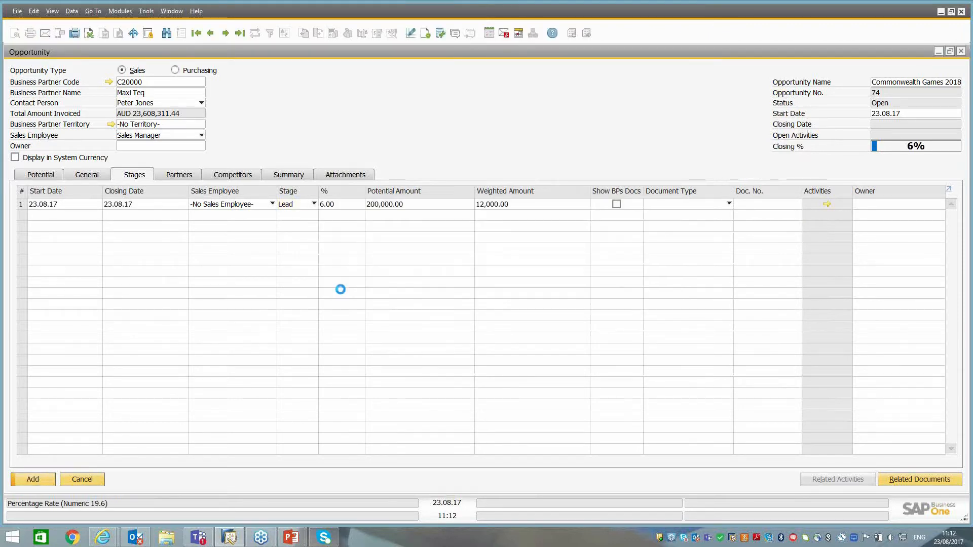
pyautogui.click(210, 33)
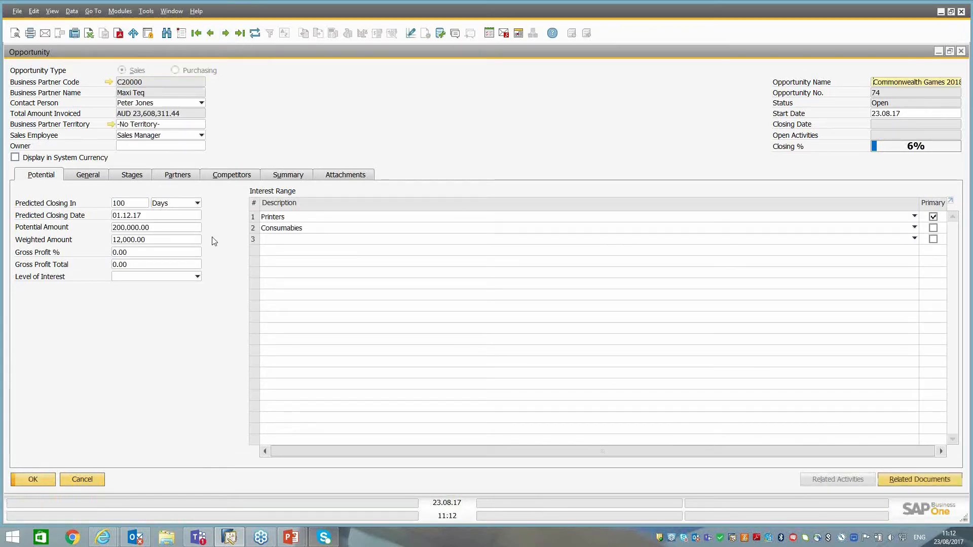
# Add a second stage row with start and closing dates of 24.08.17, set its stage to 1st Meeting, and update the opportunity.
pyautogui.click(135, 175)
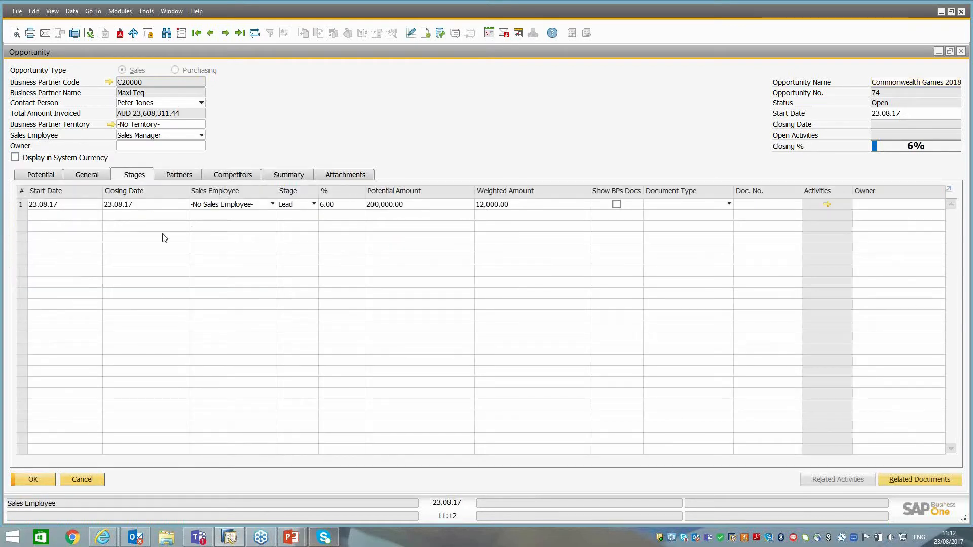
pyautogui.rightClick(57, 208)
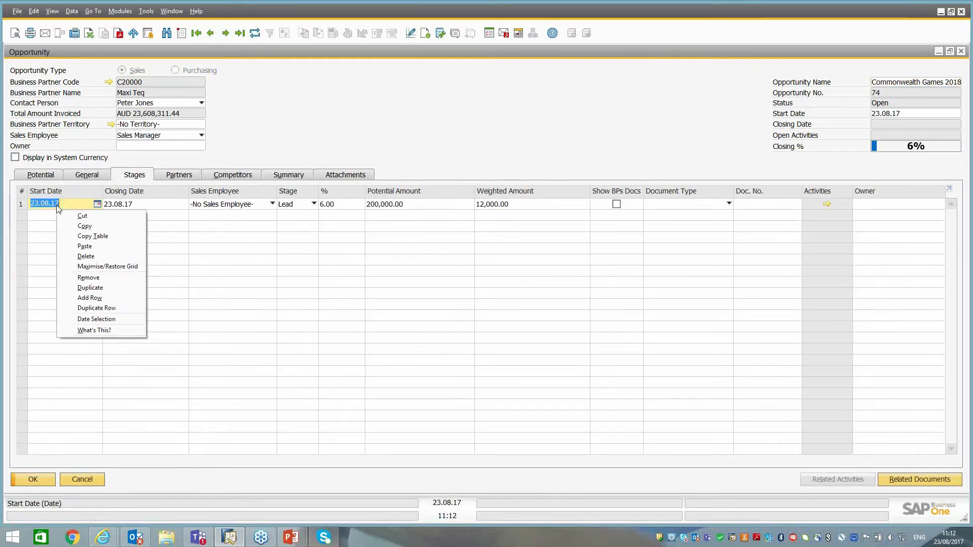
pyautogui.click(102, 298)
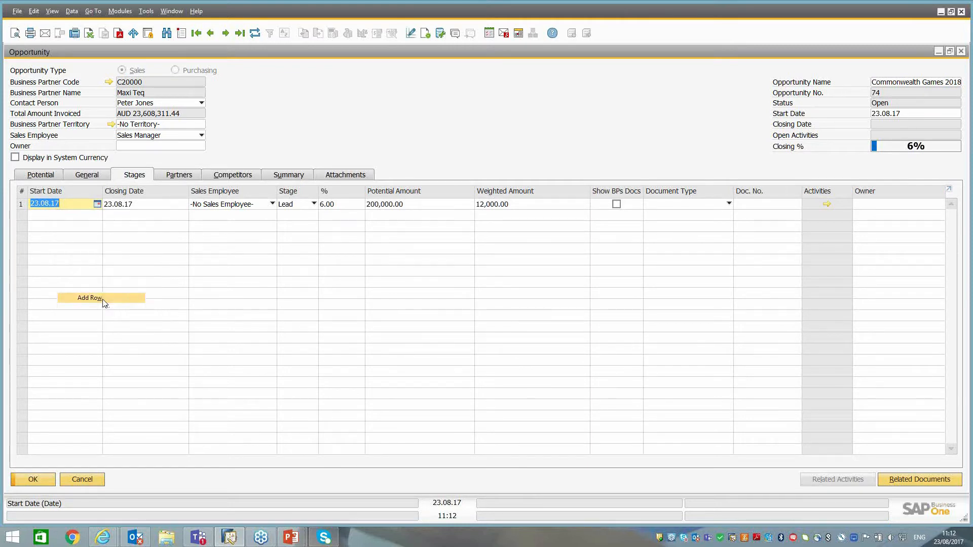
pyautogui.write('24')
pyautogui.press('Tab')
pyautogui.click(287, 218)
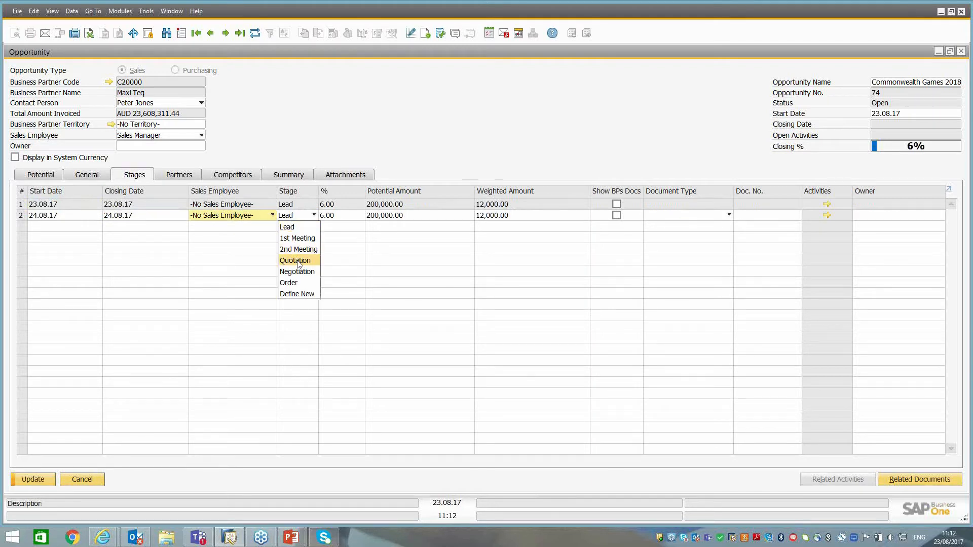
pyautogui.click(297, 238)
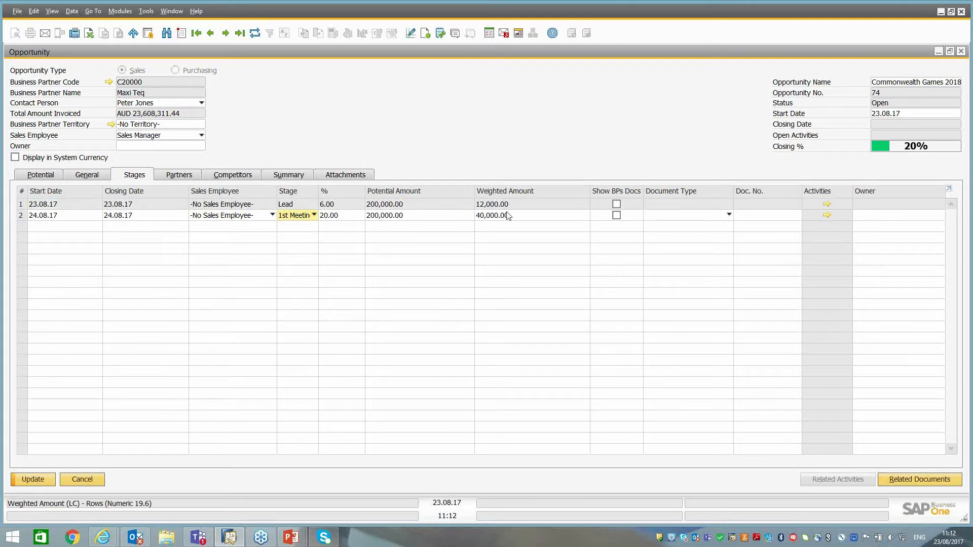
pyautogui.click(33, 480)
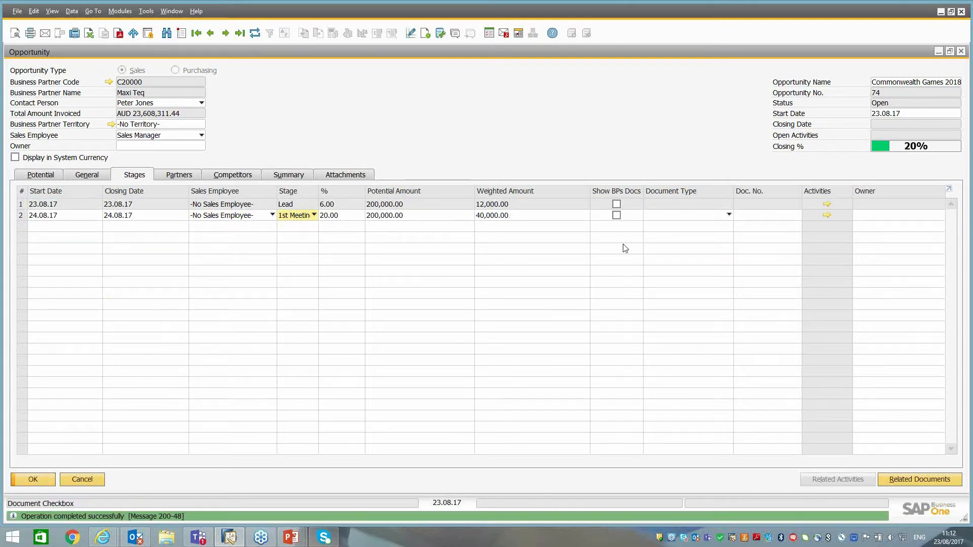
# Start a new activity for the 1st Meeting stage with type Sales and subject Opportunity, keeping the assigned user.
pyautogui.click(828, 215)
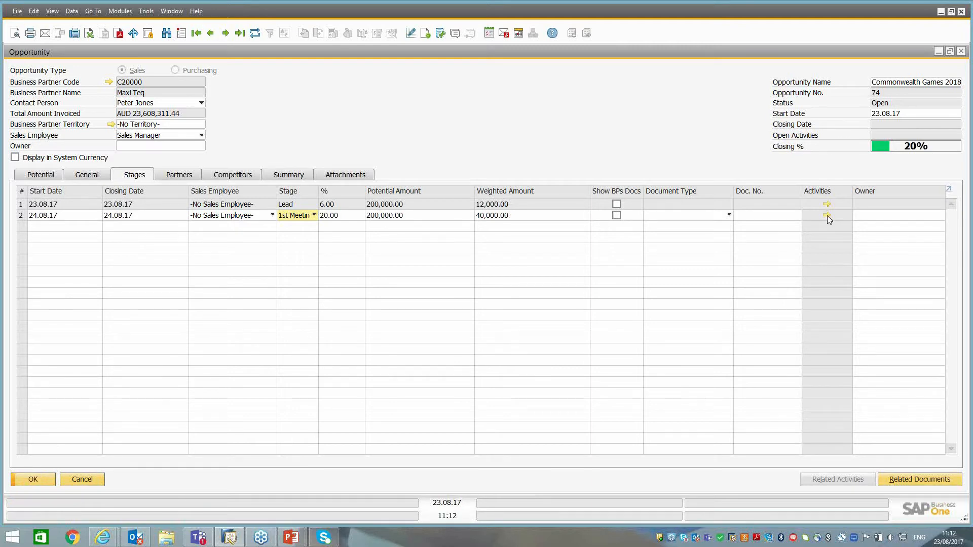
pyautogui.click(827, 215)
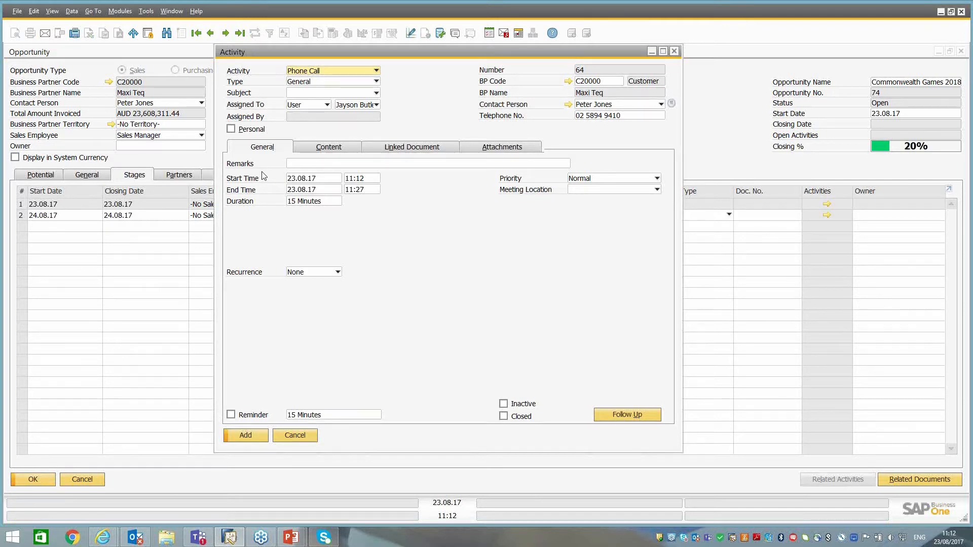
pyautogui.click(309, 75)
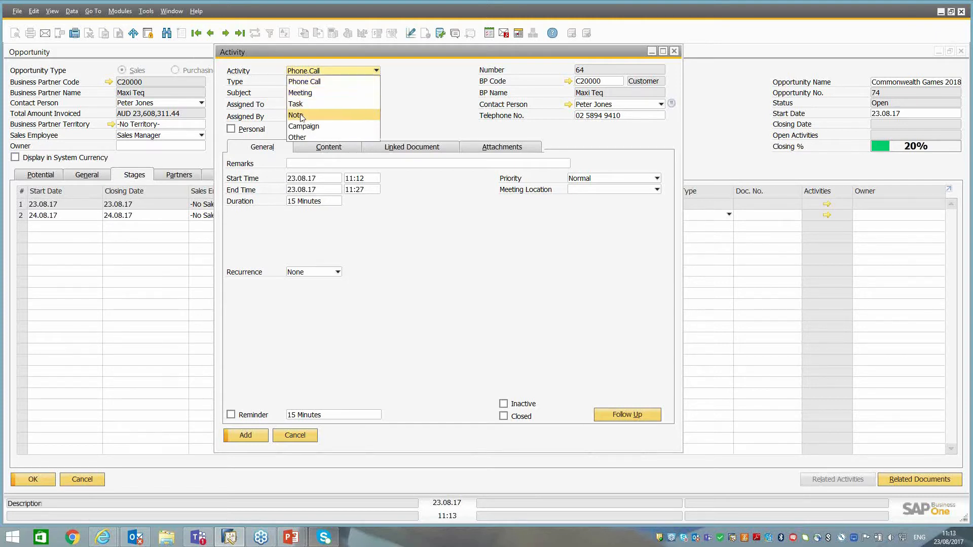
pyautogui.click(418, 86)
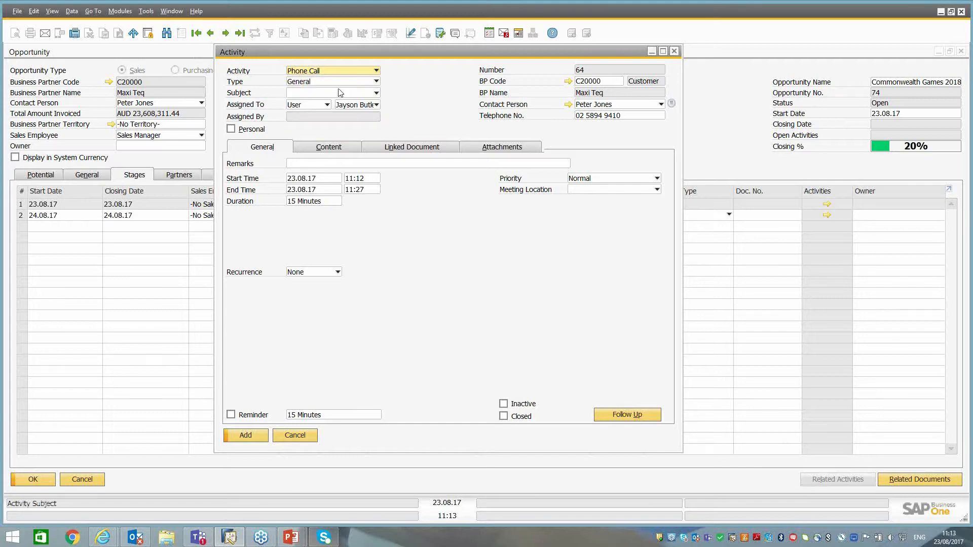
pyautogui.click(311, 83)
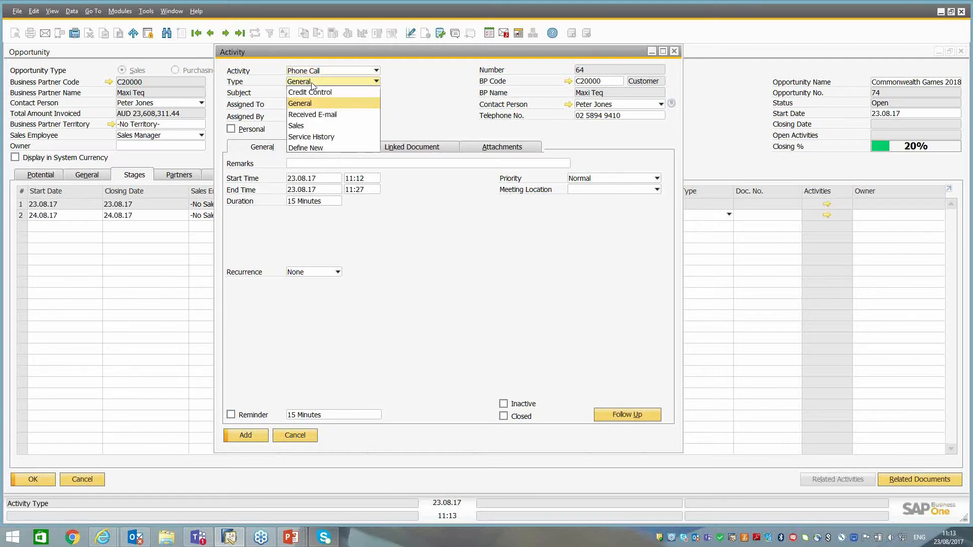
pyautogui.click(298, 127)
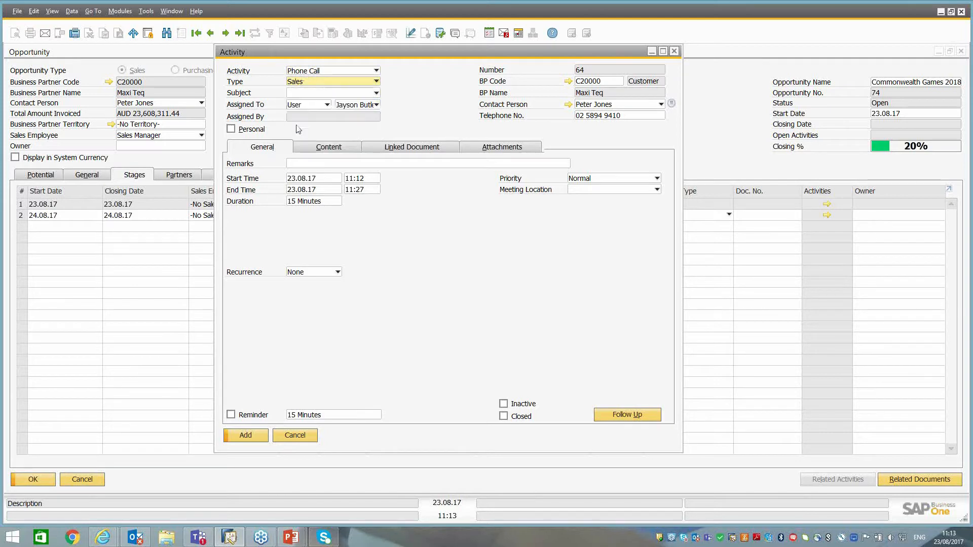
pyautogui.click(309, 93)
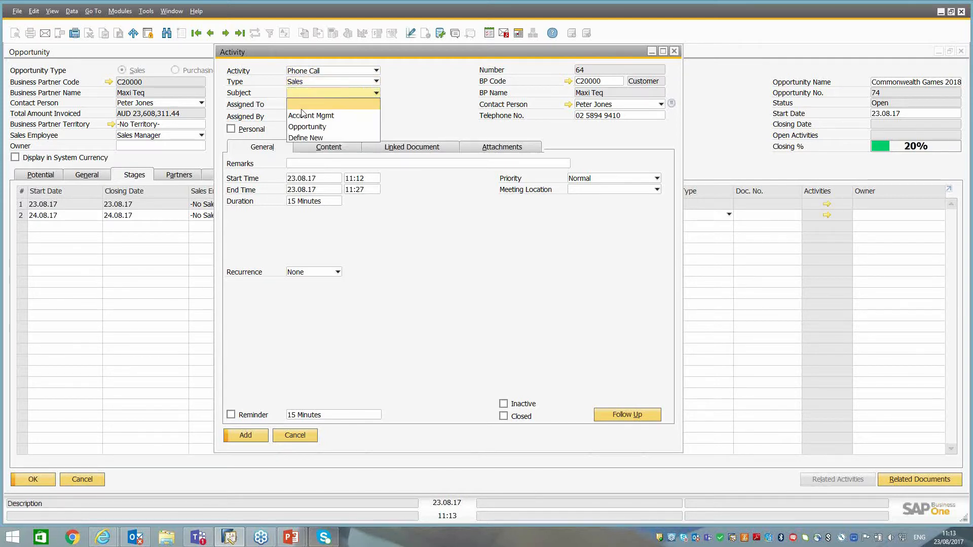
pyautogui.click(301, 130)
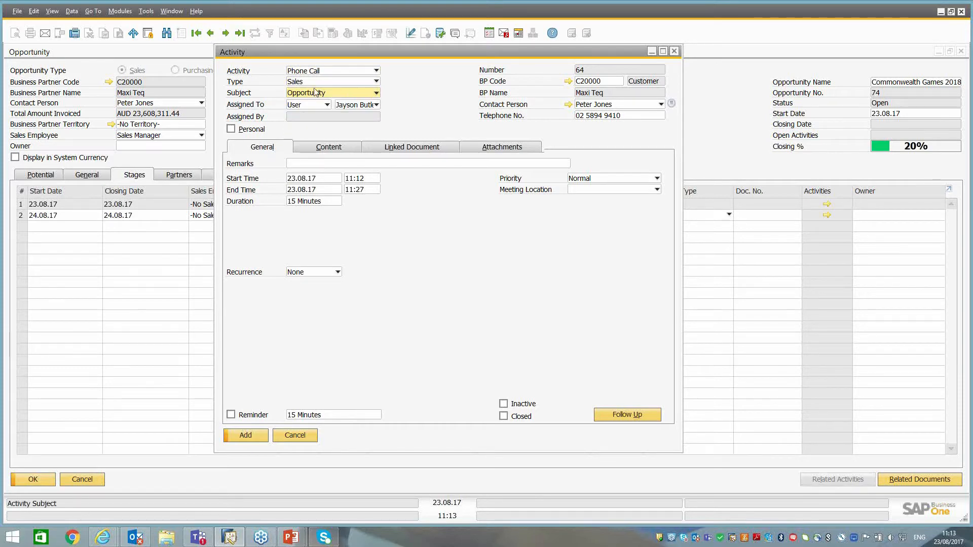
pyautogui.click(353, 105)
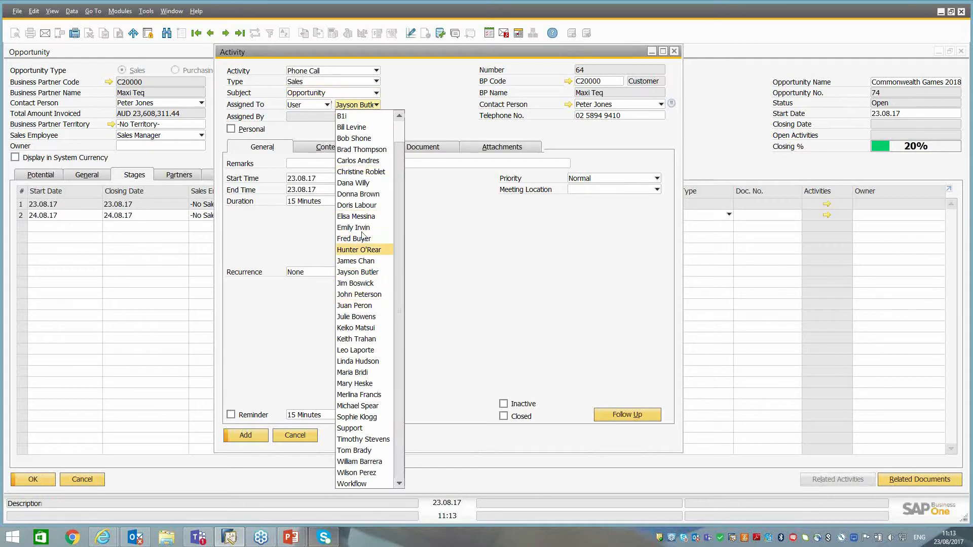
pyautogui.click(420, 83)
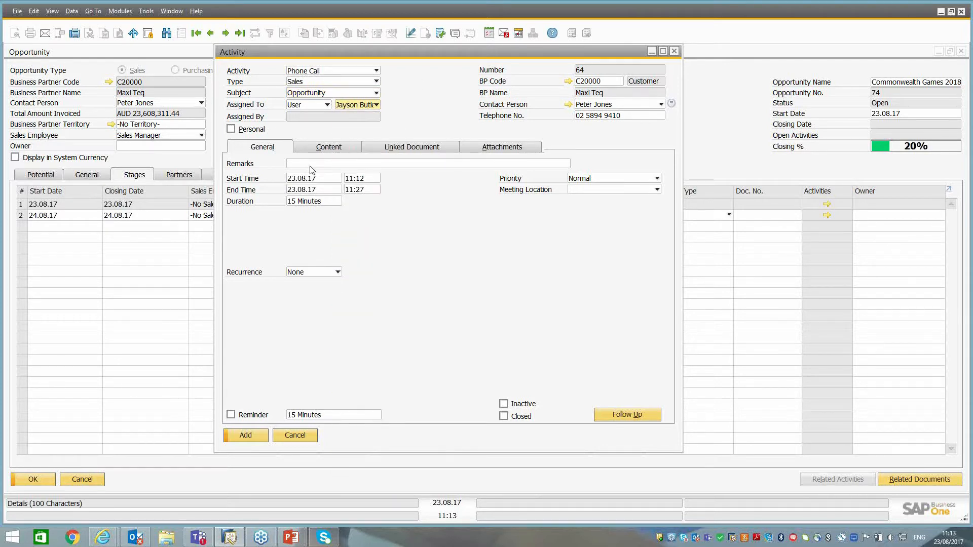
# Enter "Discovery Meeting" as the activity's remarks, add the activity, and update the opportunity.
pyautogui.click(311, 164)
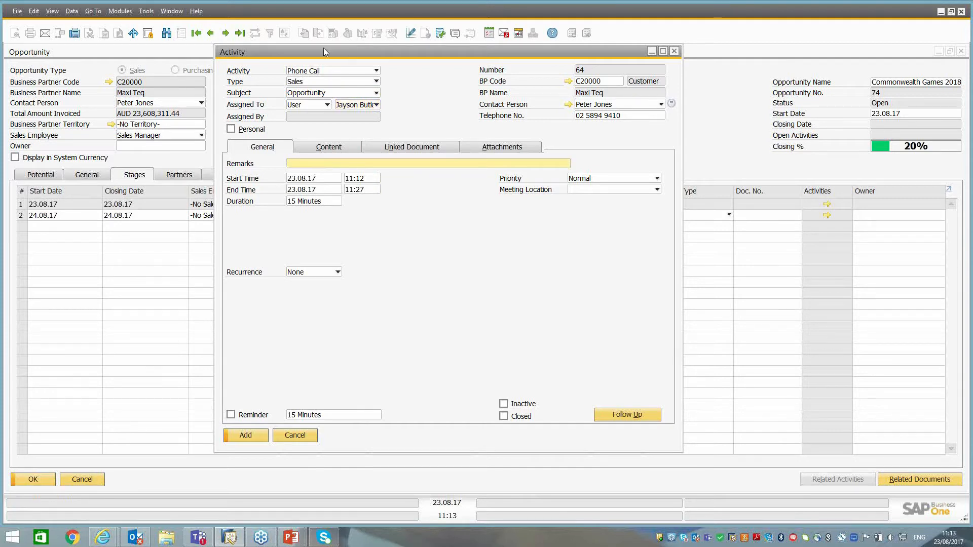
pyautogui.write('Discovery Meetiu')
pyautogui.press('BackSpace')
pyautogui.write('ng')
pyautogui.click(319, 148)
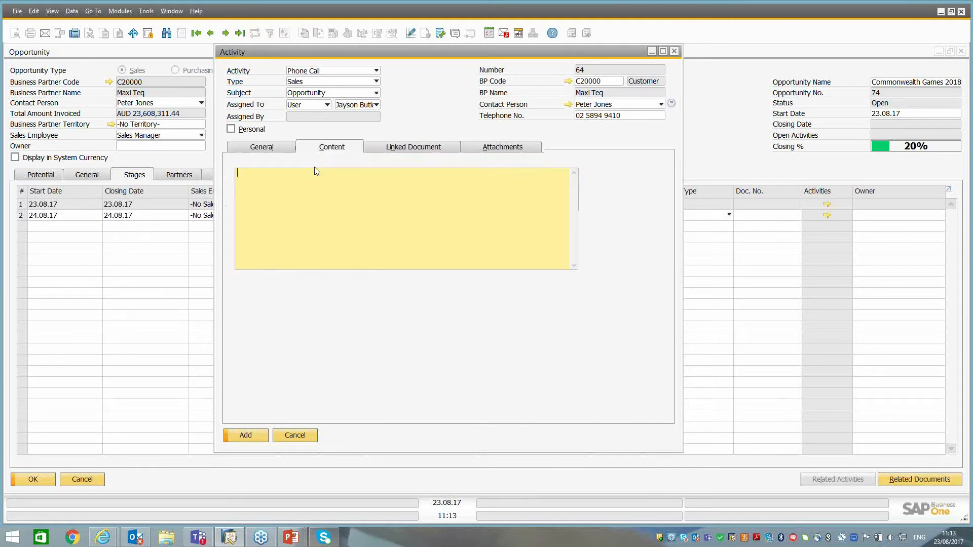
pyautogui.click(261, 148)
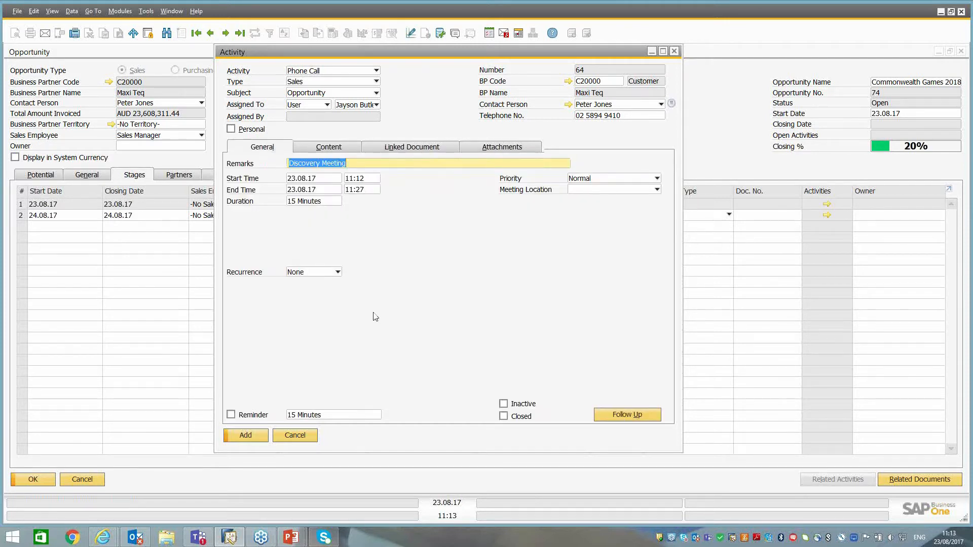
pyautogui.click(246, 436)
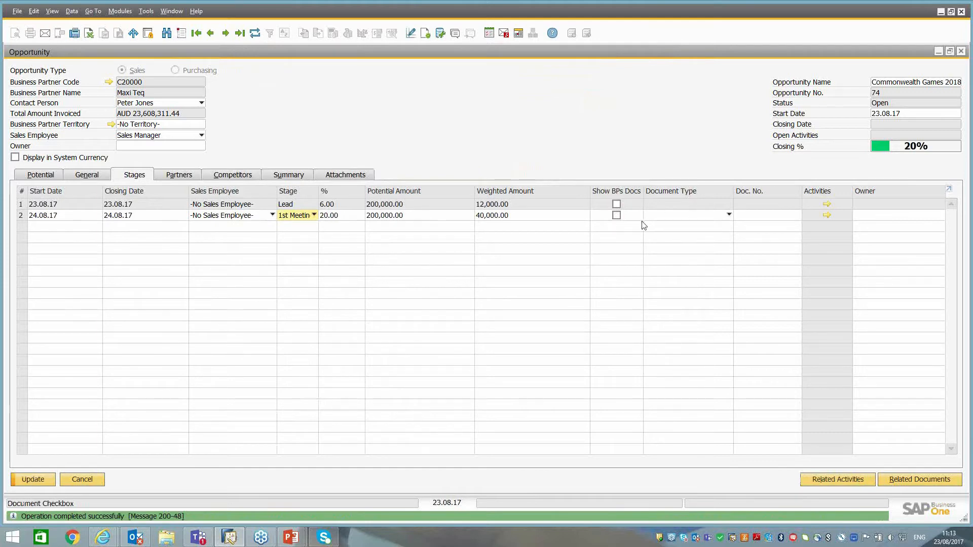
pyautogui.click(41, 480)
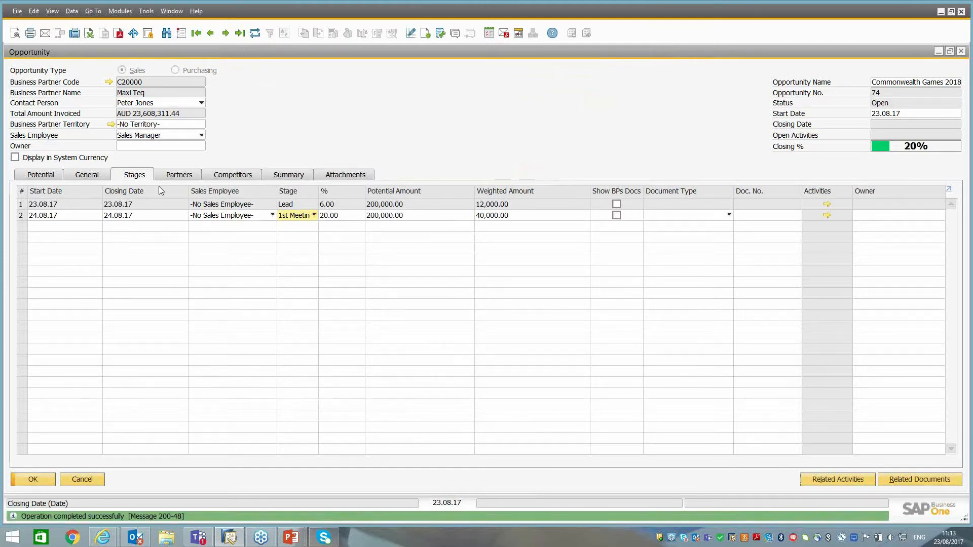
# Add a third stage row dated 25.08.17 for both start and closing, set its stage to Quotation, and enable Show BPs Docs.
pyautogui.rightClick(22, 217)
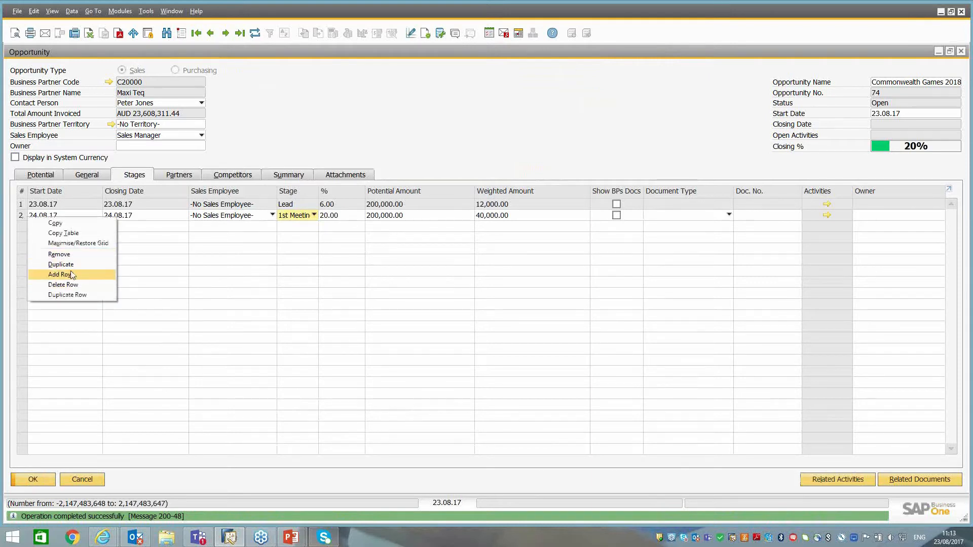
pyautogui.click(72, 276)
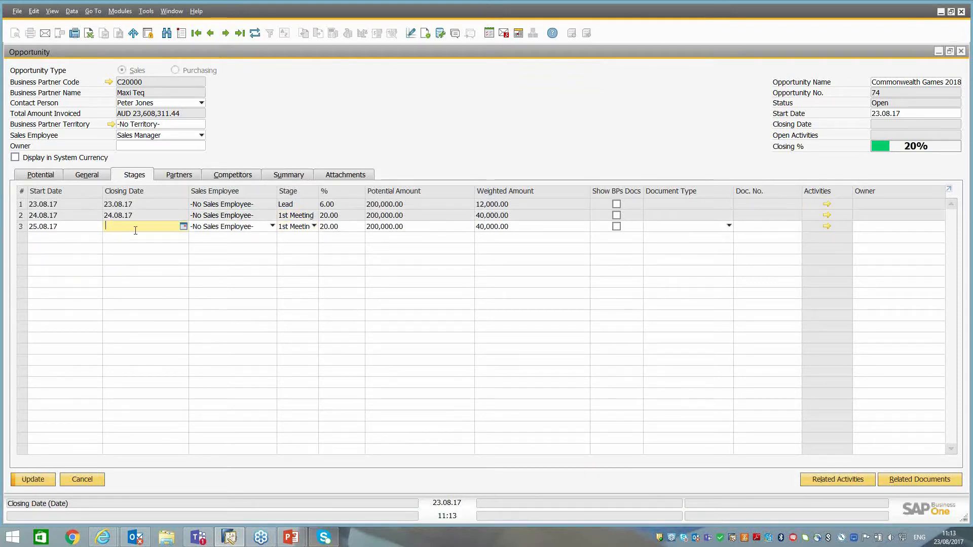
pyautogui.write('25')
pyautogui.press('Tab')
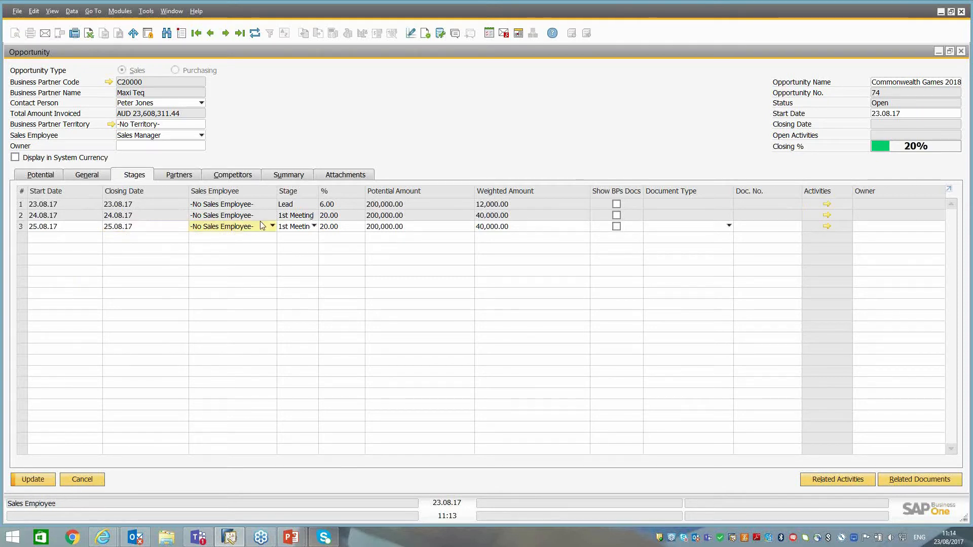
pyautogui.click(300, 227)
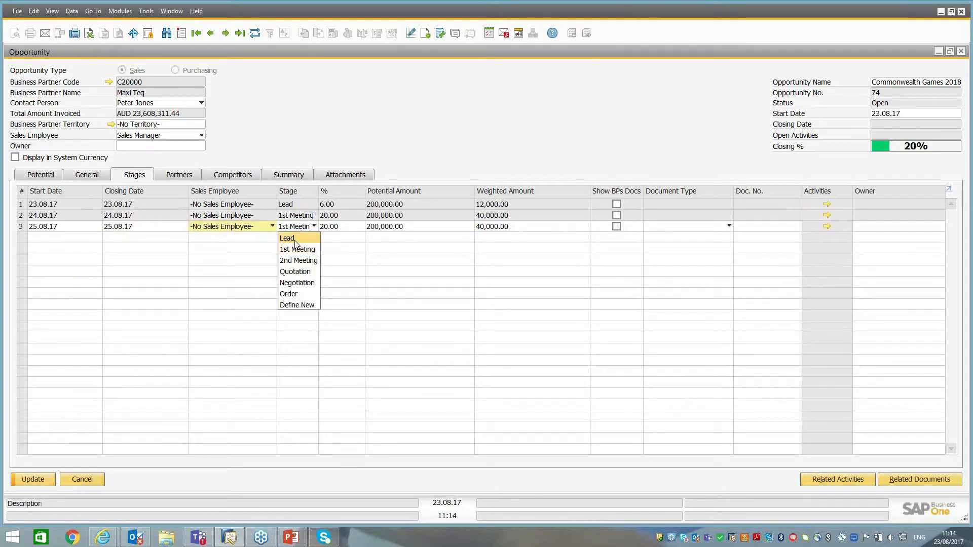
pyautogui.click(294, 272)
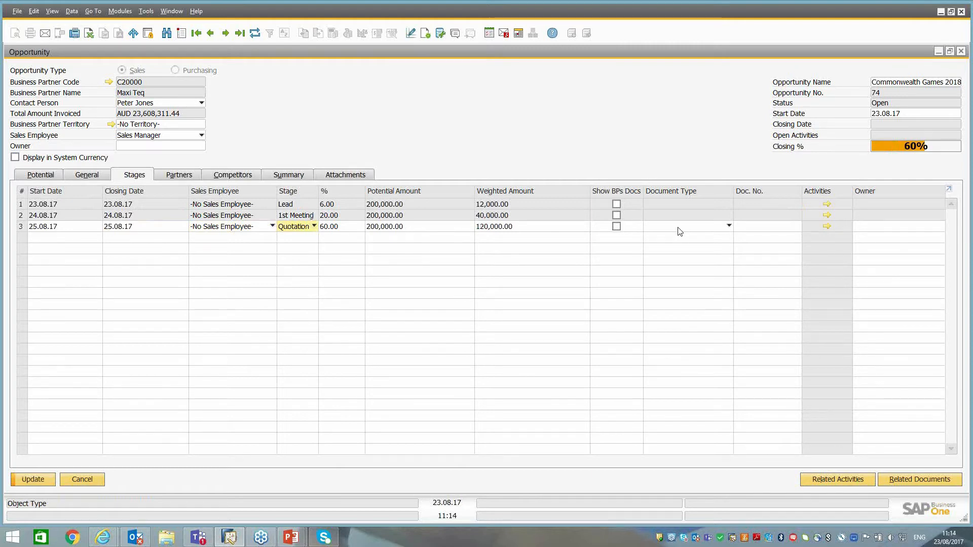
pyautogui.click(617, 228)
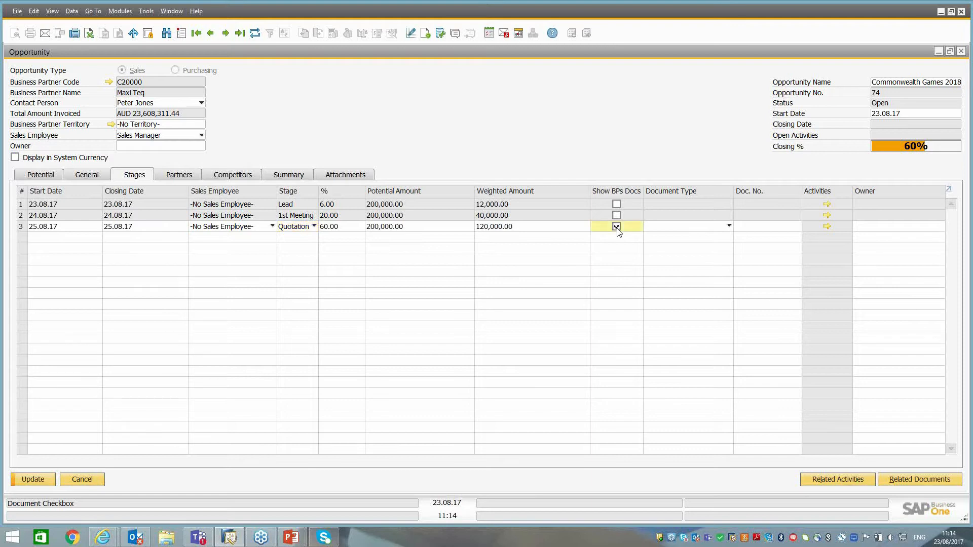
# Set the Quotation stage's document type to Sales Quotations, link the quotation dated 23.08.17, and accept updating the amount and gross profit.
pyautogui.click(687, 228)
pyautogui.click(684, 251)
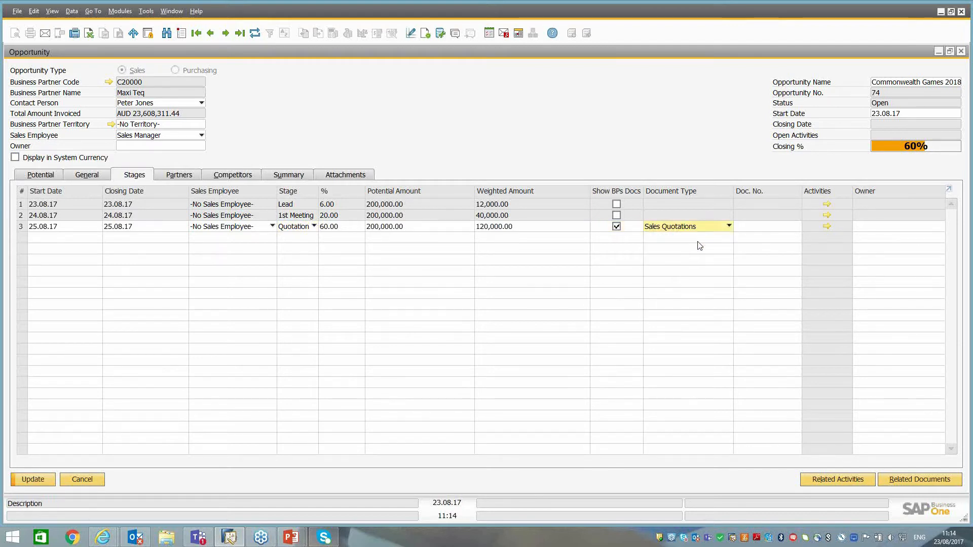
pyautogui.click(753, 228)
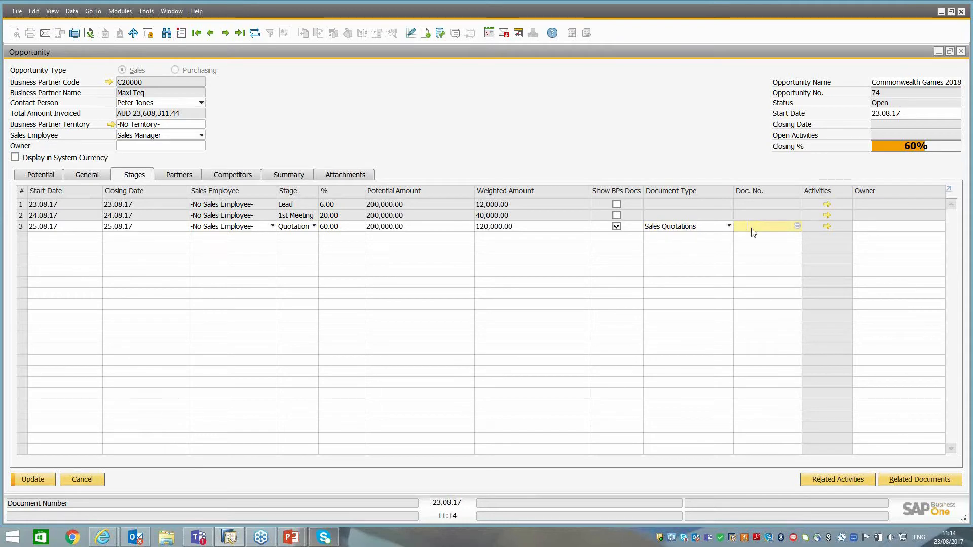
pyautogui.press('Tab')
pyautogui.doubleClick(38, 83)
pyautogui.doubleClick(37, 83)
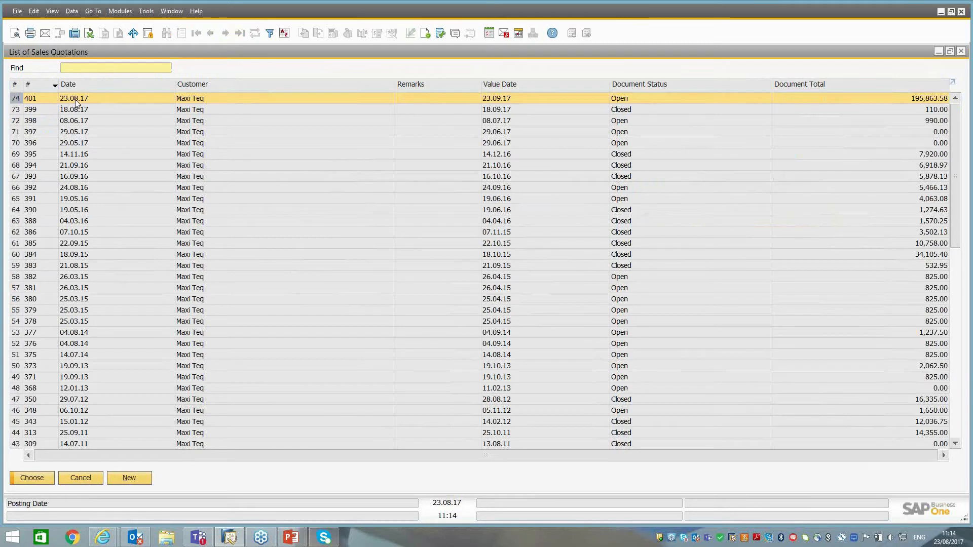
pyautogui.click(136, 479)
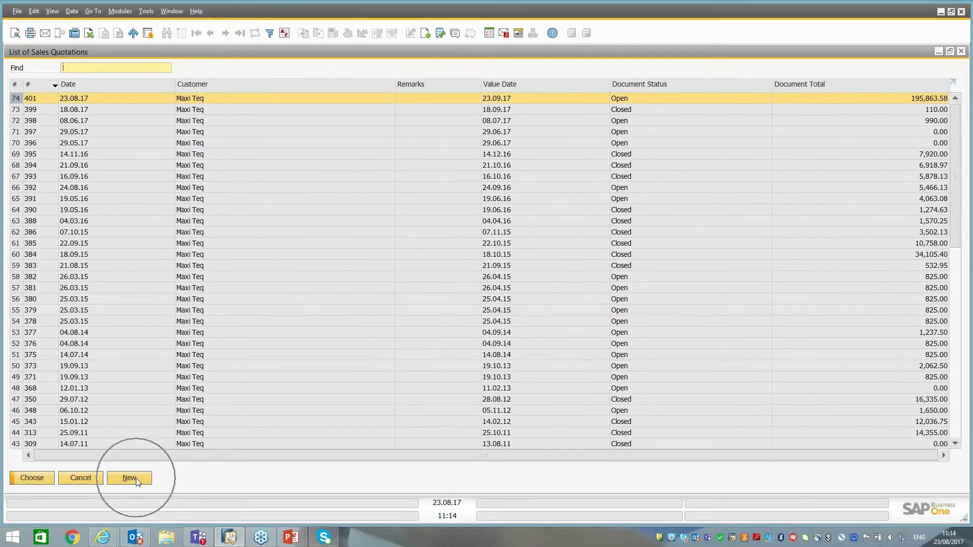
pyautogui.doubleClick(80, 101)
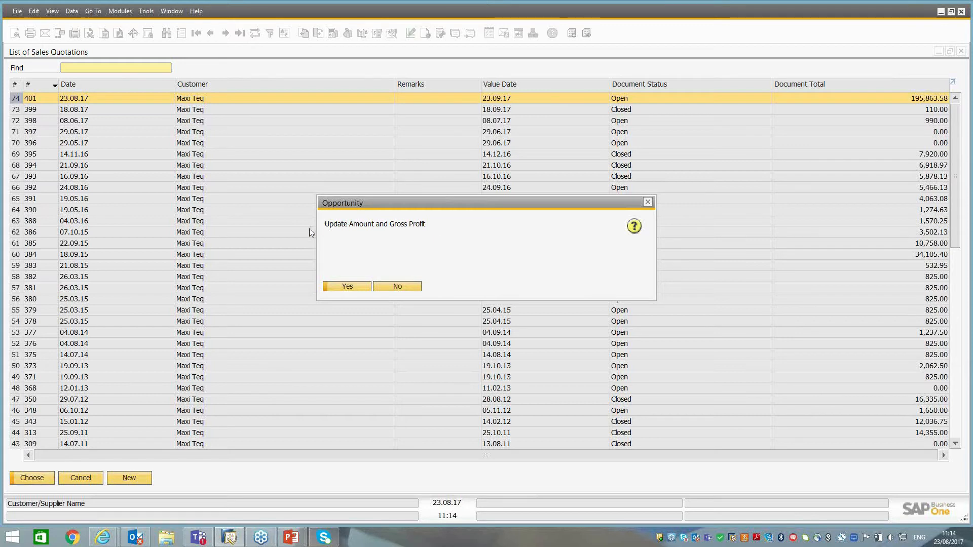
pyautogui.click(344, 287)
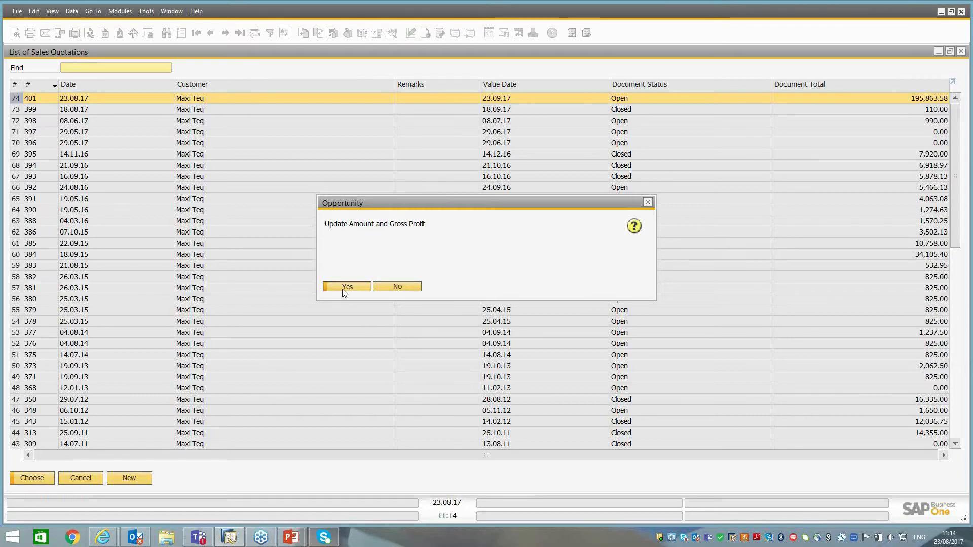
# Compare the Quotation stage's potential amount with the linked sales quotation's total before discount, and return to the opportunity.
pyautogui.click(398, 230)
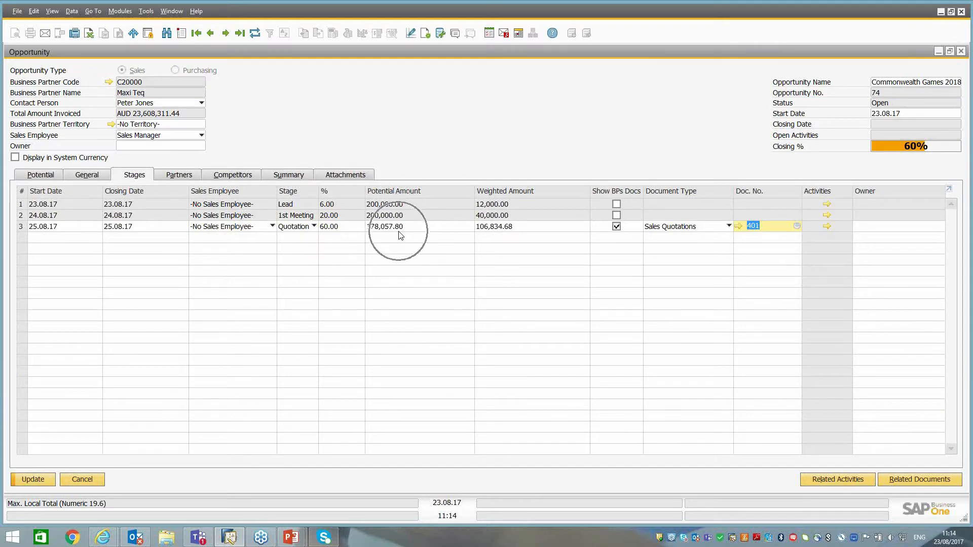
pyautogui.click(738, 227)
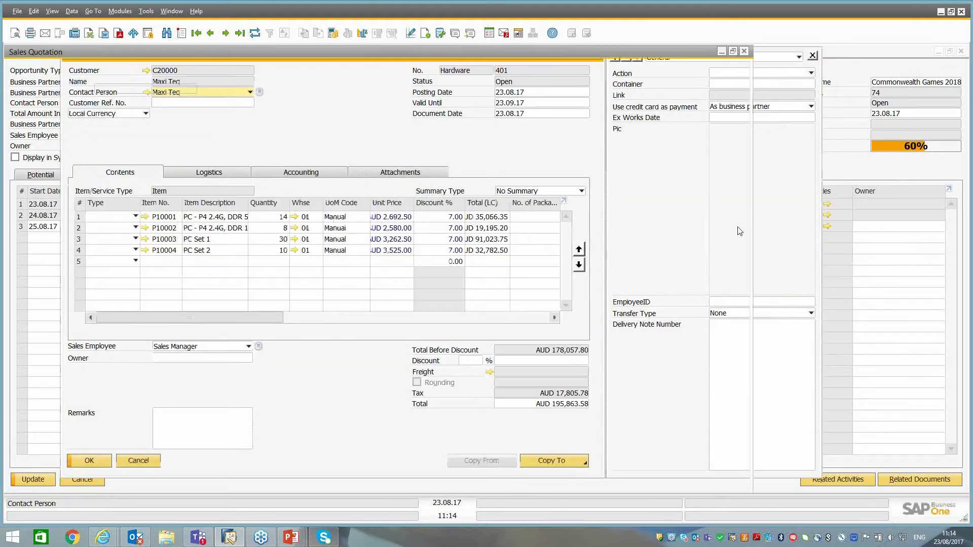
pyautogui.press('ctrl')
pyautogui.press('ctrl')
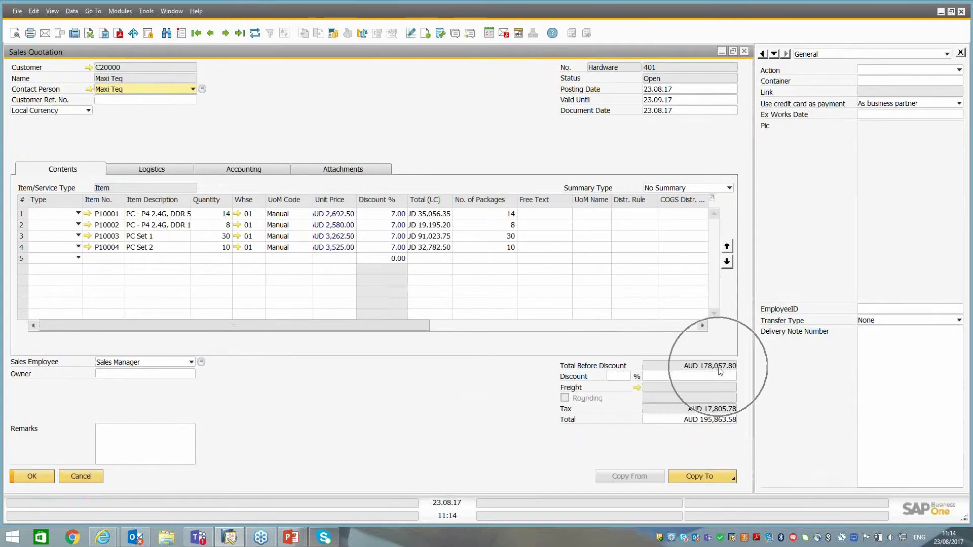
pyautogui.click(81, 477)
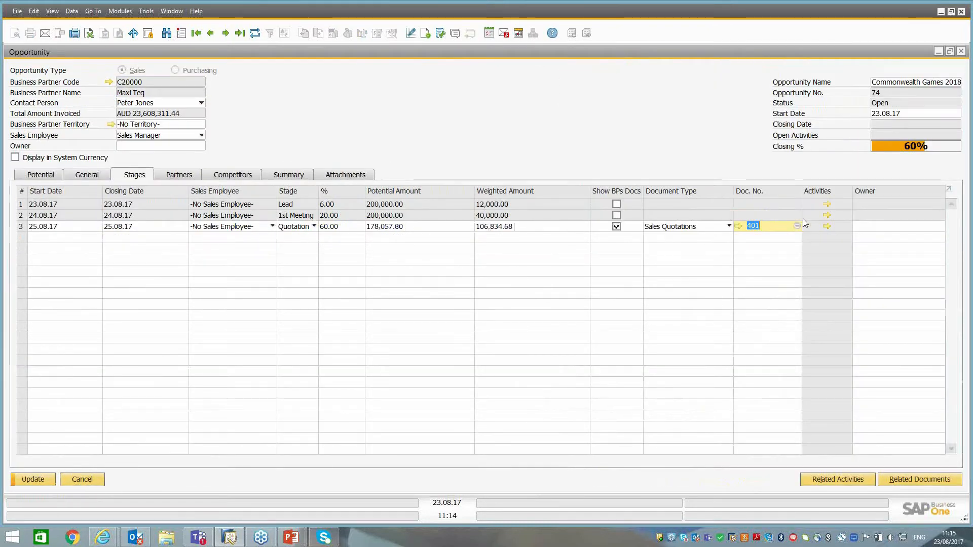
pyautogui.press('ctrl')
pyautogui.press('ctrl')
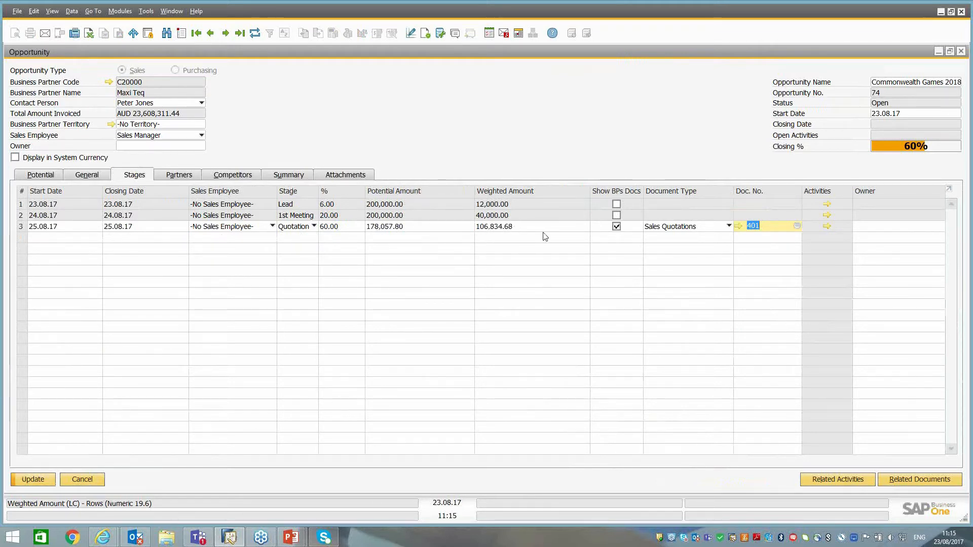
# Update the opportunity, check its potential amount and gross profit figures, and return to the stage list.
pyautogui.click(44, 481)
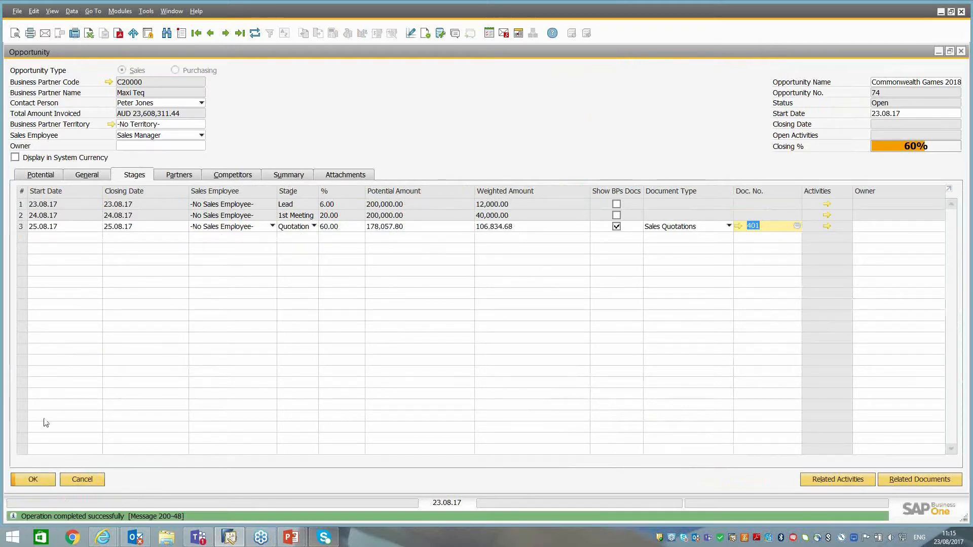
pyautogui.click(42, 178)
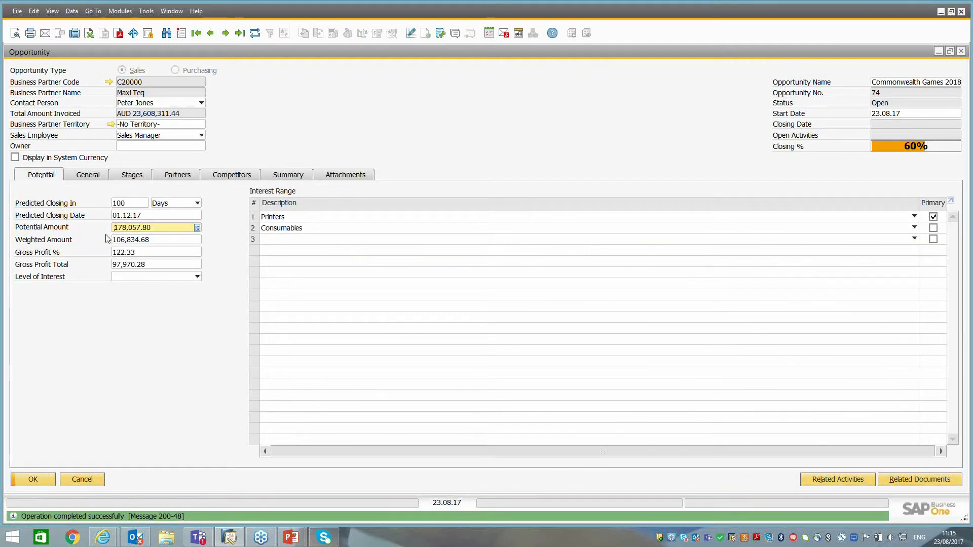
pyautogui.click(148, 229)
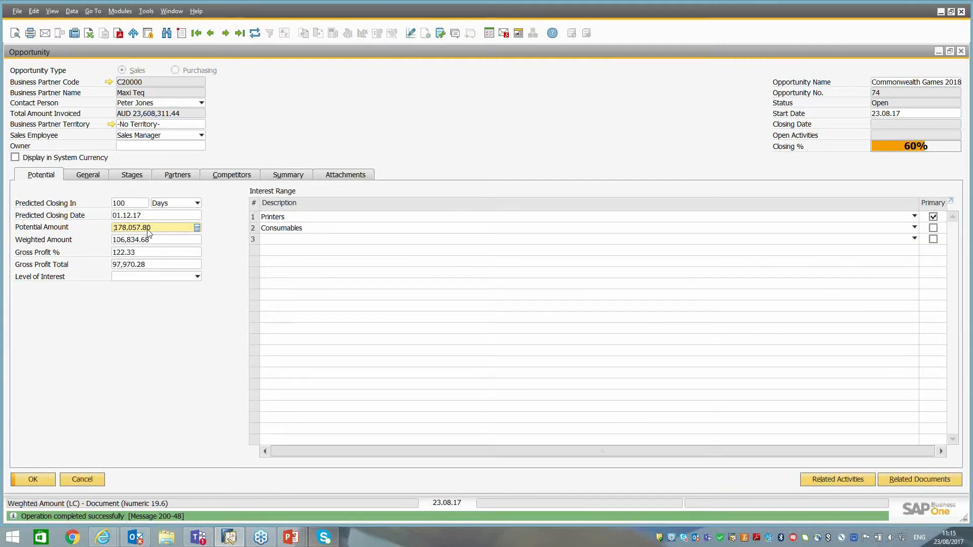
pyautogui.press('ctrl')
pyautogui.click(127, 175)
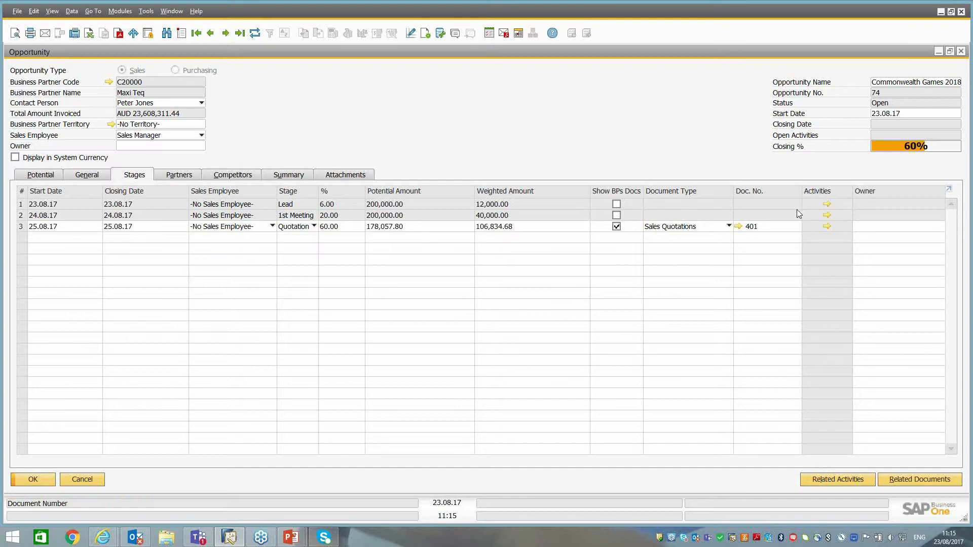
# Review the opportunity's related activities and its linked documents, closing each overview.
pyautogui.click(838, 481)
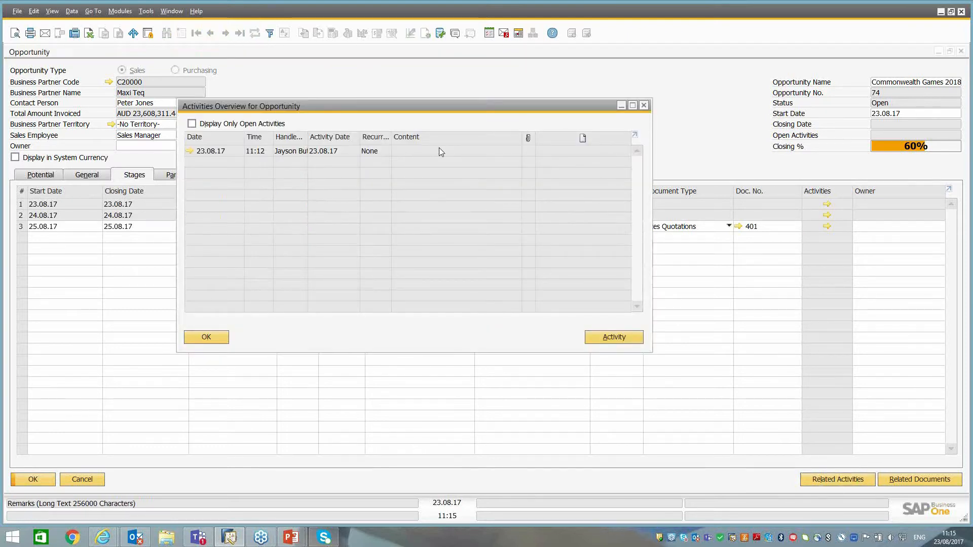
pyautogui.click(205, 338)
pyautogui.click(817, 484)
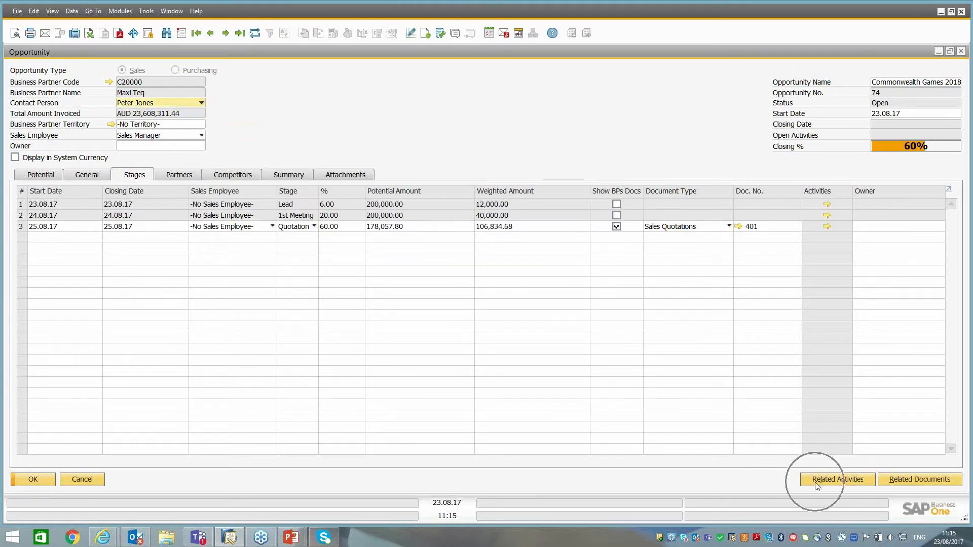
pyautogui.click(919, 483)
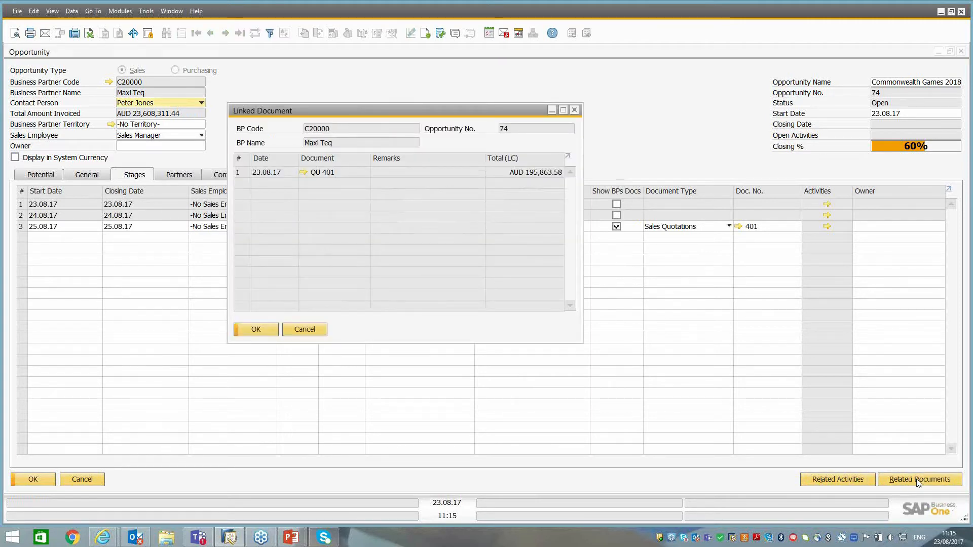
pyautogui.click(306, 330)
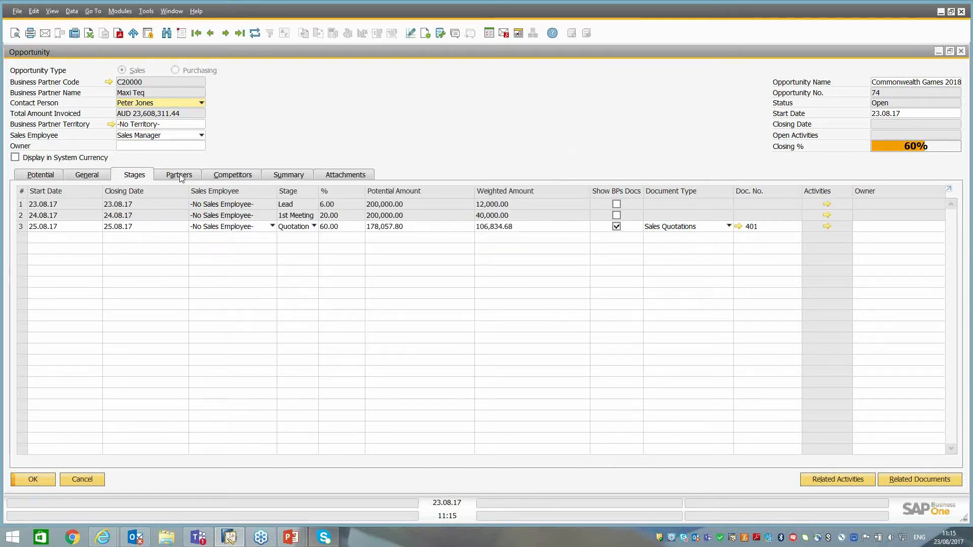
# Examine the opportunity's partners, competitors with their threat level choices, and attachments.
pyautogui.click(180, 176)
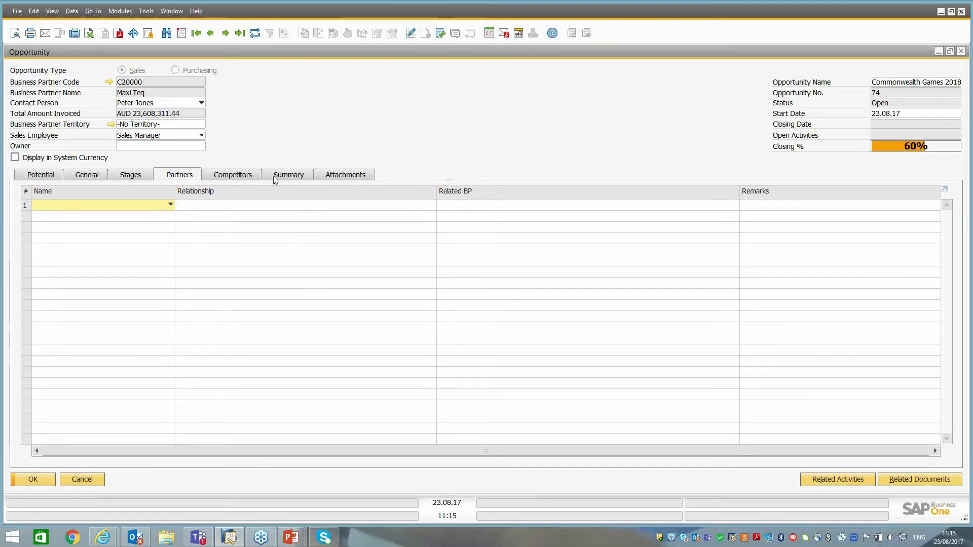
pyautogui.click(230, 176)
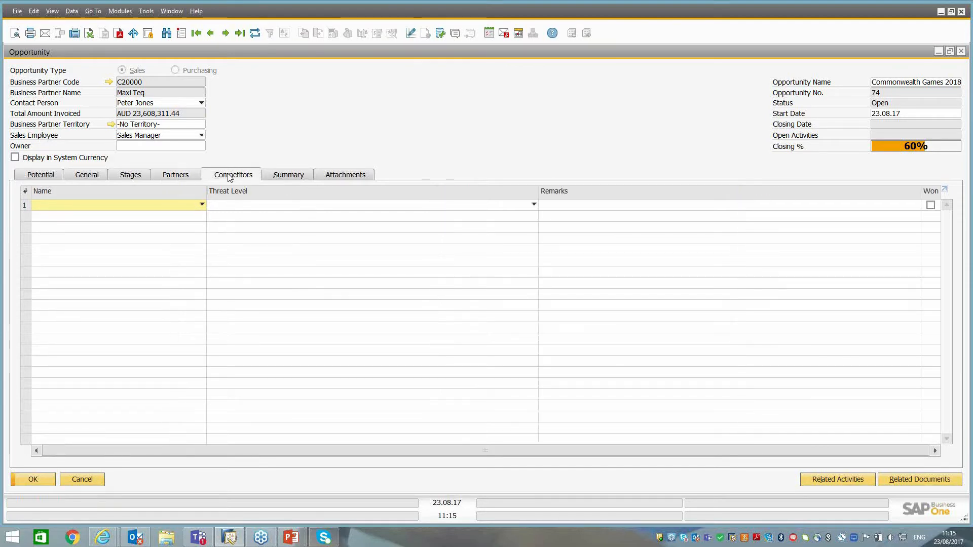
pyautogui.click(109, 207)
pyautogui.click(119, 206)
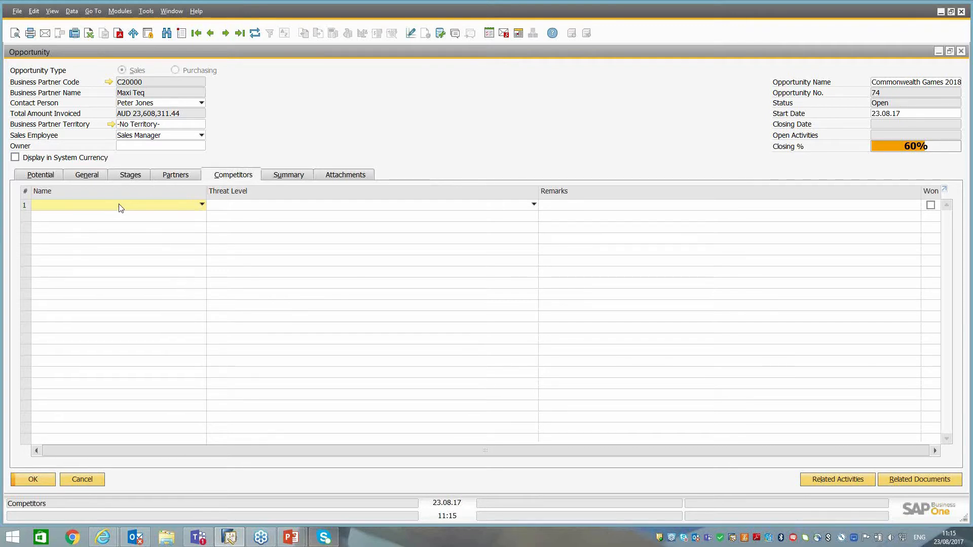
pyautogui.click(258, 207)
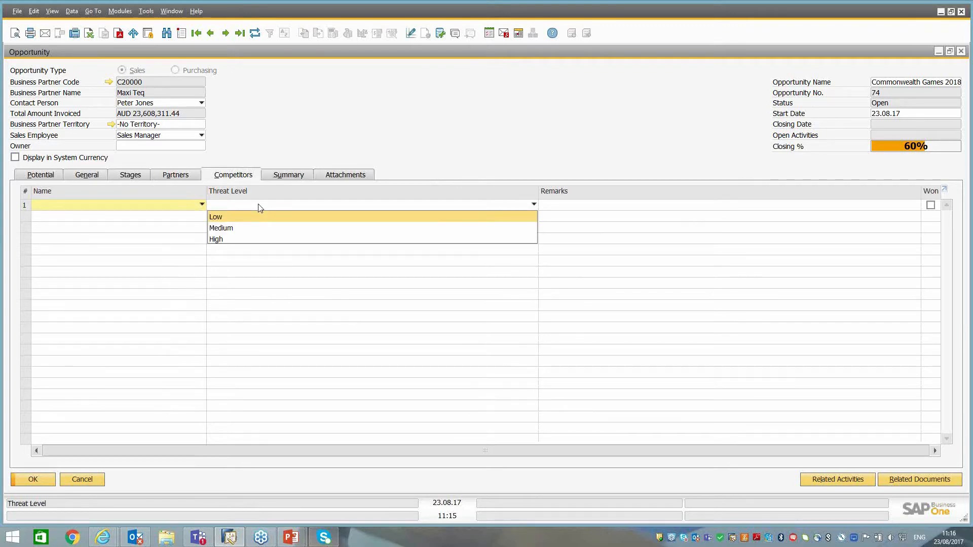
pyautogui.click(259, 207)
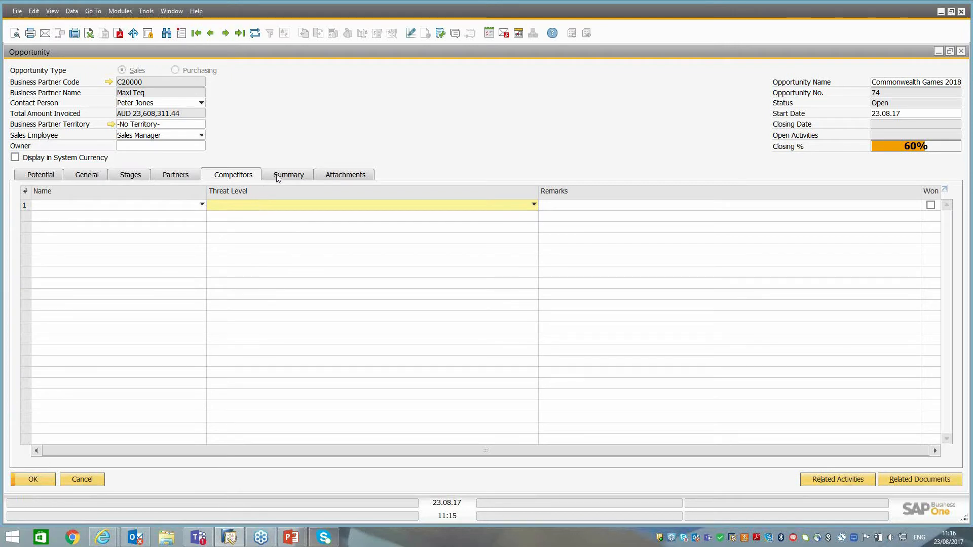
pyautogui.click(370, 178)
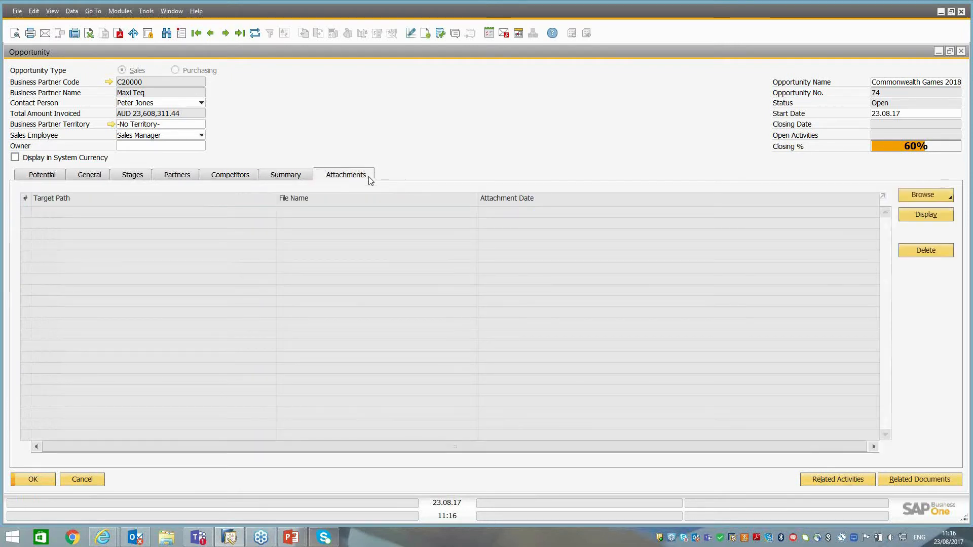
# Mark the opportunity as Won and add Price and Relationship as the reasons.
pyautogui.click(290, 178)
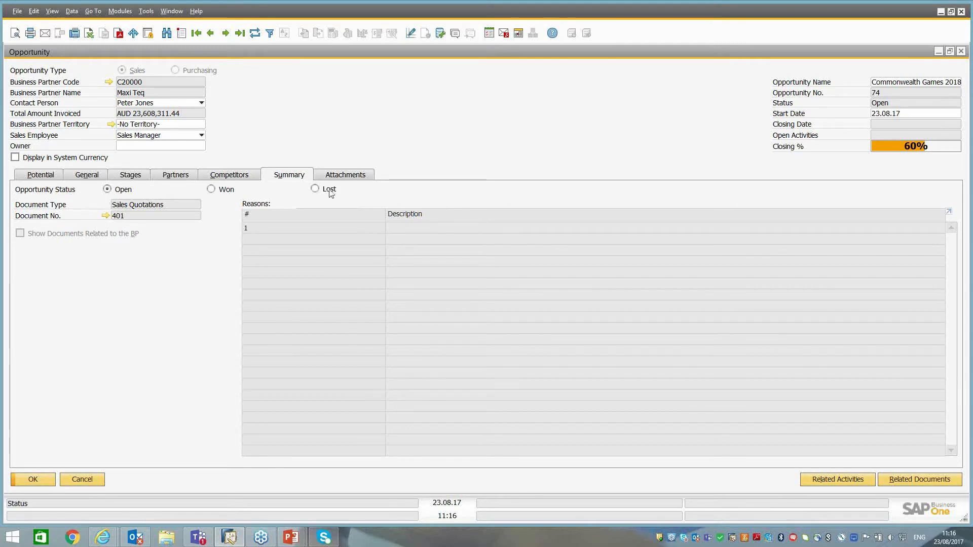
pyautogui.click(211, 191)
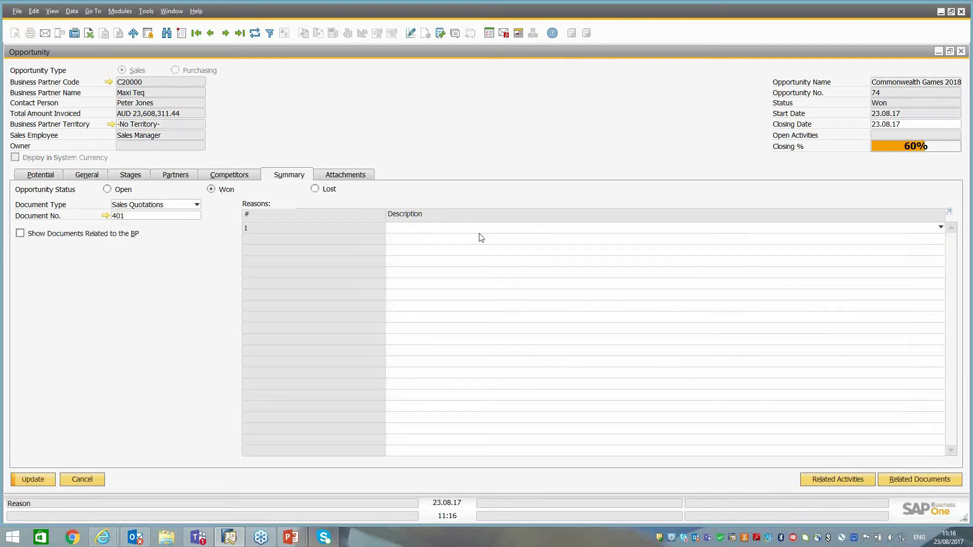
pyautogui.click(446, 232)
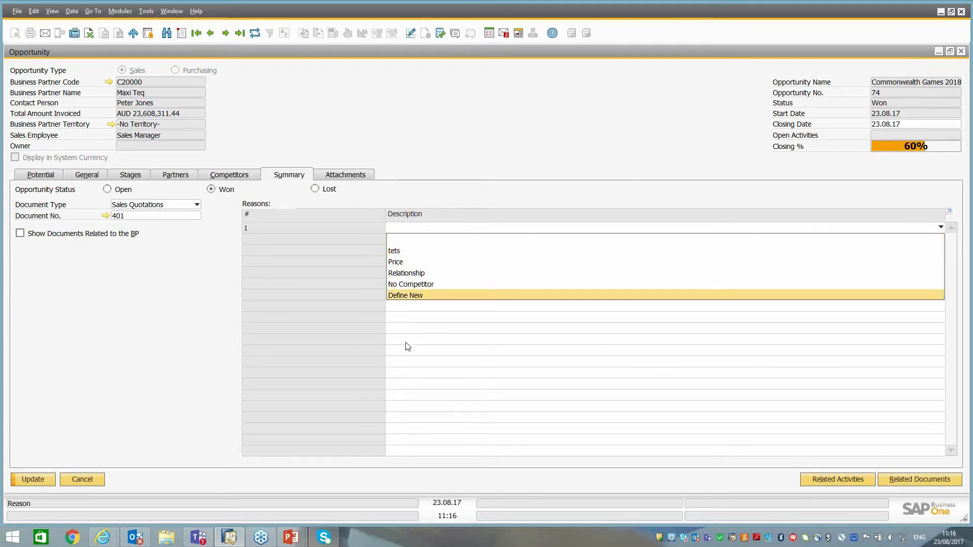
pyautogui.click(408, 263)
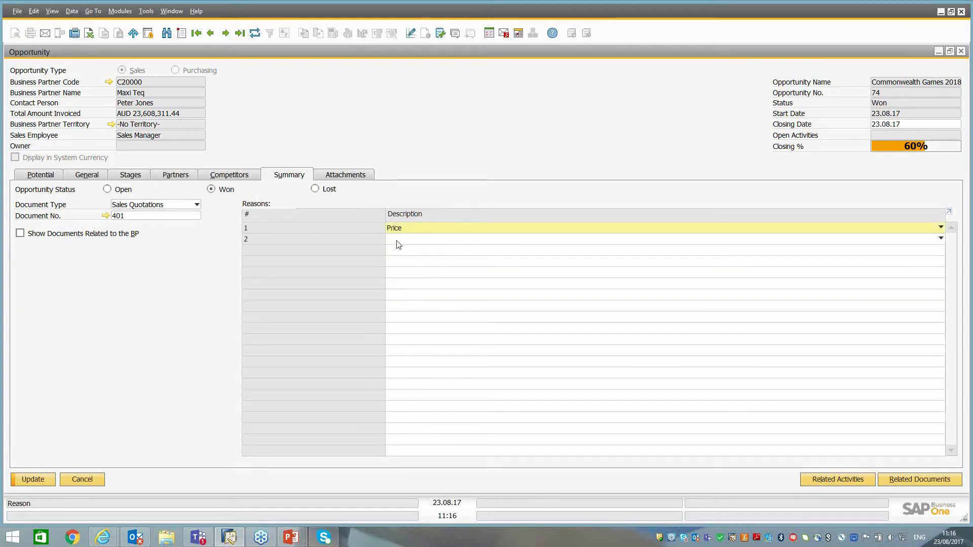
pyautogui.click(398, 245)
pyautogui.click(400, 285)
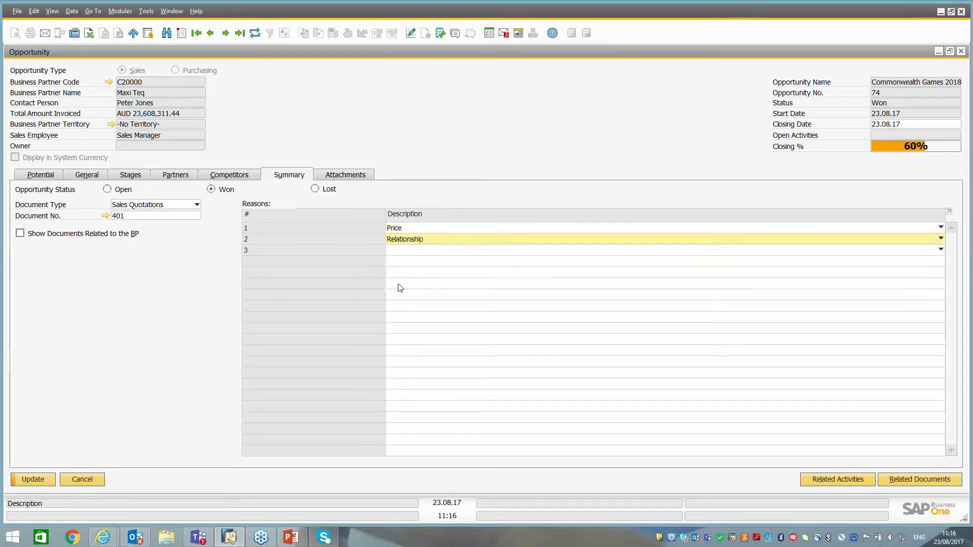
# Update the won opportunity, agree to close its related activities, and close the opportunity record.
pyautogui.click(33, 479)
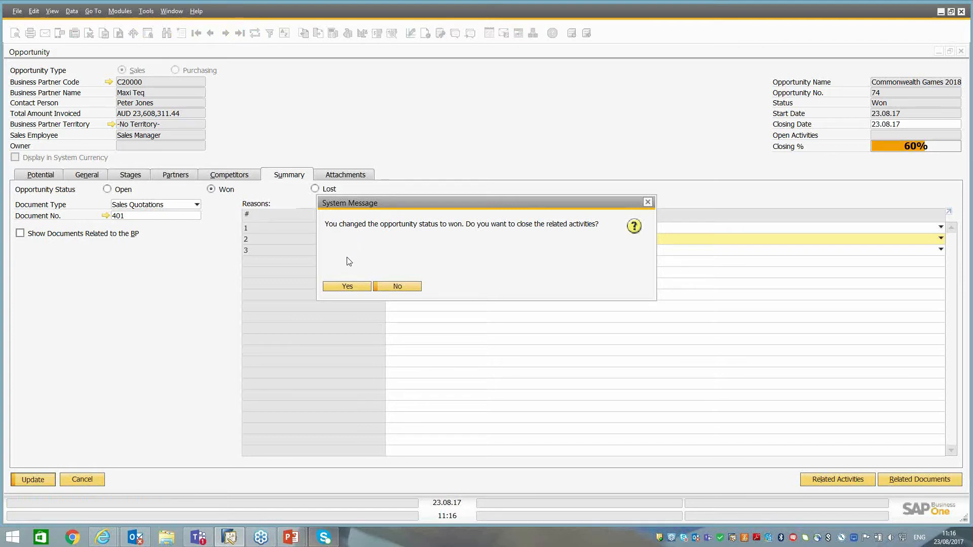
pyautogui.click(345, 285)
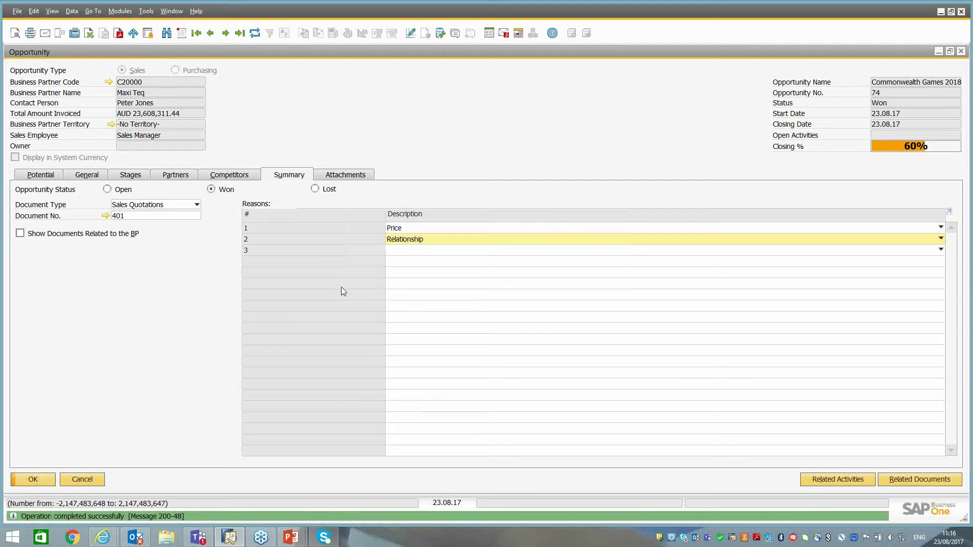
pyautogui.click(33, 479)
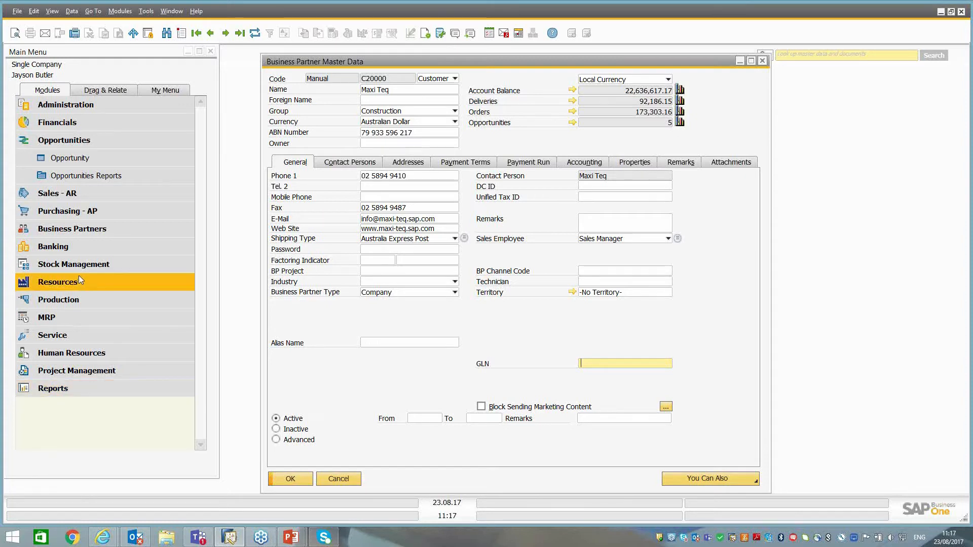
# Run the Opportunities Pipeline report and examine the list of opportunities in its Lead stage.
pyautogui.click(89, 179)
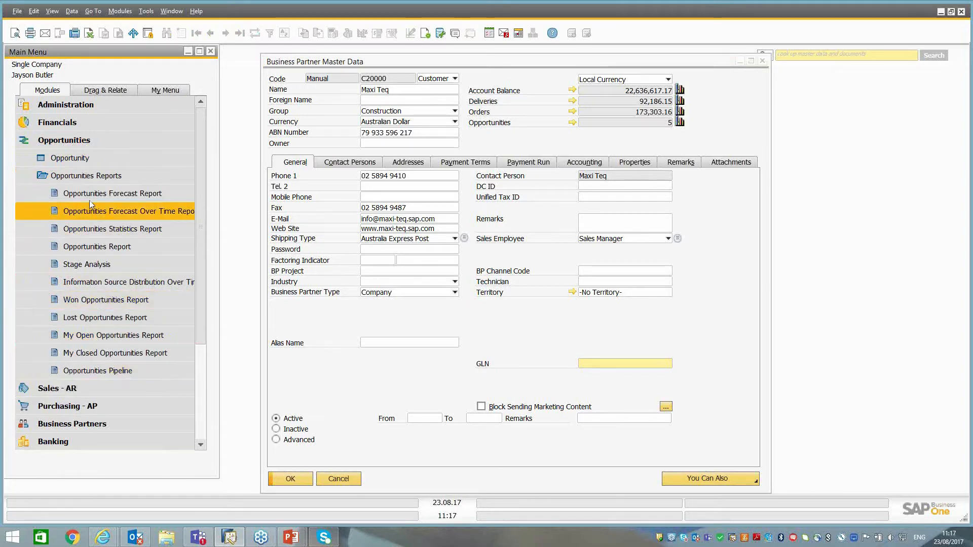
pyautogui.click(83, 373)
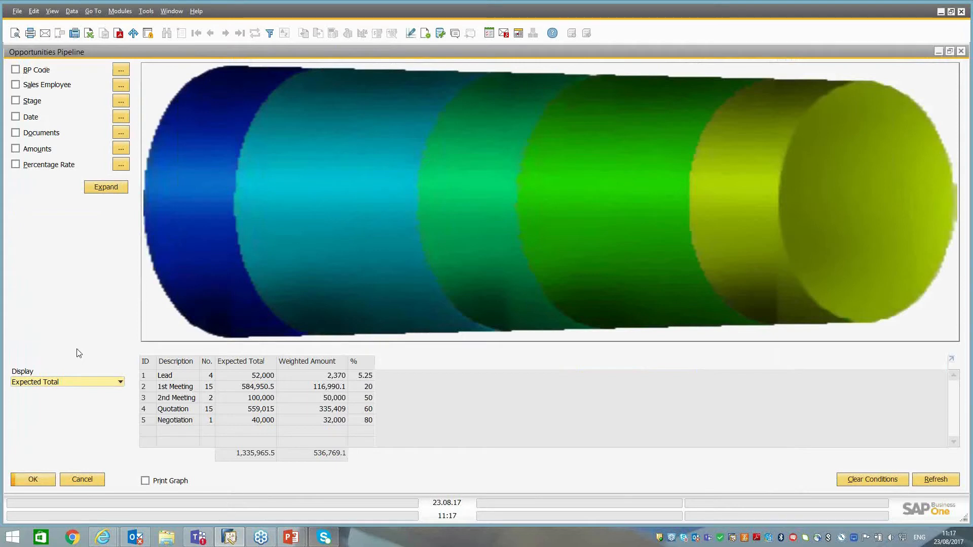
pyautogui.moveTo(160, 163)
pyautogui.moveTo(817, 186)
pyautogui.doubleClick(206, 206)
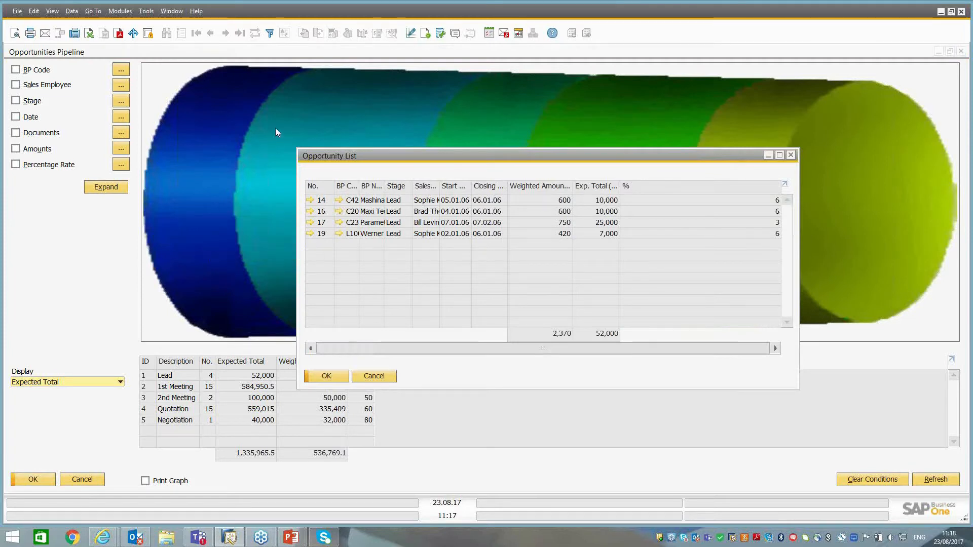
pyautogui.moveTo(174, 285)
pyautogui.click(373, 377)
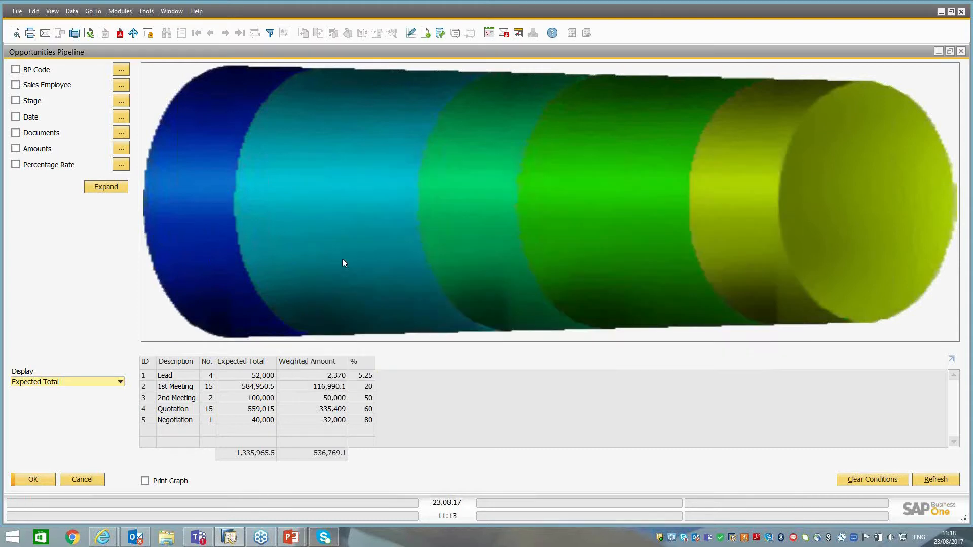
# Examine the pipeline's 1st Meeting opportunities, filter the report to the first named sales employee in the selection list, and close it.
pyautogui.doubleClick(334, 234)
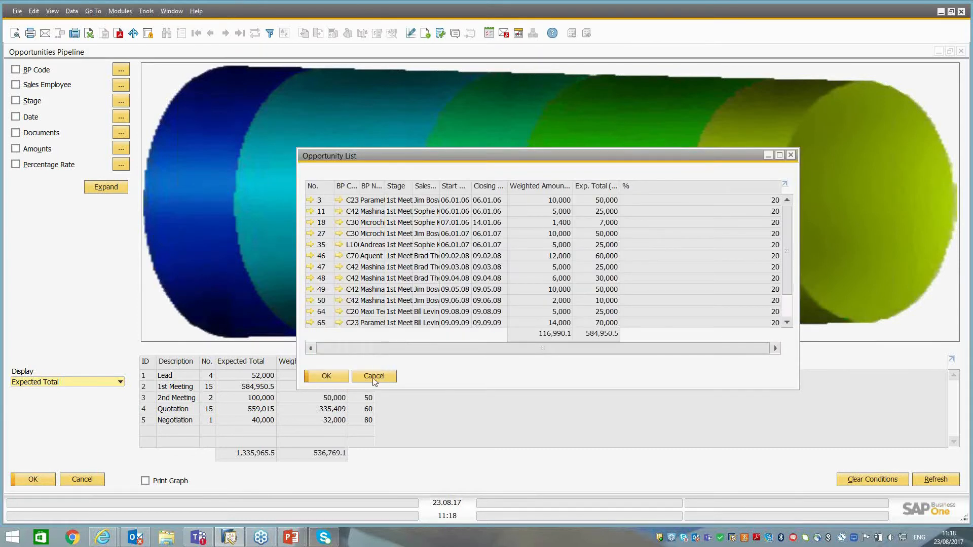
pyautogui.click(374, 379)
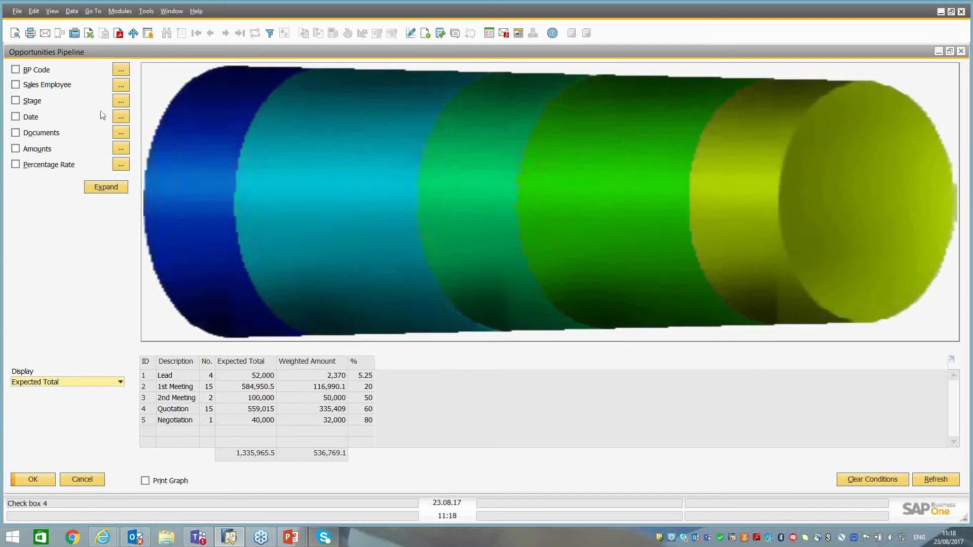
pyautogui.click(121, 85)
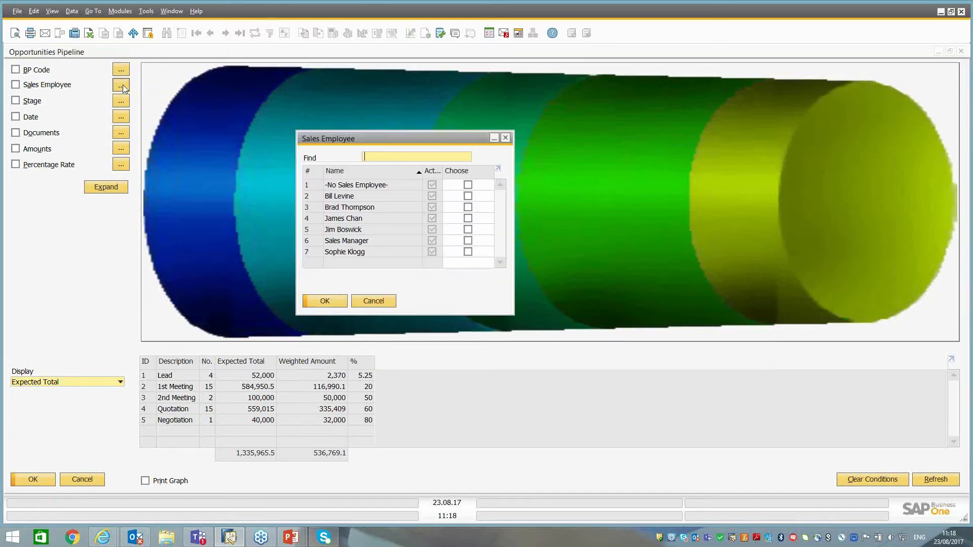
pyautogui.click(468, 197)
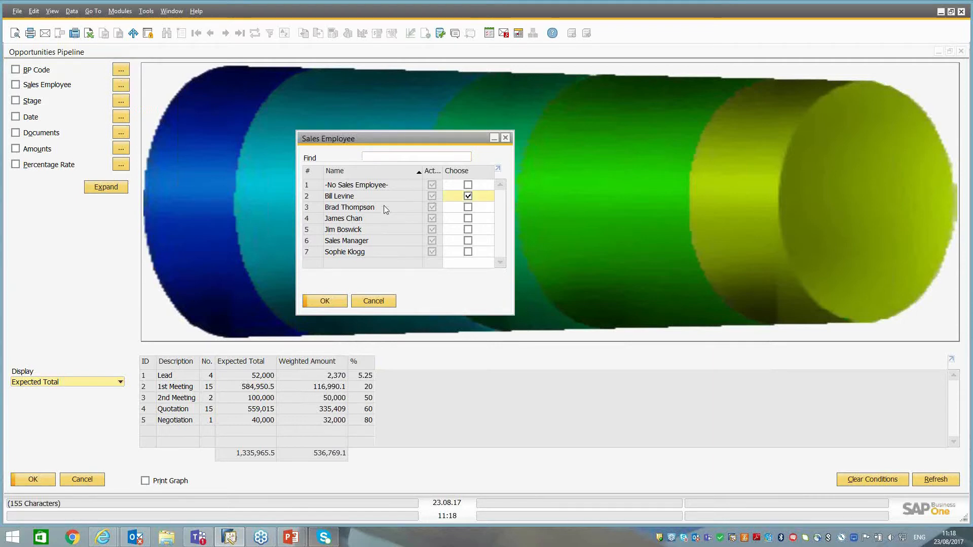
pyautogui.click(325, 300)
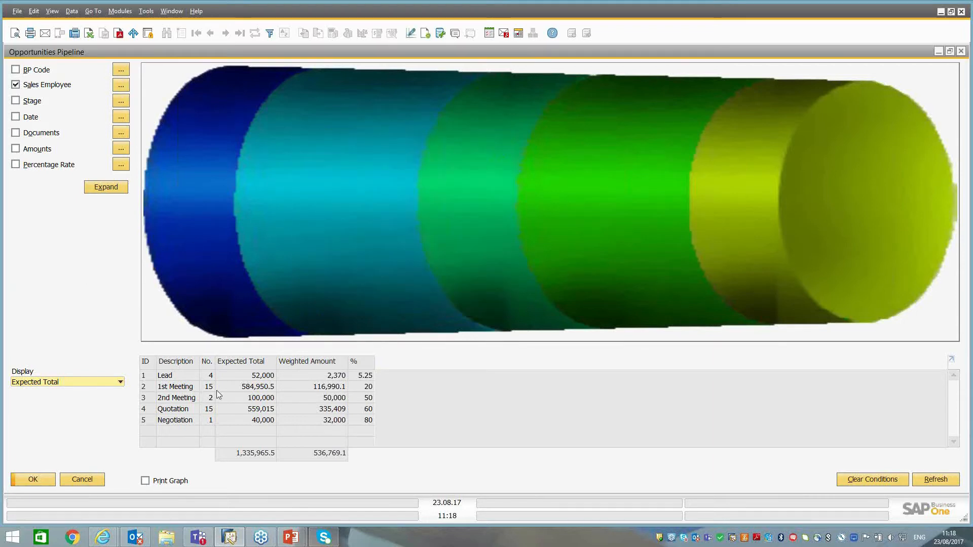
pyautogui.click(935, 481)
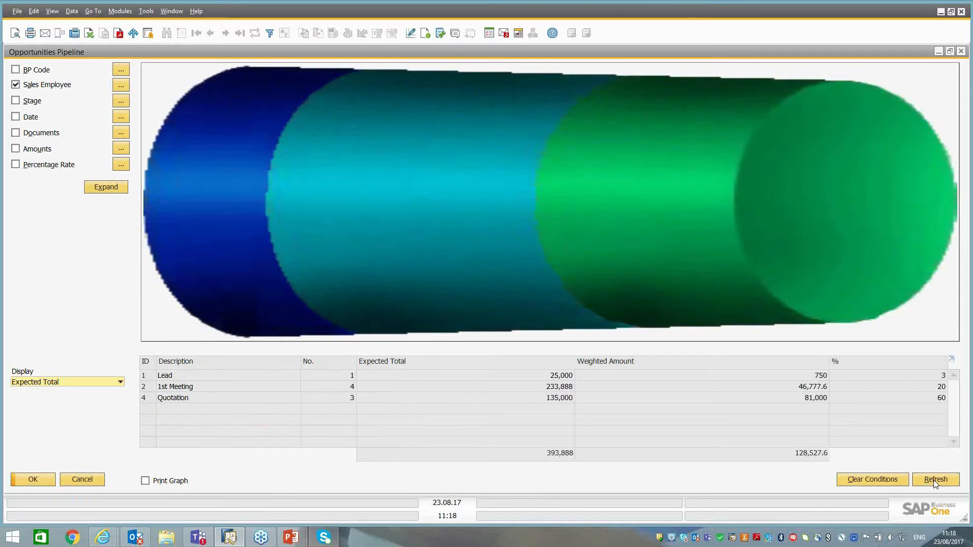
pyautogui.click(74, 482)
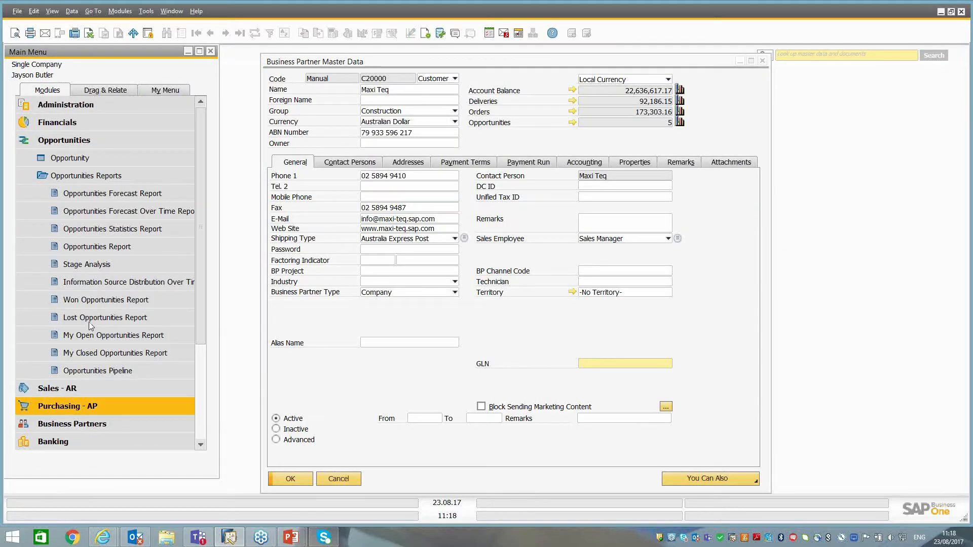
# Run the Opportunities Forecast Report grouped first by Main Sales Emp. and second by Territory.
pyautogui.click(117, 194)
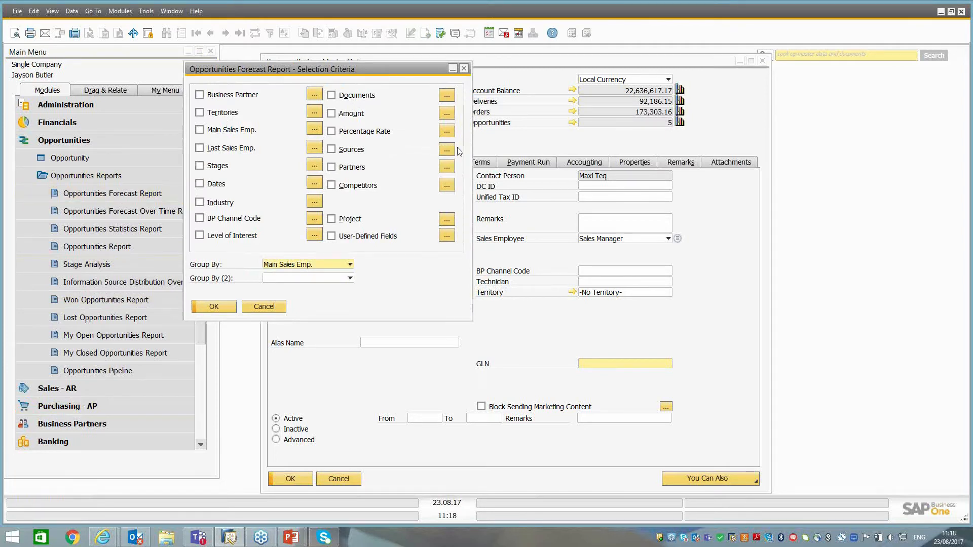
pyautogui.click(276, 269)
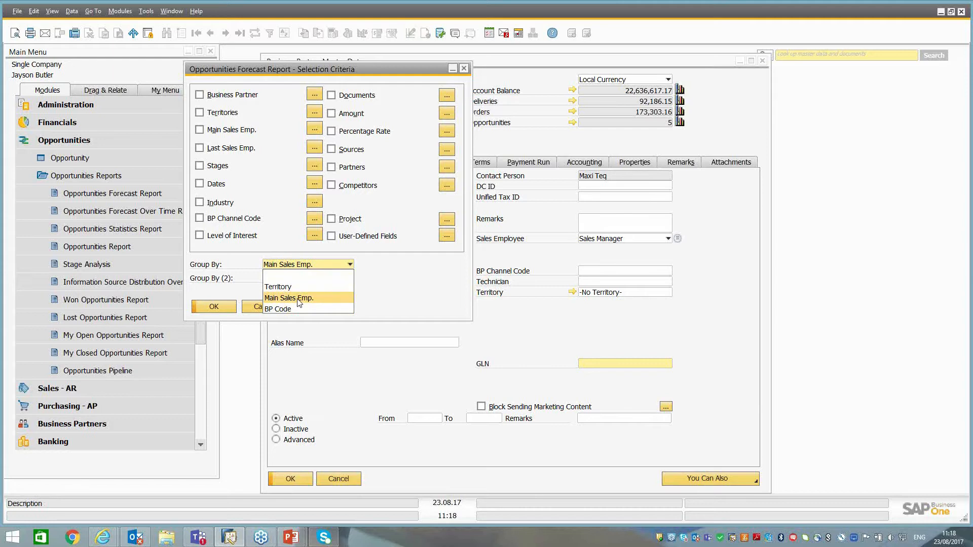
pyautogui.click(294, 299)
pyautogui.click(286, 279)
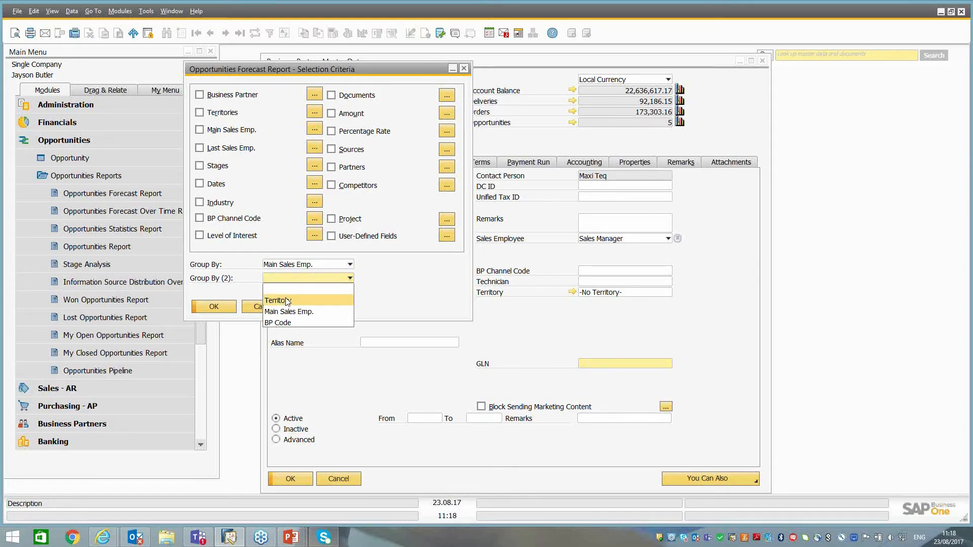
pyautogui.click(287, 301)
pyautogui.click(212, 308)
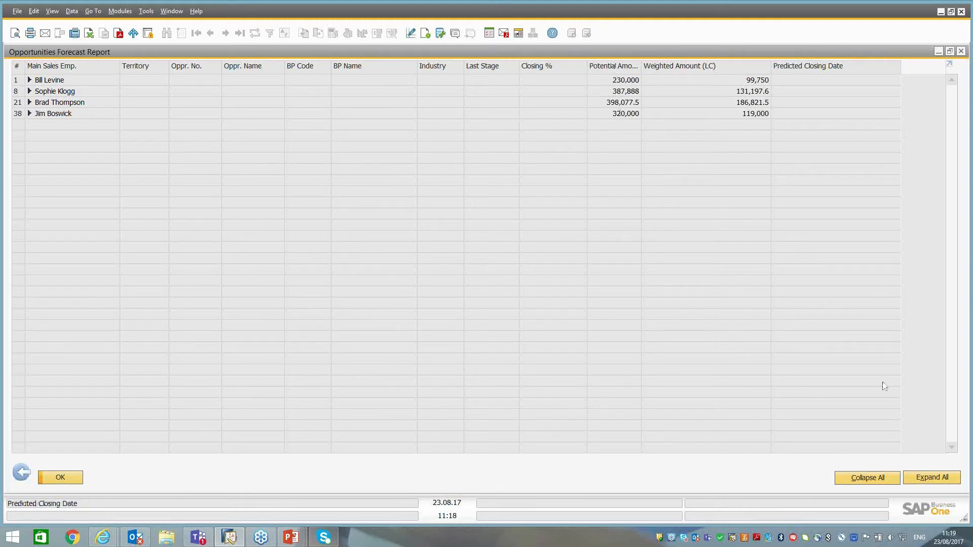
# Expand the forecast for every sales employee, examine the listed opportunities, and exit the report with its selection criteria.
pyautogui.click(29, 80)
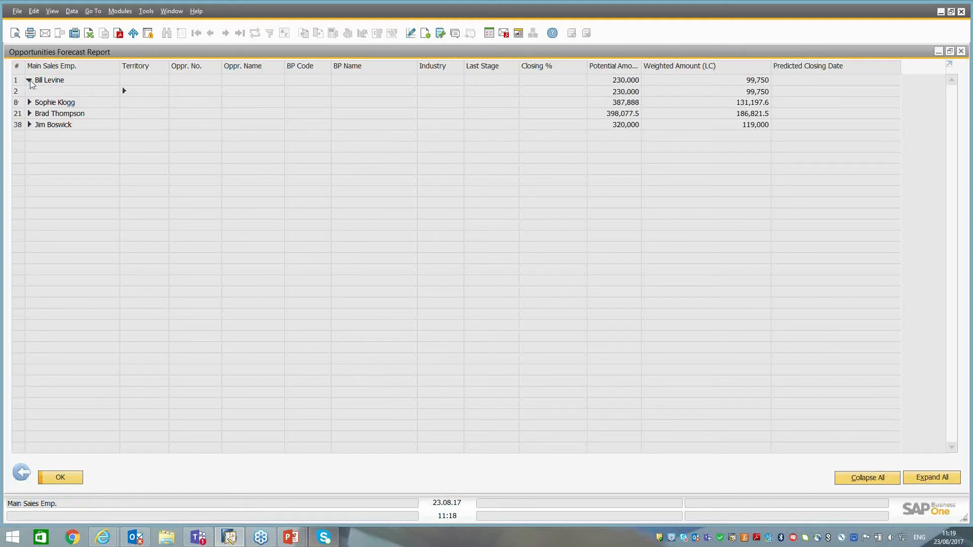
pyautogui.click(123, 92)
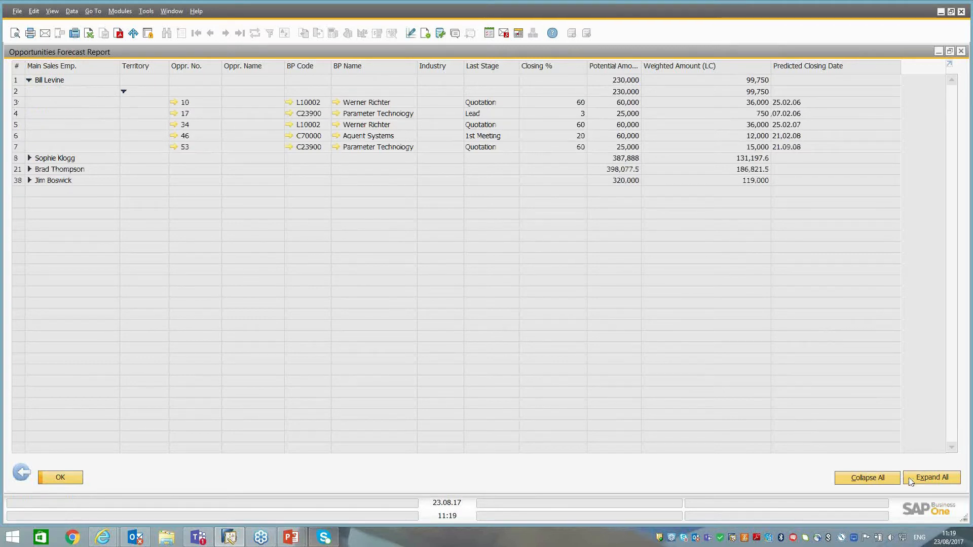
pyautogui.click(933, 482)
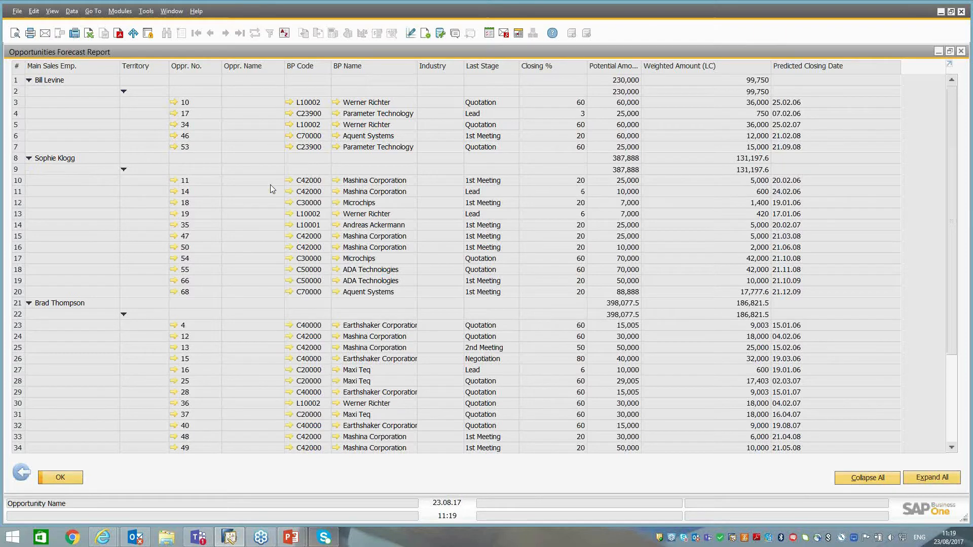
pyautogui.scroll(-1, 270, 186)
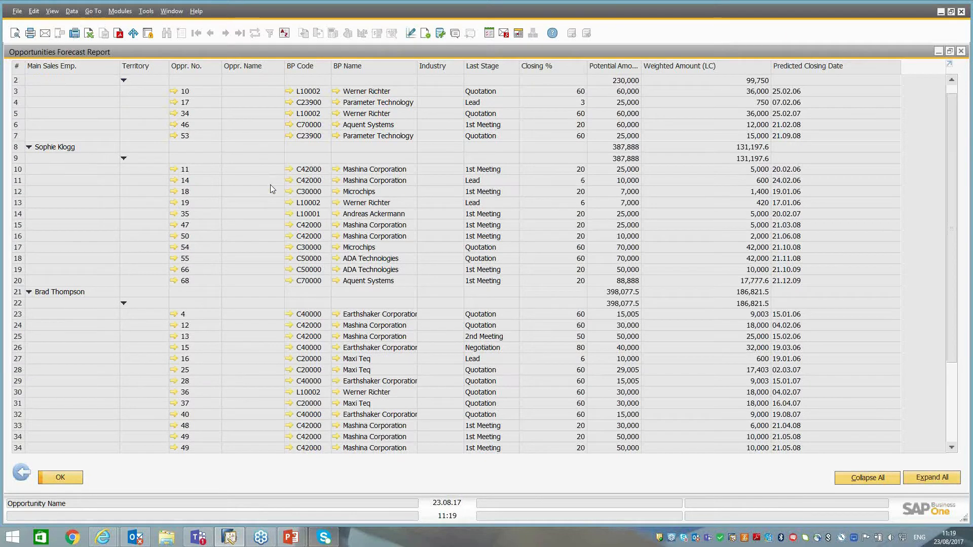
pyautogui.scroll(-3, 271, 186)
pyautogui.scroll(4, 269, 185)
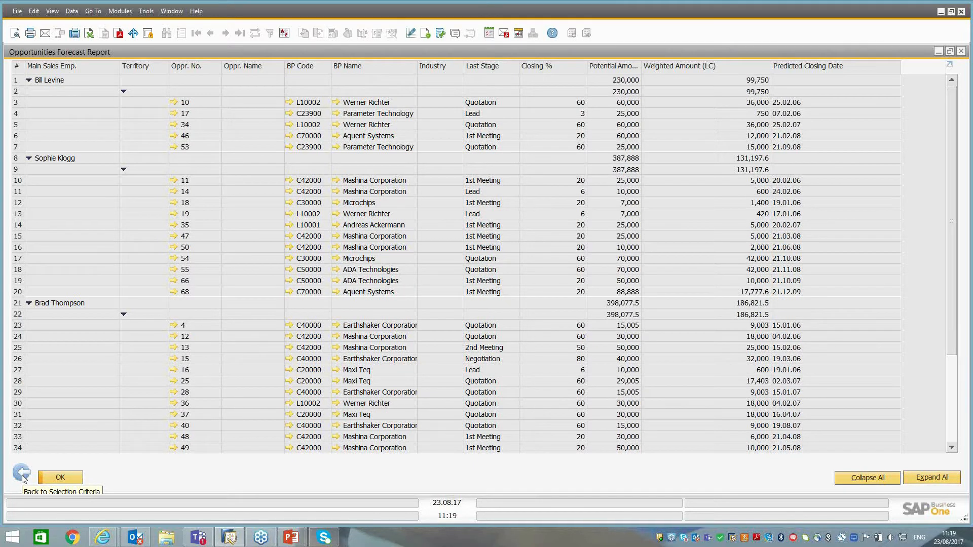
pyautogui.click(22, 473)
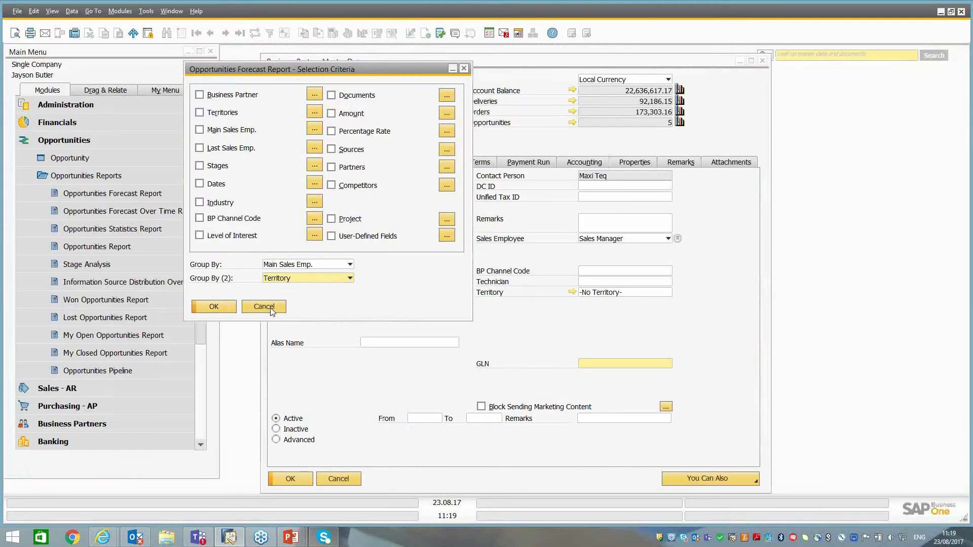
pyautogui.click(264, 307)
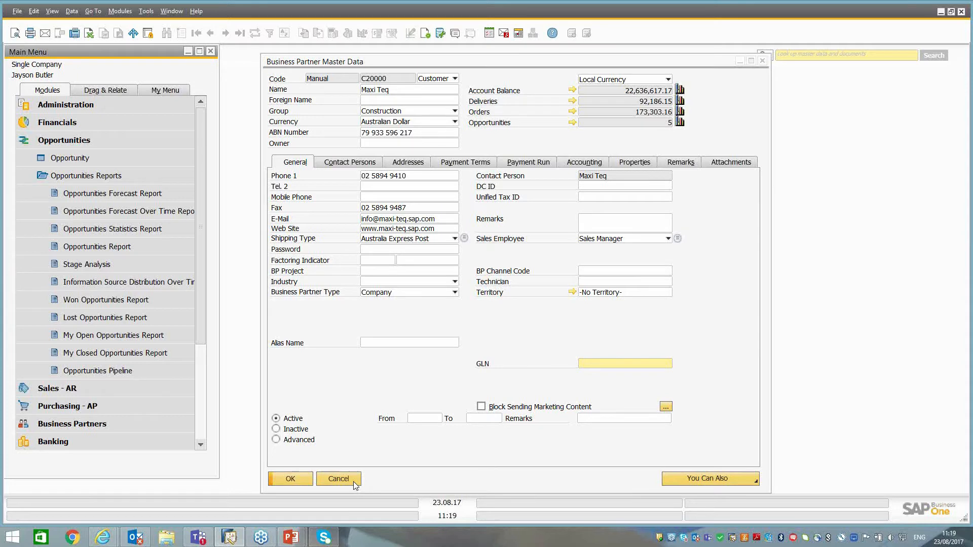
# Create a new activity from the Maxi Teq business partner record.
pyautogui.click(756, 483)
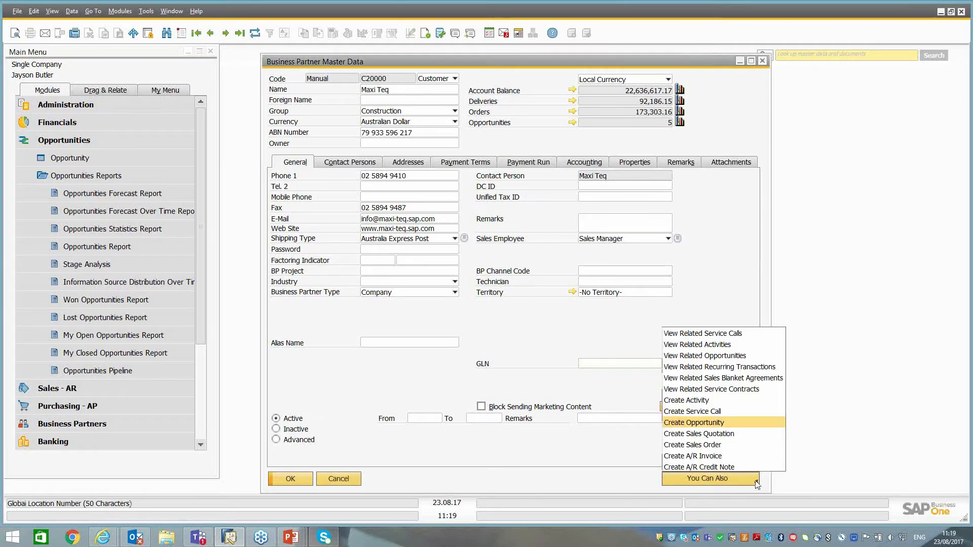
pyautogui.click(699, 401)
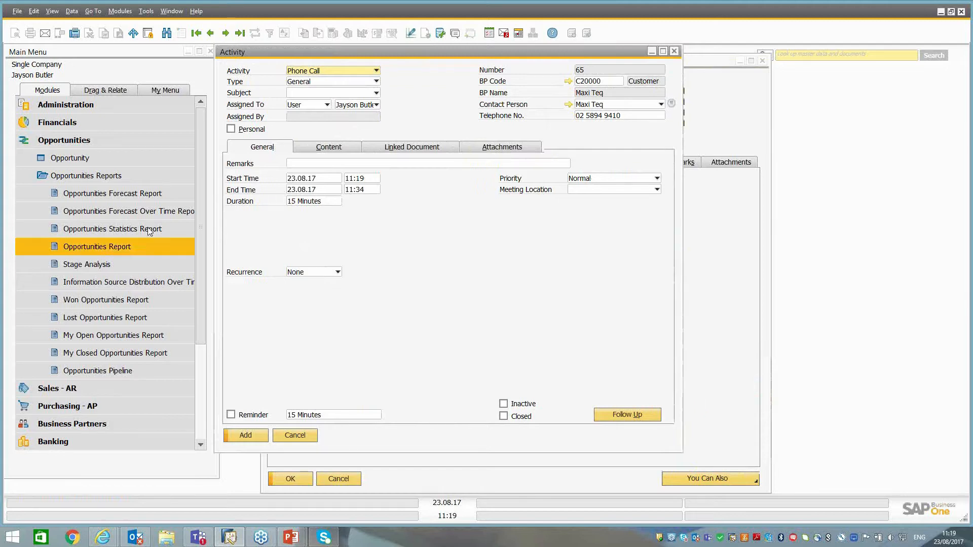
pyautogui.click(79, 142)
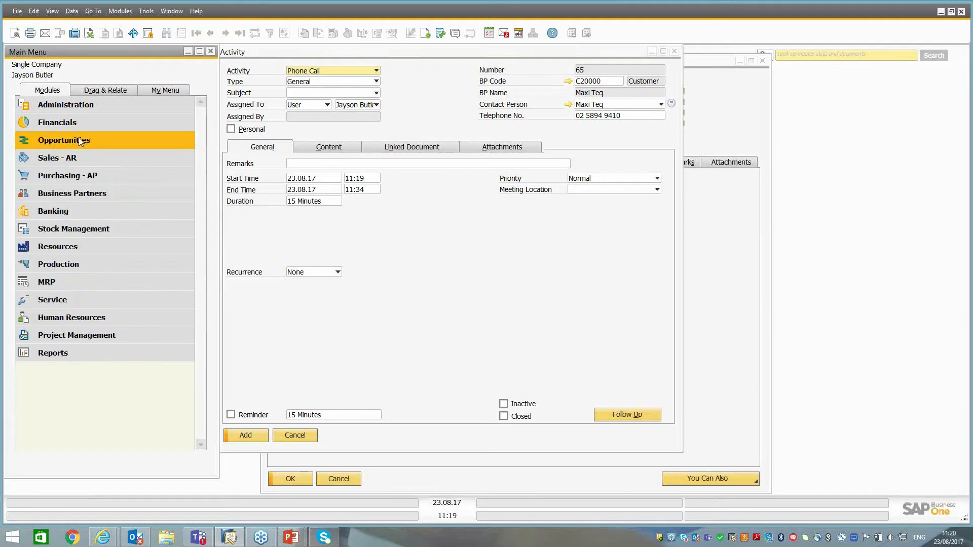
pyautogui.click(62, 193)
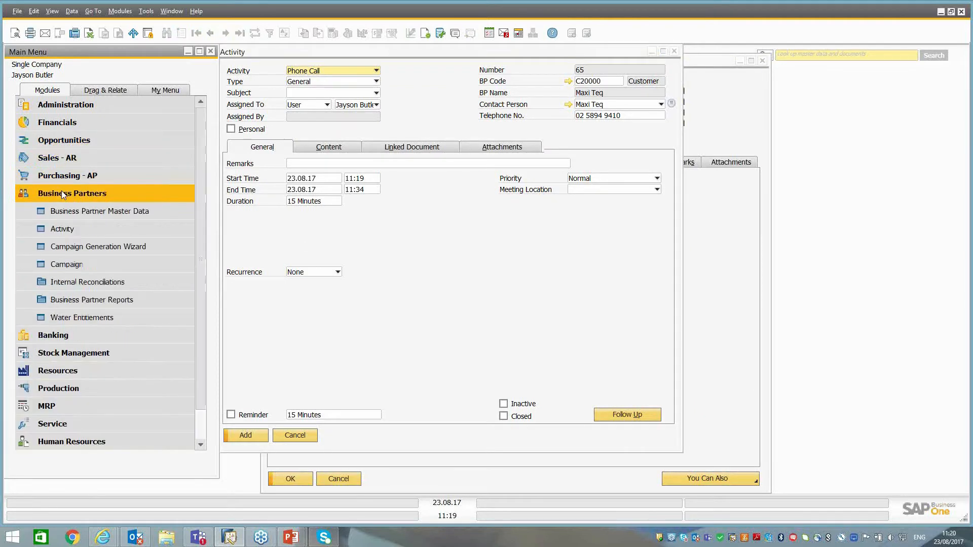
pyautogui.click(54, 229)
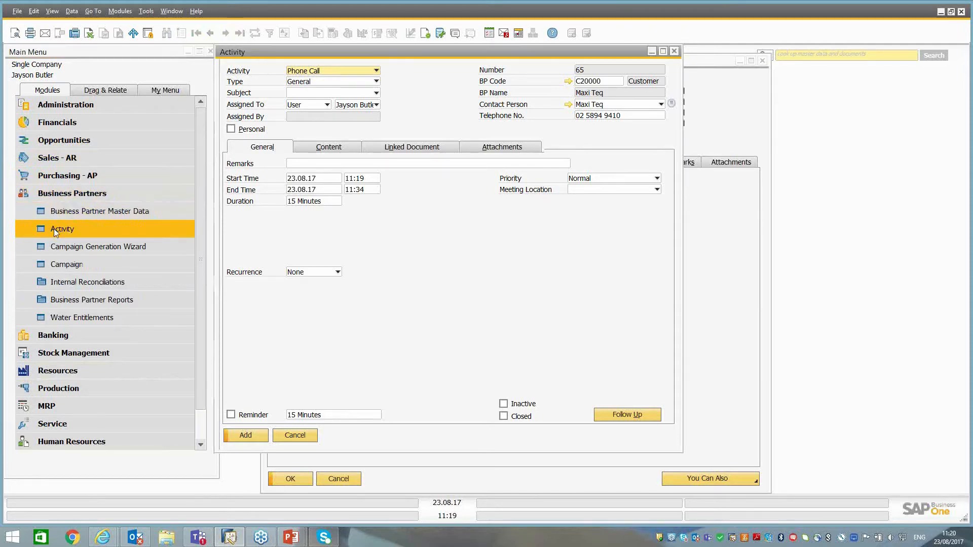
pyautogui.click(294, 441)
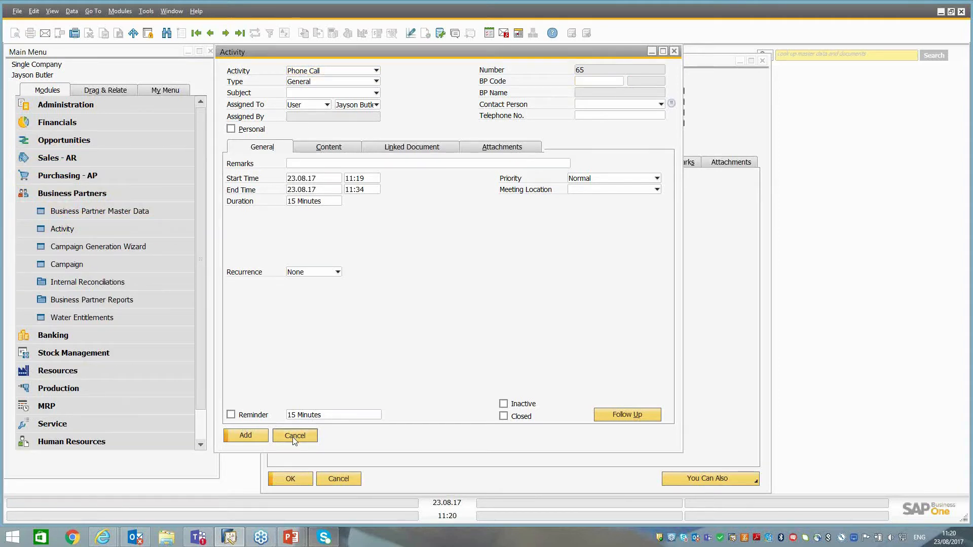
# Set the Phone Call activity's type to Sales and its subject to Account Mgmt.
pyautogui.click(320, 81)
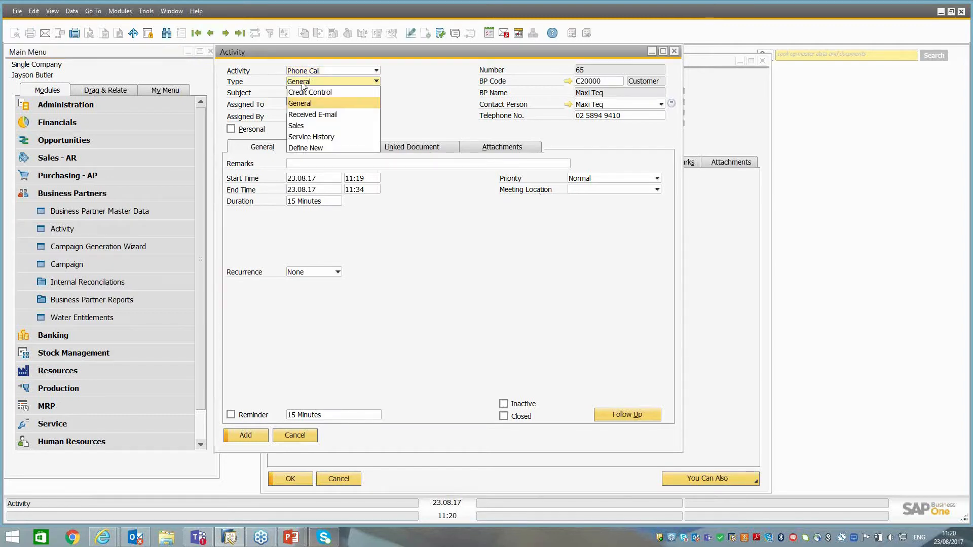
pyautogui.click(303, 127)
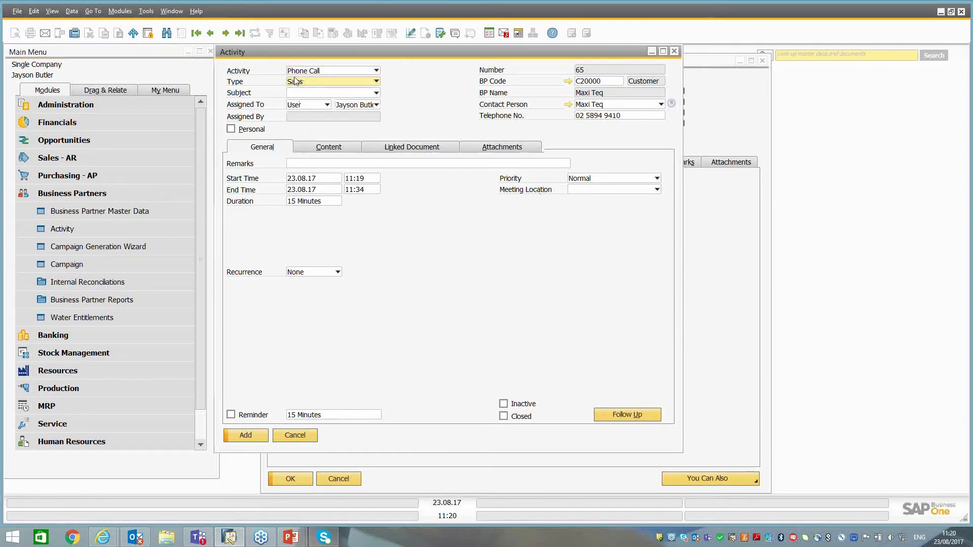
pyautogui.click(299, 93)
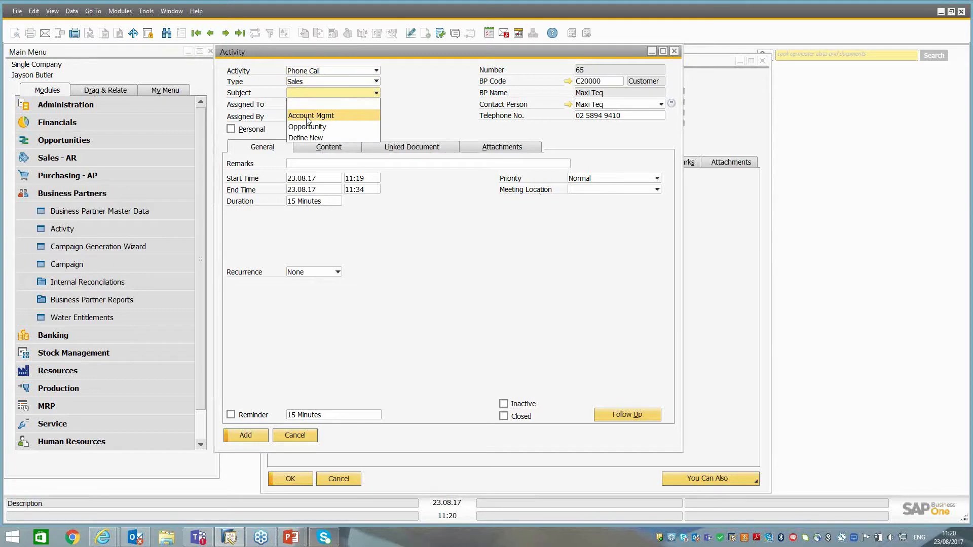
pyautogui.click(309, 117)
pyautogui.click(319, 72)
pyautogui.click(318, 73)
pyautogui.click(318, 73)
pyautogui.click(318, 73)
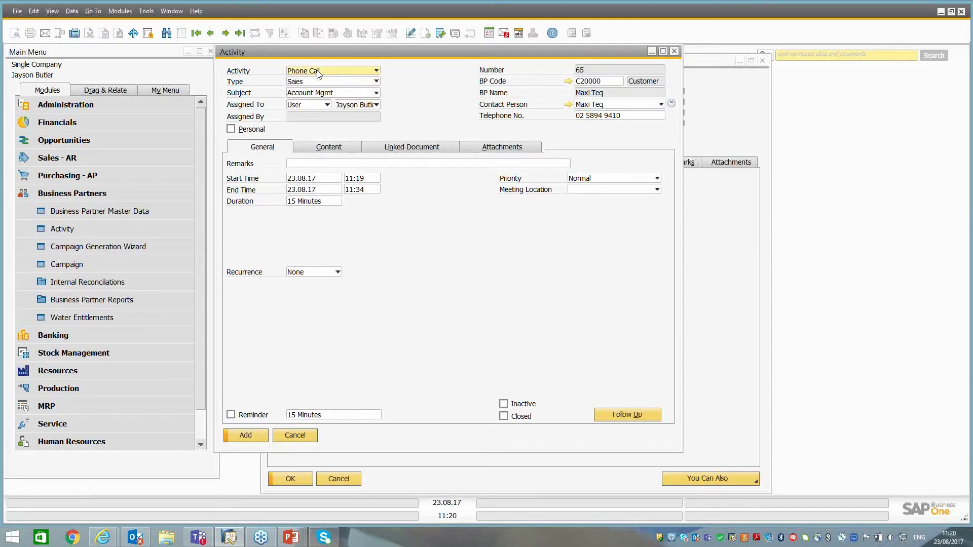
pyautogui.click(300, 163)
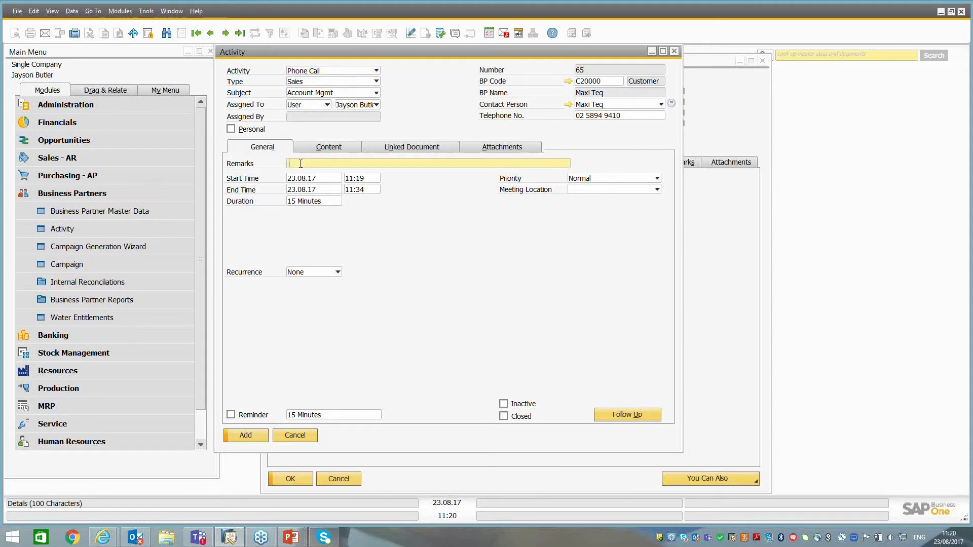
# Examine the document types that can be linked to the activity and set the linked document type to Sales Quotations.
pyautogui.click(412, 148)
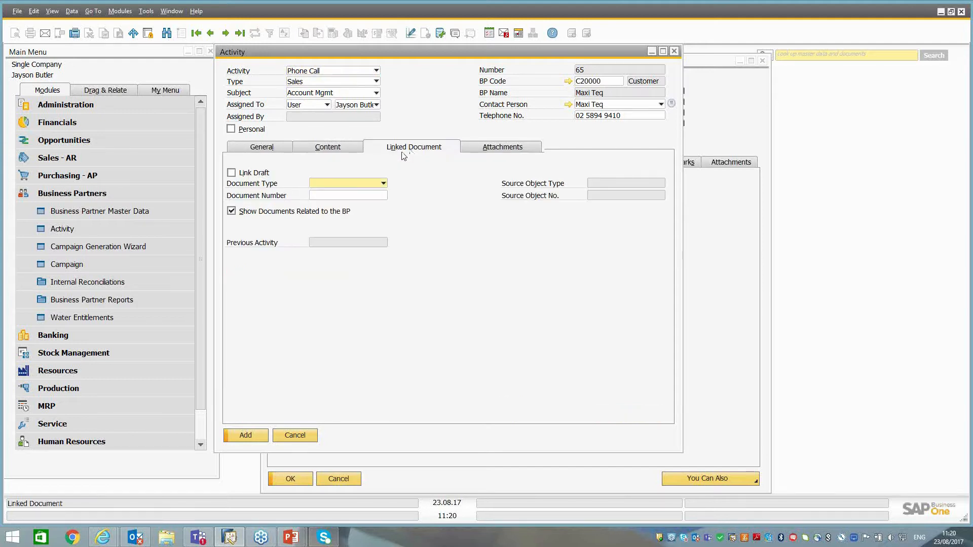
pyautogui.click(368, 187)
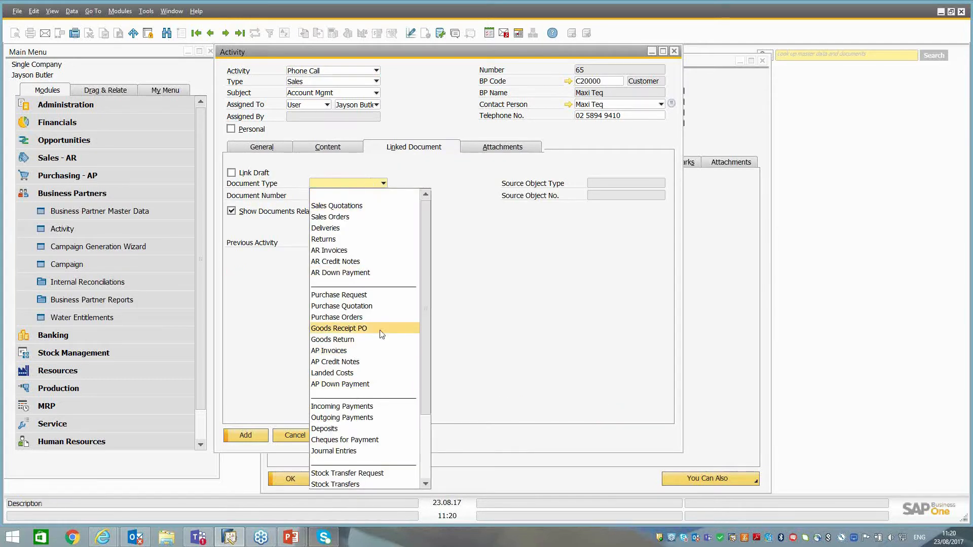
pyautogui.scroll(-2, 363, 315)
pyautogui.scroll(2, 363, 317)
pyautogui.scroll(-3, 357, 325)
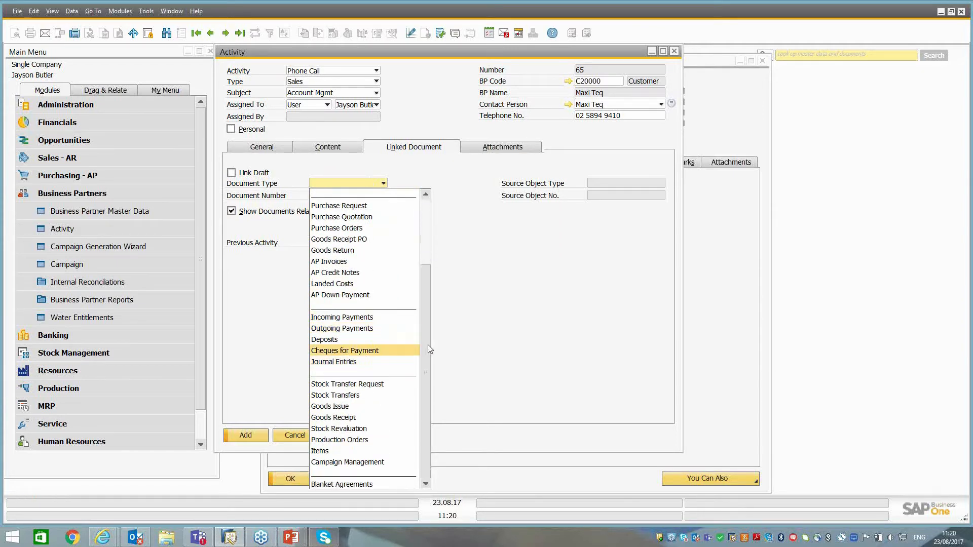
pyautogui.scroll(3, 560, 347)
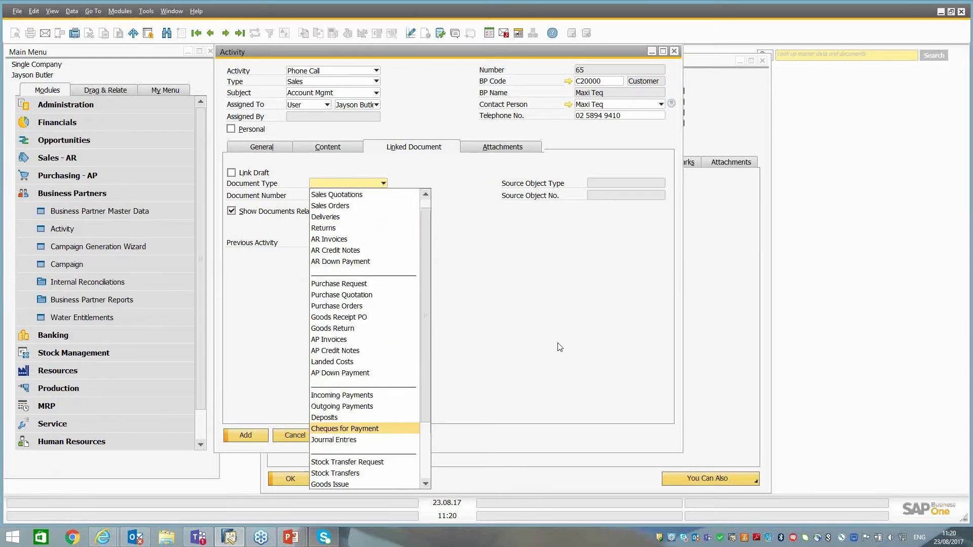
pyautogui.click(490, 298)
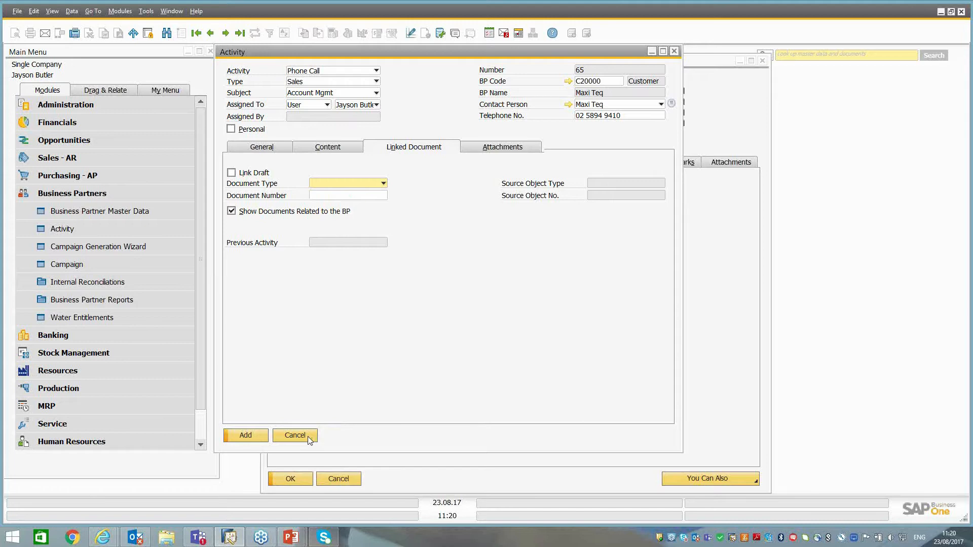
pyautogui.click(336, 185)
pyautogui.click(335, 201)
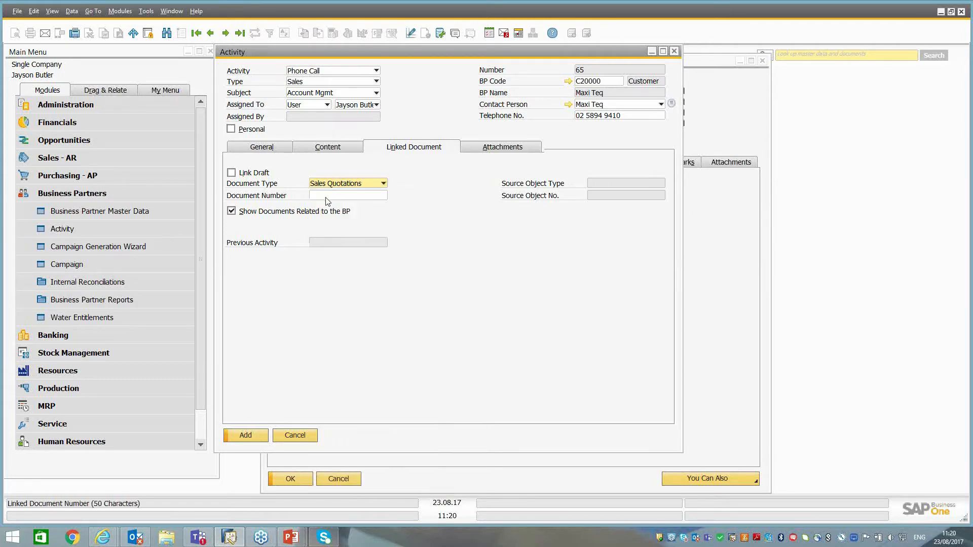
# Look up the sales quotations available for linking to the activity and leave the list without choosing one.
pyautogui.press('Tab')
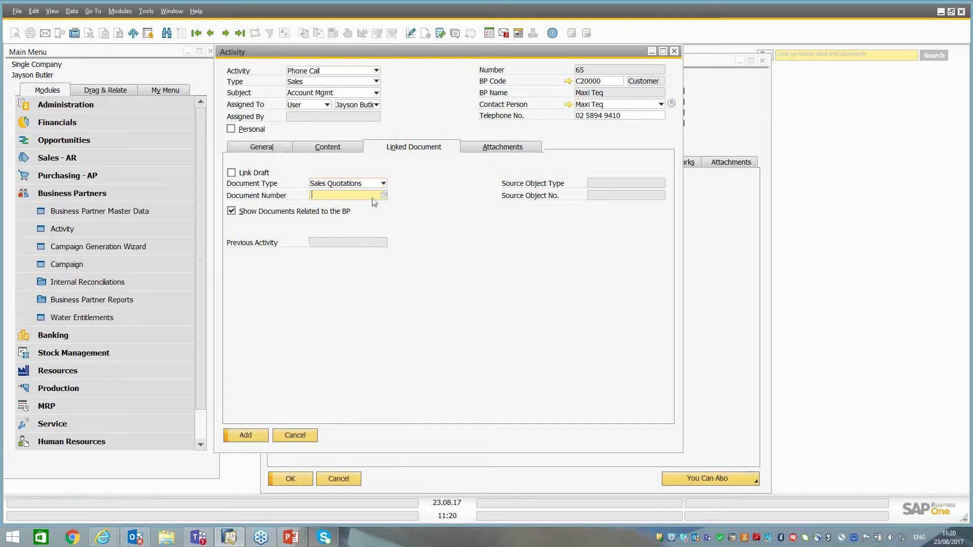
pyautogui.press('Tab')
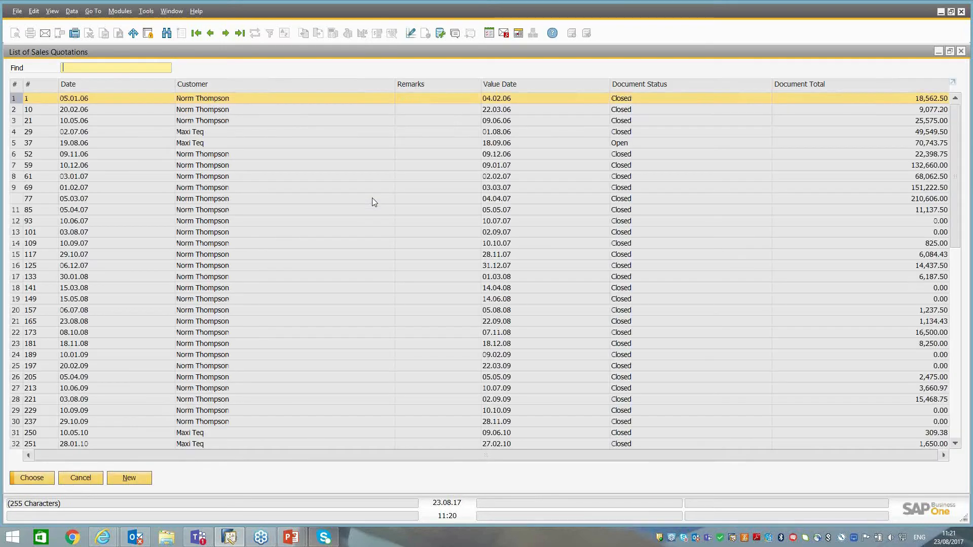
pyautogui.click(85, 482)
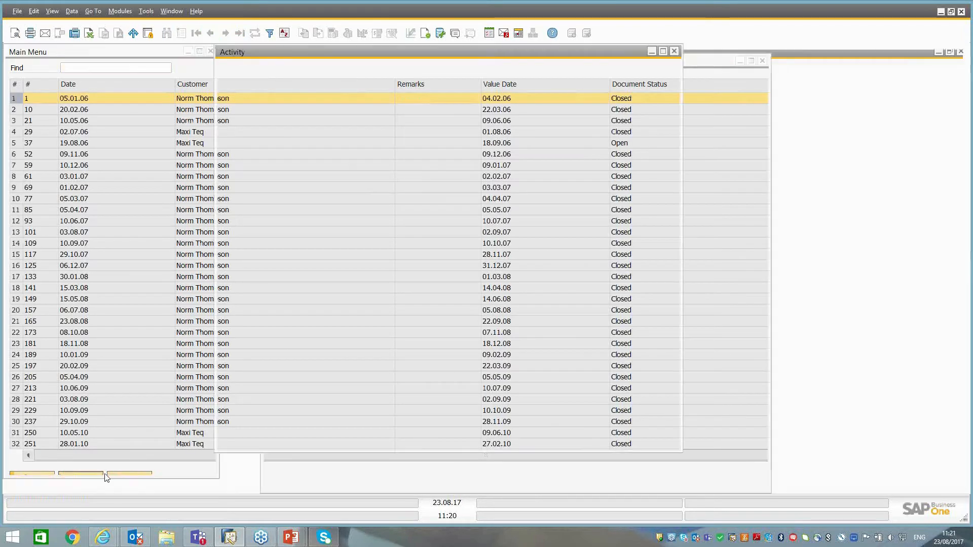
# Open the most recent AR invoice, which belongs to Maxi Teq.
pyautogui.click(92, 213)
pyautogui.click(81, 194)
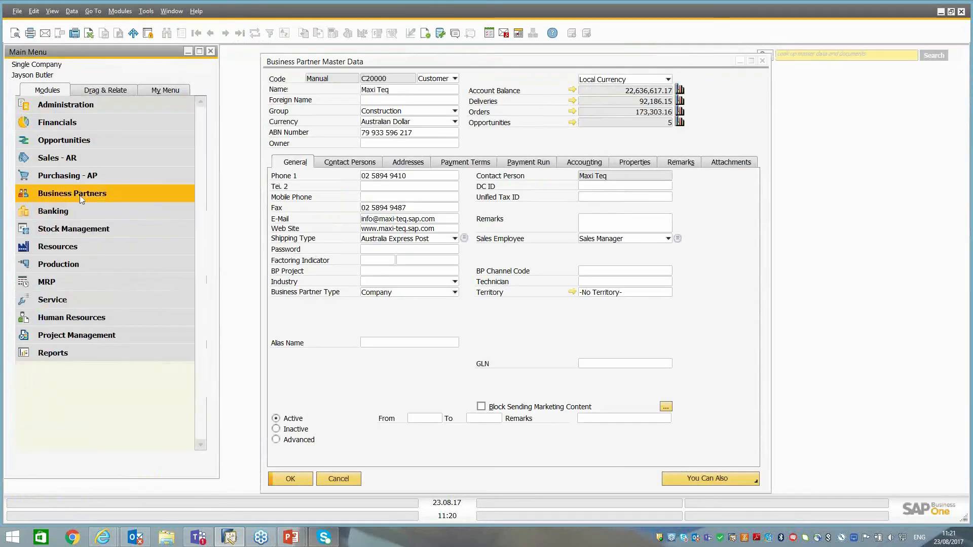
pyautogui.click(71, 159)
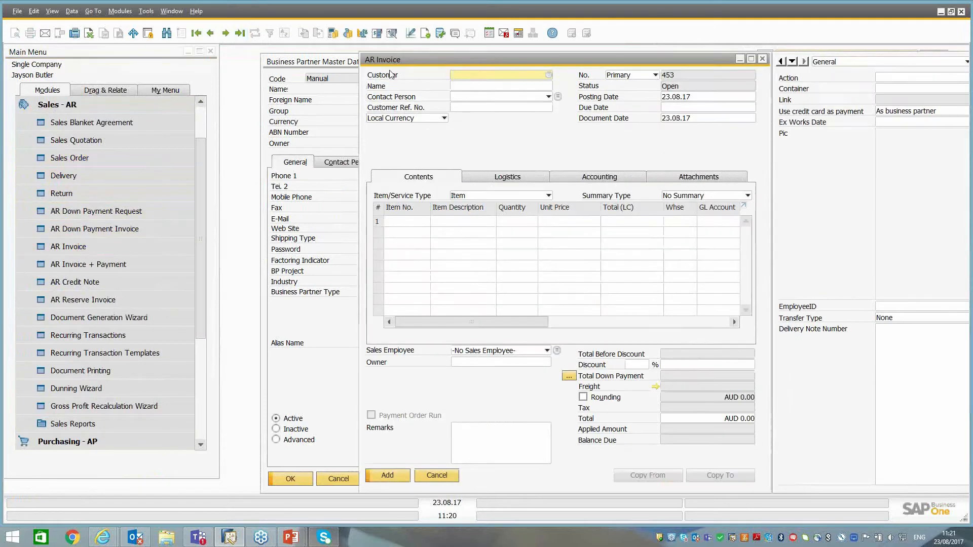
pyautogui.moveTo(365, 60); pyautogui.dragTo(163, 53)
pyautogui.click(243, 35)
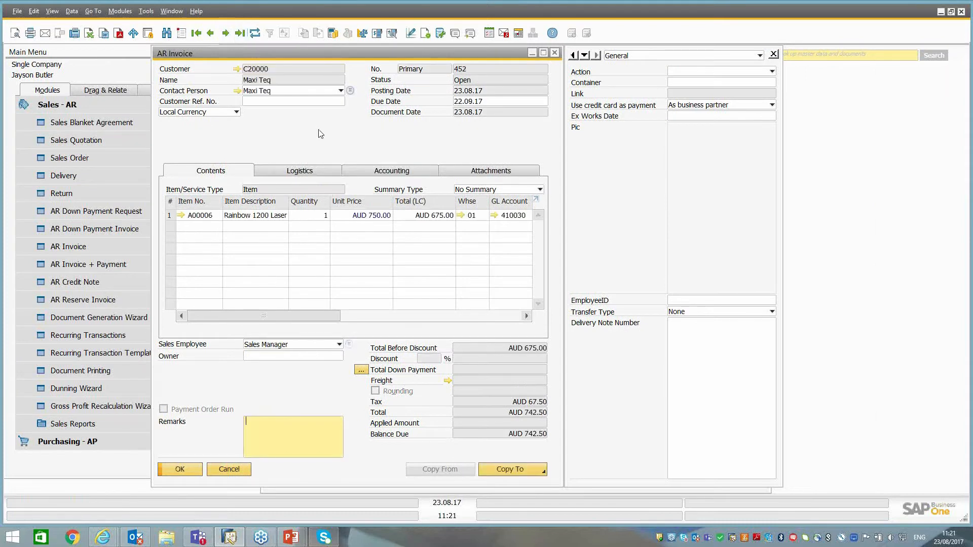
# Create a new activity from the AR invoice and check its linked document details.
pyautogui.rightClick(320, 134)
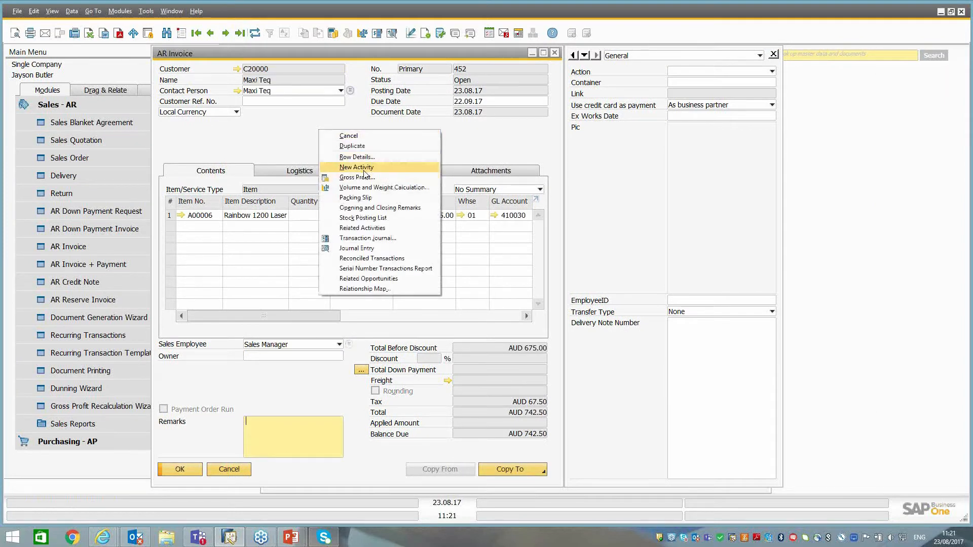
pyautogui.click(365, 168)
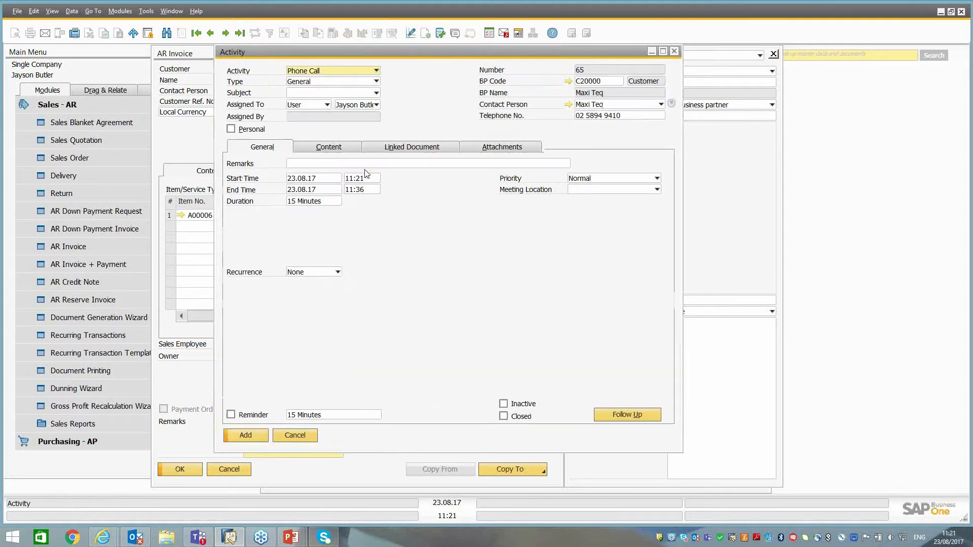
pyautogui.click(416, 151)
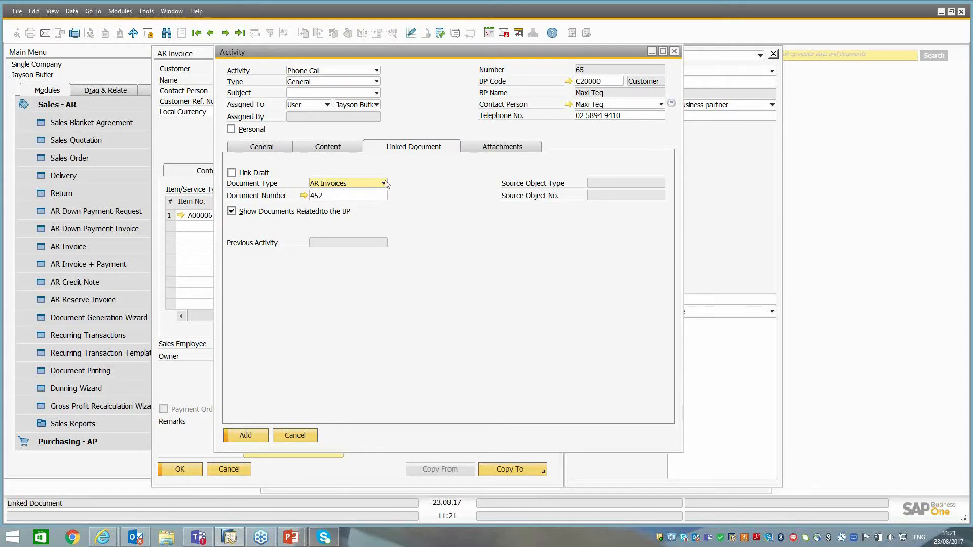
pyautogui.press('ctrl')
pyautogui.press('ctrl')
pyautogui.click(262, 147)
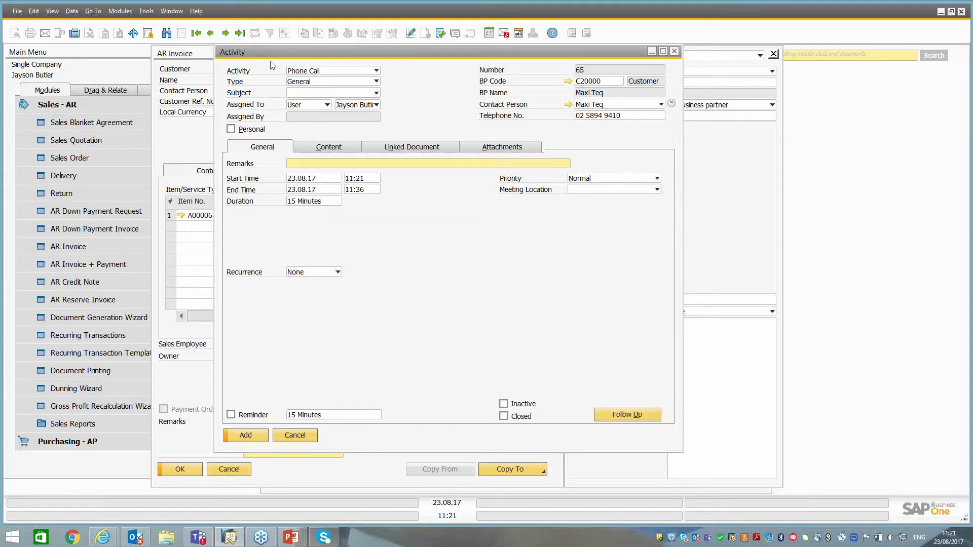
# Keep the activity as a Phone Call and set its type to Credit Control and its subject to 1st Call.
pyautogui.click(301, 72)
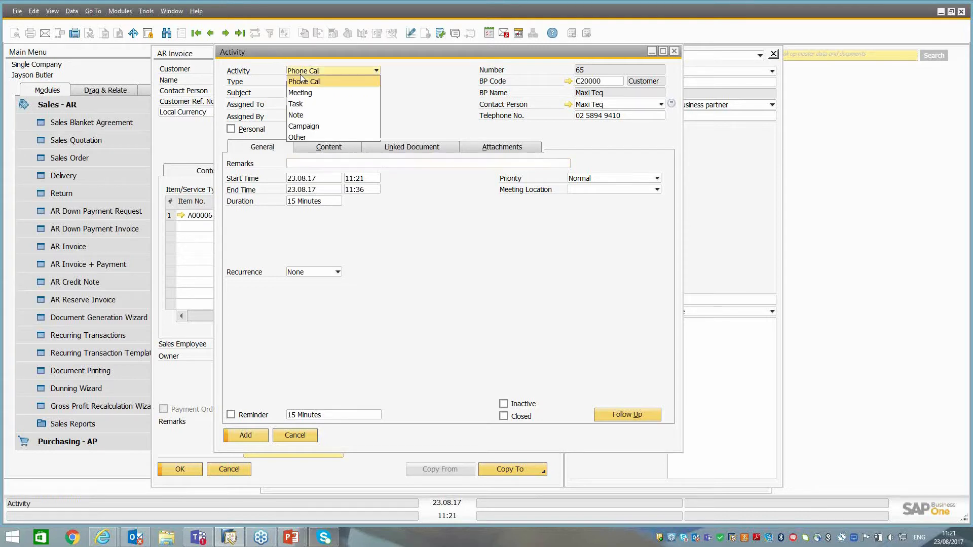
pyautogui.click(301, 80)
pyautogui.click(301, 83)
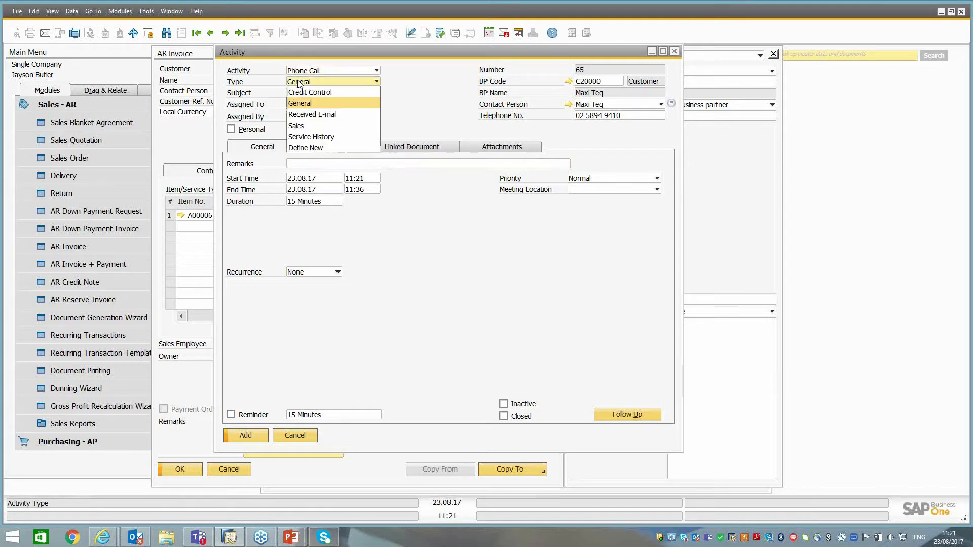
pyautogui.click(303, 93)
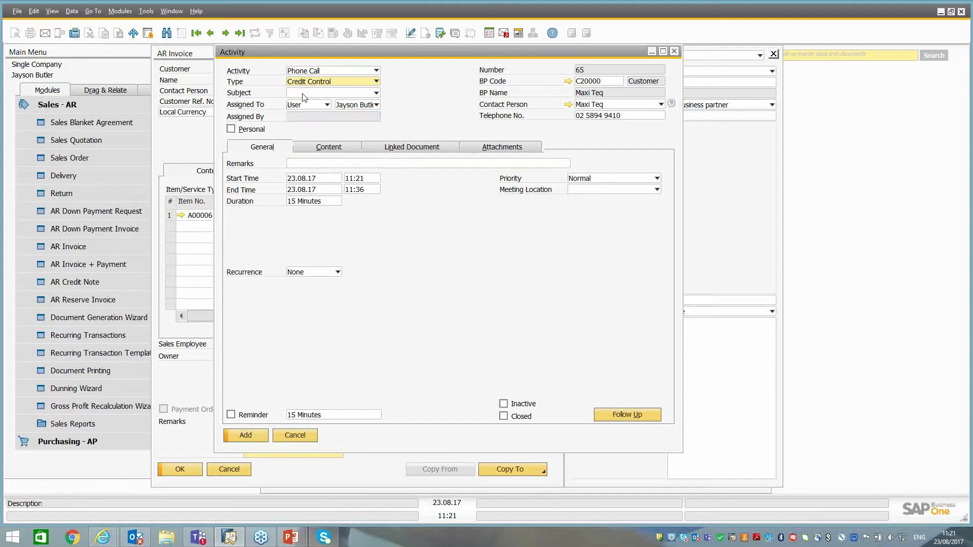
pyautogui.click(303, 94)
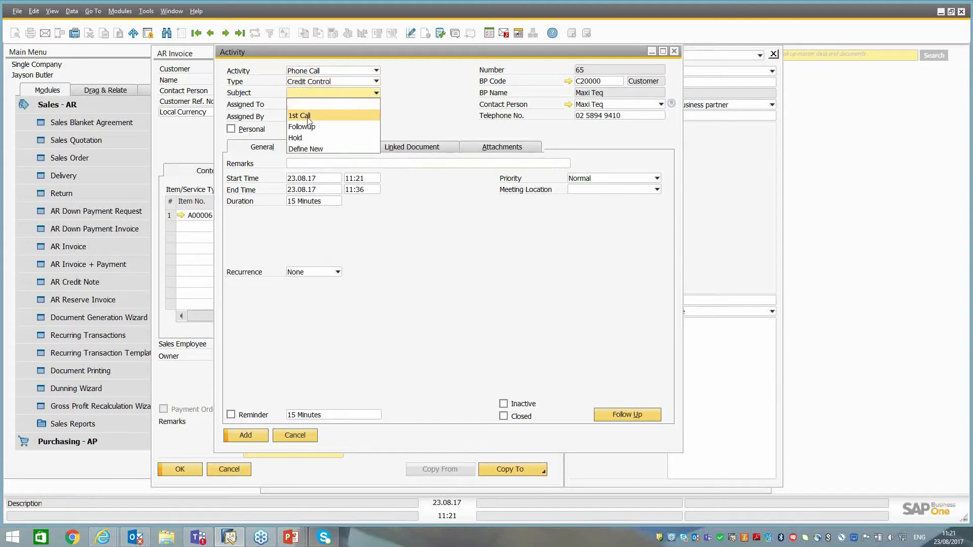
pyautogui.click(308, 117)
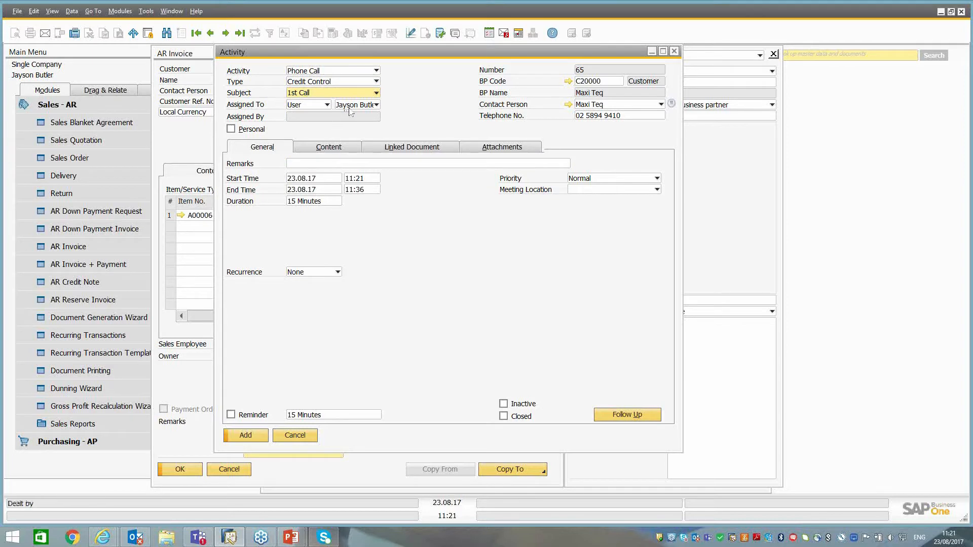
# Enter the remark "Spoke to Maxi. Said Cheque is in the mail" and add the activity.
pyautogui.click(307, 163)
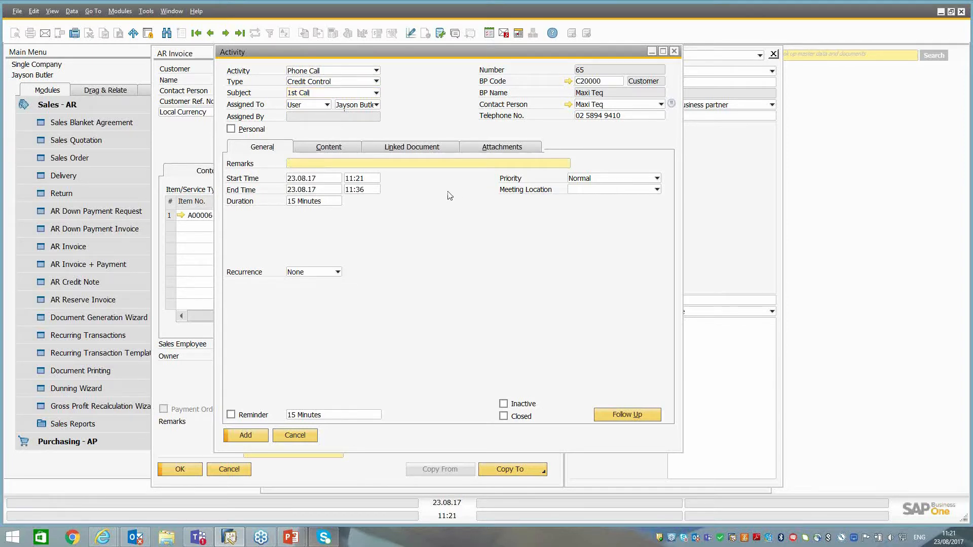
pyautogui.write('Spoke to Maxi. Said Cheque is in the mail')
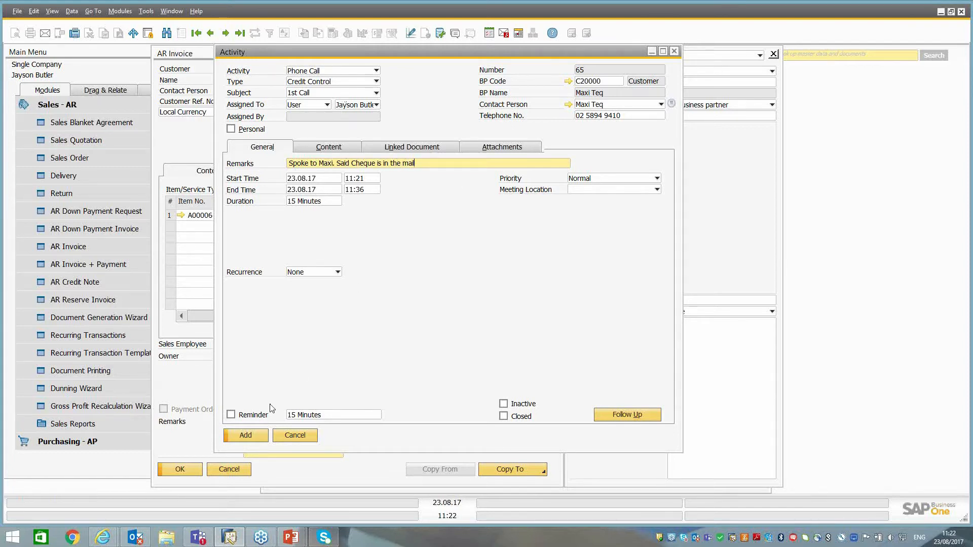
pyautogui.click(327, 148)
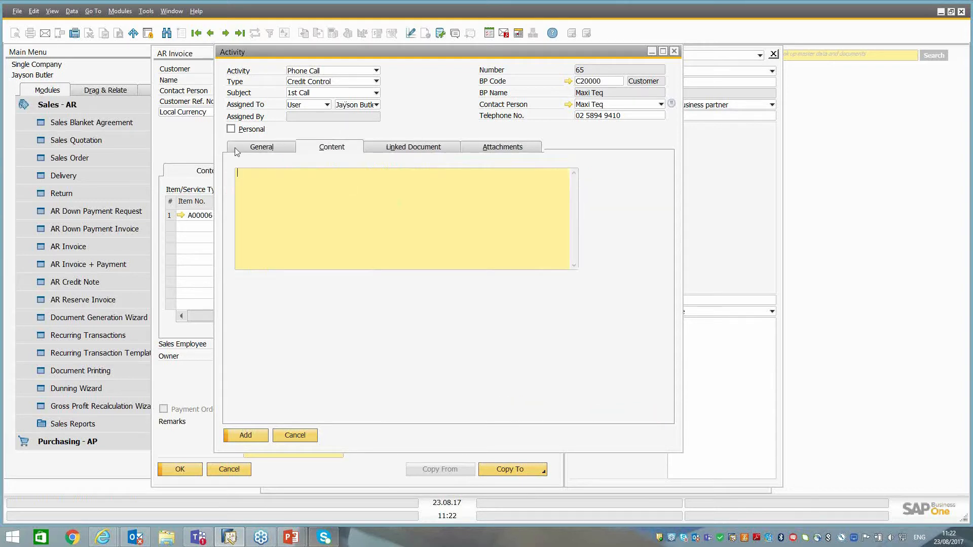
pyautogui.click(255, 150)
pyautogui.click(255, 436)
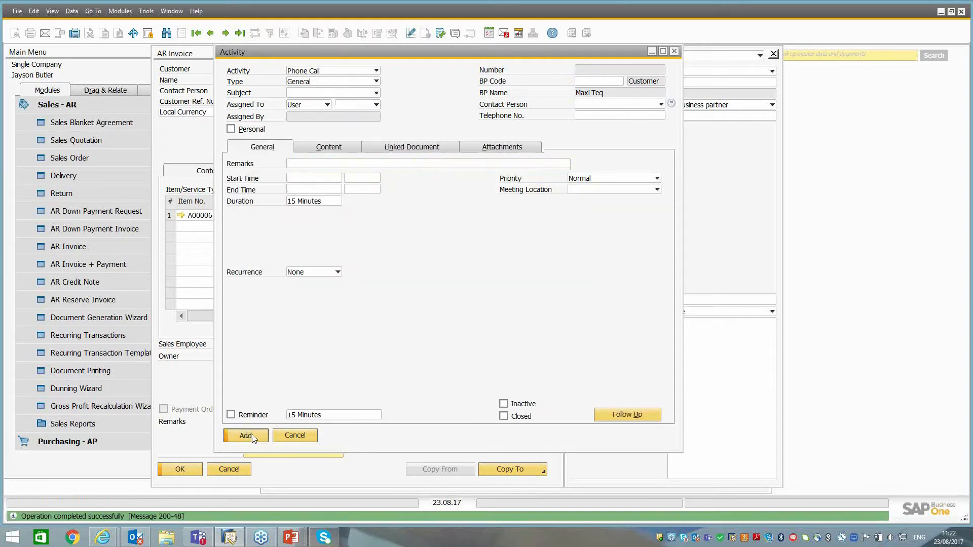
# Create a follow-up from the saved phone call activity, with type Credit Control and subject 1st Call.
pyautogui.click(210, 33)
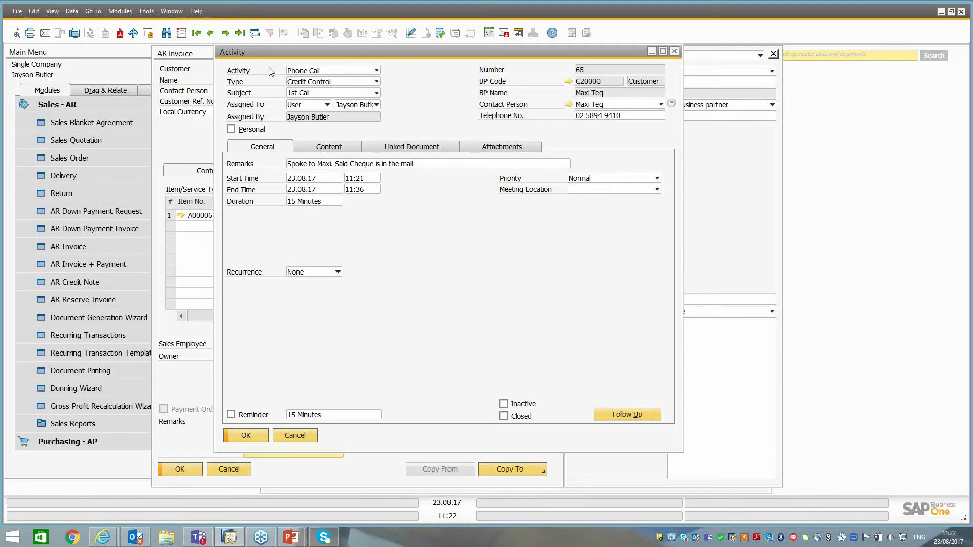
pyautogui.click(628, 415)
pyautogui.click(312, 71)
pyautogui.click(303, 82)
pyautogui.click(303, 83)
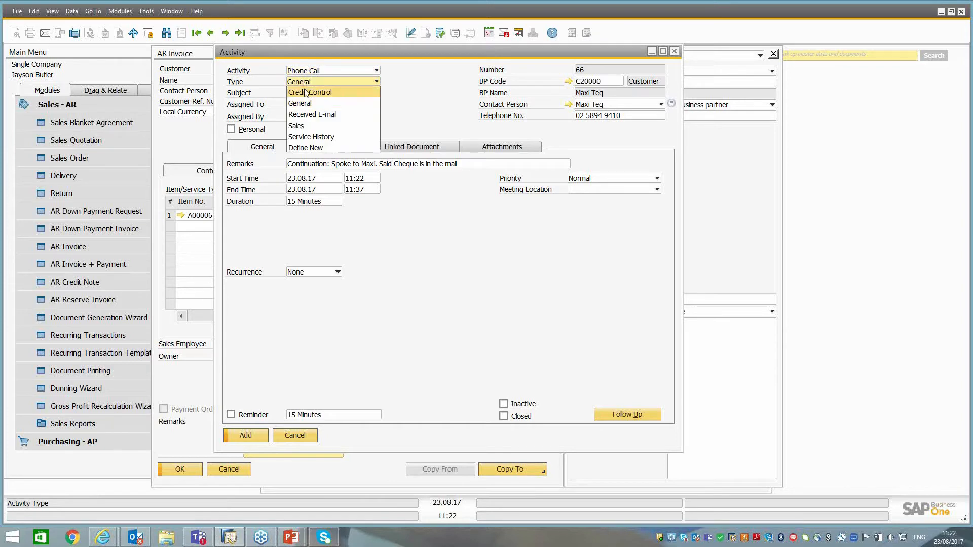
pyautogui.click(306, 92)
pyautogui.click(305, 92)
pyautogui.click(303, 112)
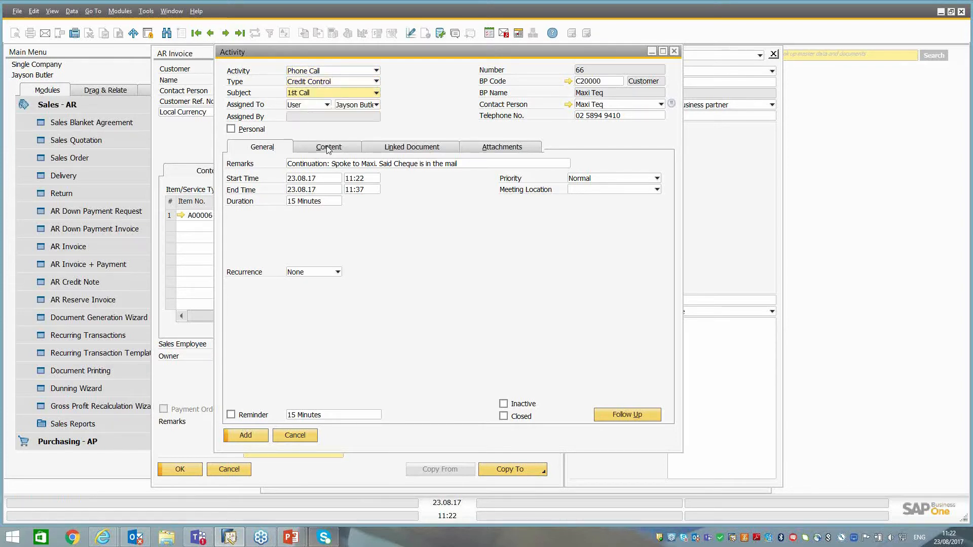
# Set the follow-up's start date to 25.08.17 and enable its reminder.
pyautogui.click(309, 178)
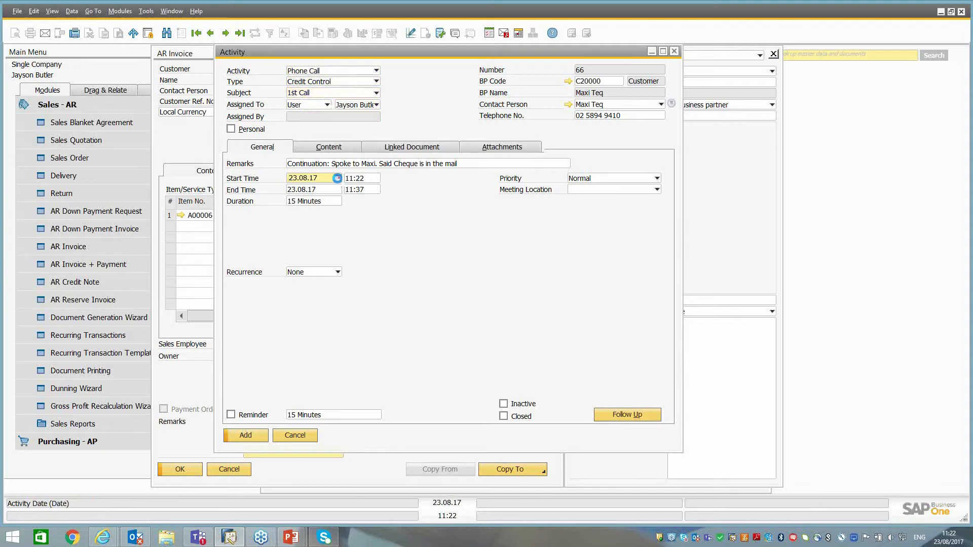
pyautogui.click(337, 179)
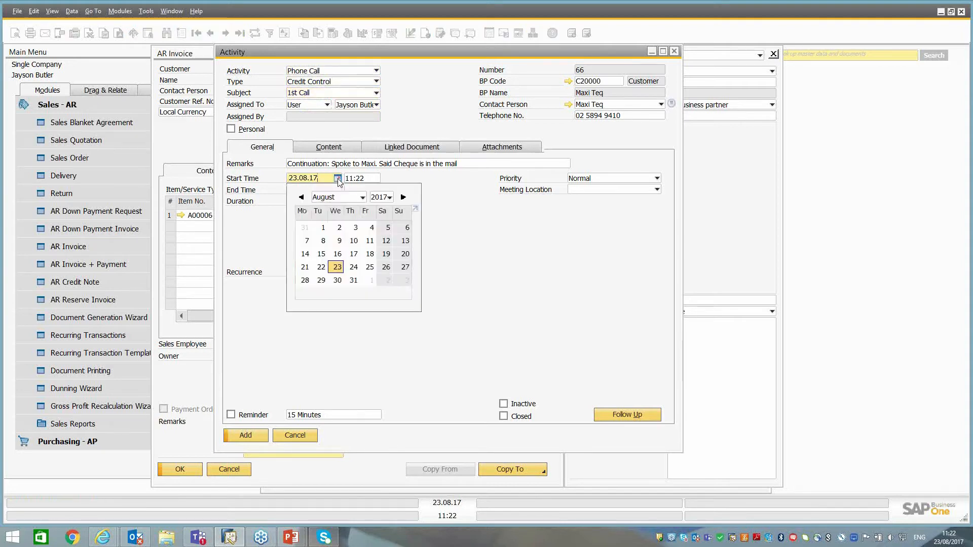
pyautogui.click(371, 268)
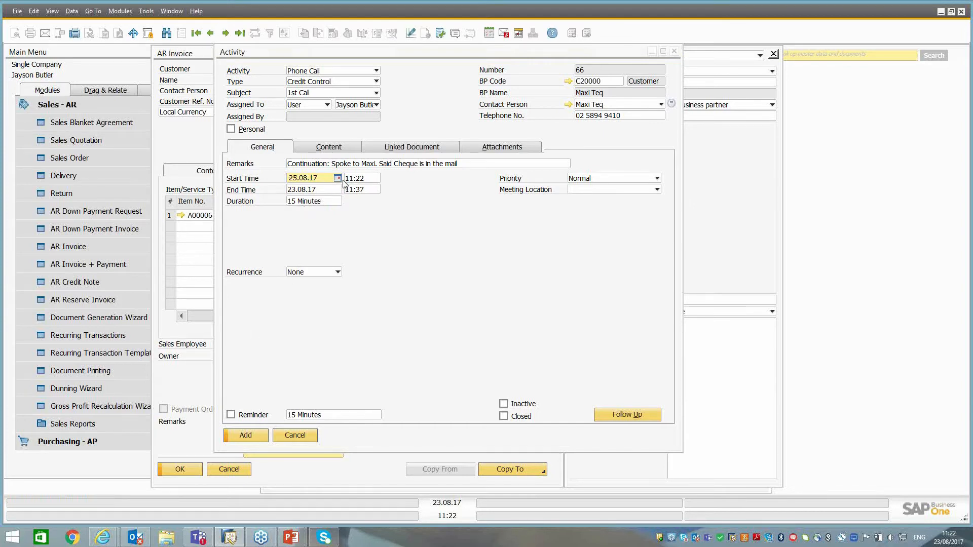
pyautogui.click(231, 416)
# Enter "Confirm that cheque has been rec." as the follow-up's content and add the activity.
pyautogui.click(329, 147)
pyautogui.write('Confirm that cheque')
pyautogui.press('BackSpace')
pyautogui.press('BackSpace')
pyautogui.press('BackSpace')
pyautogui.write('que has been')
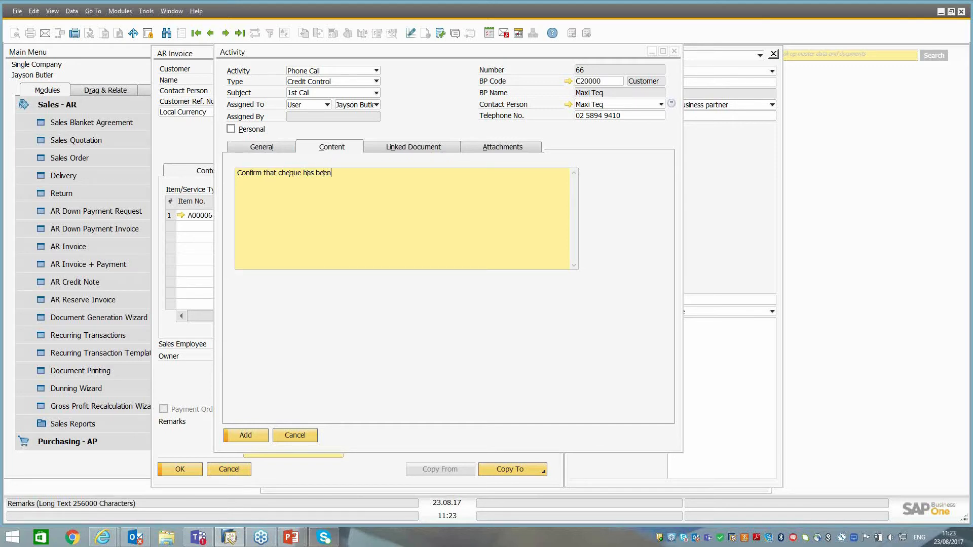
pyautogui.write(' rec.')
pyautogui.click(246, 437)
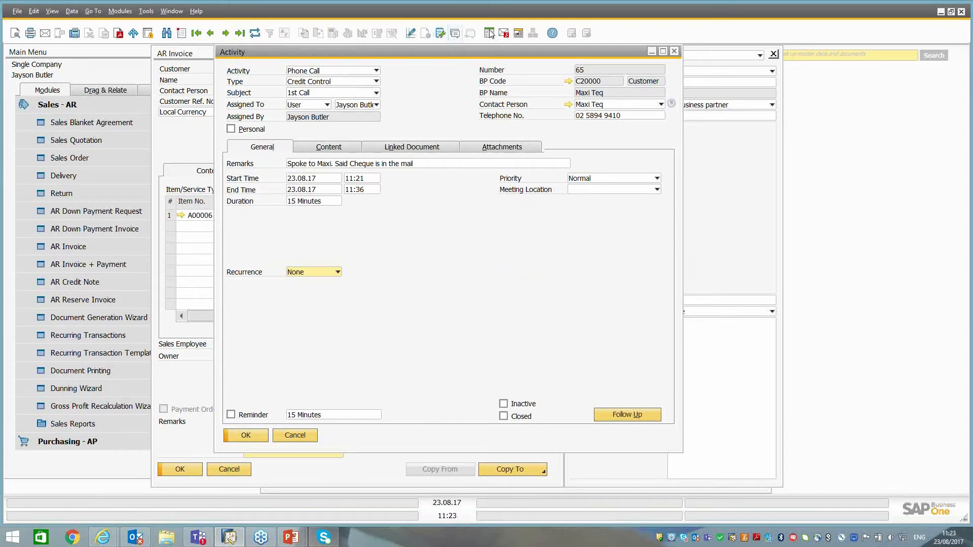
# Check the follow-up call scheduled for 25 August in the calendar, and close the calendar.
pyautogui.click(518, 33)
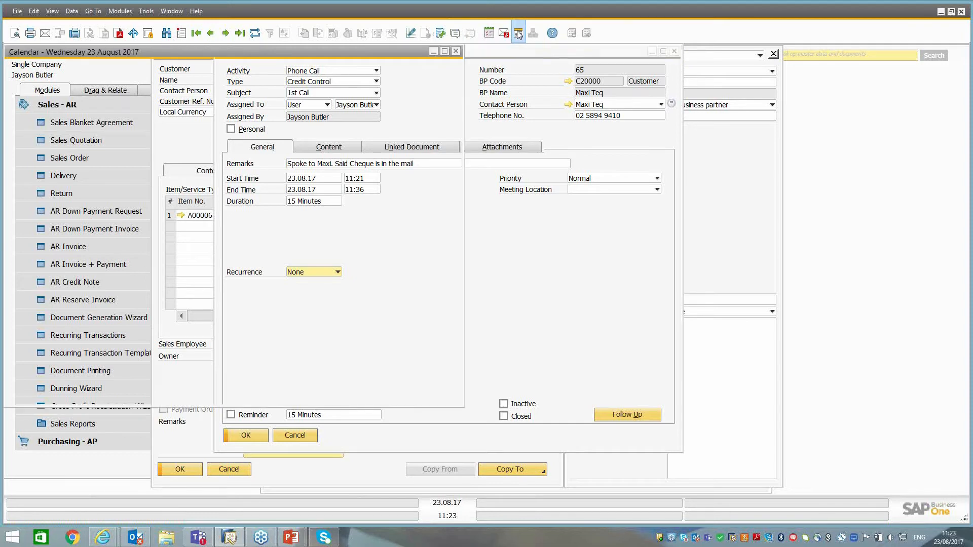
pyautogui.moveTo(449, 203); pyautogui.dragTo(449, 235)
pyautogui.moveTo(289, 313)
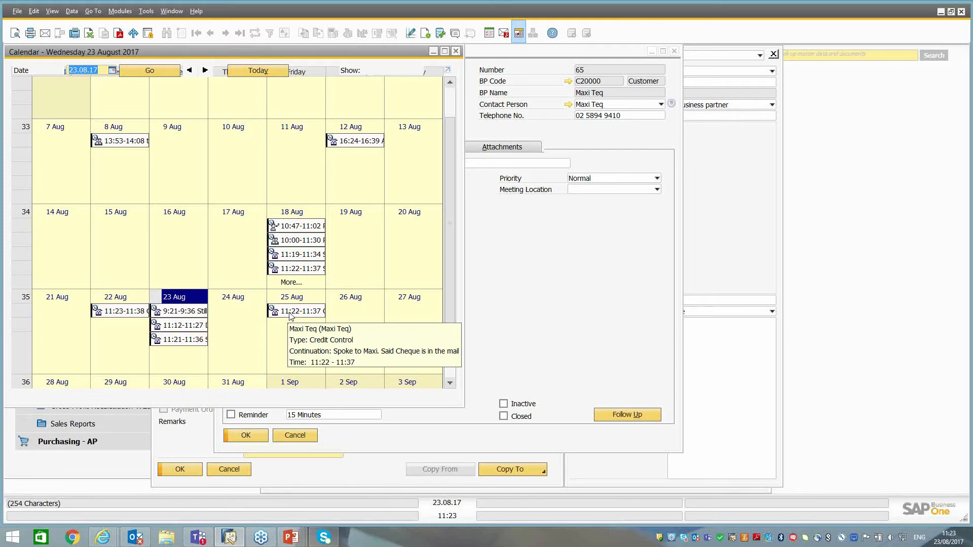
pyautogui.click(456, 53)
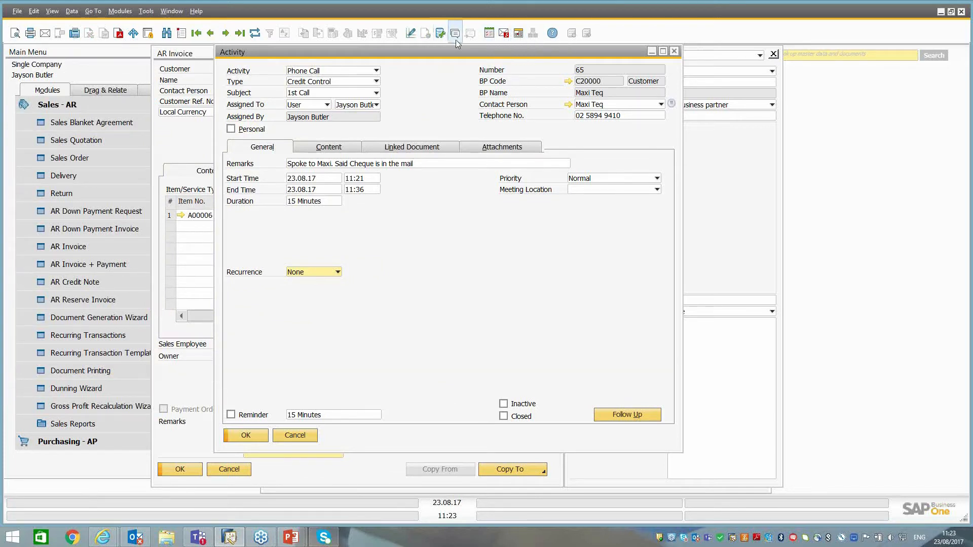
# Examine the 23.08.17 "Activities Scheduled for Today" alert and its first New Campaign activity, and close the messages overview.
pyautogui.click(505, 35)
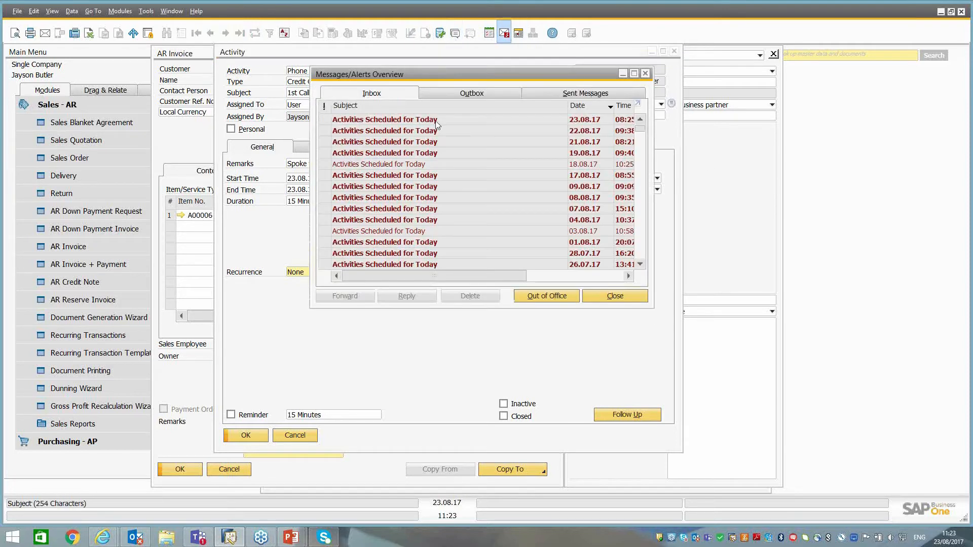
pyautogui.click(406, 122)
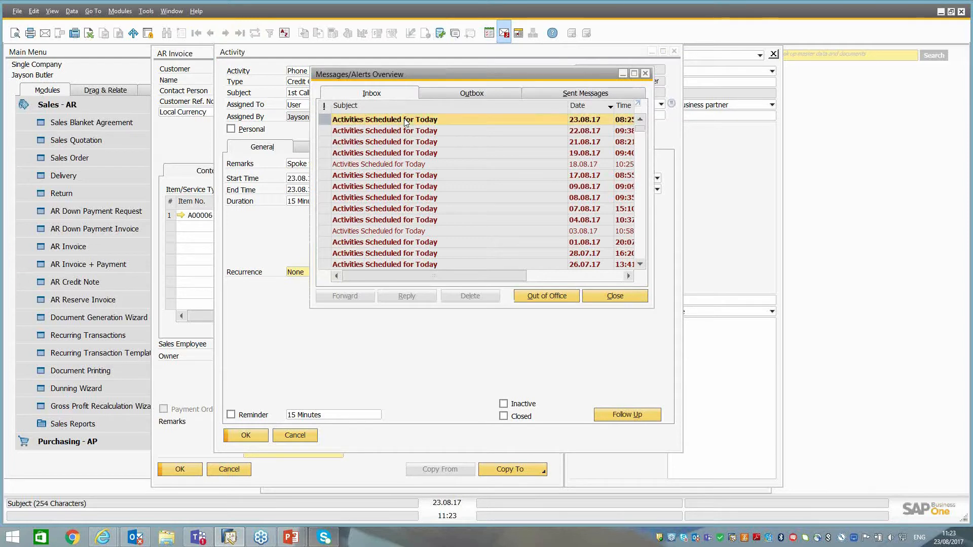
pyautogui.scroll(-8, 522, 208)
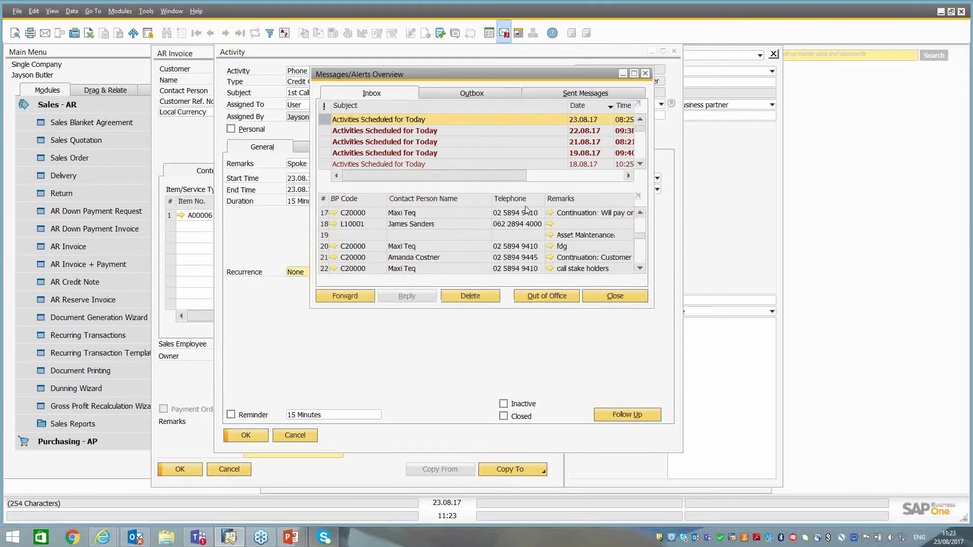
pyautogui.scroll(10, 533, 213)
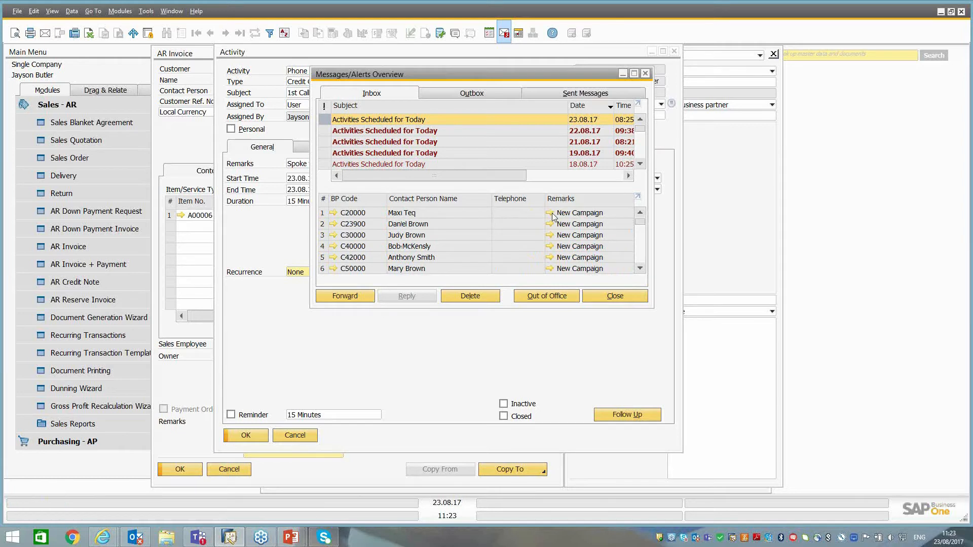
pyautogui.click(549, 213)
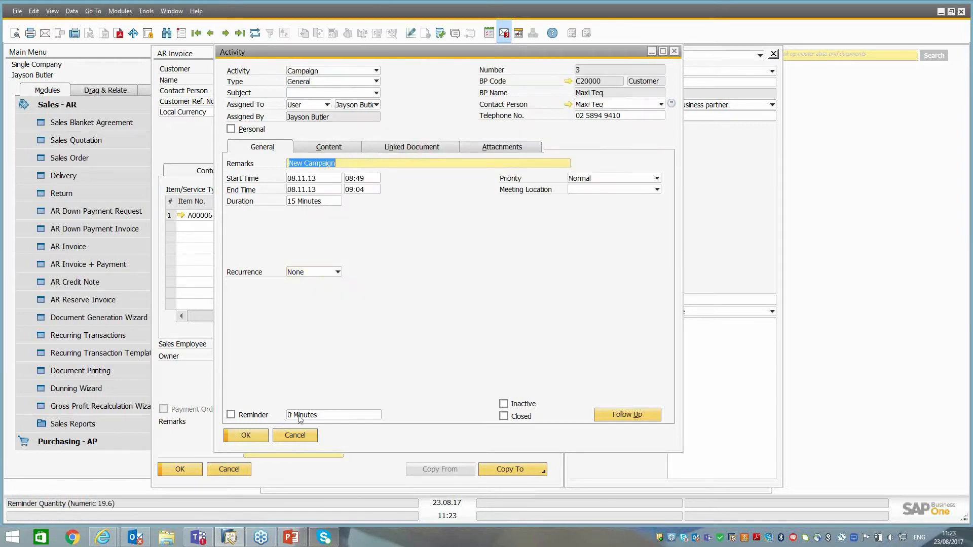
pyautogui.click(361, 108)
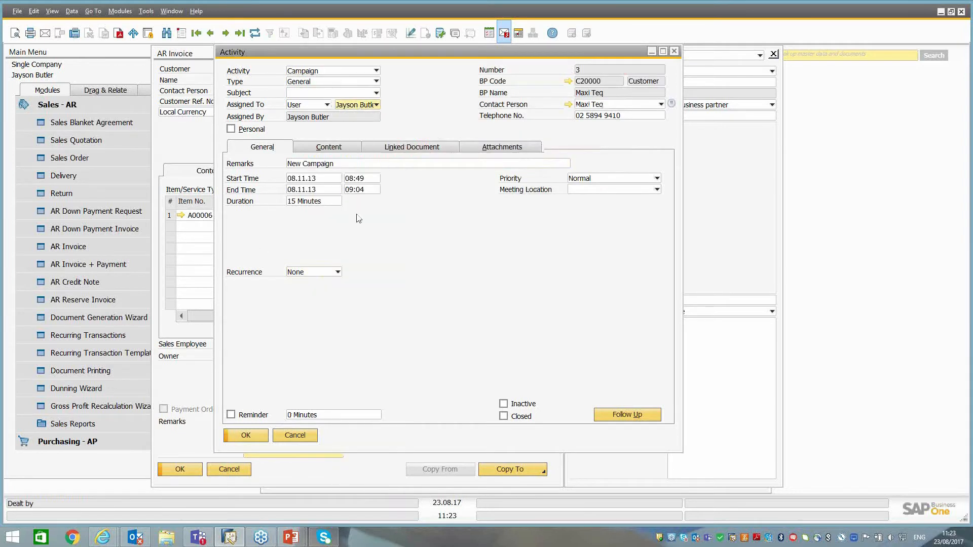
pyautogui.click(304, 438)
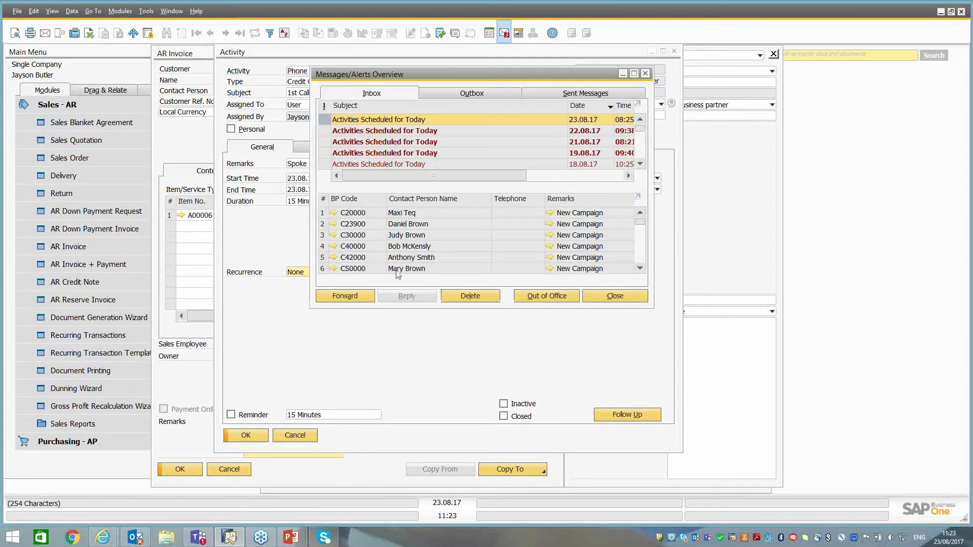
pyautogui.click(646, 73)
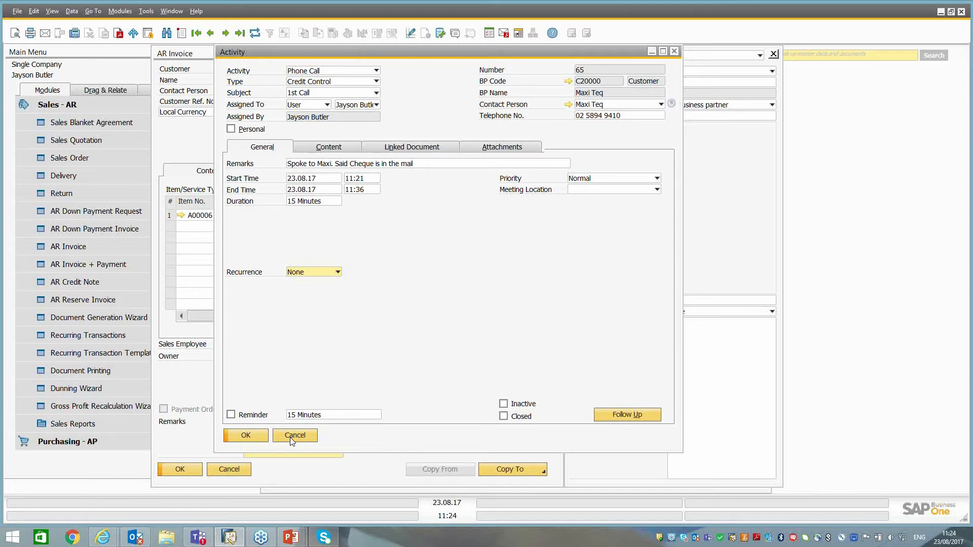
# Close the activity, the AR invoice and the Maxi Teq business partner record, and show the Service module's functions.
pyautogui.click(292, 438)
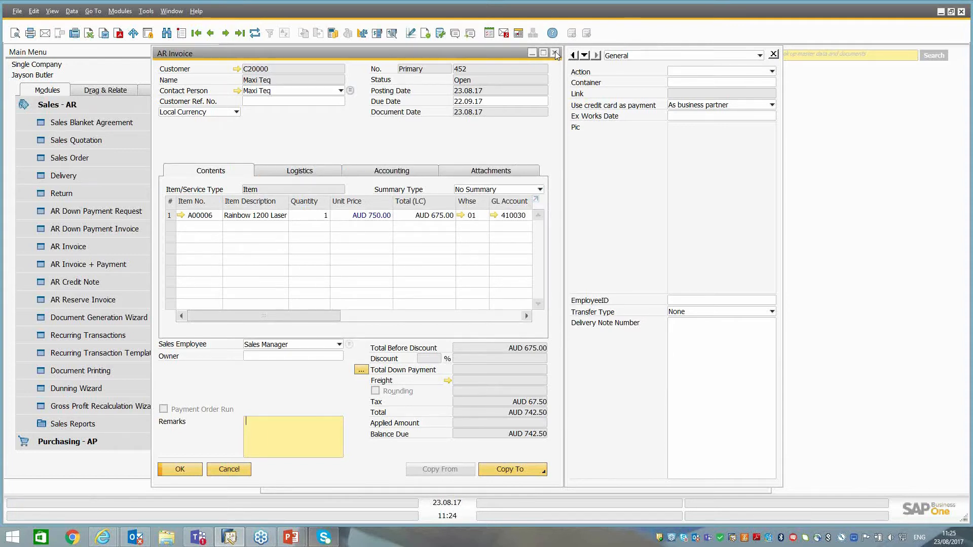
pyautogui.click(555, 53)
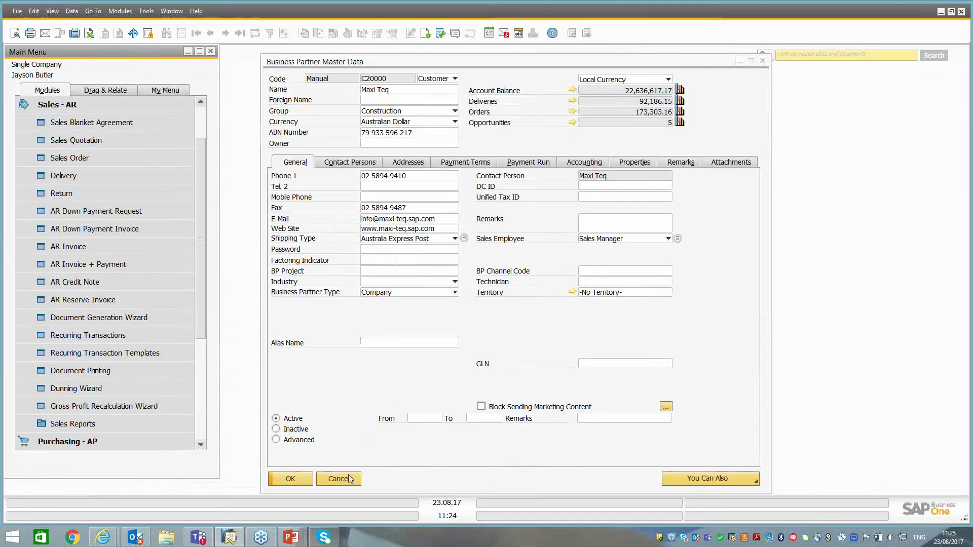
pyautogui.press('Escape')
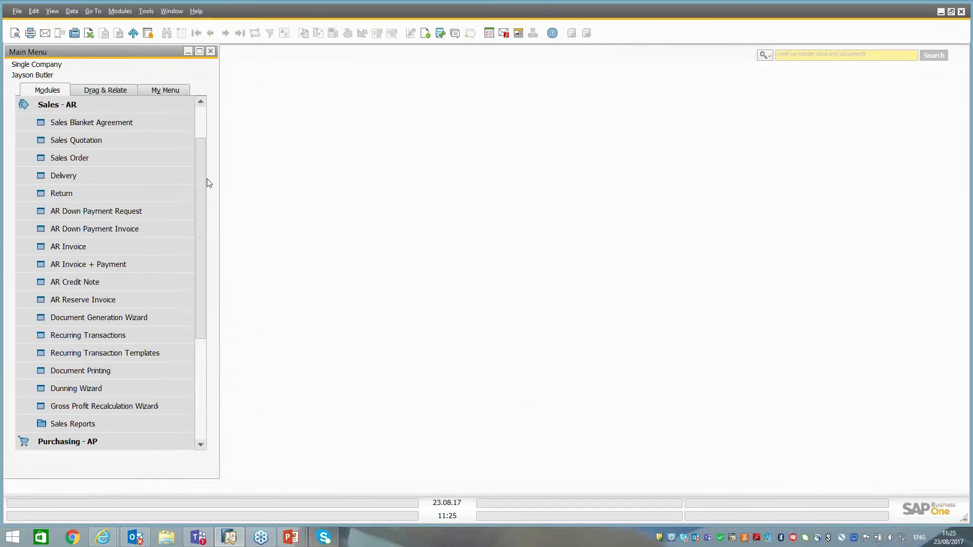
pyautogui.click(54, 111)
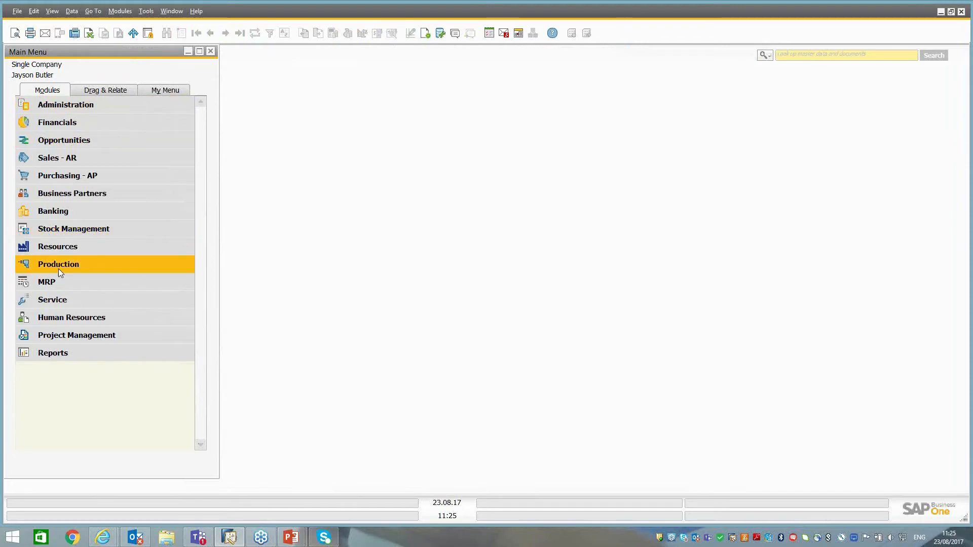
pyautogui.click(75, 301)
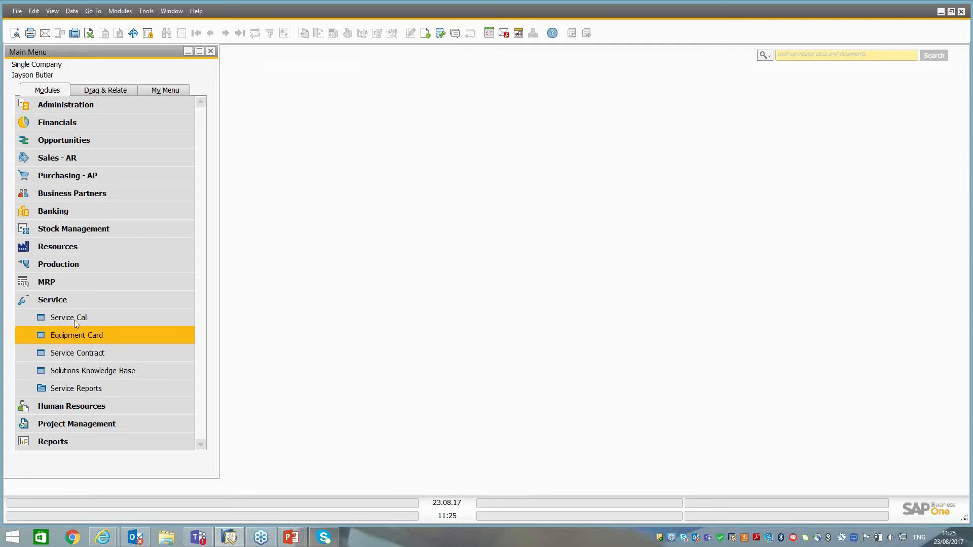
# Check the stock item settings for serial numbers and automatic customer equipment cards in General Settings, and close them.
pyautogui.click(70, 106)
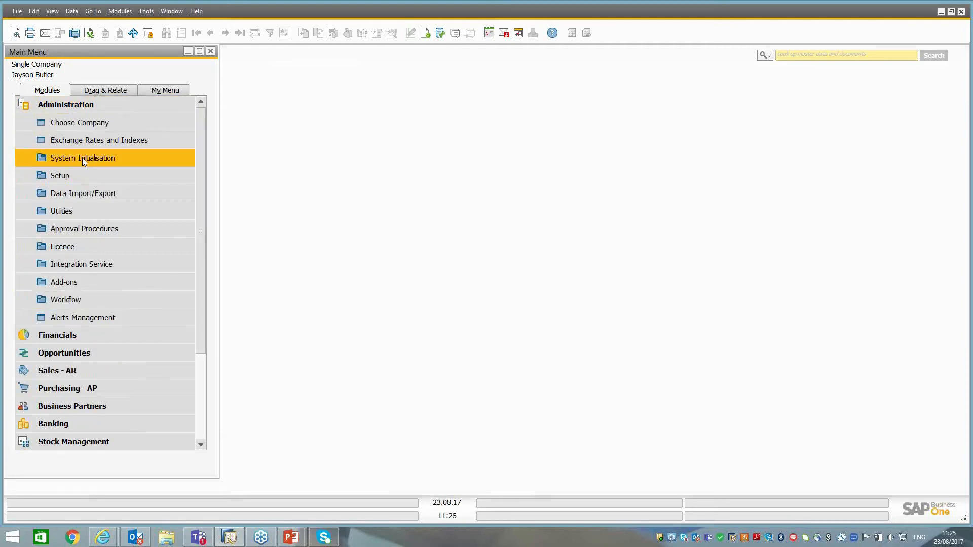
pyautogui.click(82, 158)
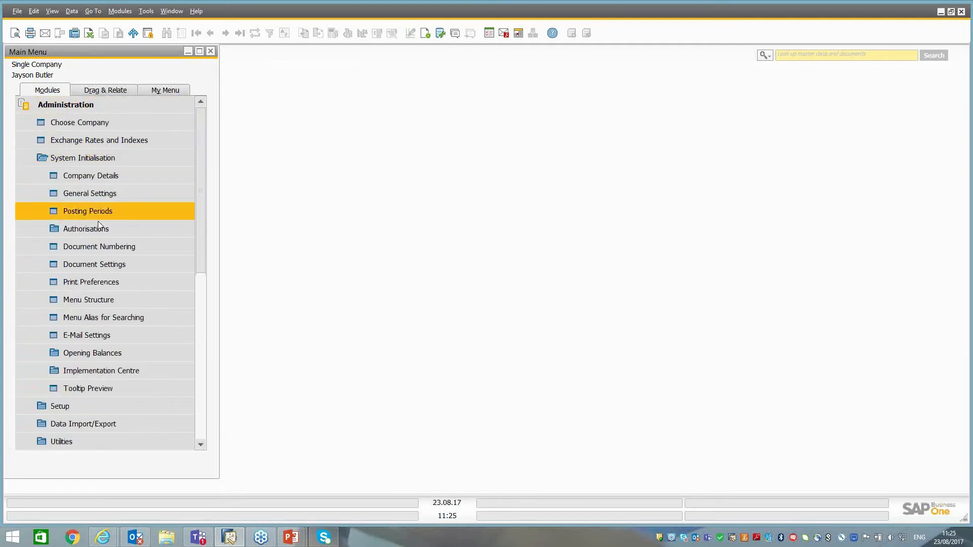
pyautogui.click(95, 193)
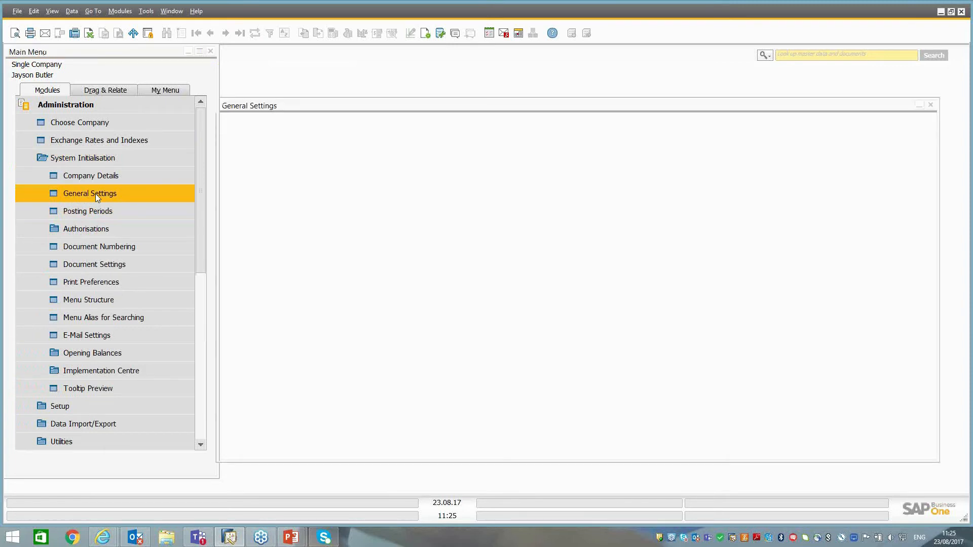
pyautogui.click(538, 124)
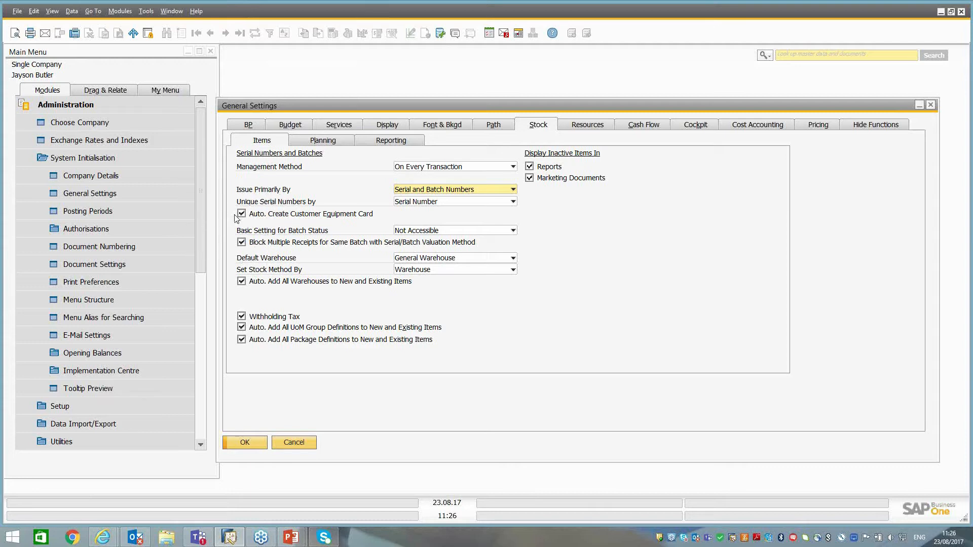
pyautogui.click(295, 444)
pyautogui.click(113, 104)
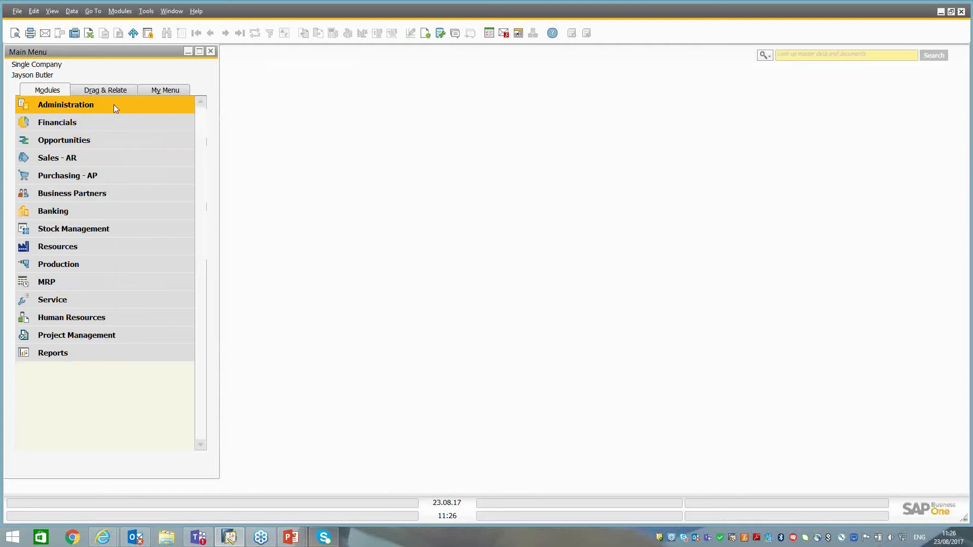
# Open the master data of item A00006 and check its serial number management and warranty template.
pyautogui.click(75, 228)
pyautogui.click(71, 253)
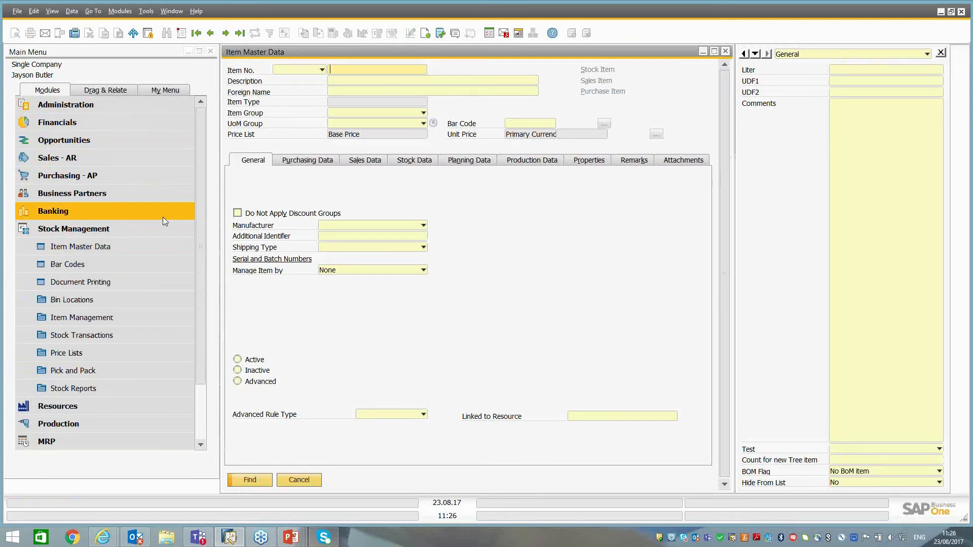
pyautogui.write('A00006')
pyautogui.press('Return')
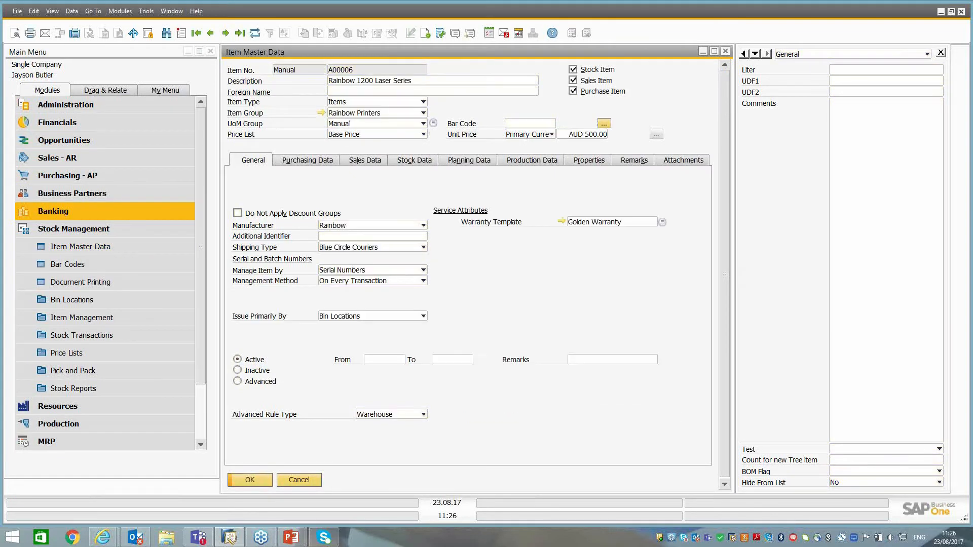
pyautogui.press('ctrl')
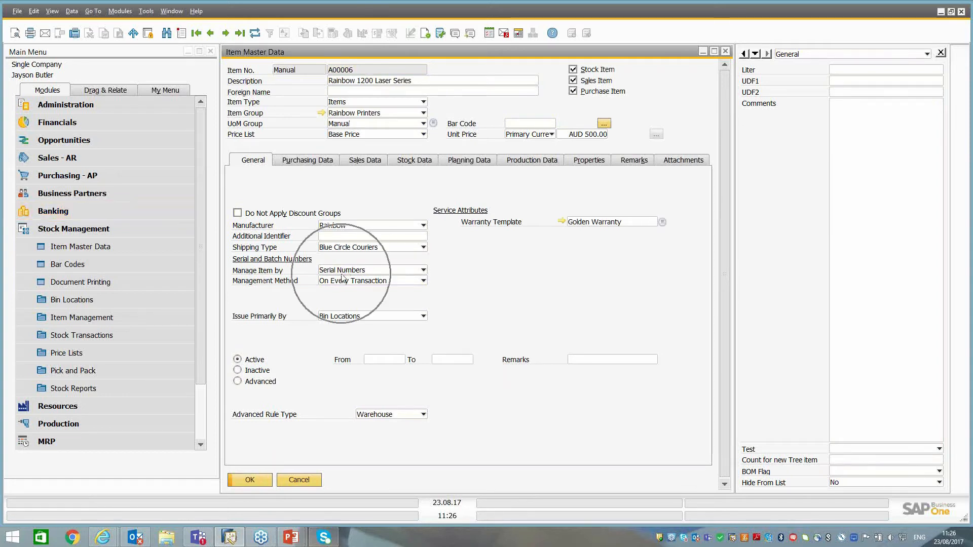
pyautogui.press('ctrl')
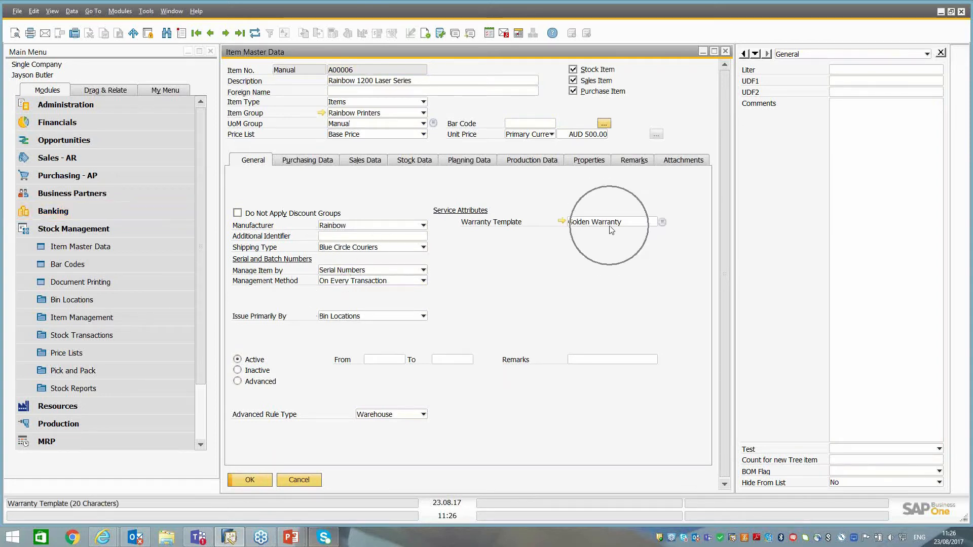
pyautogui.press('ctrl')
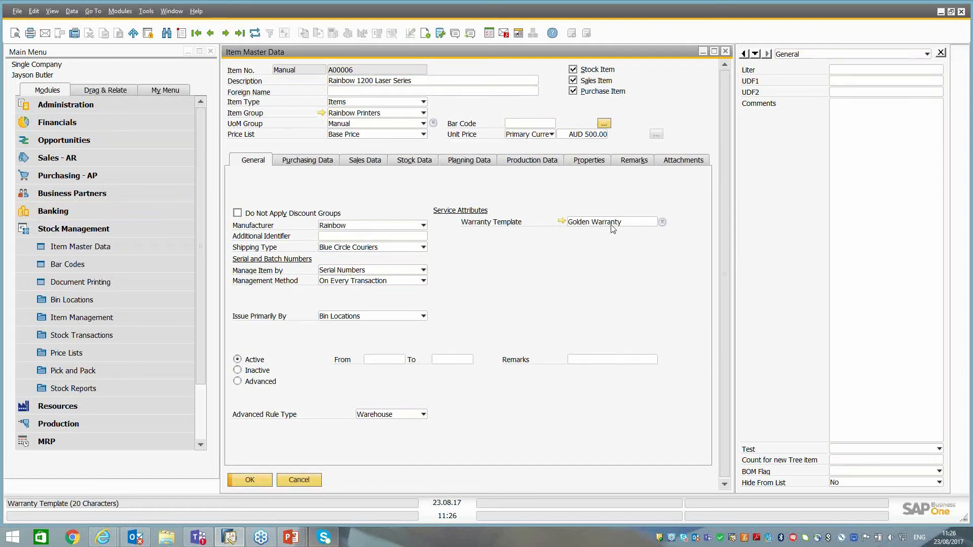
# Examine the Golden Warranty contract template's contract types, coverage, remarks and attachments, and close it.
pyautogui.click(562, 222)
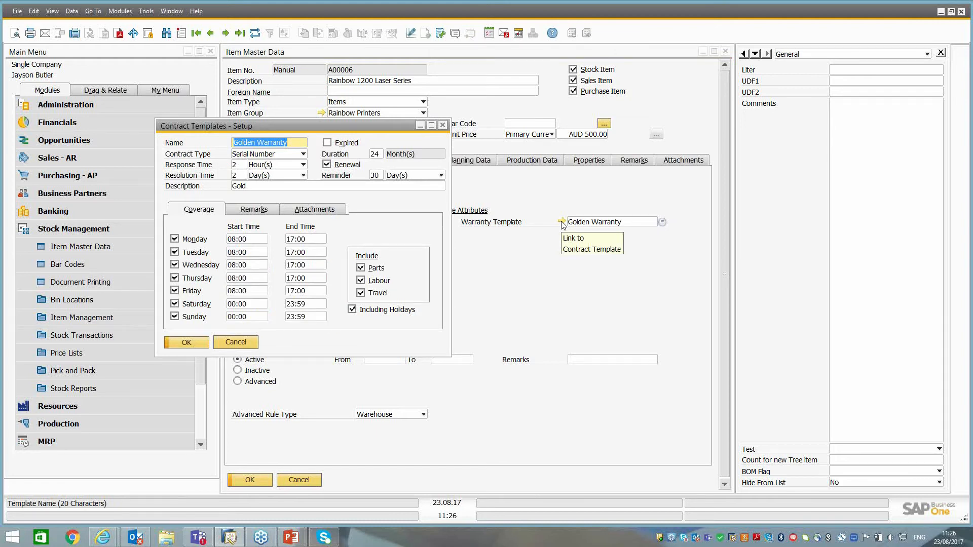
pyautogui.click(251, 154)
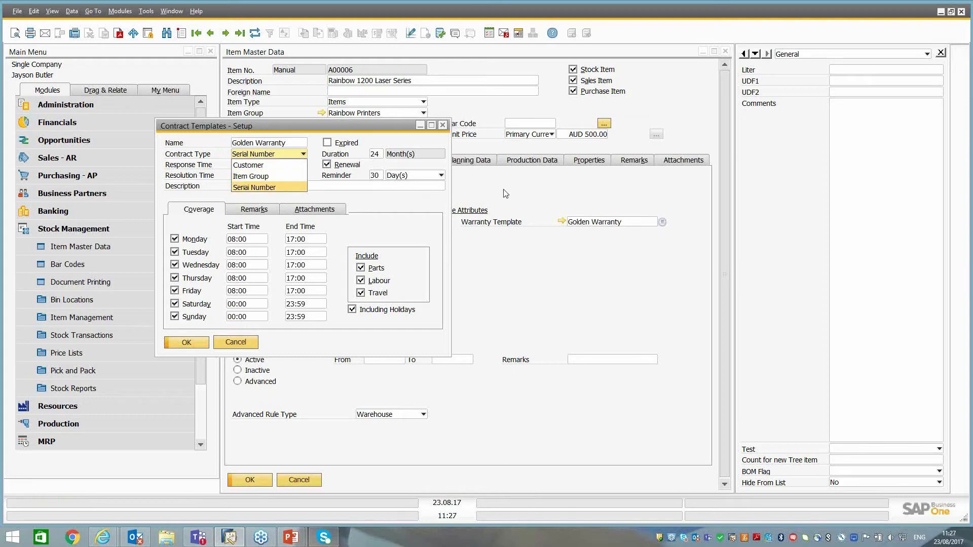
pyautogui.click(190, 139)
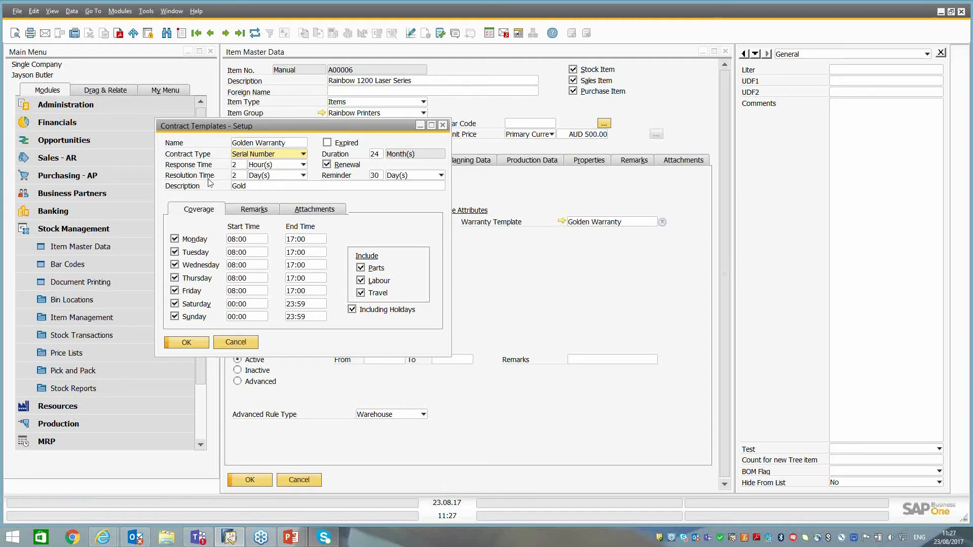
pyautogui.click(243, 180)
pyautogui.click(256, 210)
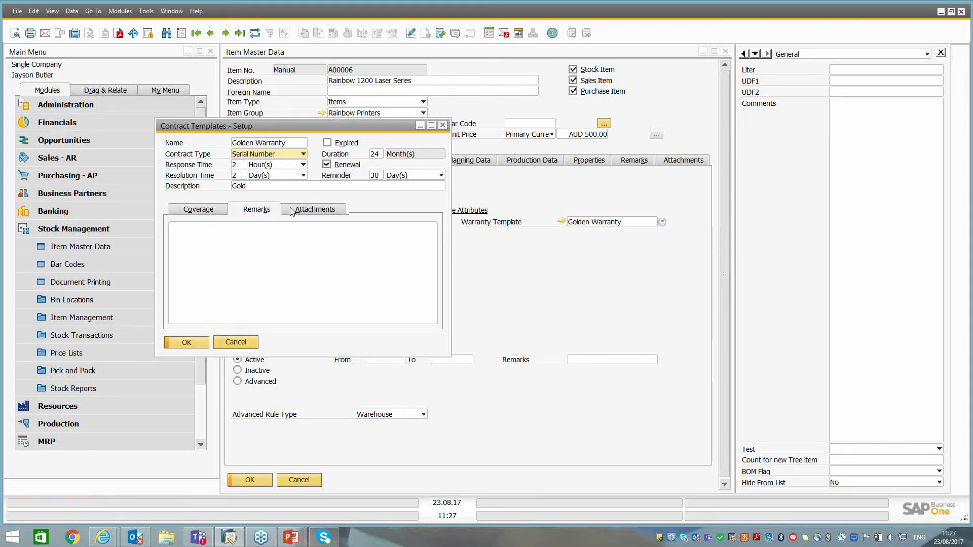
pyautogui.click(283, 264)
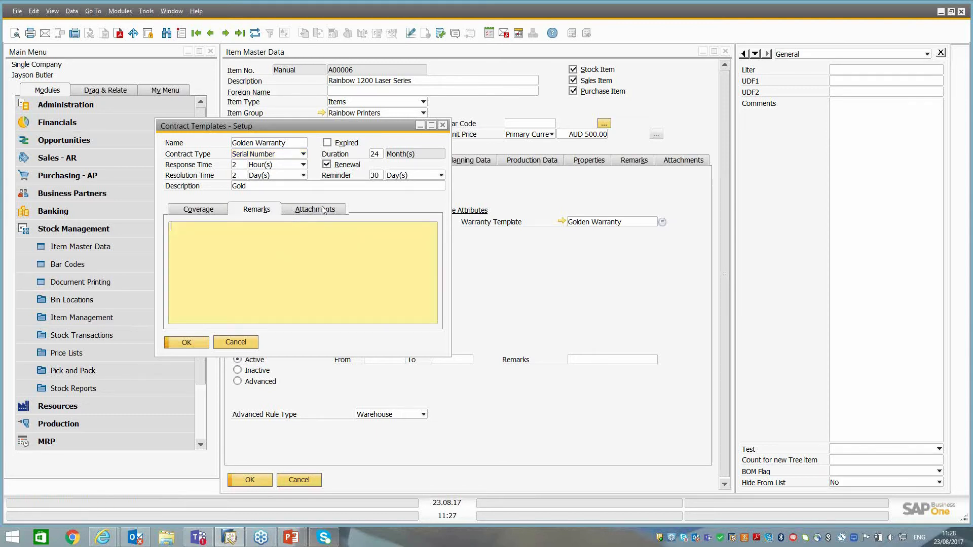
pyautogui.click(324, 210)
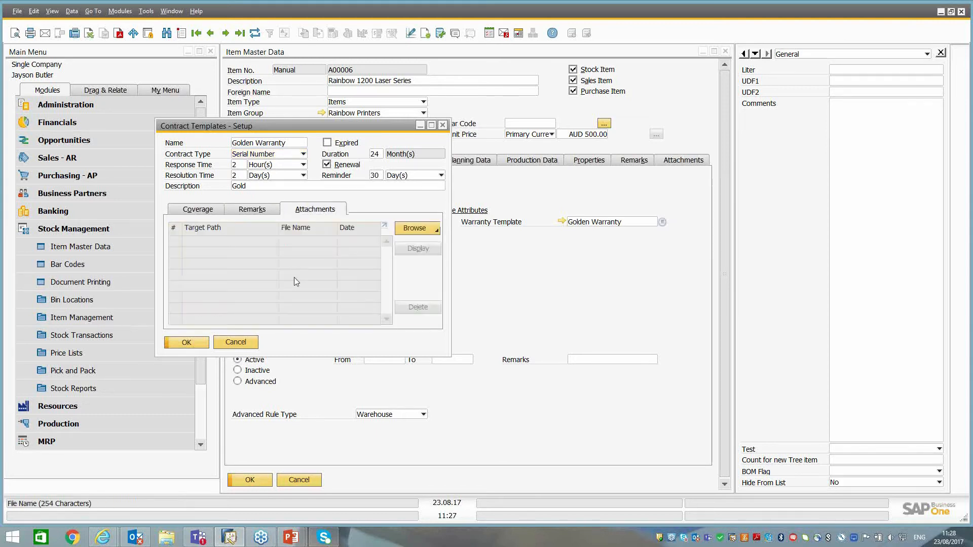
pyautogui.click(236, 342)
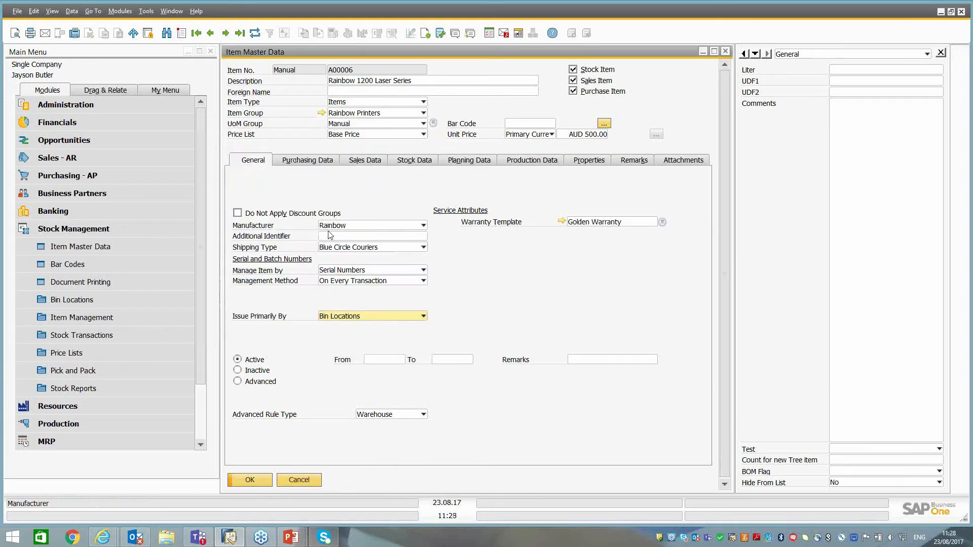
# Start a new AR invoice for customer C20000 Maxi Teq, continuing despite the exceeded credit limit.
pyautogui.click(93, 230)
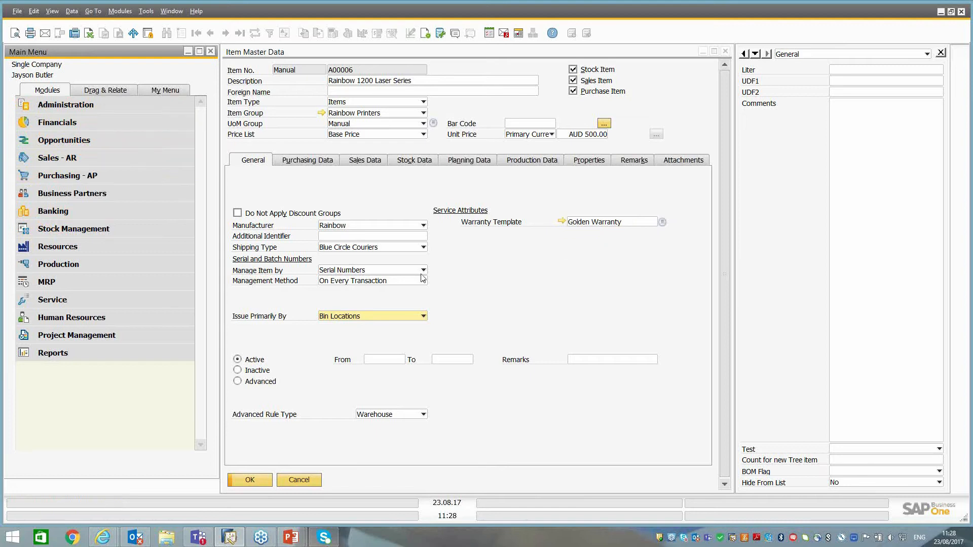
pyautogui.click(70, 160)
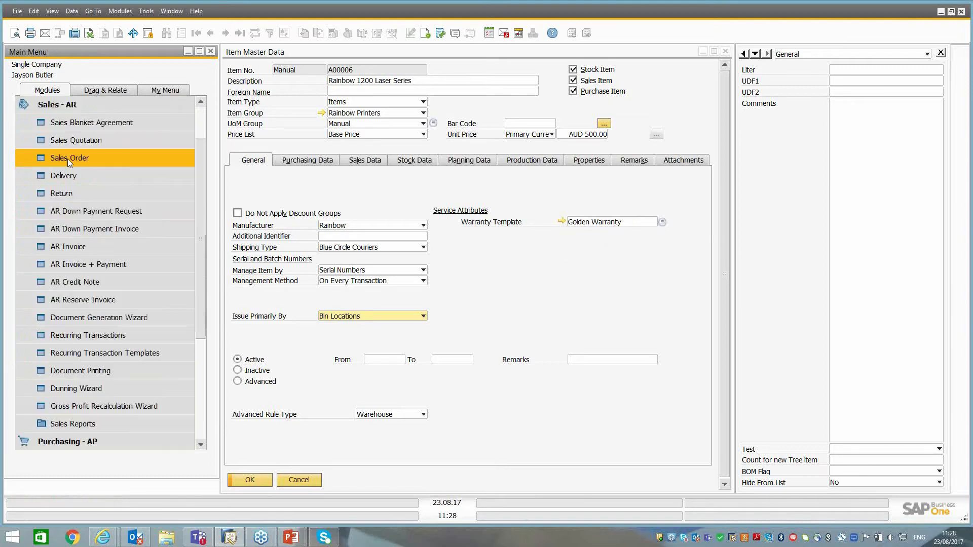
pyautogui.click(66, 246)
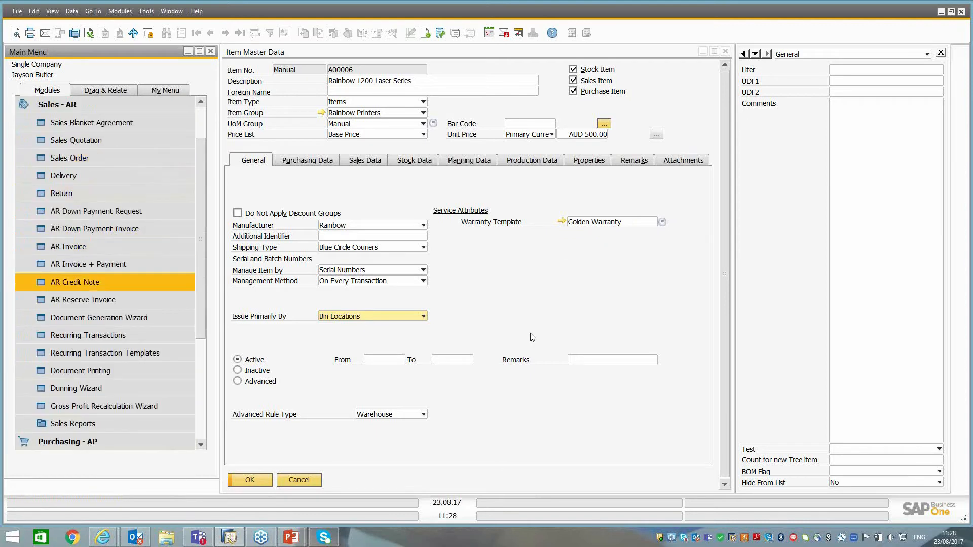
pyautogui.press('Tab')
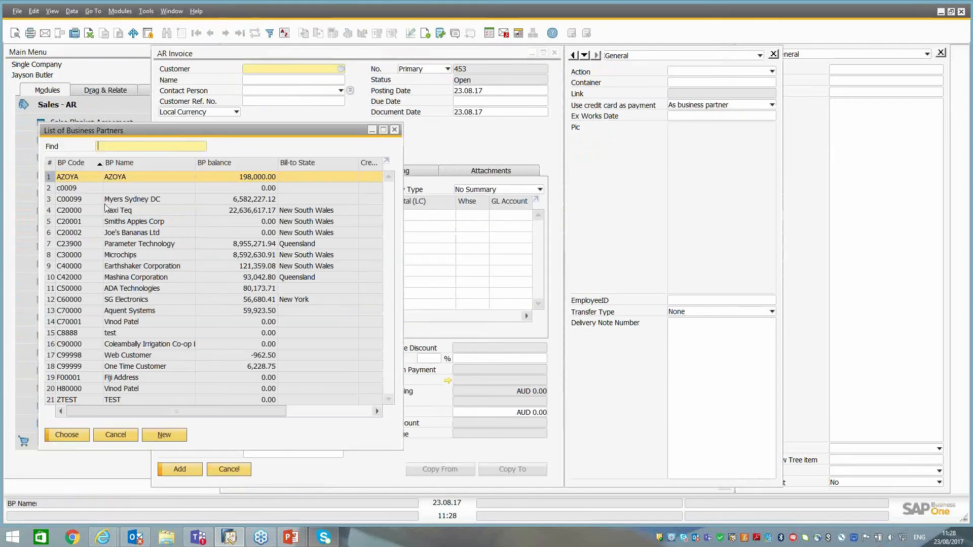
pyautogui.click(110, 212)
pyautogui.doubleClick(110, 212)
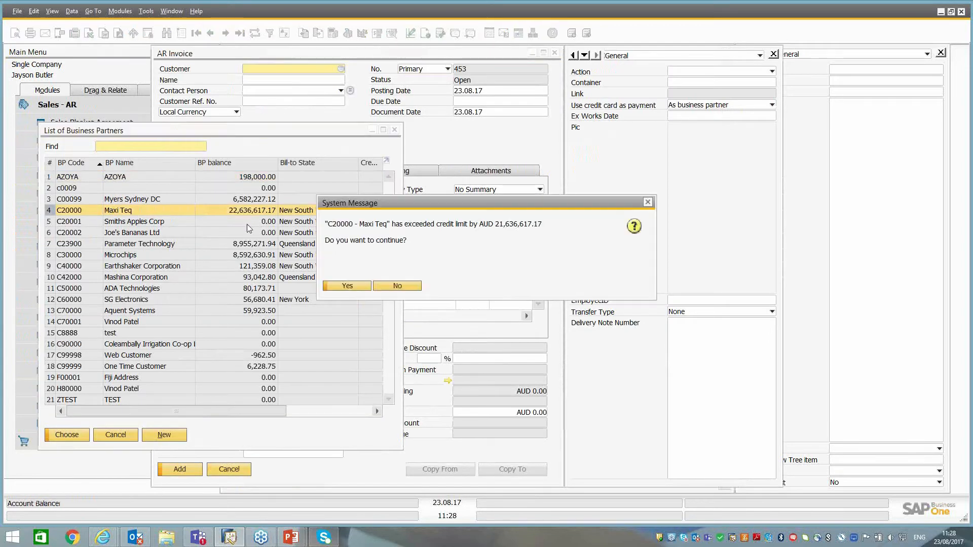
pyautogui.click(350, 285)
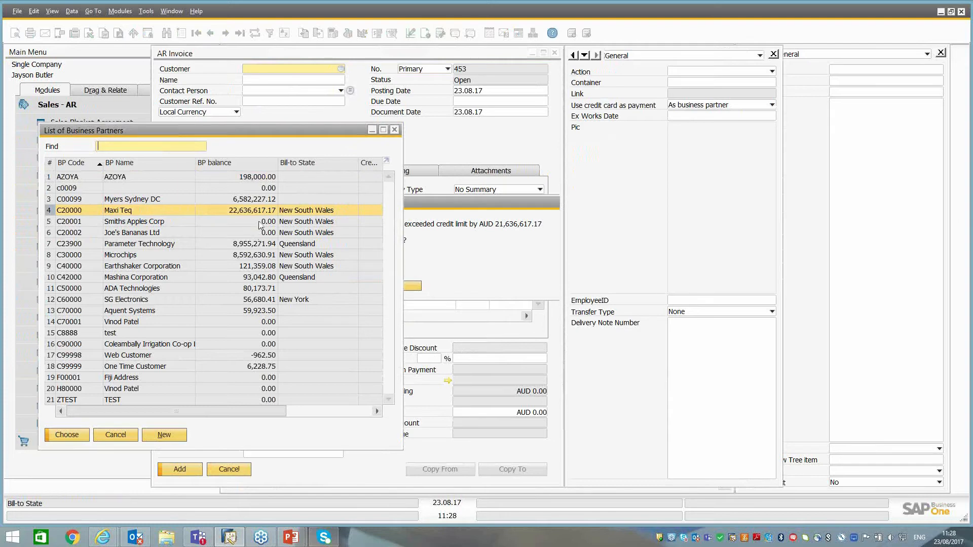
# Enter item A00006, Rainbow 1200 Laser Series, in the invoice's first row.
pyautogui.click(208, 214)
pyautogui.write('a')
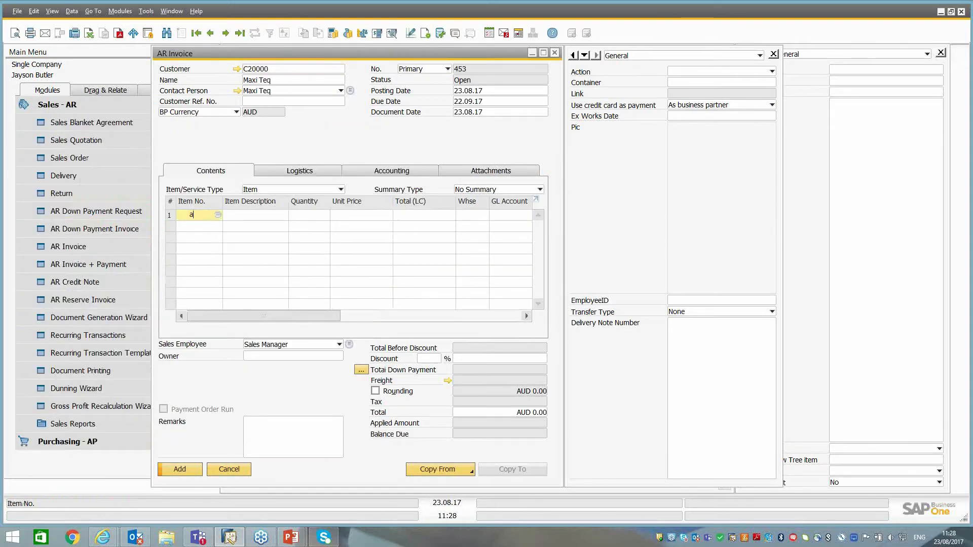
pyautogui.press('Tab')
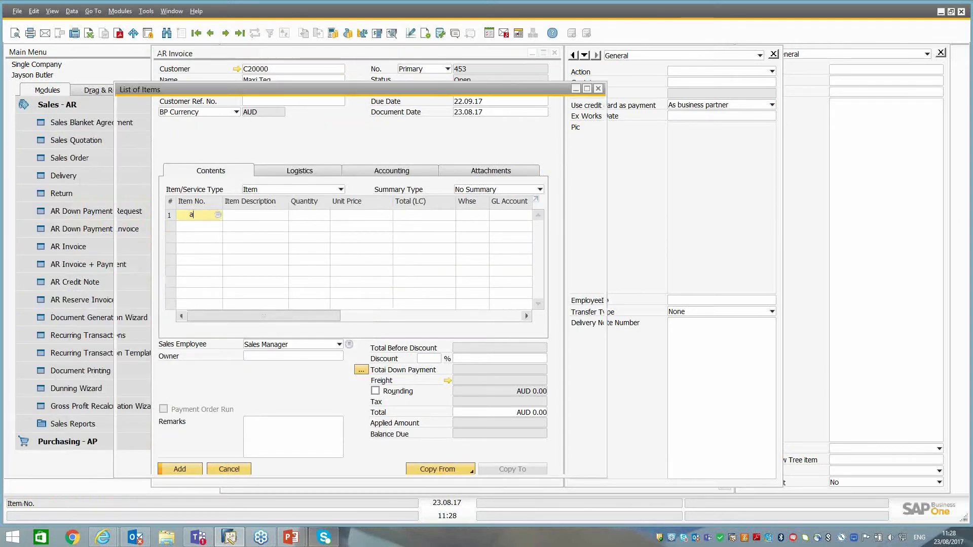
pyautogui.doubleClick(228, 185)
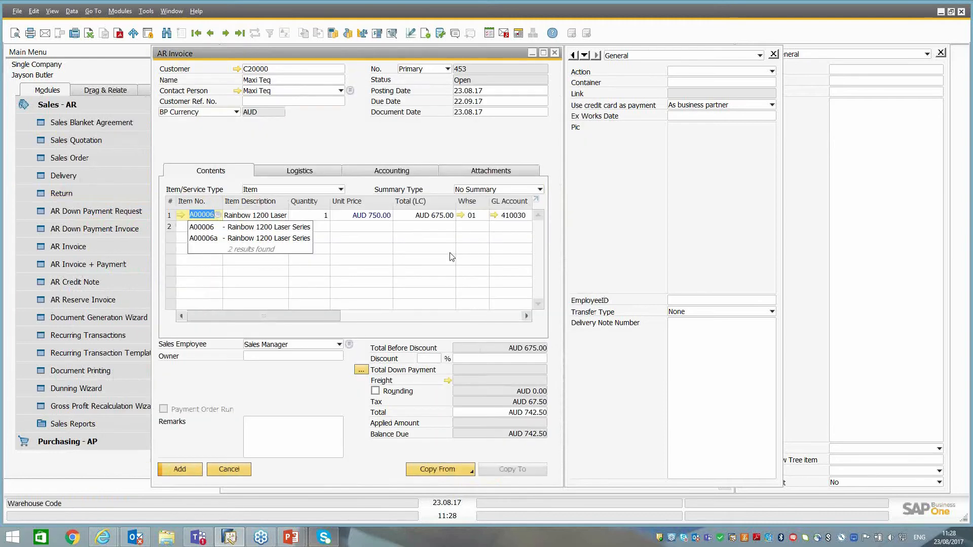
# Start adding the invoice without a document owner and allocate serial number A6-000325 to item A00006.
pyautogui.click(191, 471)
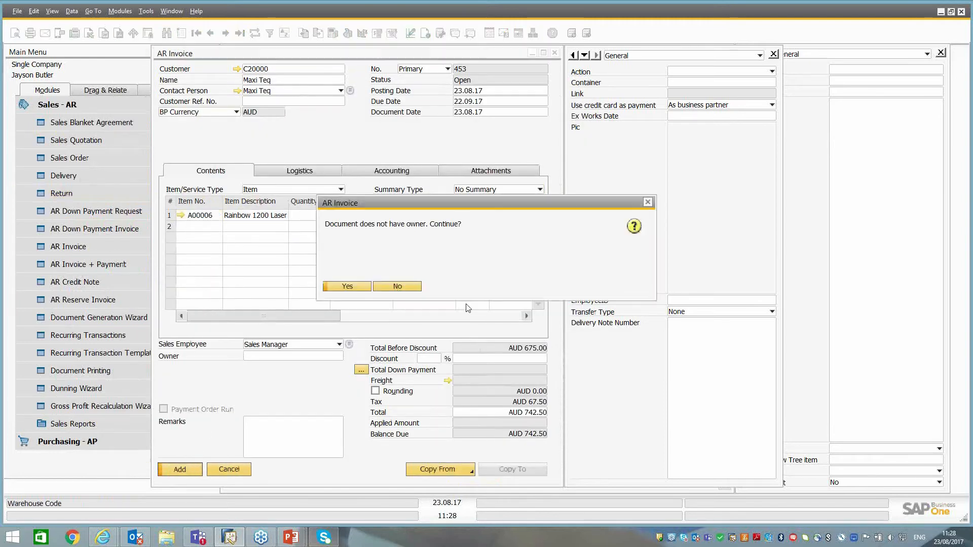
pyautogui.click(357, 289)
pyautogui.click(357, 287)
pyautogui.click(357, 288)
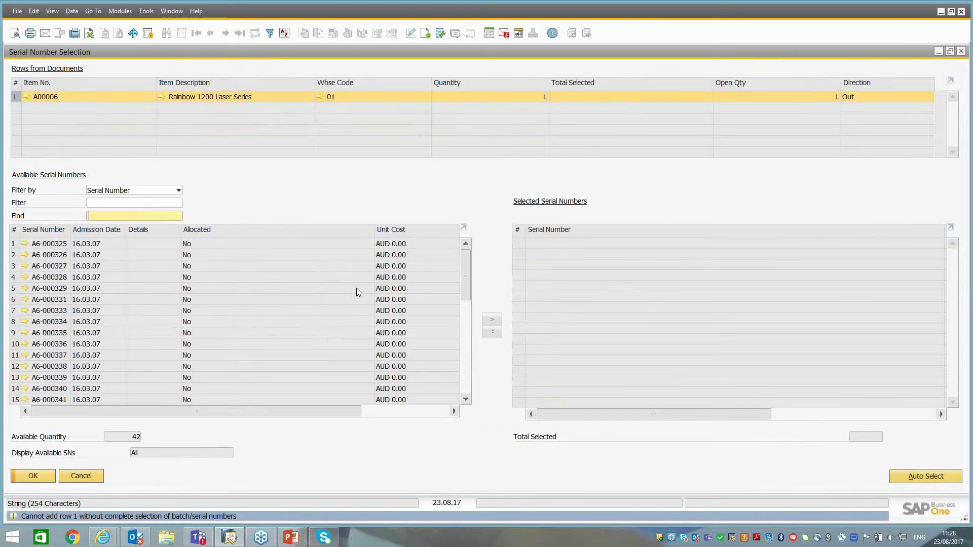
pyautogui.scroll(-8, 465, 273)
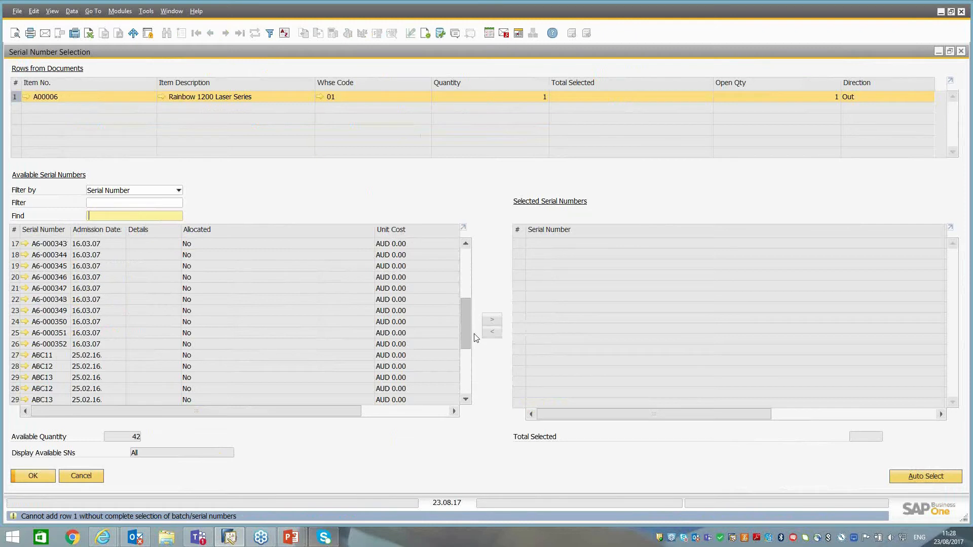
pyautogui.click(13, 244)
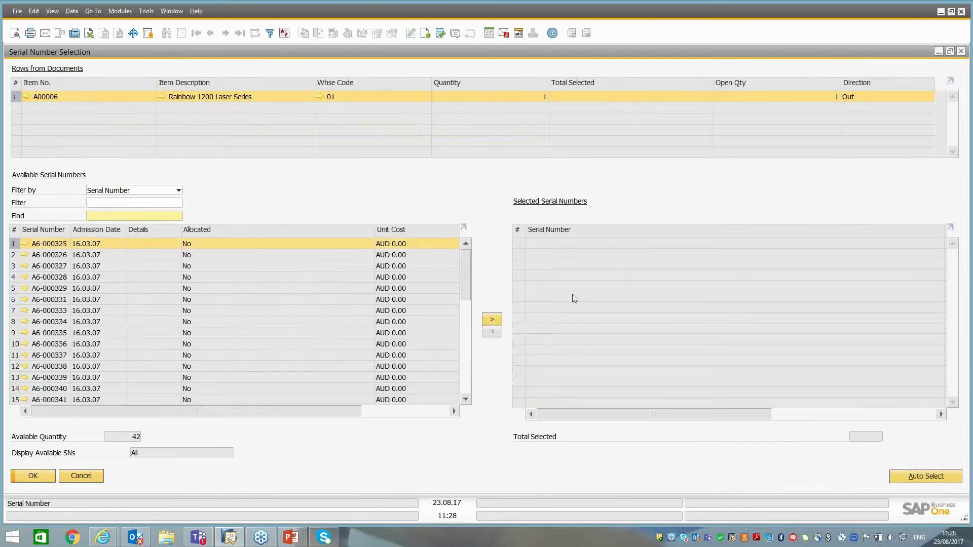
pyautogui.click(493, 324)
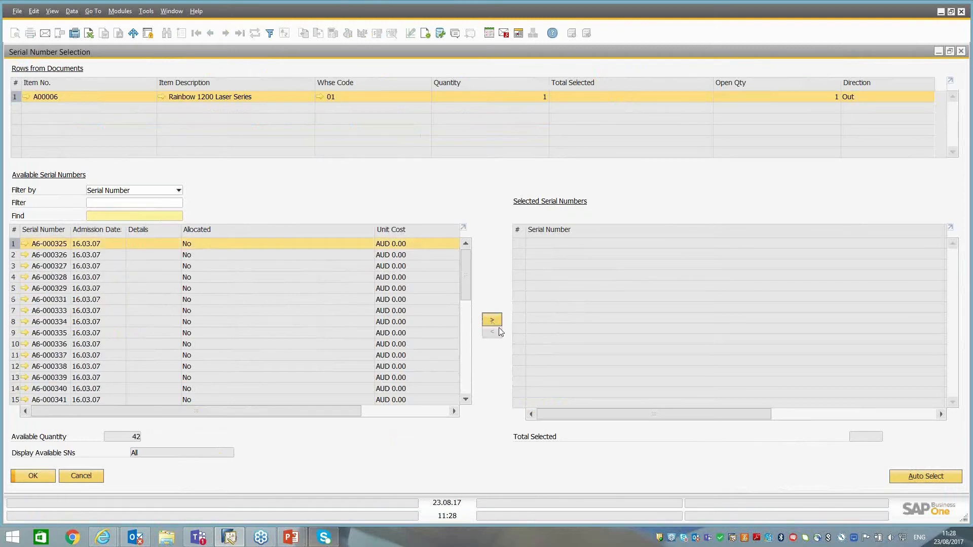
pyautogui.click(36, 480)
# Add the AR invoice, continuing despite the missing owner and exceeded credit limit, and bring the saved invoice back up.
pyautogui.click(177, 470)
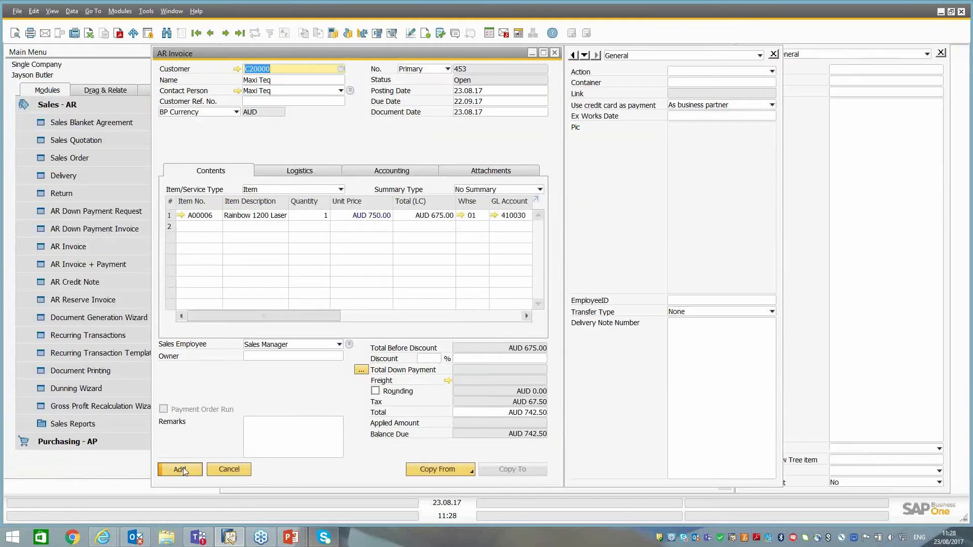
pyautogui.click(339, 292)
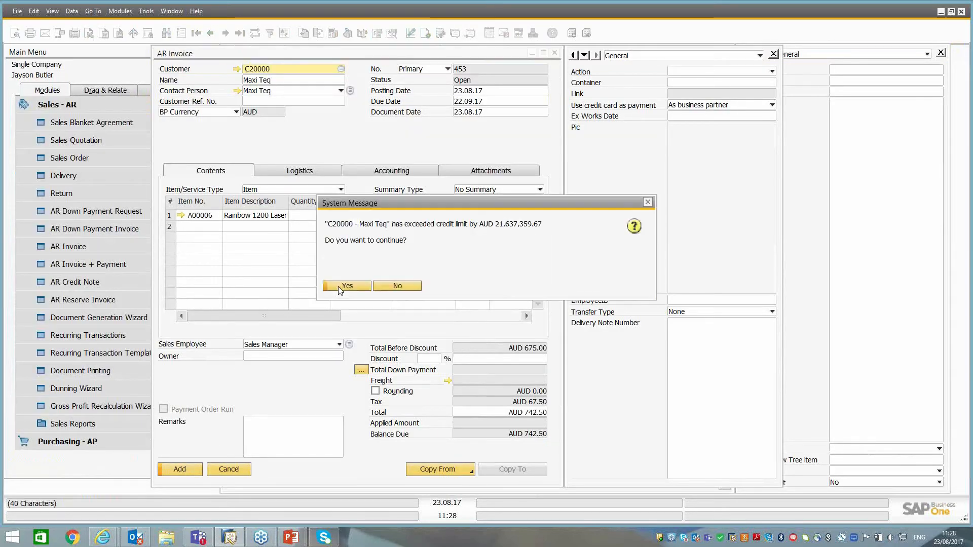
pyautogui.click(344, 286)
pyautogui.click(343, 285)
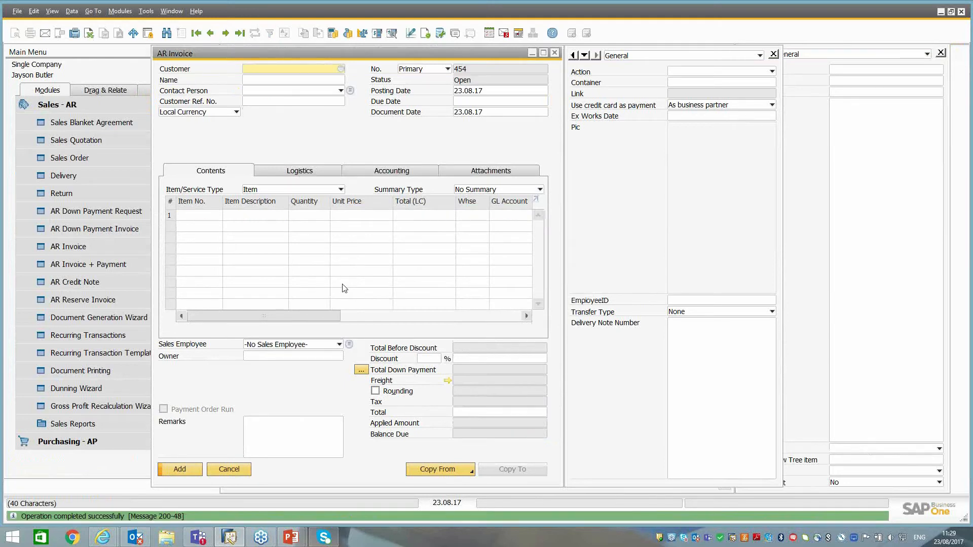
pyautogui.click(210, 35)
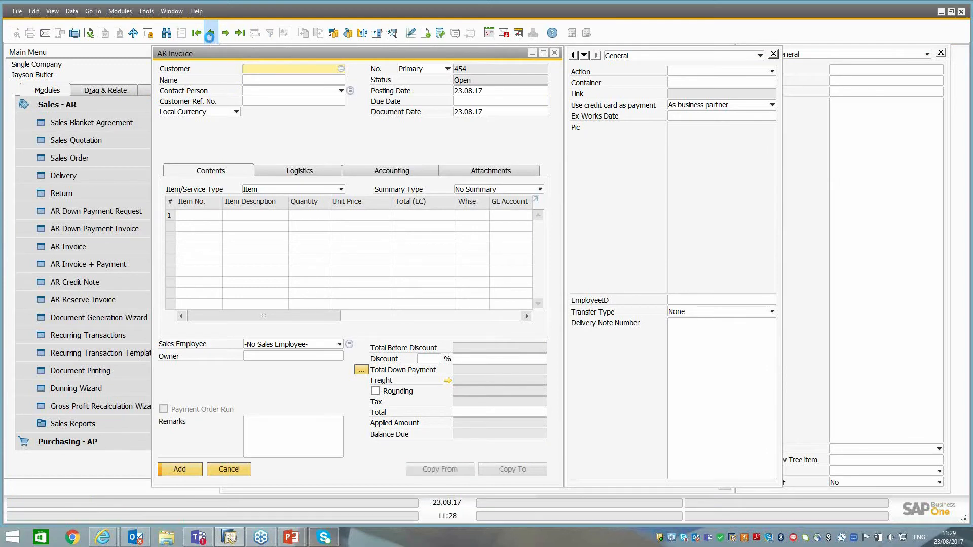
# Open the most recent equipment card in the Service module.
pyautogui.click(68, 106)
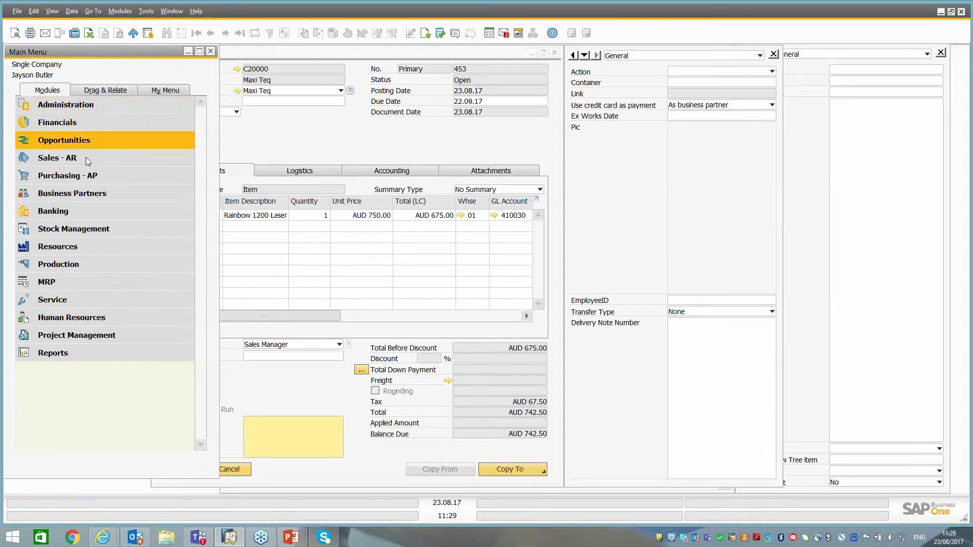
pyautogui.click(65, 300)
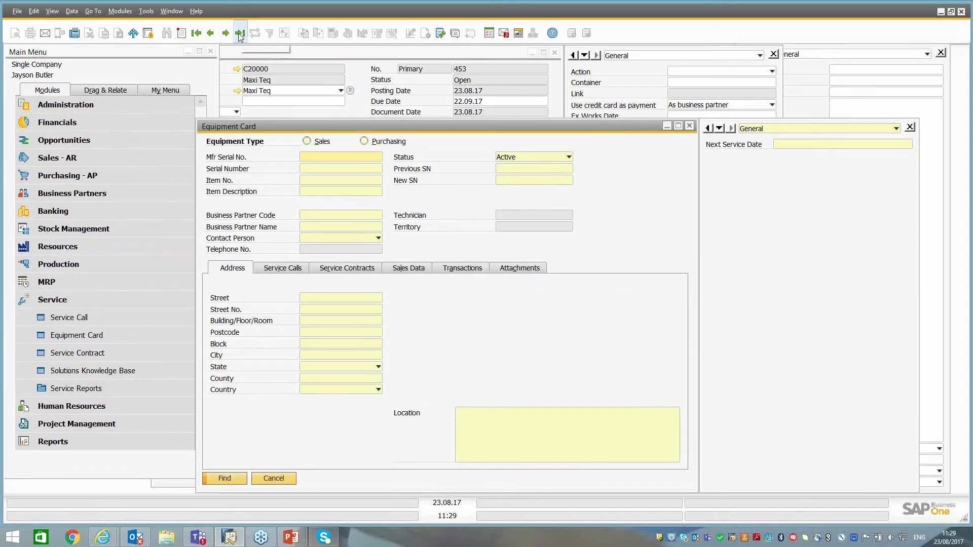
pyautogui.click(239, 34)
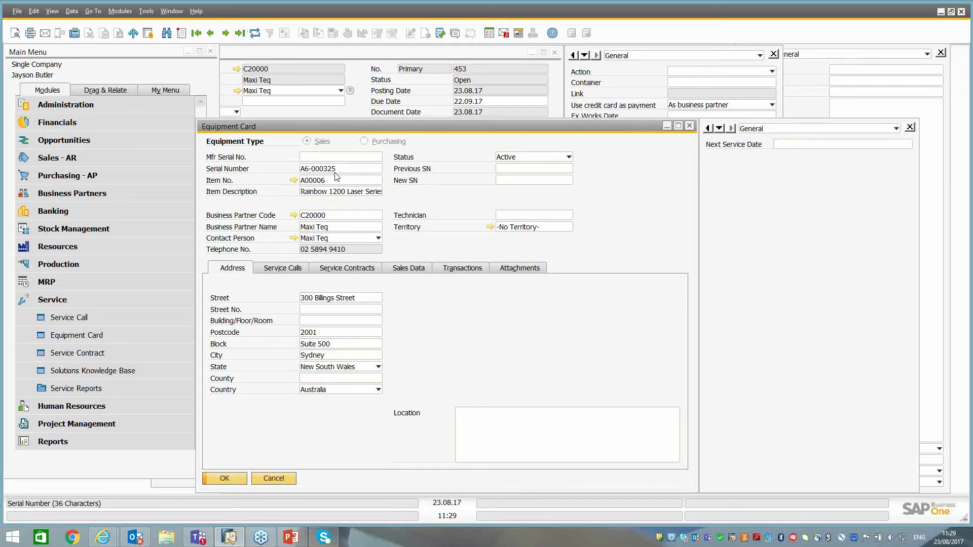
# Check the equipment card's service calls and the start and end dates of its service contract.
pyautogui.click(282, 273)
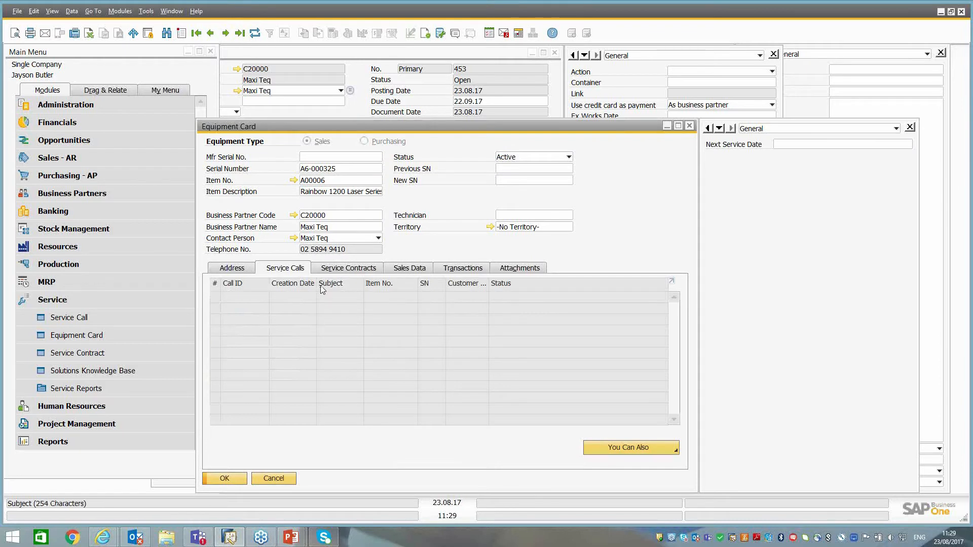
pyautogui.click(348, 269)
pyautogui.click(266, 302)
pyautogui.press('ctrl')
pyautogui.press('ctrl')
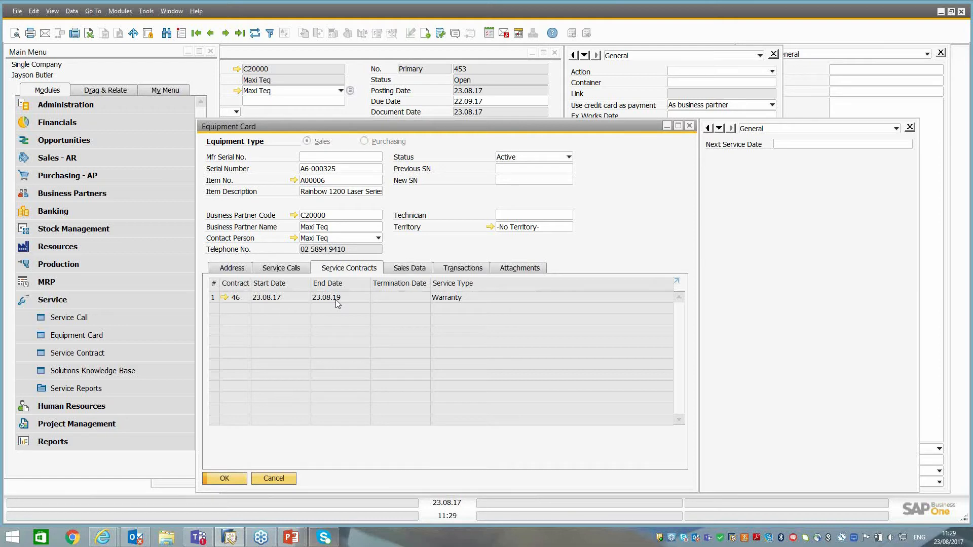
# Review the equipment card's sales data, open the linked AR invoice and close it again.
pyautogui.click(422, 269)
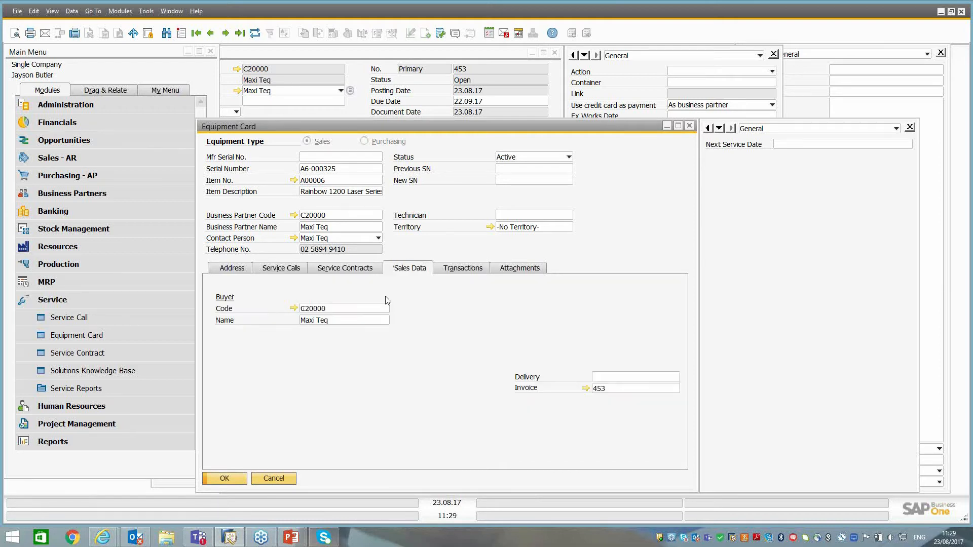
pyautogui.press('ctrl')
pyautogui.press('ctrl')
pyautogui.click(585, 388)
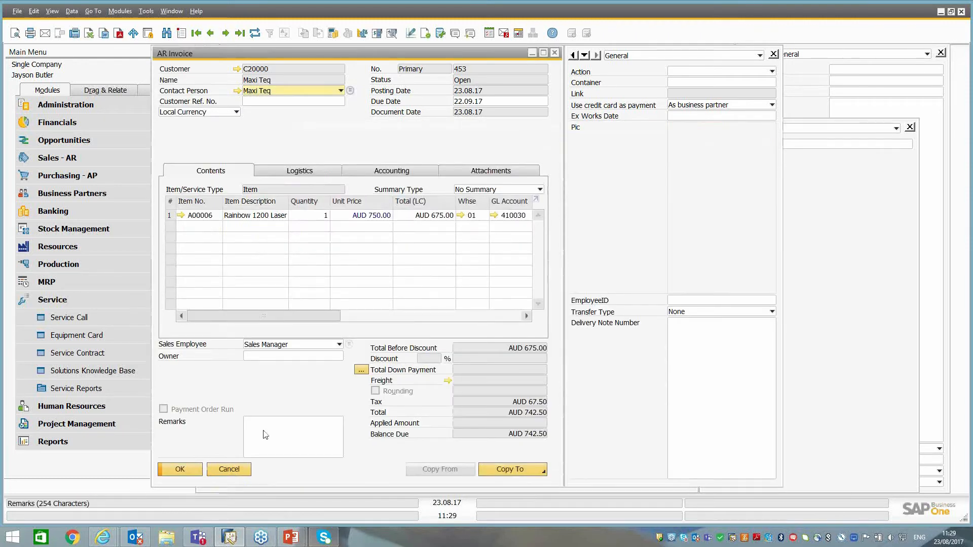
pyautogui.click(229, 470)
# Review the serial number's incoming and outgoing transactions and the equipment card's attachments.
pyautogui.click(462, 271)
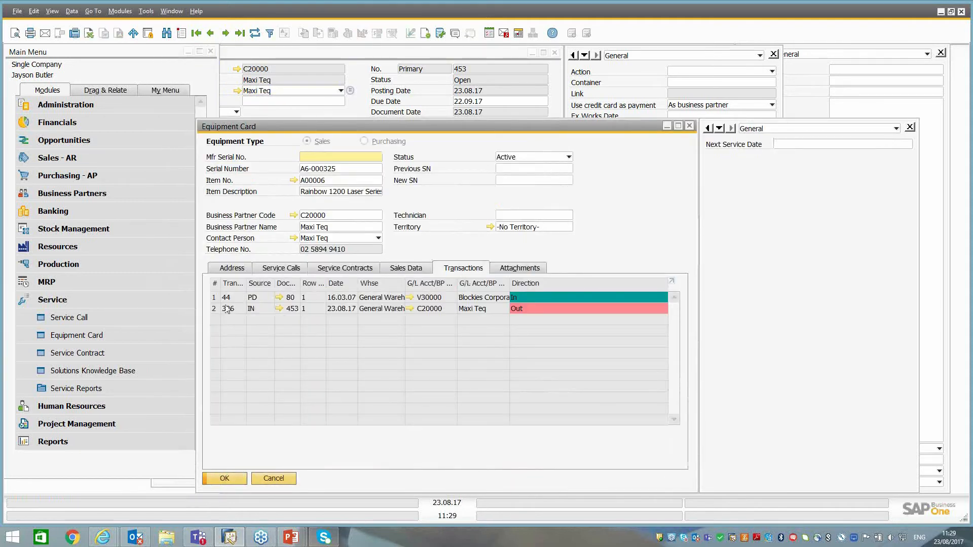
pyautogui.click(342, 297)
pyautogui.click(345, 308)
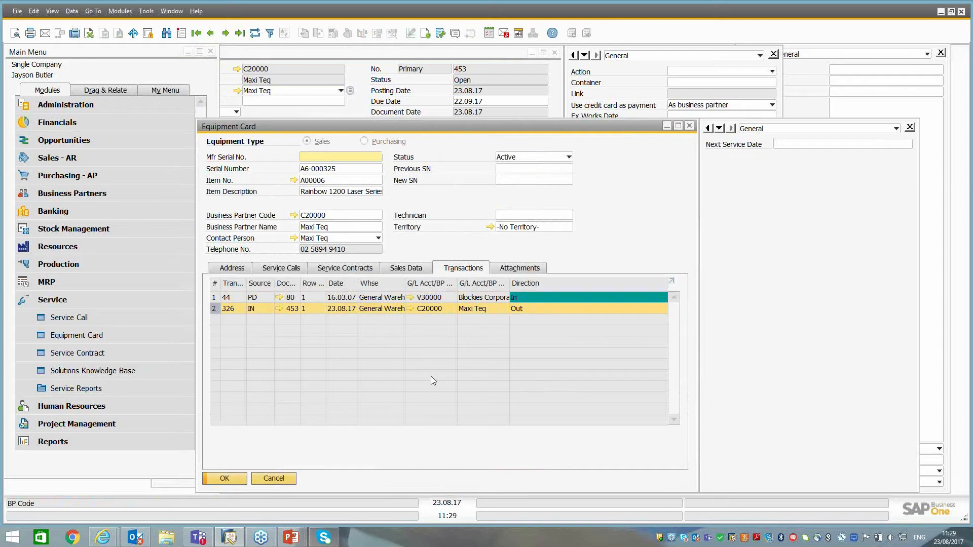
pyautogui.click(519, 269)
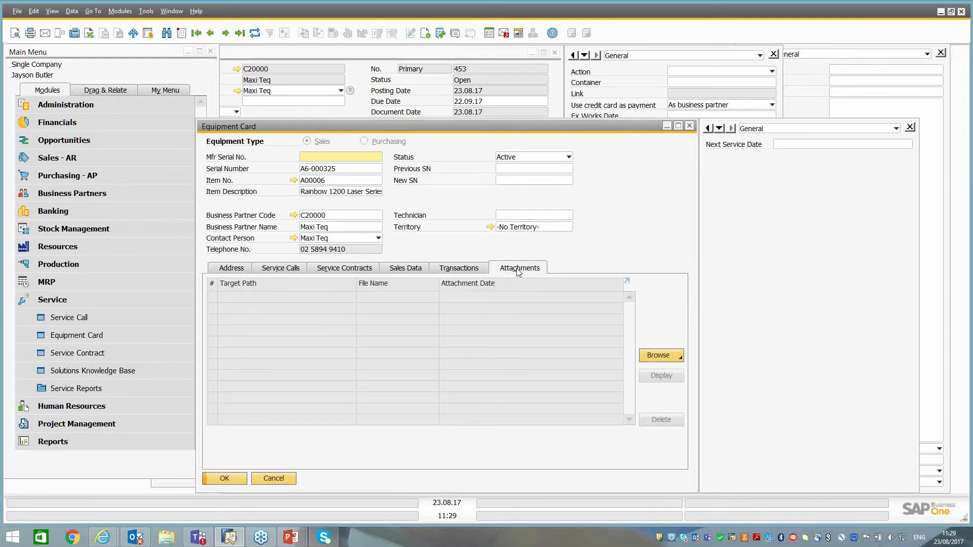
# Open the warranty contract listed among the equipment card's service contracts and check its start and end dates.
pyautogui.click(335, 270)
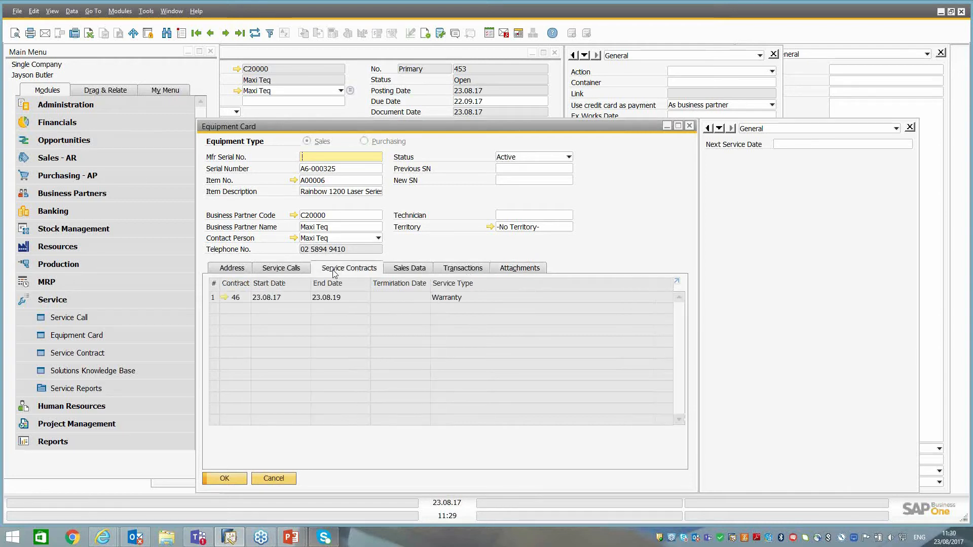
pyautogui.click(224, 298)
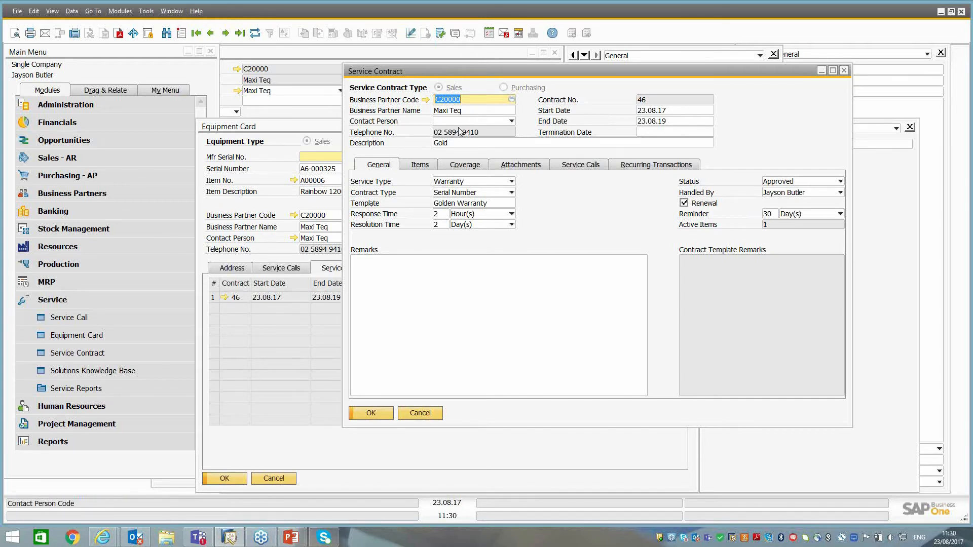
pyautogui.click(666, 114)
pyautogui.click(667, 123)
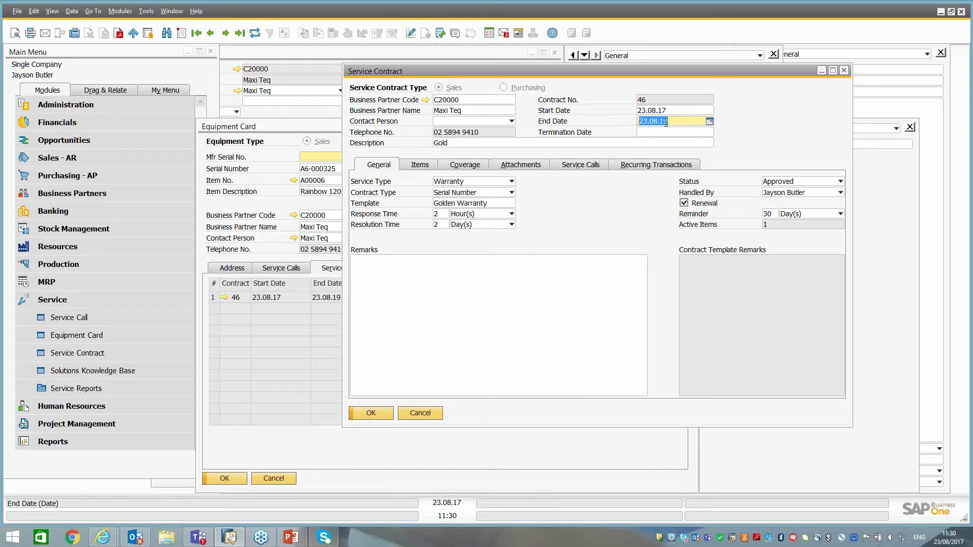
# Examine the contract's general details: service type, contract type options, response time, resolution time and remarks.
pyautogui.click(446, 182)
pyautogui.click(445, 185)
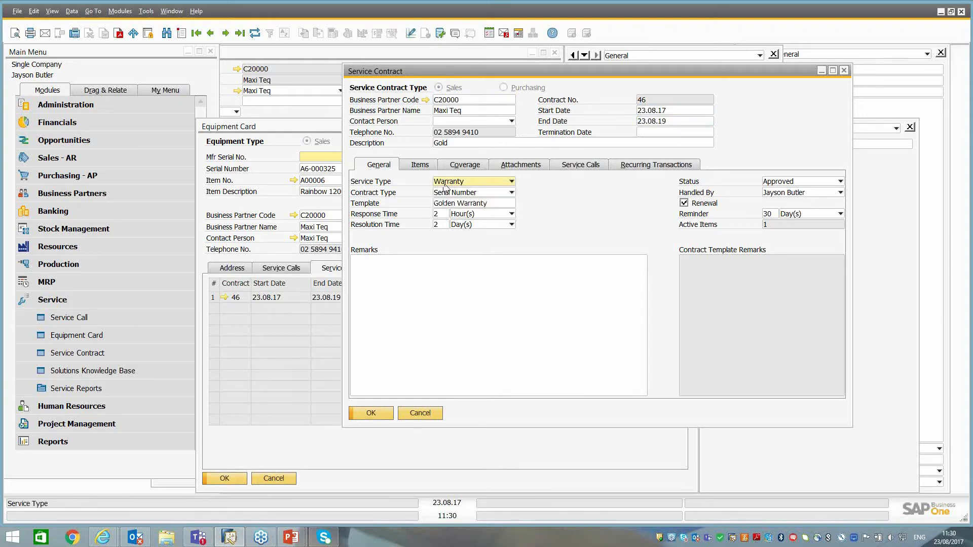
pyautogui.click(448, 193)
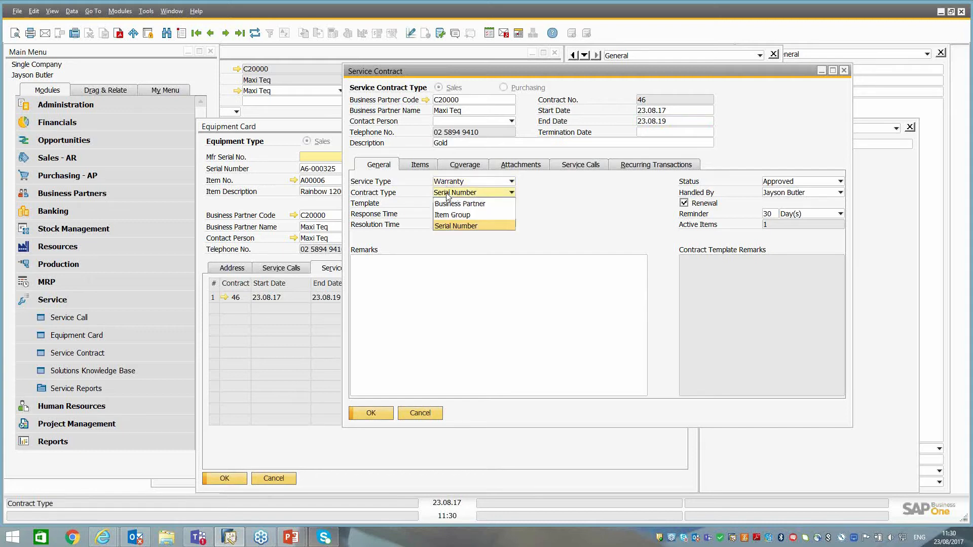
pyautogui.click(448, 195)
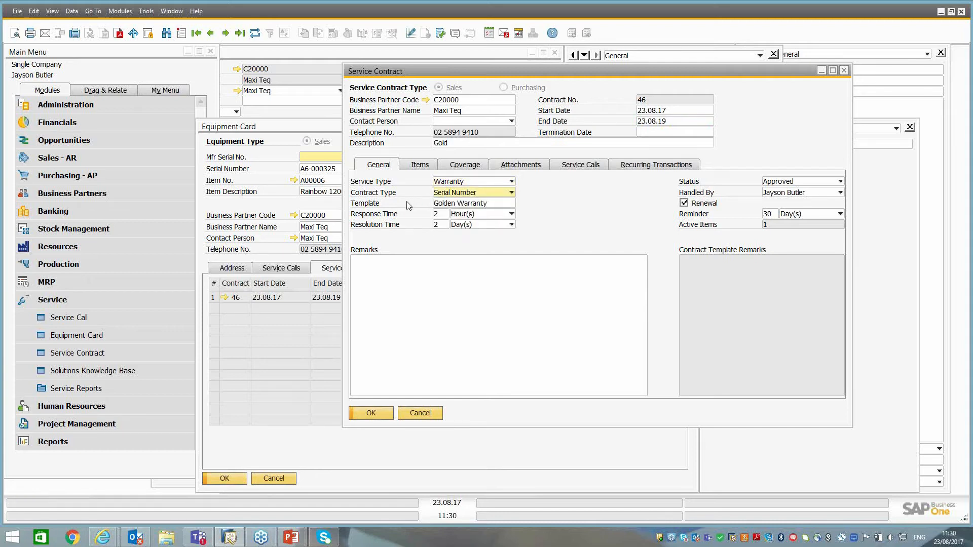
pyautogui.click(437, 224)
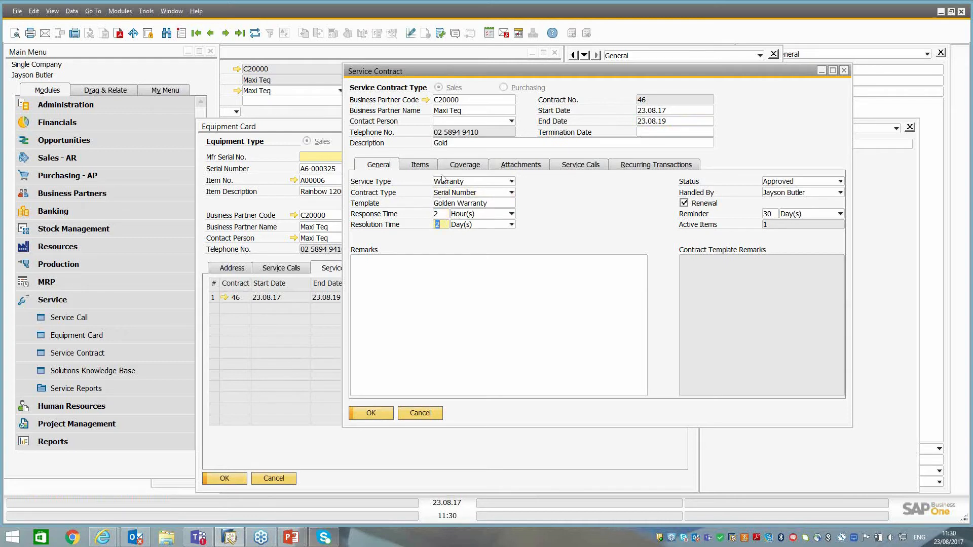
pyautogui.click(402, 261)
# Review the service contract's covered items, coverage hours, attachments and service calls.
pyautogui.click(429, 165)
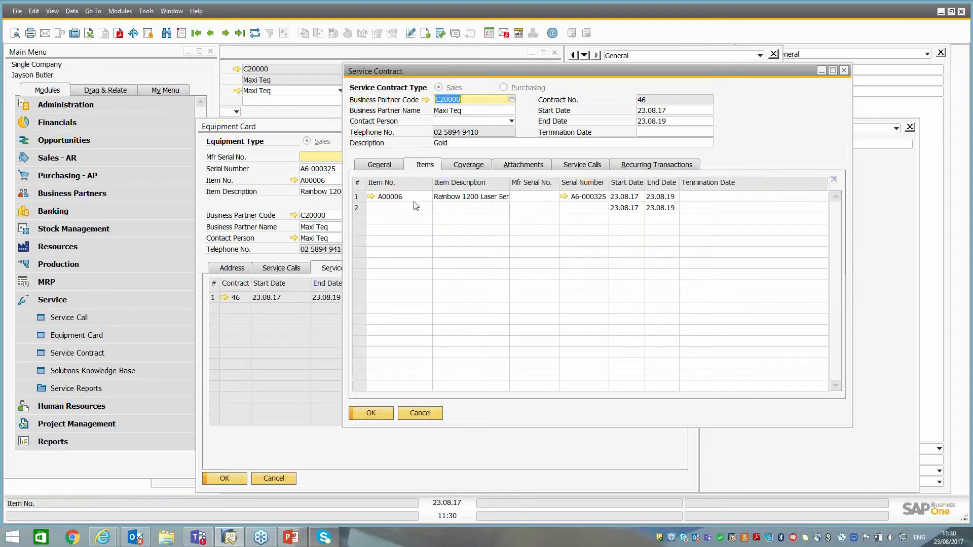
pyautogui.click(449, 198)
pyautogui.click(465, 167)
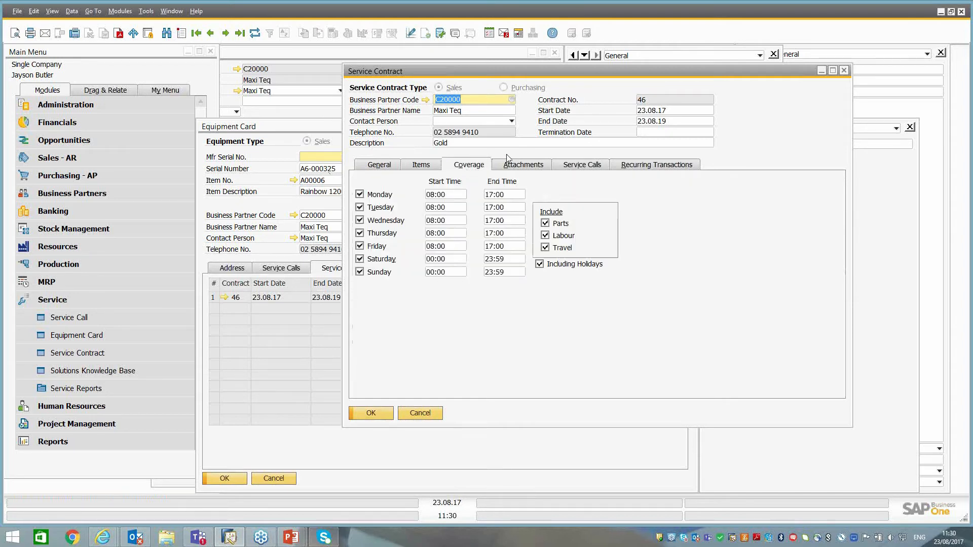
pyautogui.click(517, 167)
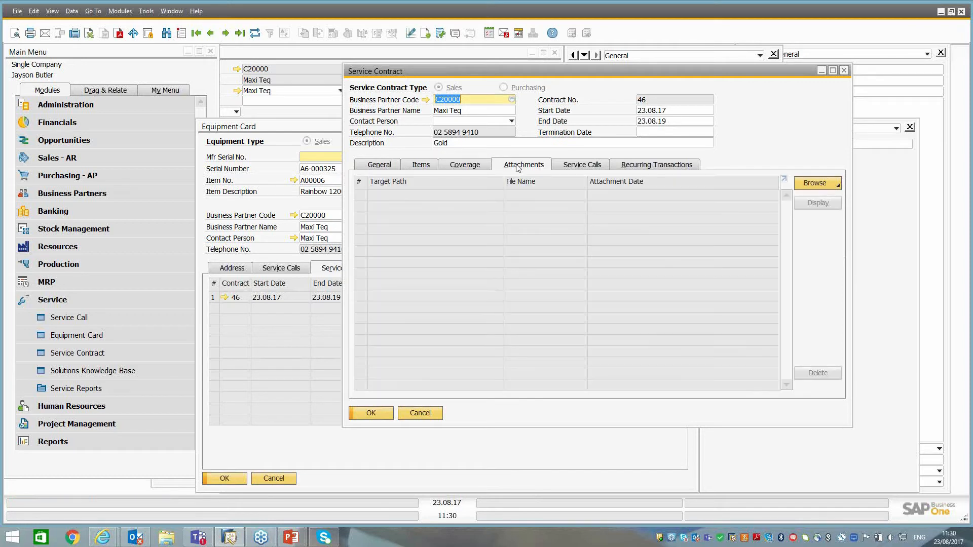
pyautogui.click(578, 167)
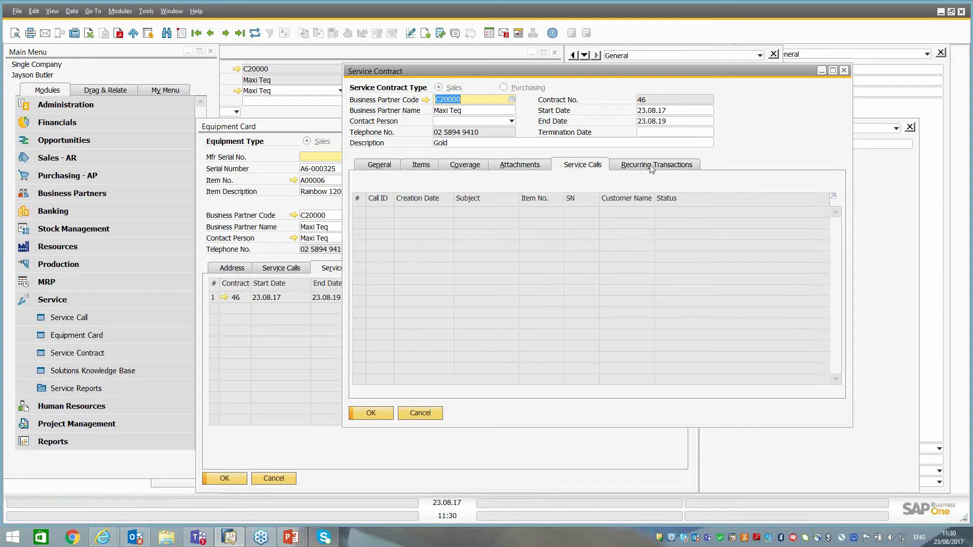
# Check the contract's available service types and its recurring transactions, and close the contract without changes.
pyautogui.click(379, 166)
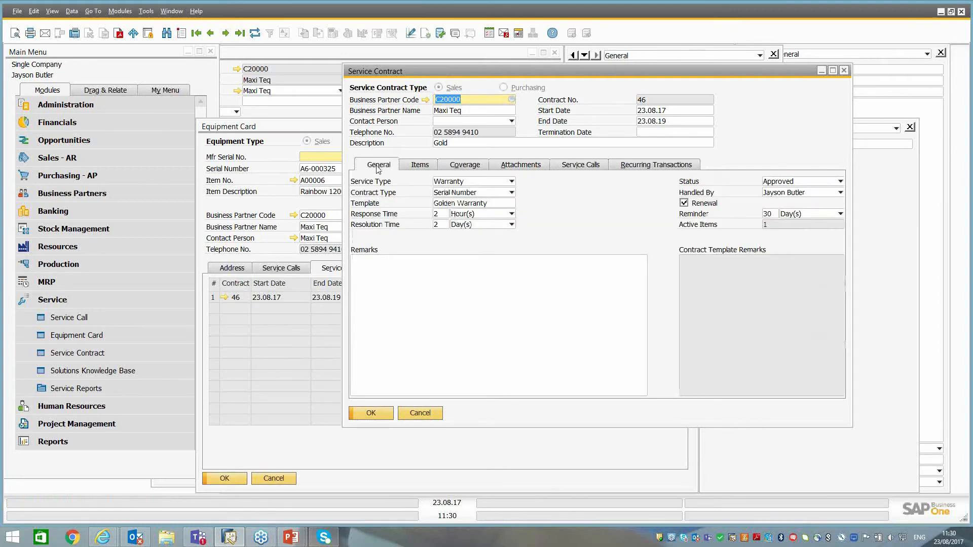
pyautogui.click(463, 181)
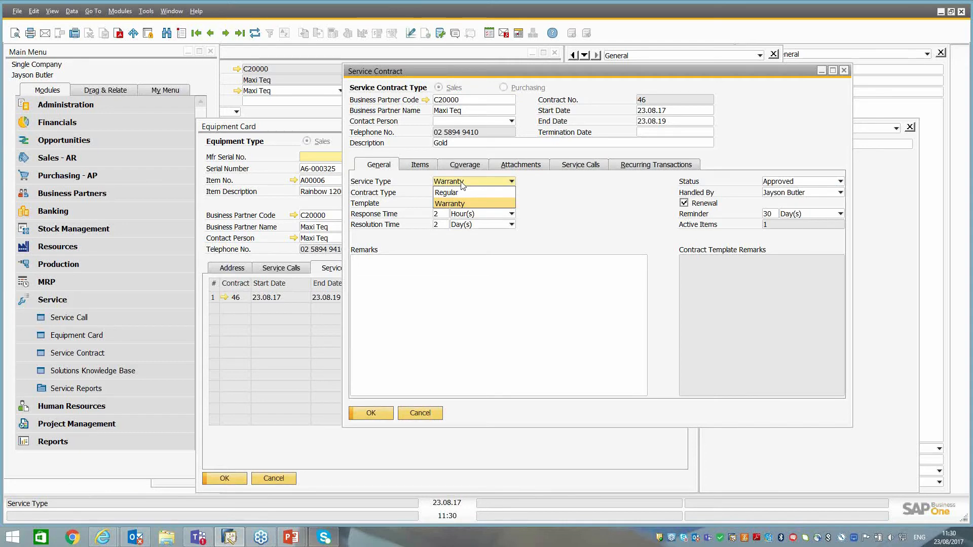
pyautogui.click(463, 183)
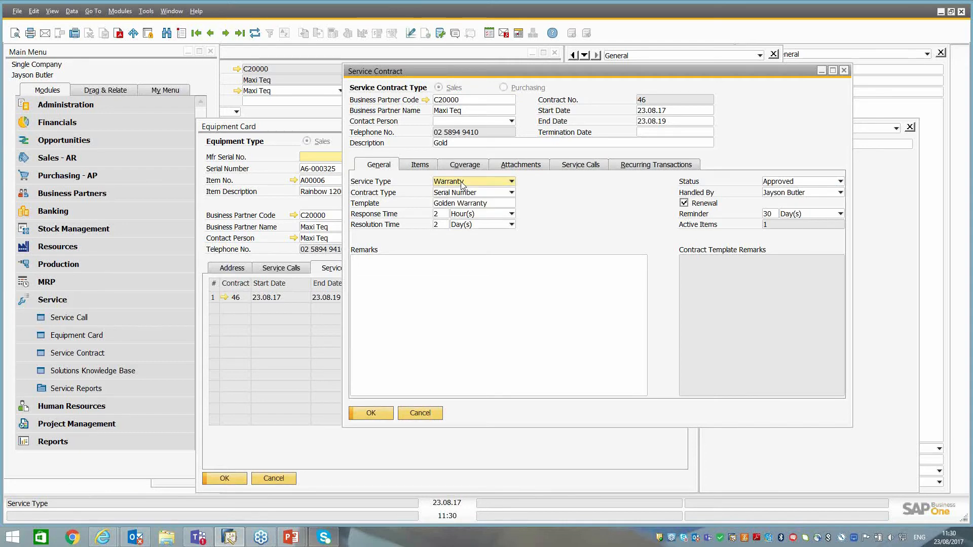
pyautogui.click(639, 167)
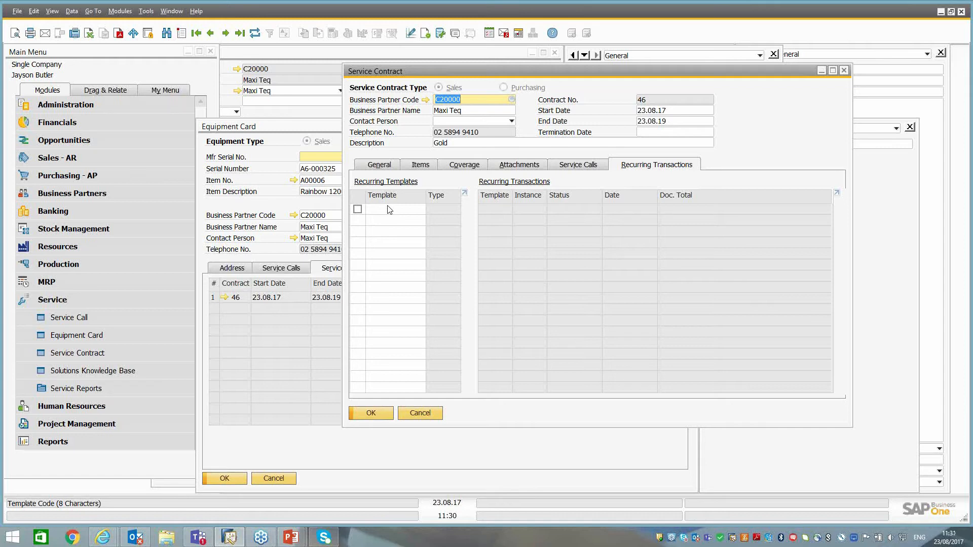
pyautogui.click(420, 413)
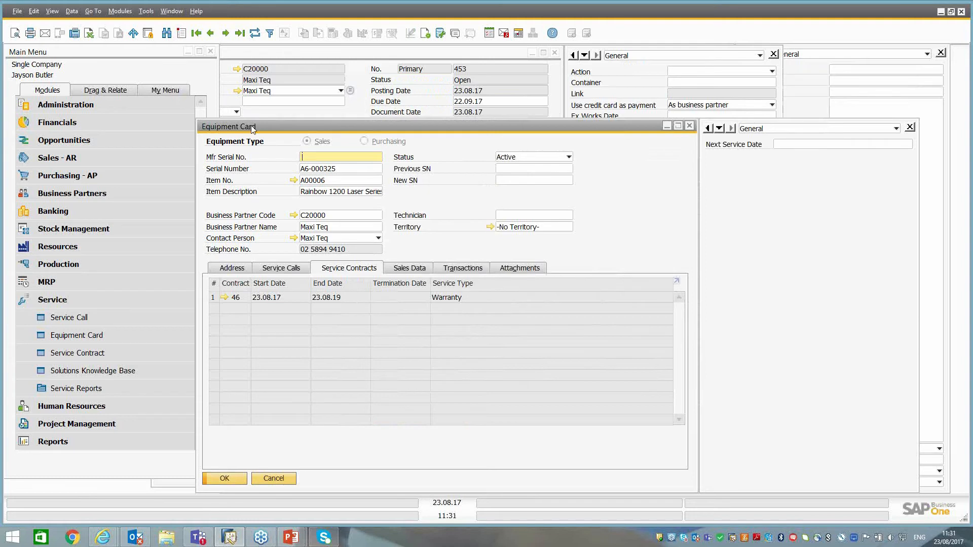
# Show the equipment card's service calls and go back to the card with serial number A6-000321.
pyautogui.moveTo(250, 133); pyautogui.dragTo(210, 35)
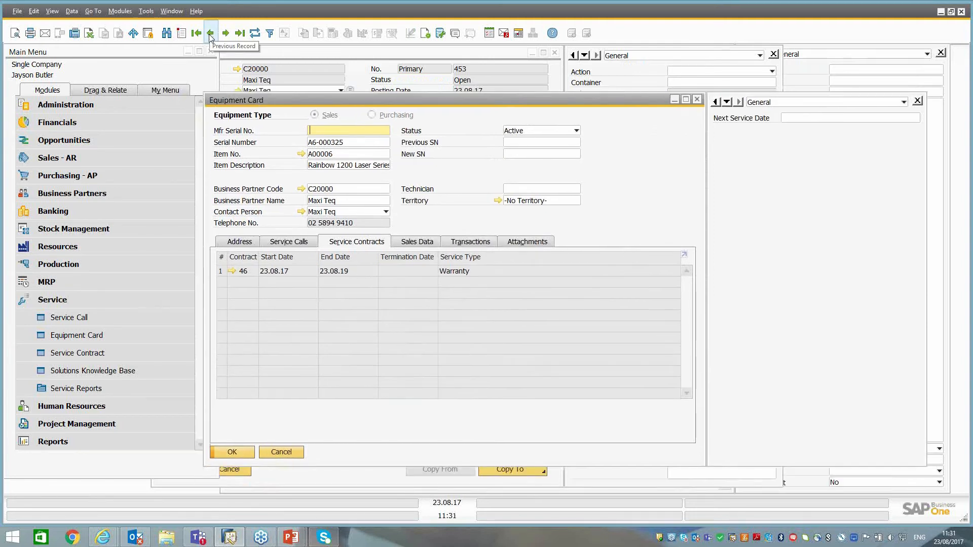
pyautogui.click(282, 243)
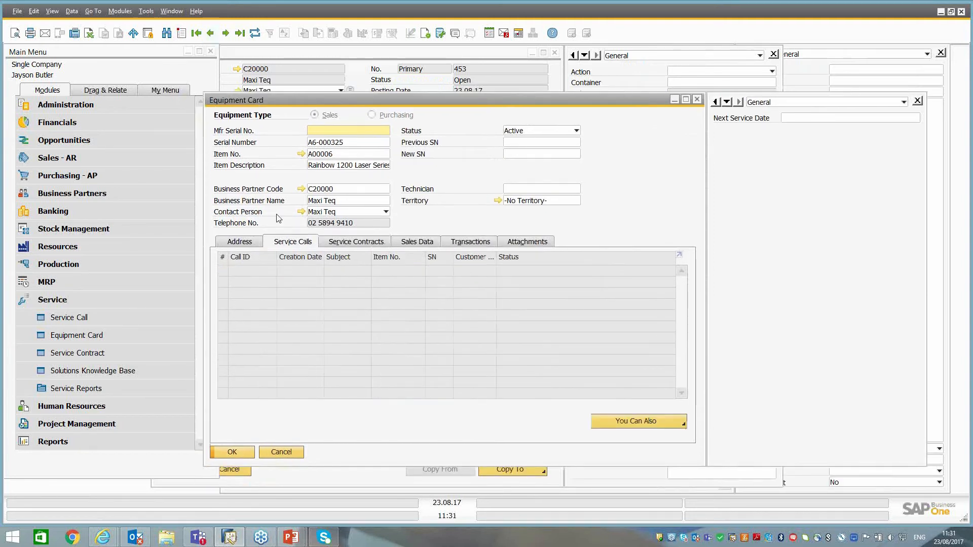
pyautogui.click(211, 34)
pyautogui.click(211, 35)
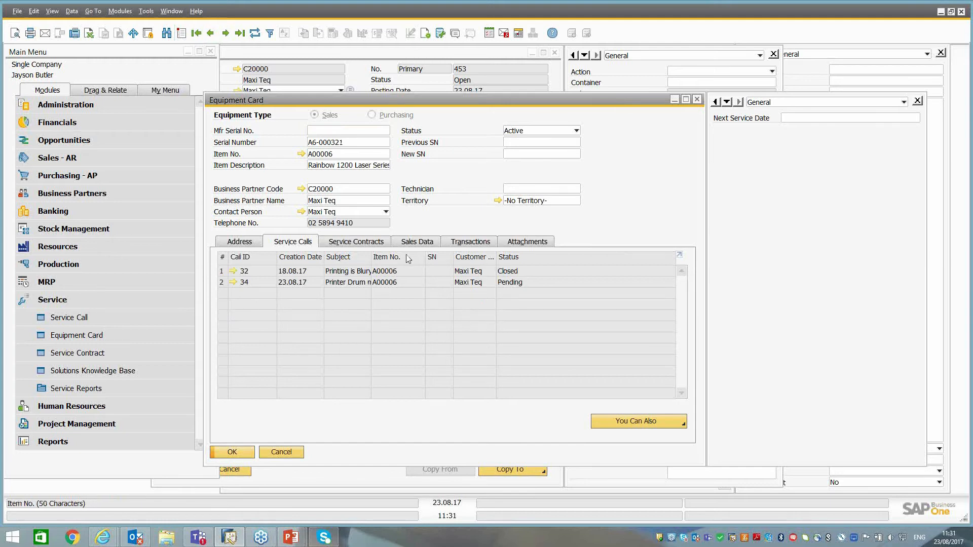
# Widen the Subject column in the equipment card's service call list to read the full subjects.
pyautogui.click(340, 273)
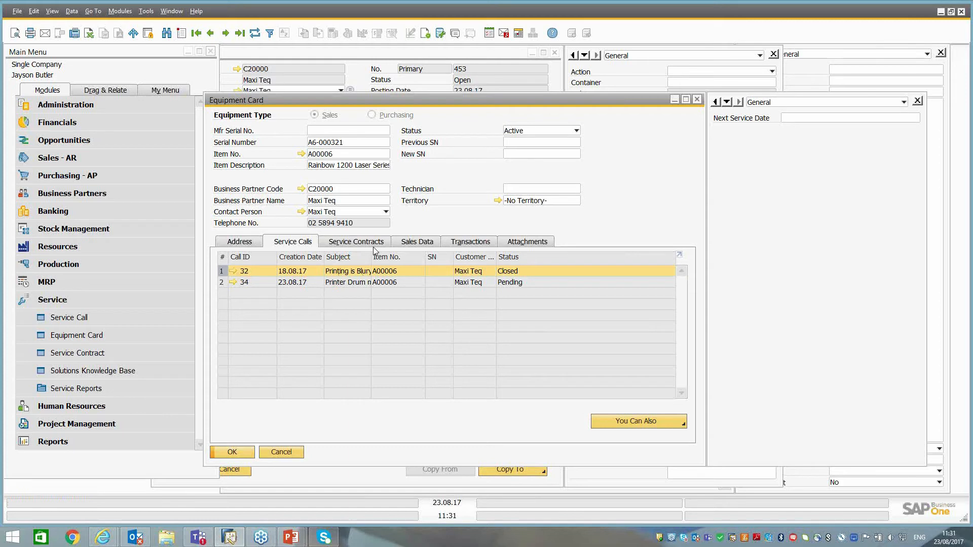
pyautogui.moveTo(372, 257); pyautogui.dragTo(382, 258)
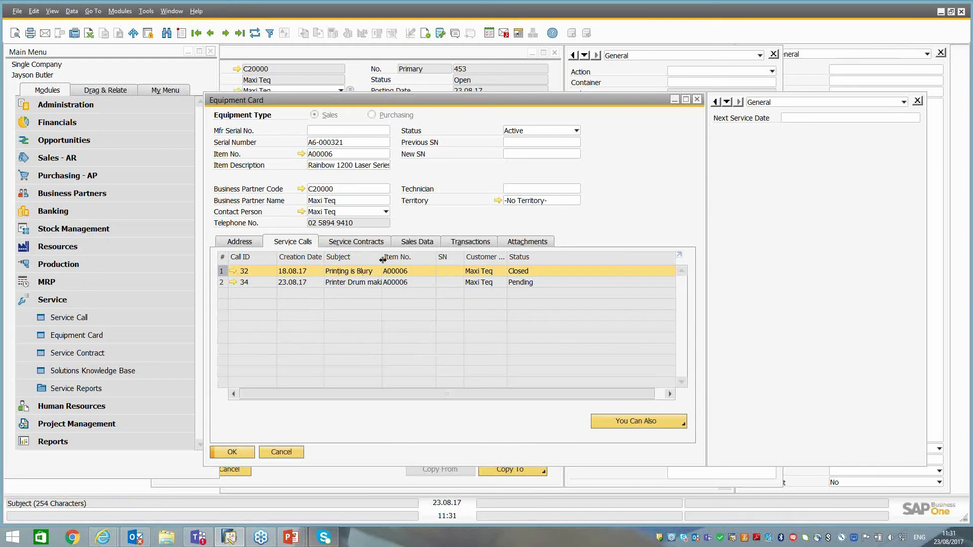
pyautogui.click(380, 259)
pyautogui.moveTo(382, 258); pyautogui.dragTo(442, 258)
pyautogui.click(423, 274)
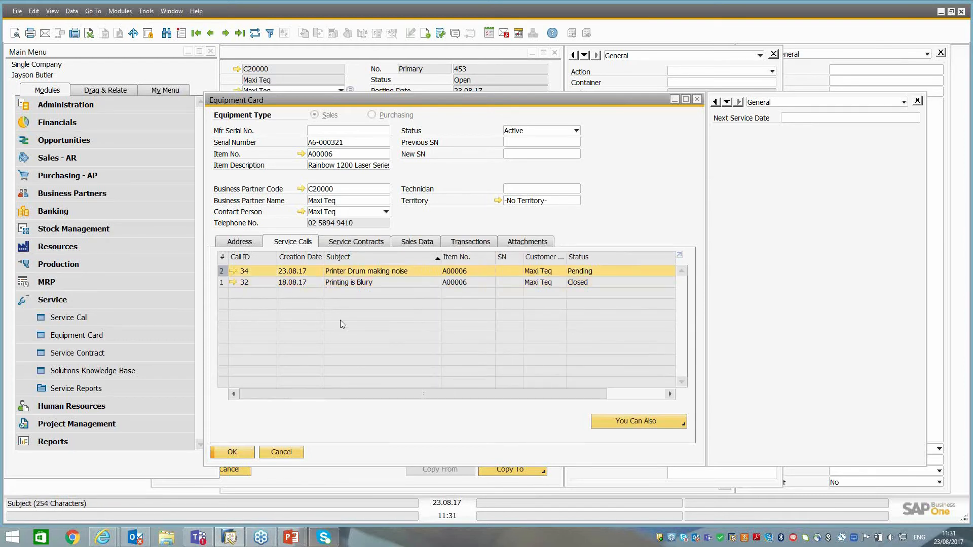
# Open the service call "Printer Drum making noise" and copy its serial number.
pyautogui.click(232, 271)
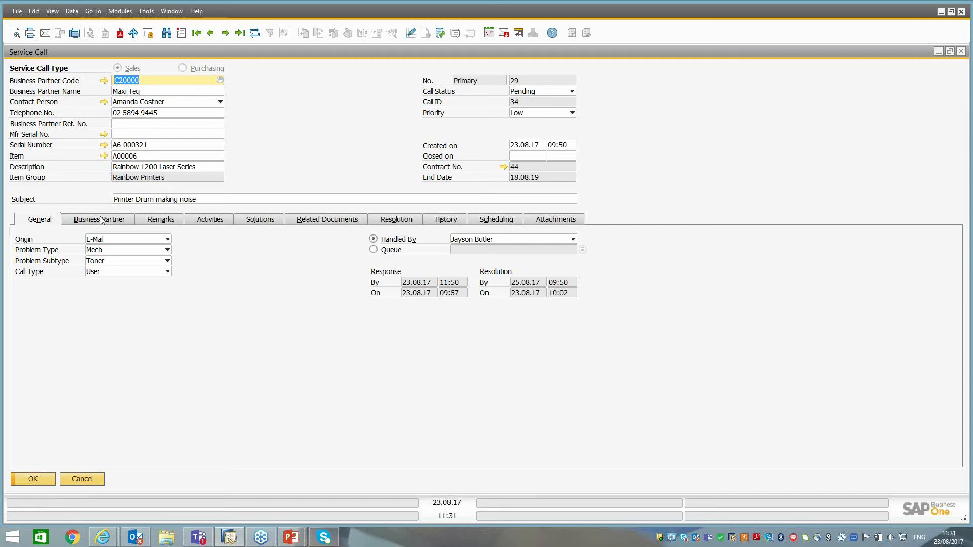
pyautogui.rightClick(131, 147)
pyautogui.click(156, 166)
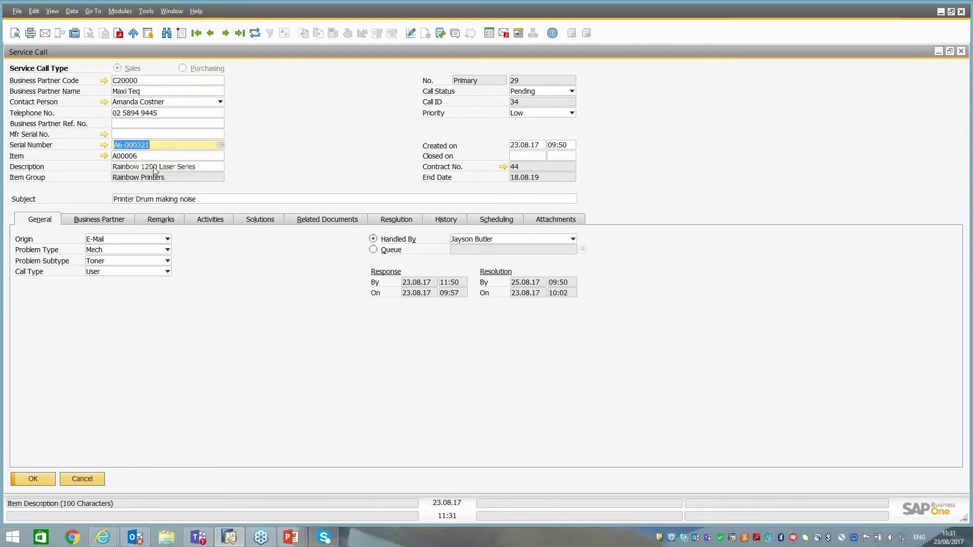
# Start a new service call for serial number A6-000321 and acknowledge the credit limit message.
pyautogui.click(180, 34)
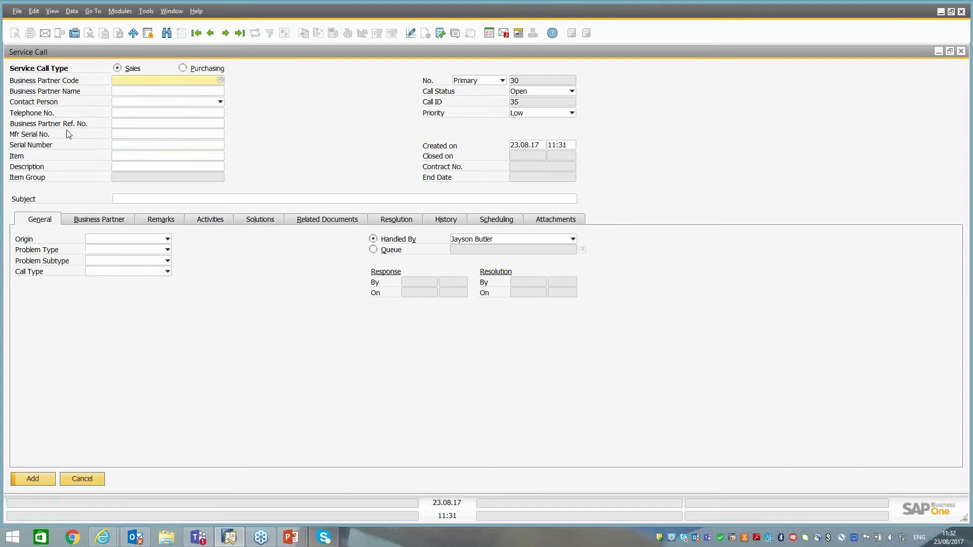
pyautogui.click(121, 143)
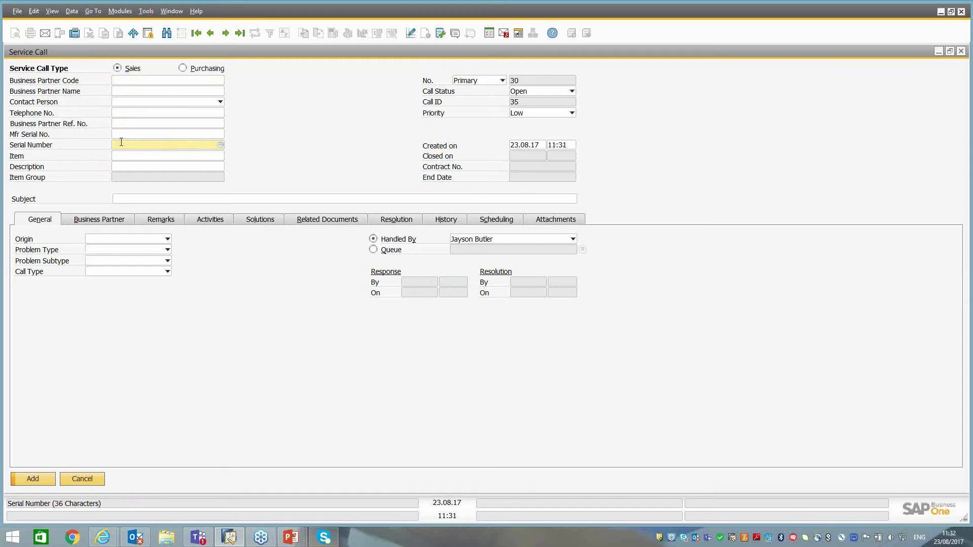
pyautogui.hotkey('ctrl', 'v')
pyautogui.press('Tab')
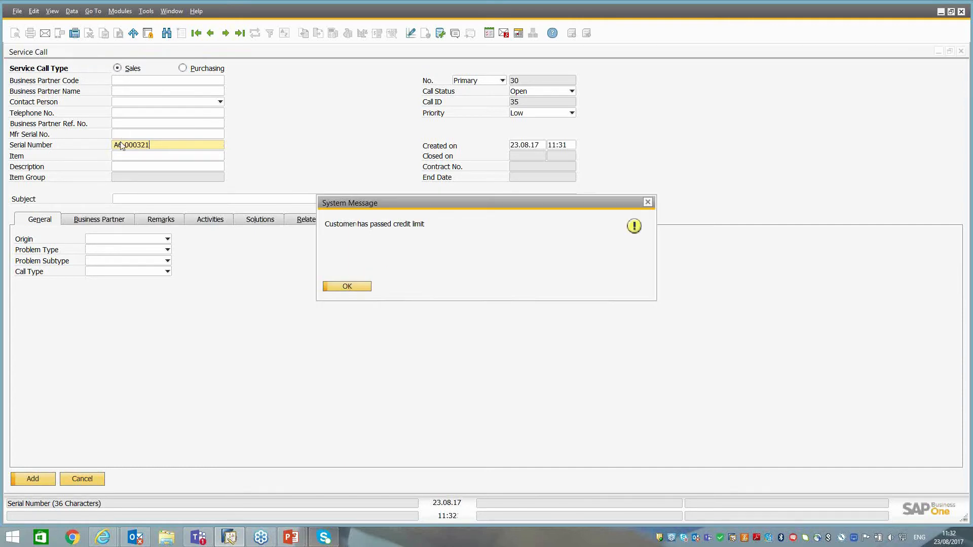
pyautogui.click(342, 290)
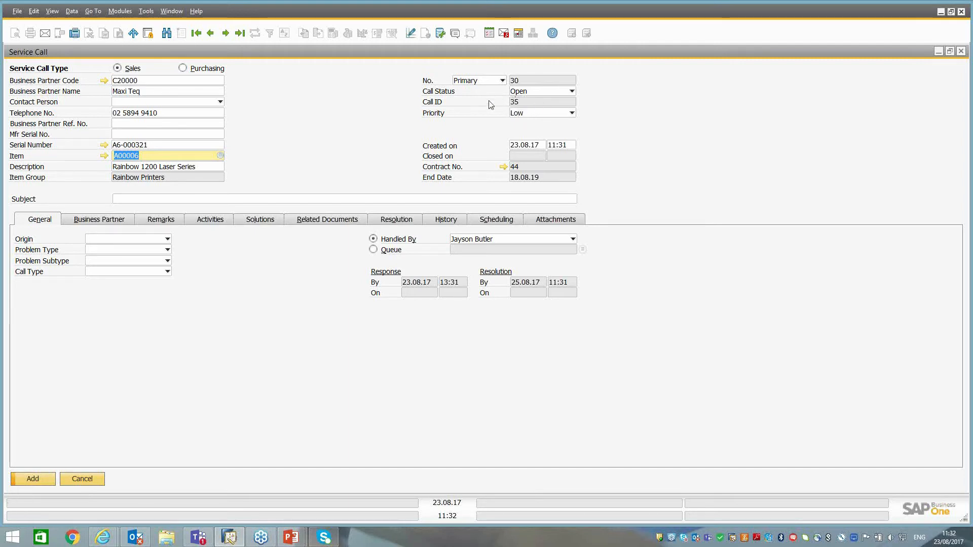
# Check the available call statuses for the new service call without changing the status.
pyautogui.click(517, 108)
pyautogui.click(532, 93)
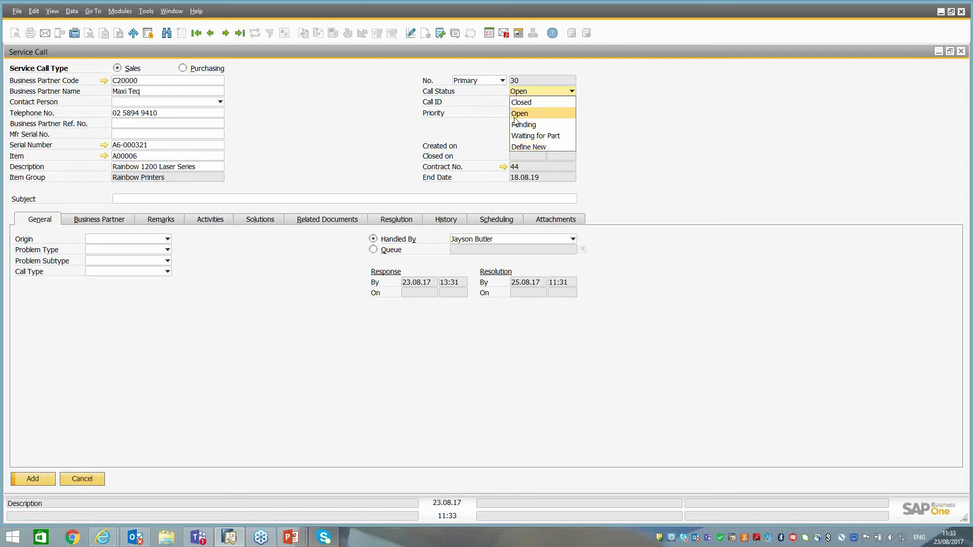
pyautogui.click(663, 142)
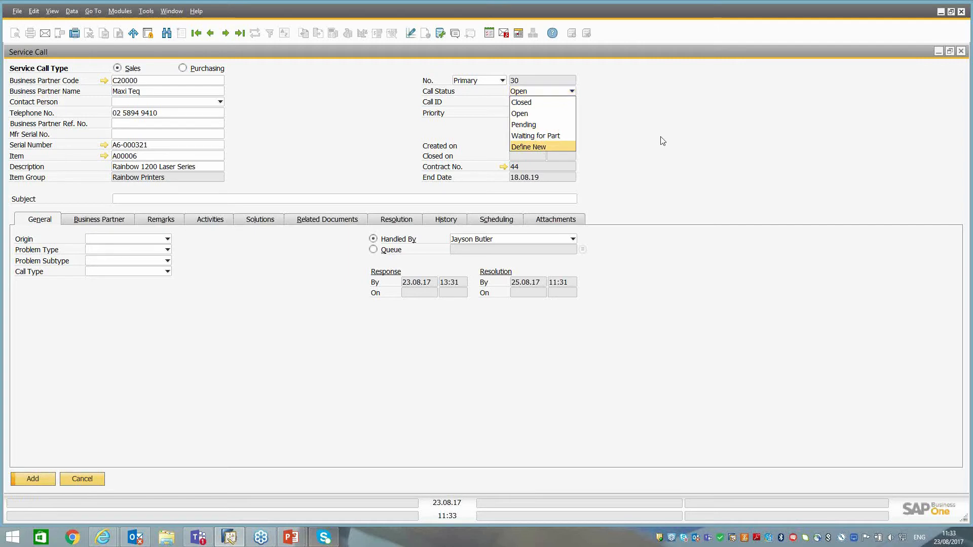
# Enter "Colour printing not working" as the service call's subject.
pyautogui.click(124, 201)
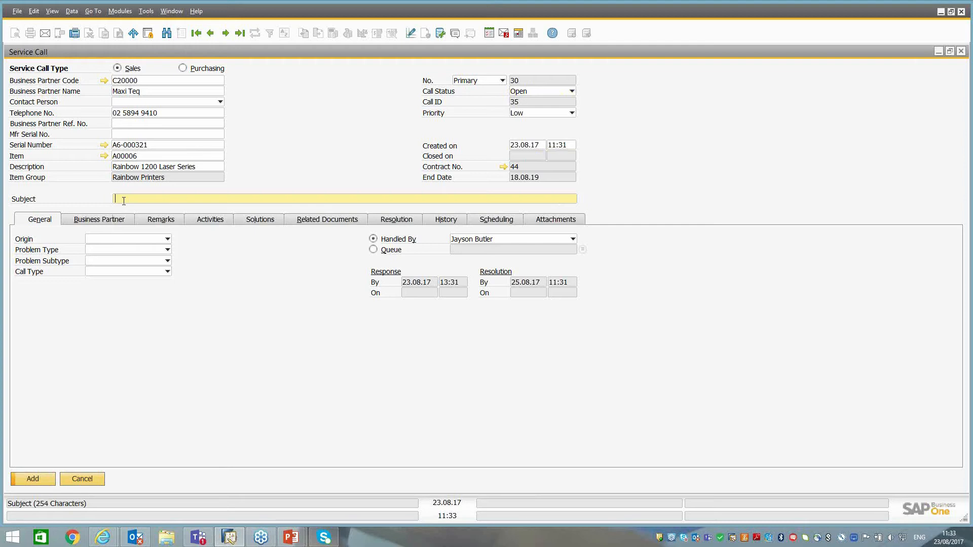
pyautogui.write('Colour printing not working')
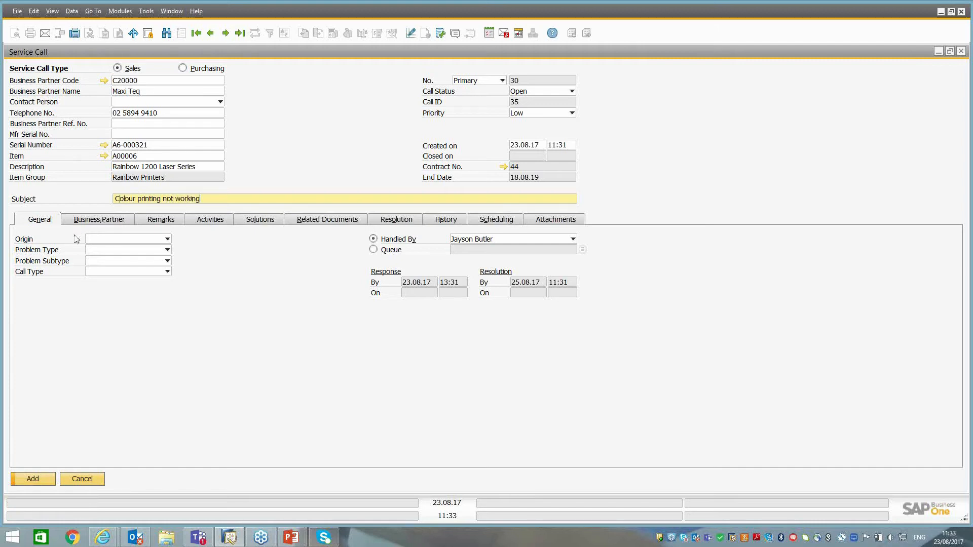
# Classify the service call with origin E-Mail, problem type Mech, problem subtype Toner and call type User.
pyautogui.click(97, 239)
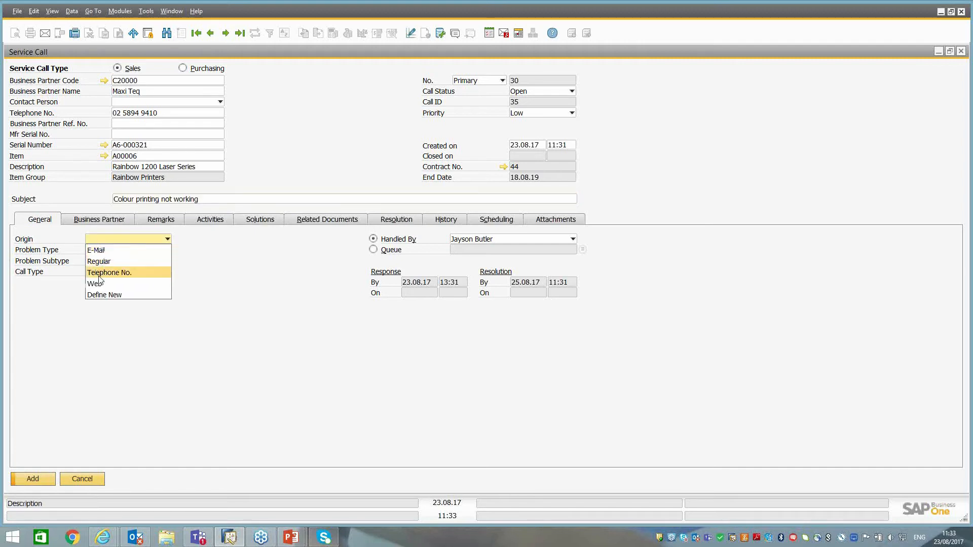
pyautogui.click(96, 250)
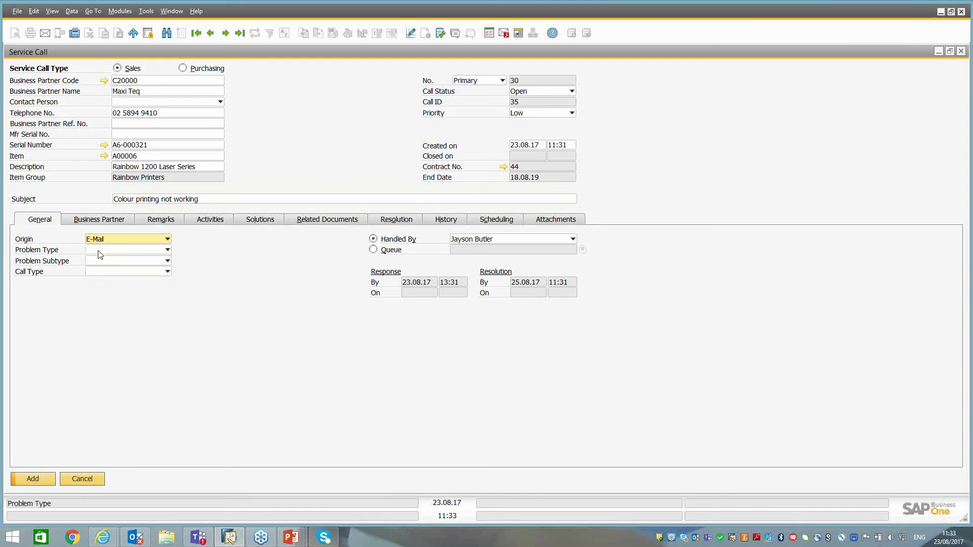
pyautogui.click(99, 251)
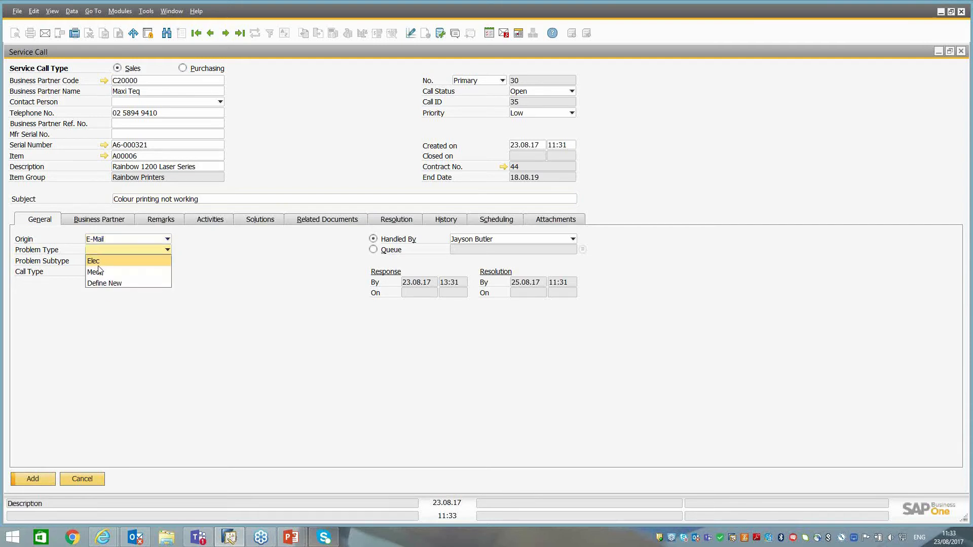
pyautogui.click(95, 272)
pyautogui.click(92, 263)
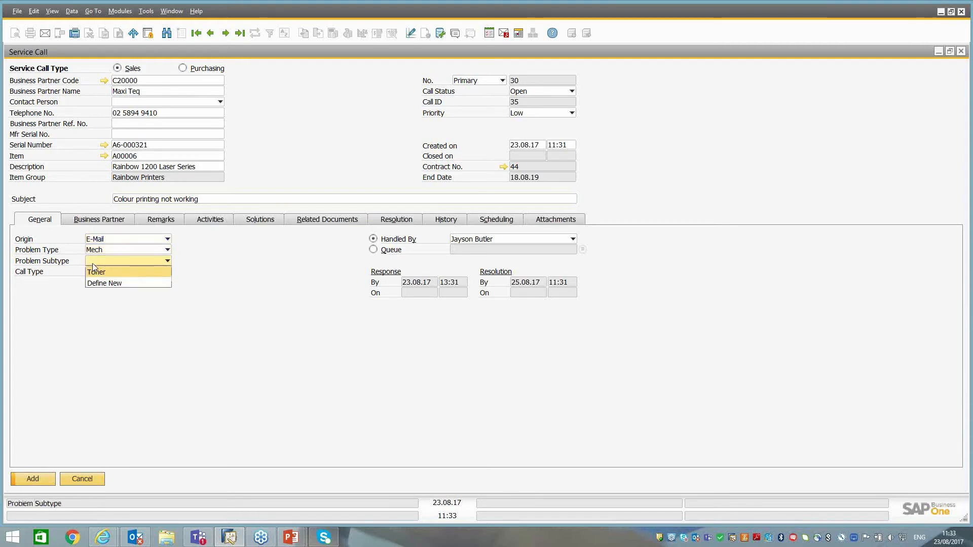
pyautogui.click(103, 272)
pyautogui.click(98, 272)
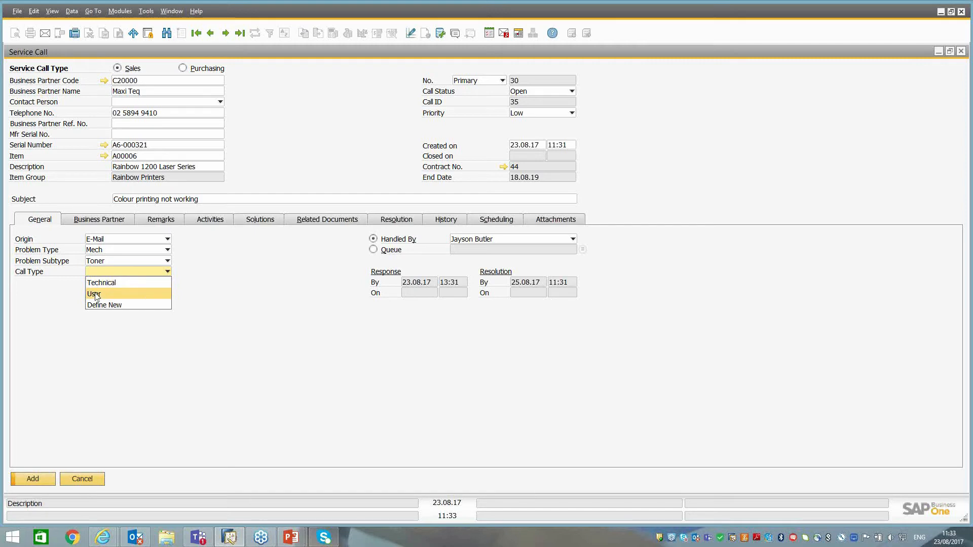
pyautogui.click(95, 294)
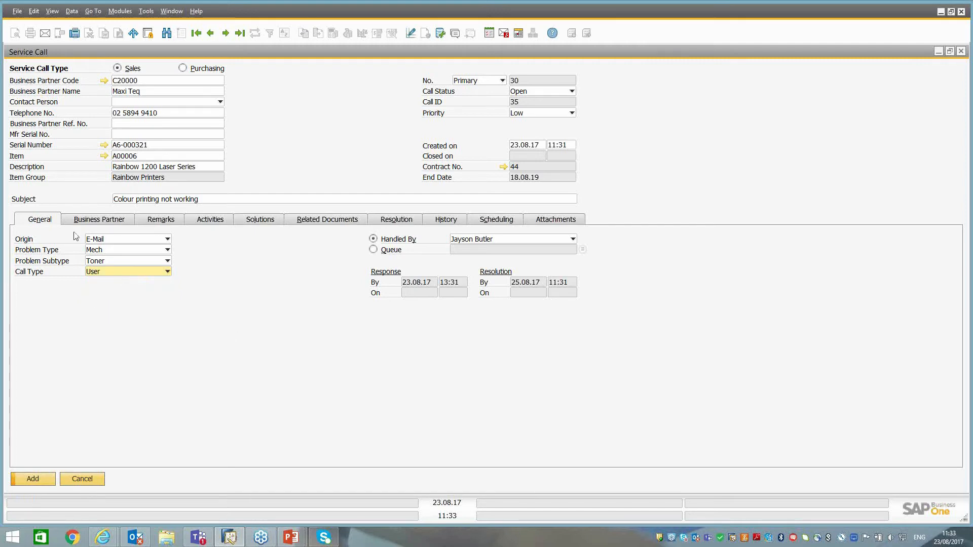
# Check the handler selection, add the new service call and bring the saved record back up.
pyautogui.click(481, 240)
pyautogui.click(481, 241)
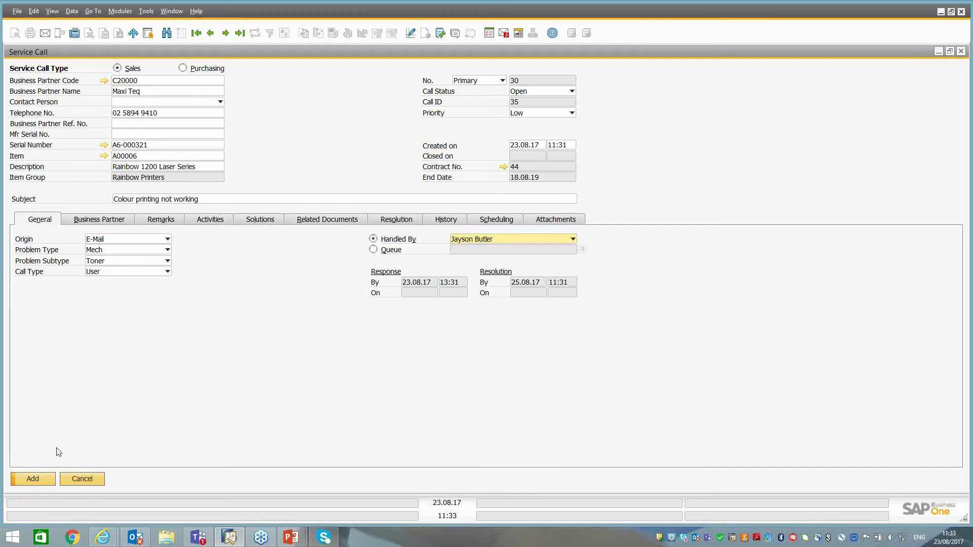
pyautogui.click(32, 480)
pyautogui.click(211, 36)
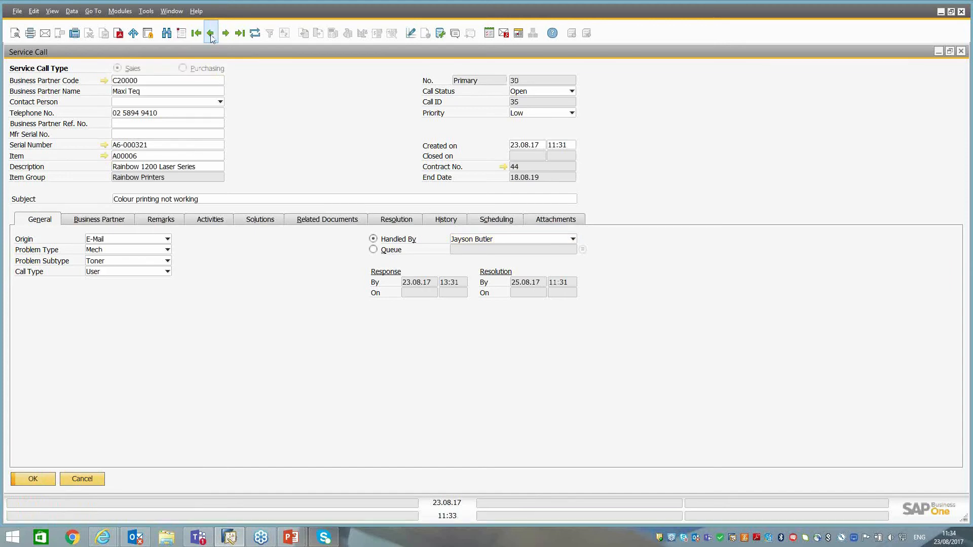
# Check the ship-to options in the service call's business partner details.
pyautogui.click(86, 222)
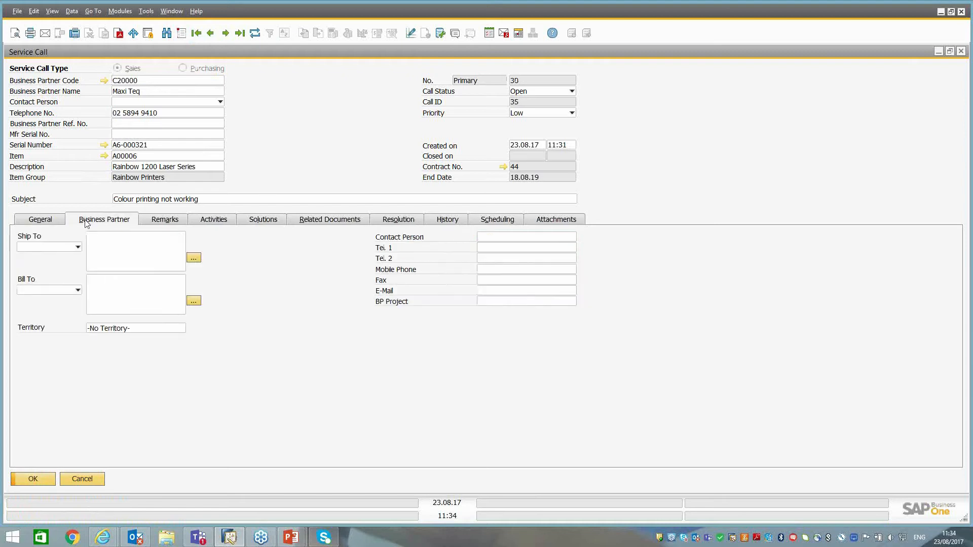
pyautogui.click(46, 248)
pyautogui.click(45, 247)
pyautogui.click(47, 248)
pyautogui.click(46, 249)
# Enter "general remarks" in the service call's remarks.
pyautogui.click(170, 221)
pyautogui.click(131, 266)
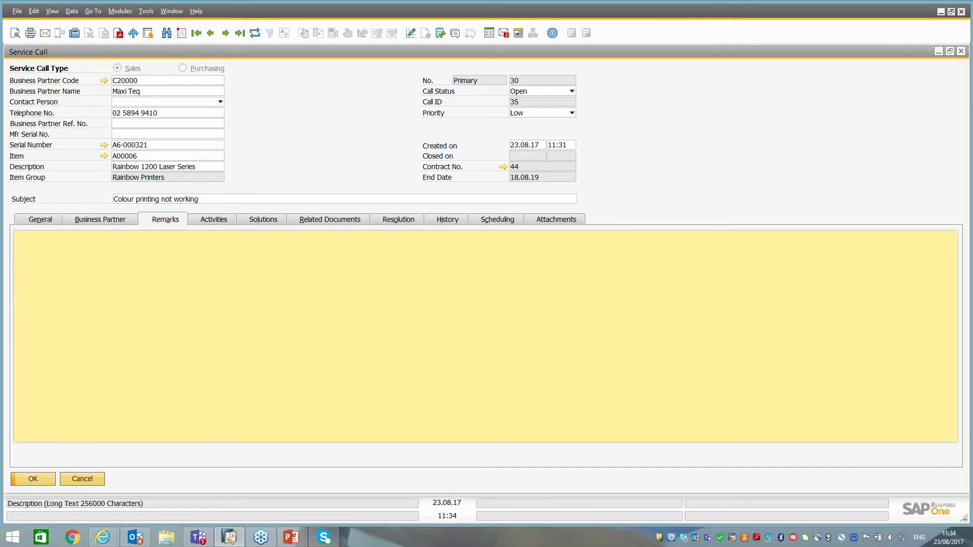
pyautogui.write('general remars')
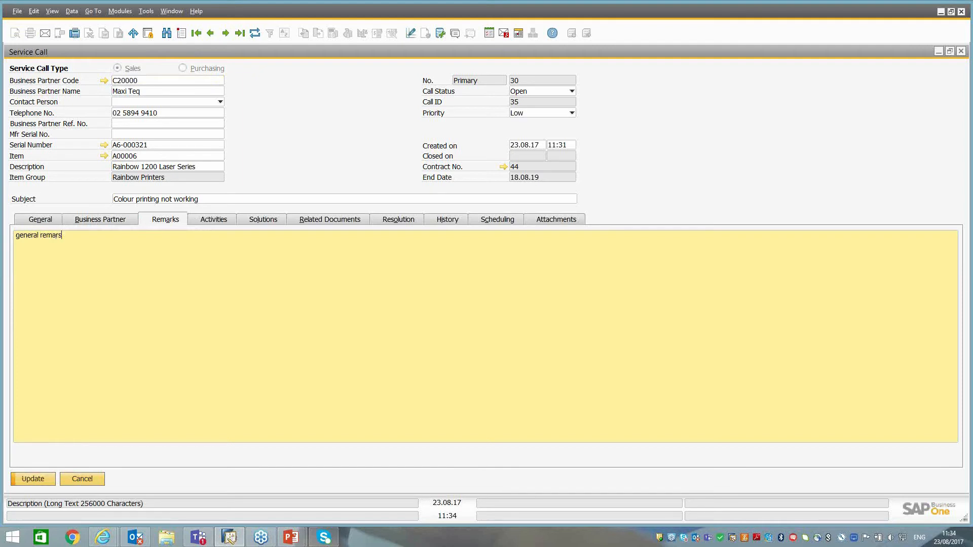
pyautogui.press('BackSpace')
pyautogui.write('ks')
pyautogui.press('Tab')
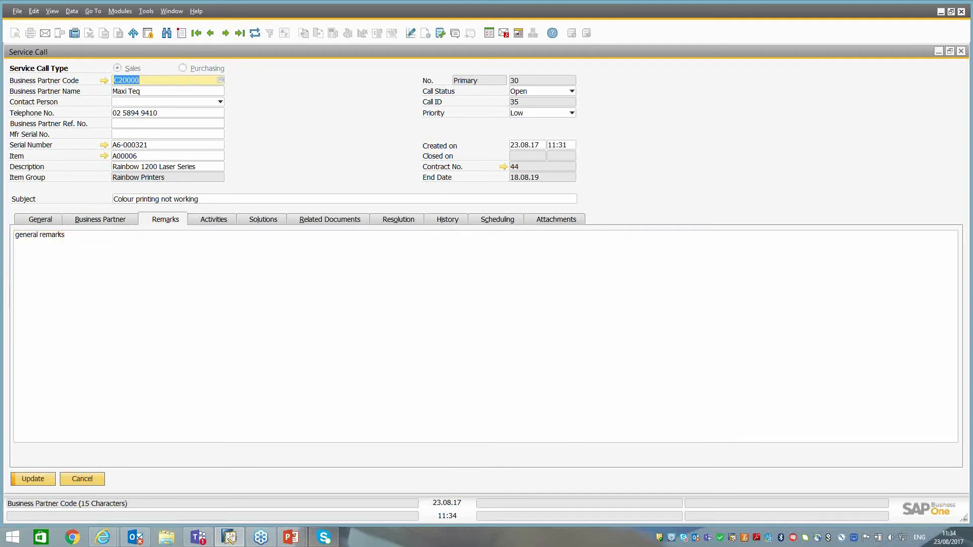
# Open a new activity from the service call, view its linked document and attachment options, and cancel it.
pyautogui.click(203, 220)
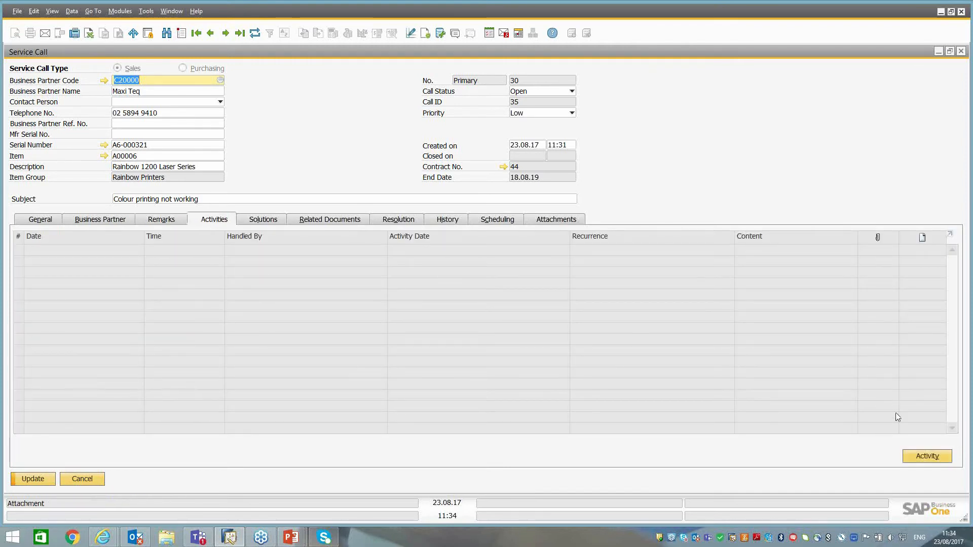
pyautogui.click(925, 458)
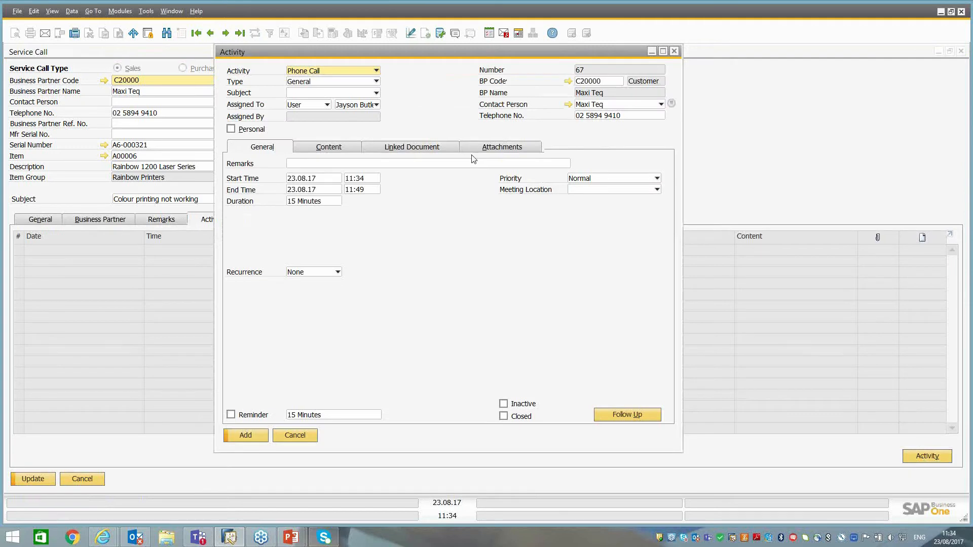
pyautogui.click(411, 148)
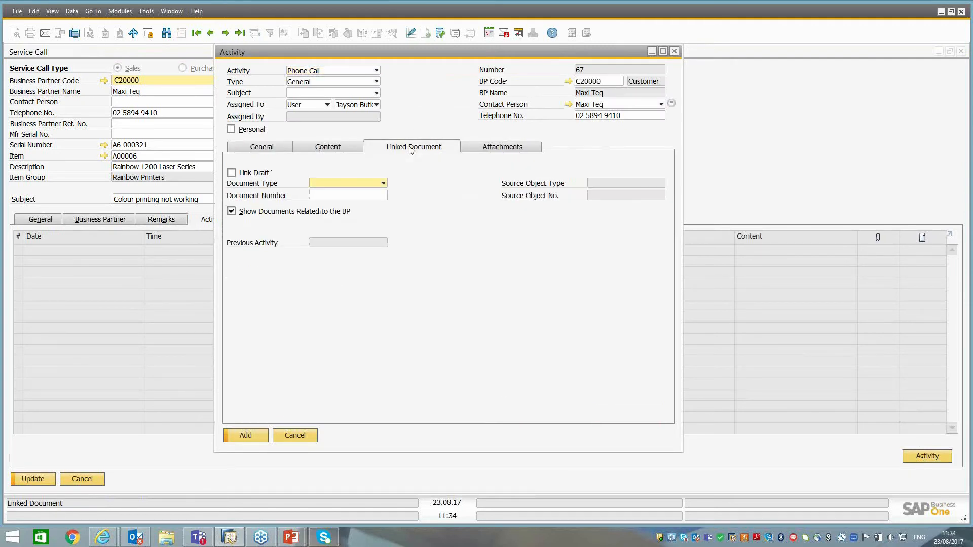
pyautogui.click(490, 148)
pyautogui.click(304, 437)
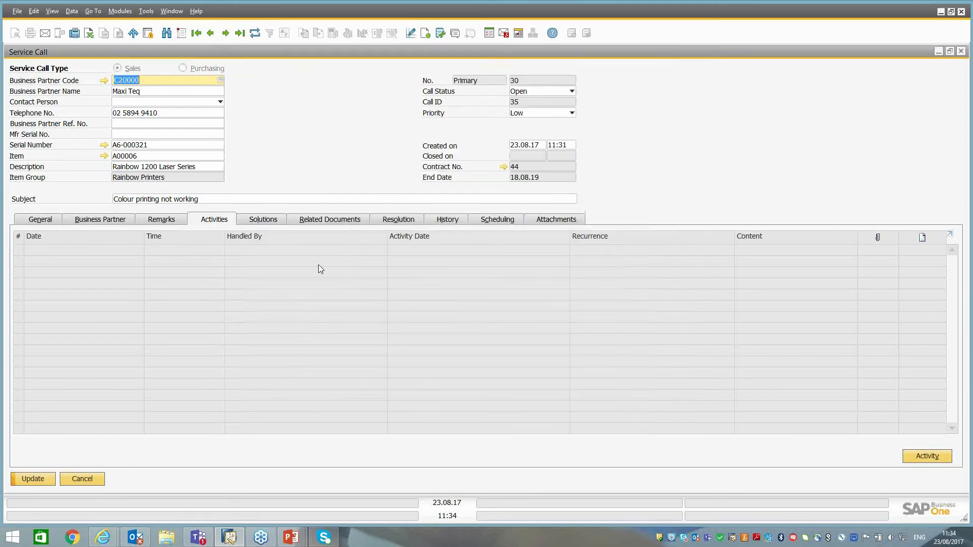
# Open the service call's recommended solutions, search the knowledge base for item A00006, and view the HP printer CD-ROM solution.
pyautogui.click(268, 221)
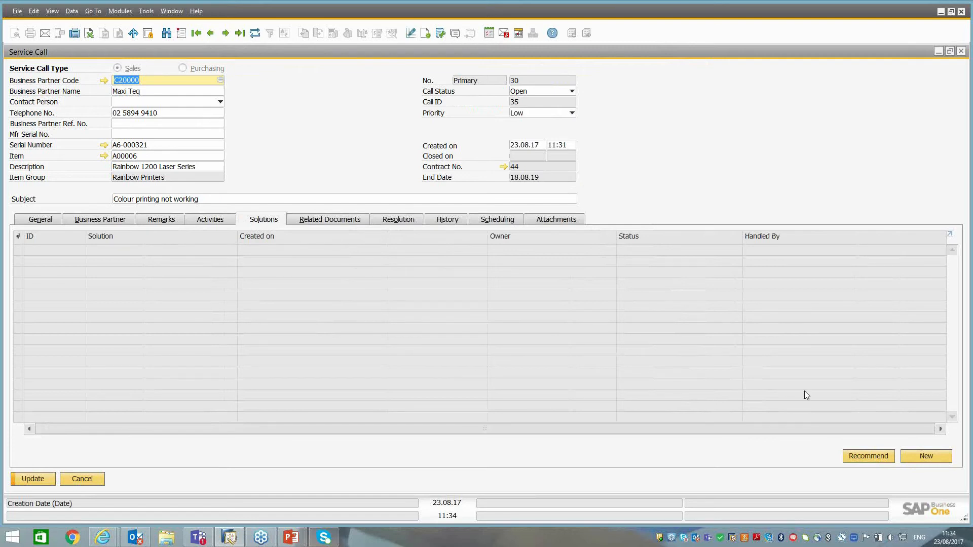
pyautogui.click(872, 457)
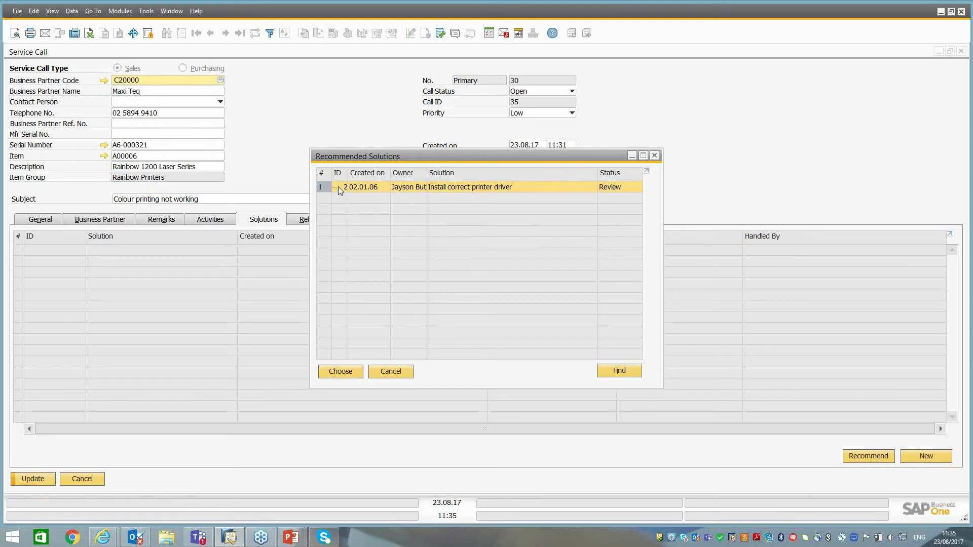
pyautogui.click(621, 371)
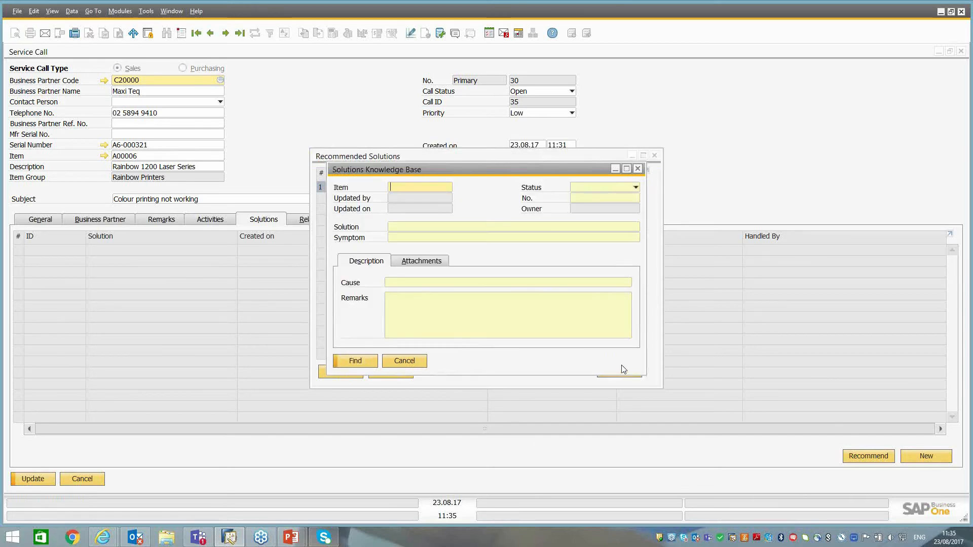
pyautogui.write('A0000')
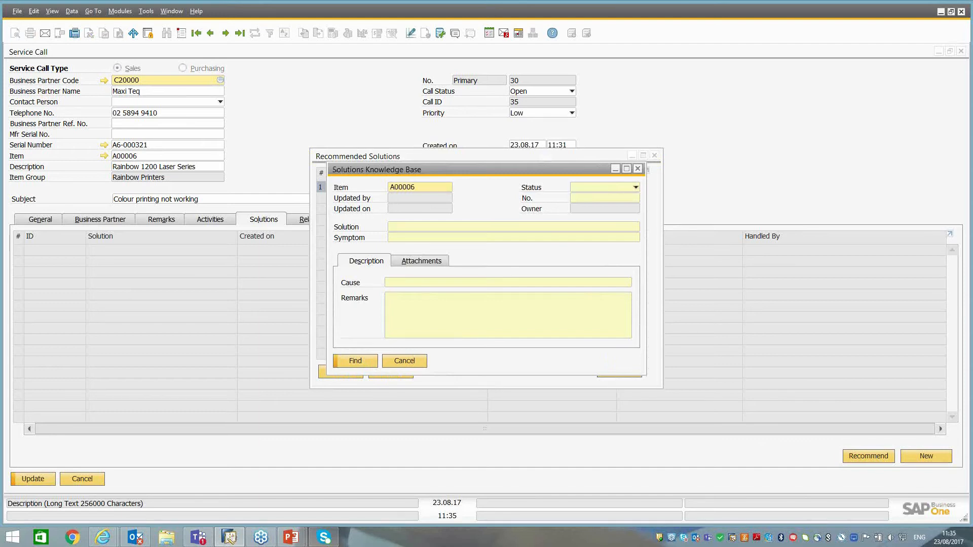
pyautogui.write('6')
pyautogui.click(357, 359)
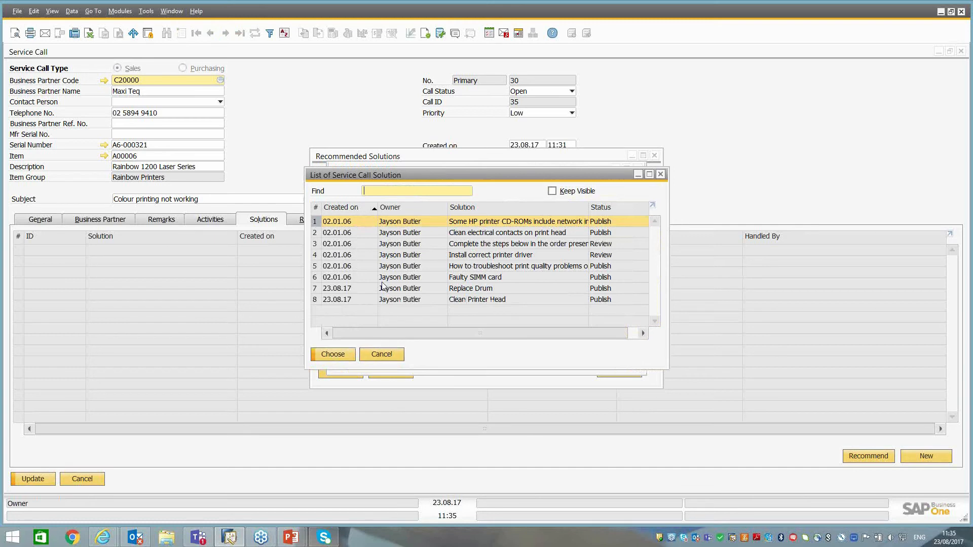
pyautogui.doubleClick(359, 223)
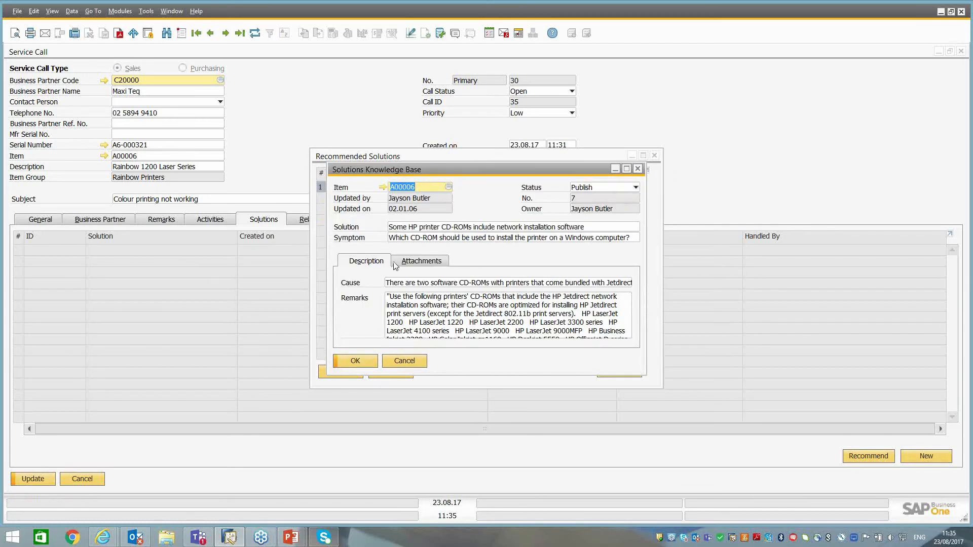
pyautogui.click(408, 366)
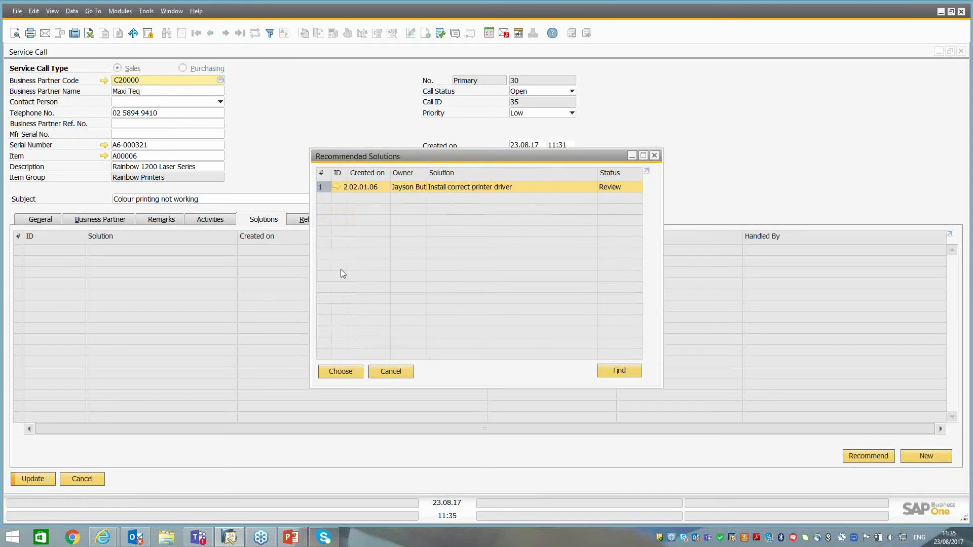
# Link the recommended solution "Install correct printer driver" to the service call and review its remarks and attachments.
pyautogui.click(343, 373)
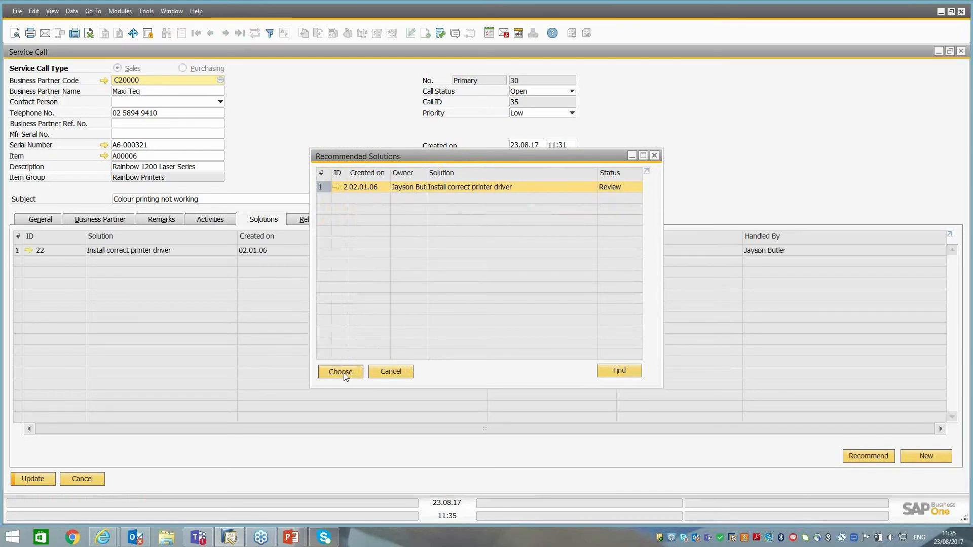
pyautogui.click(28, 250)
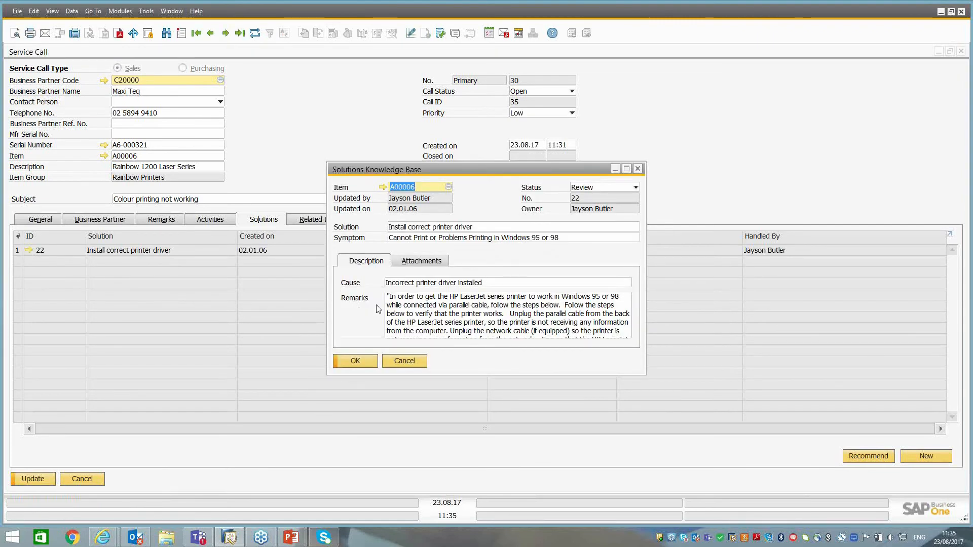
pyautogui.click(397, 306)
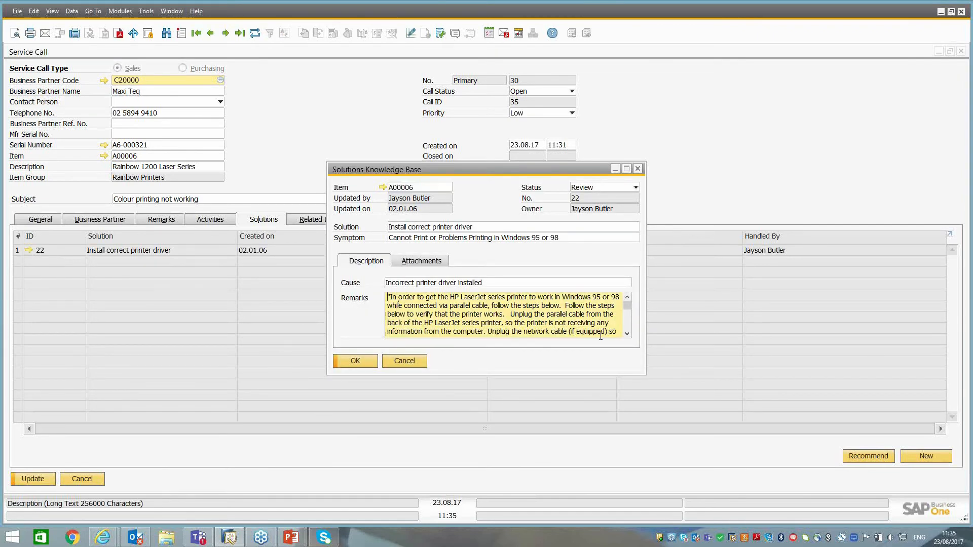
pyautogui.click(627, 334)
pyautogui.moveTo(627, 338); pyautogui.dragTo(627, 337)
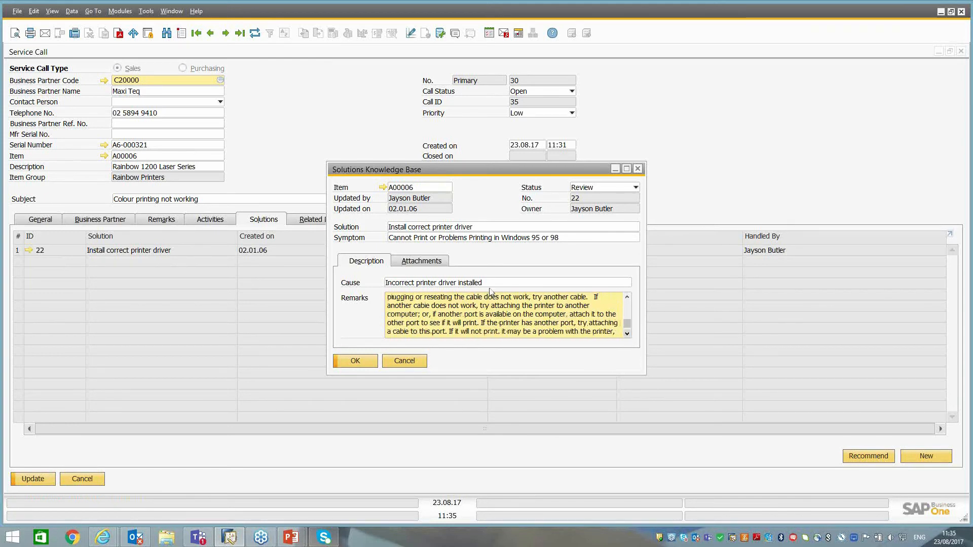
pyautogui.click(421, 261)
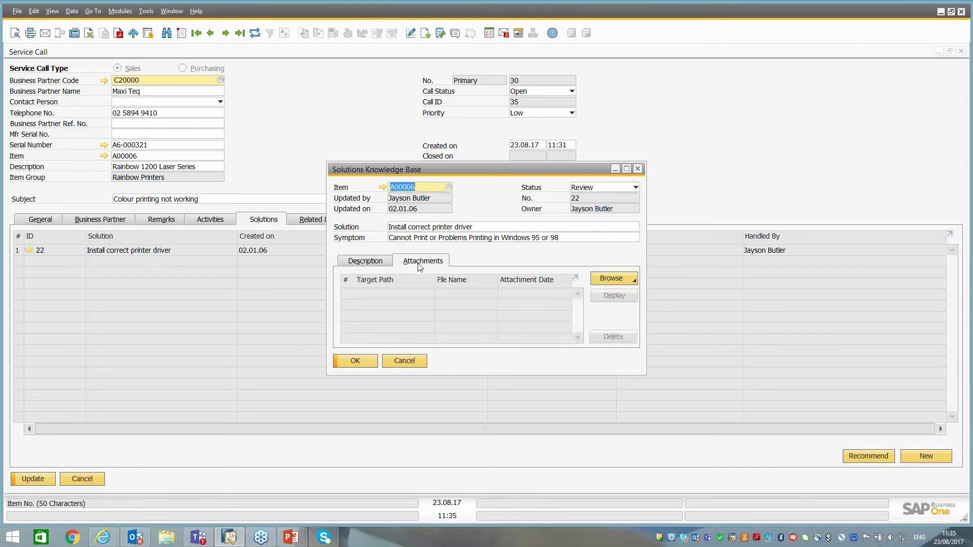
pyautogui.click(365, 262)
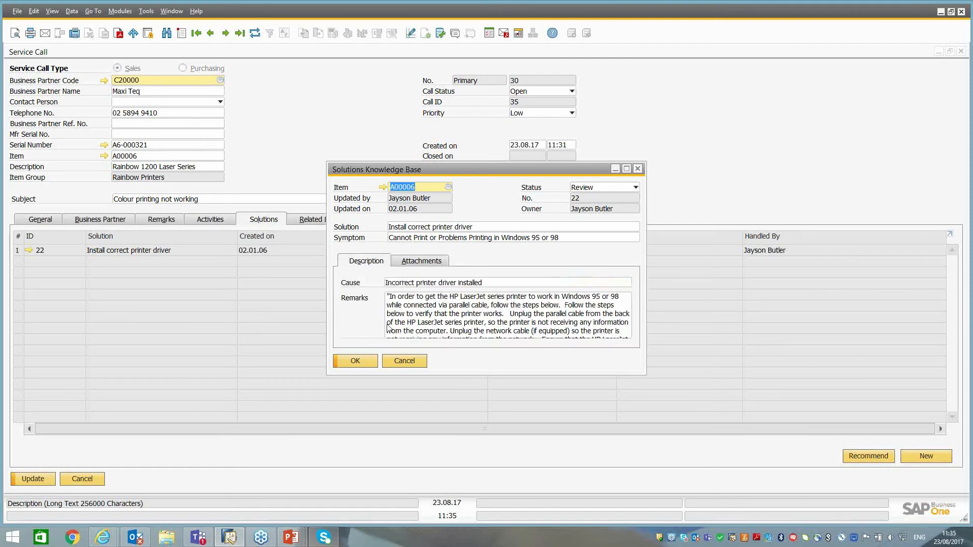
pyautogui.click(416, 360)
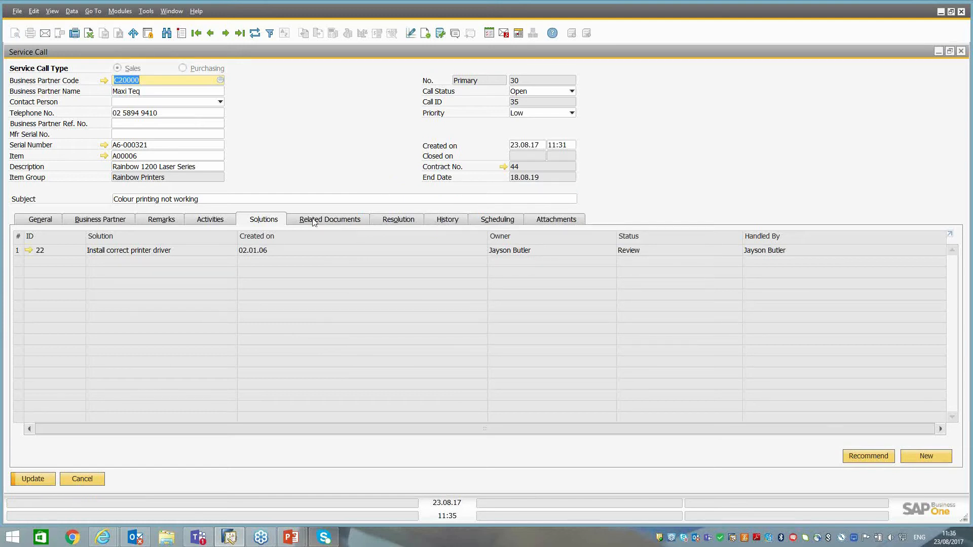
# Recheck the service call's activities and solutions and save the call with the linked solution.
pyautogui.click(213, 222)
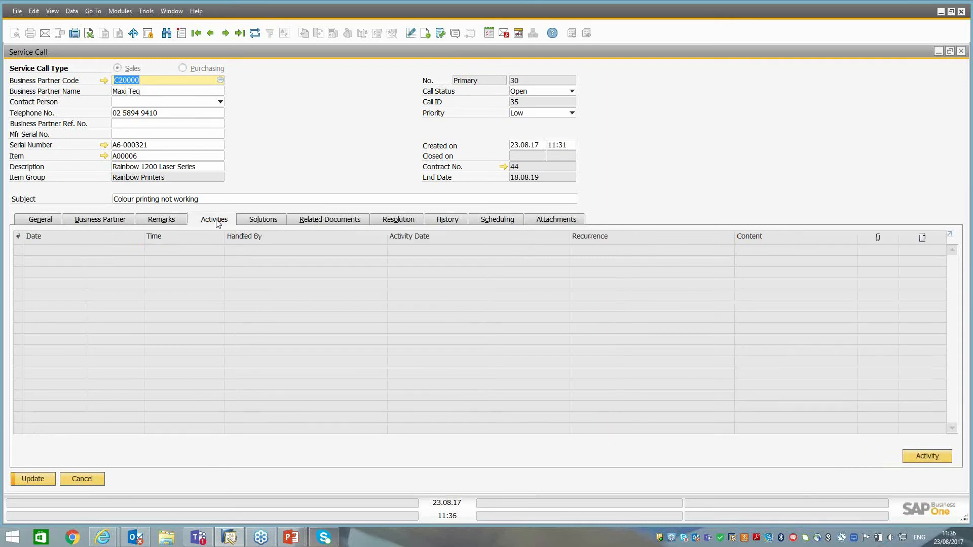
pyautogui.click(258, 224)
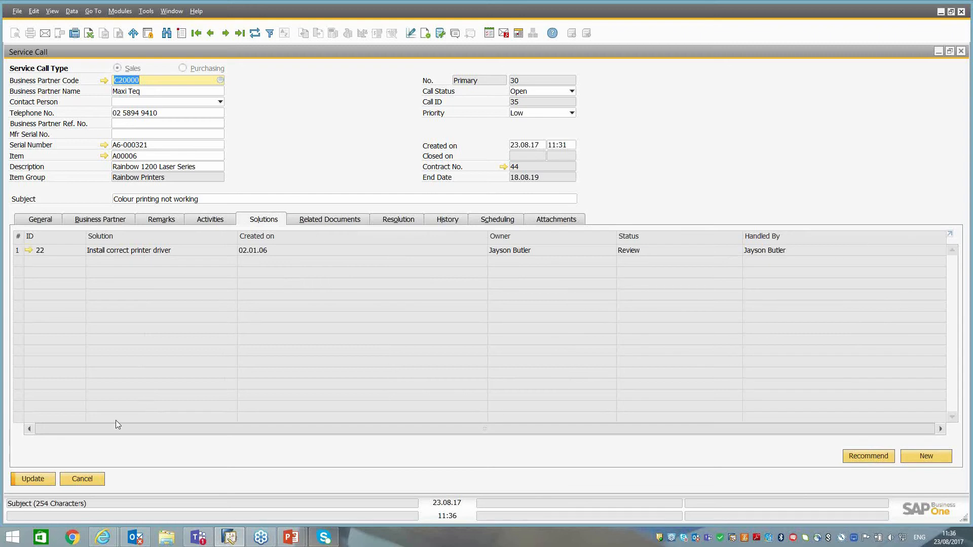
pyautogui.click(41, 482)
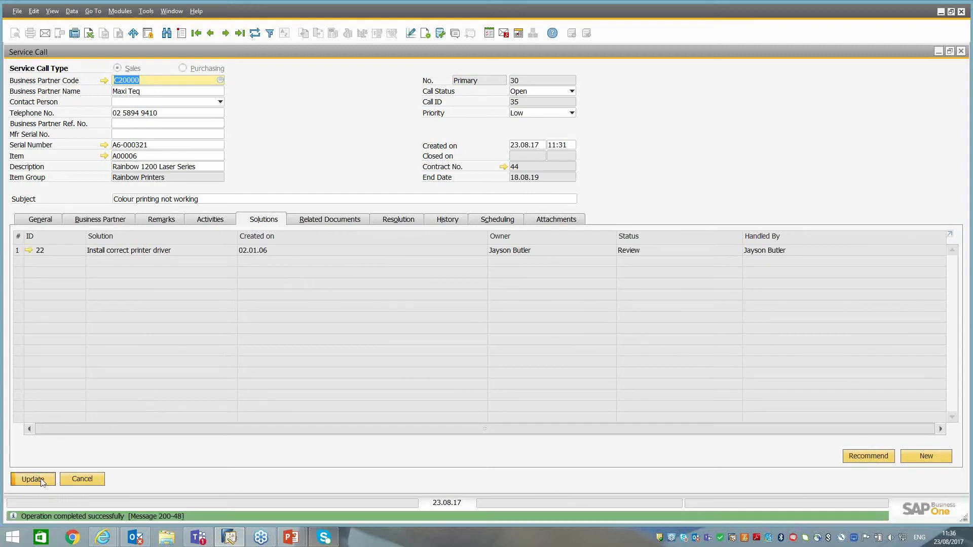
# Check the service call's related documents, its general response and resolution times, and its contract number.
pyautogui.click(312, 219)
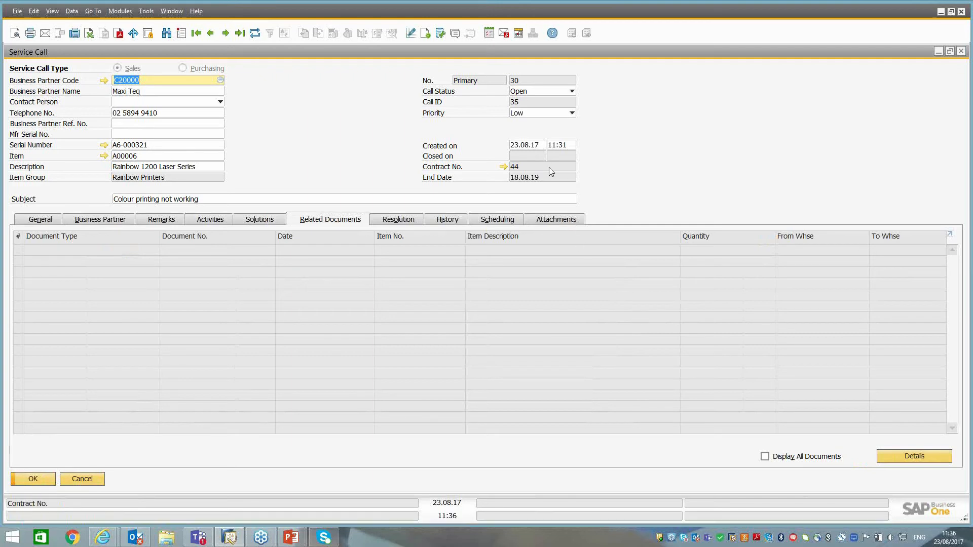
pyautogui.click(43, 222)
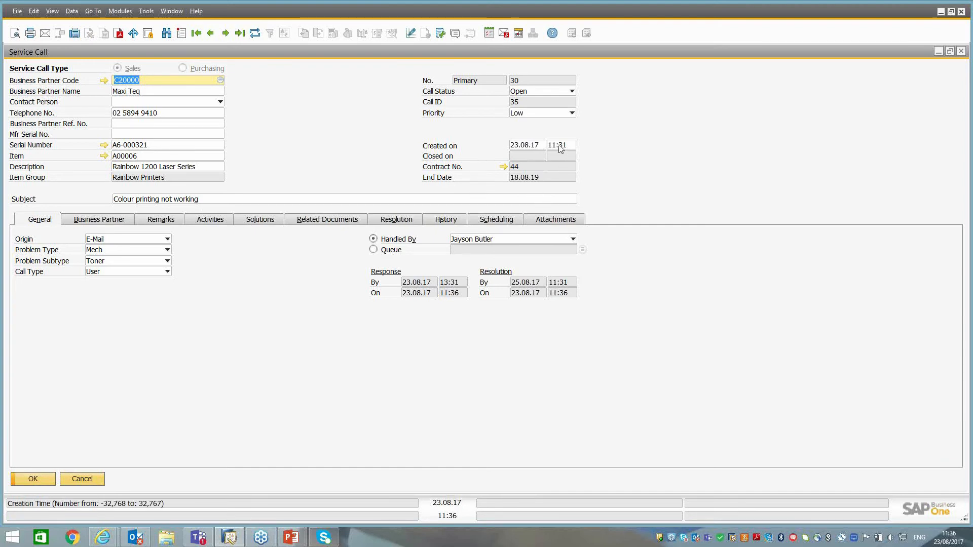
pyautogui.click(506, 166)
pyautogui.press('ctrl')
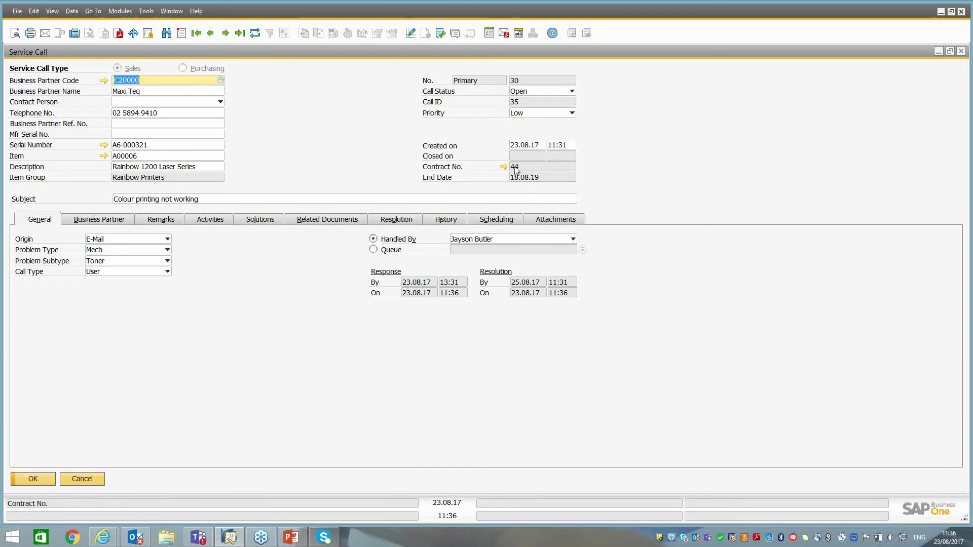
pyautogui.press('ctrl')
pyautogui.press('ctrl')
# Open the details of the service call's related documents, covering items, labour and travel.
pyautogui.click(308, 223)
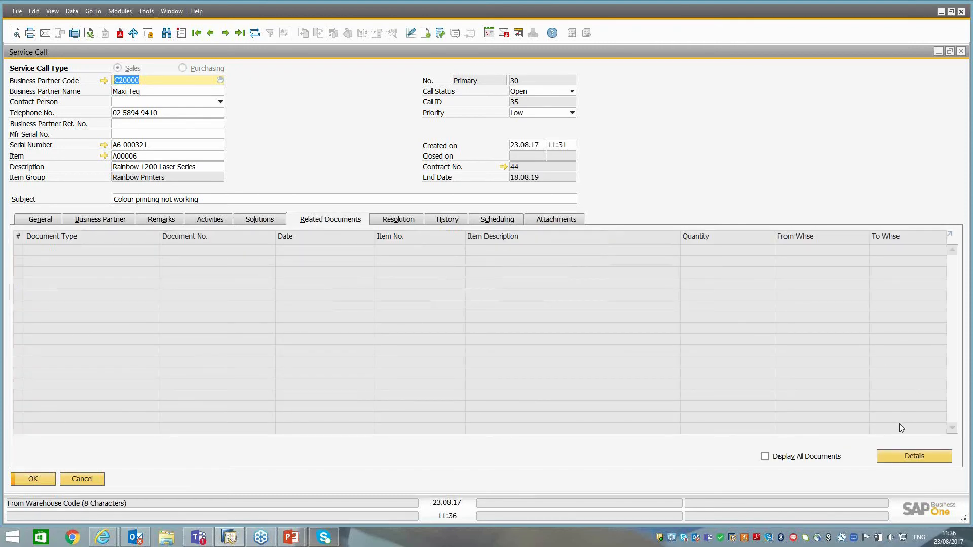
pyautogui.click(907, 460)
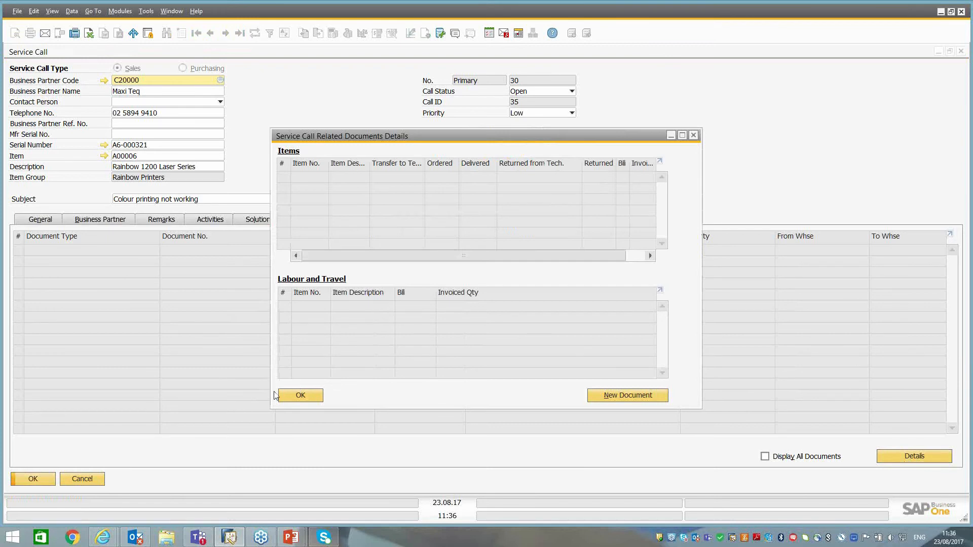
pyautogui.click(302, 397)
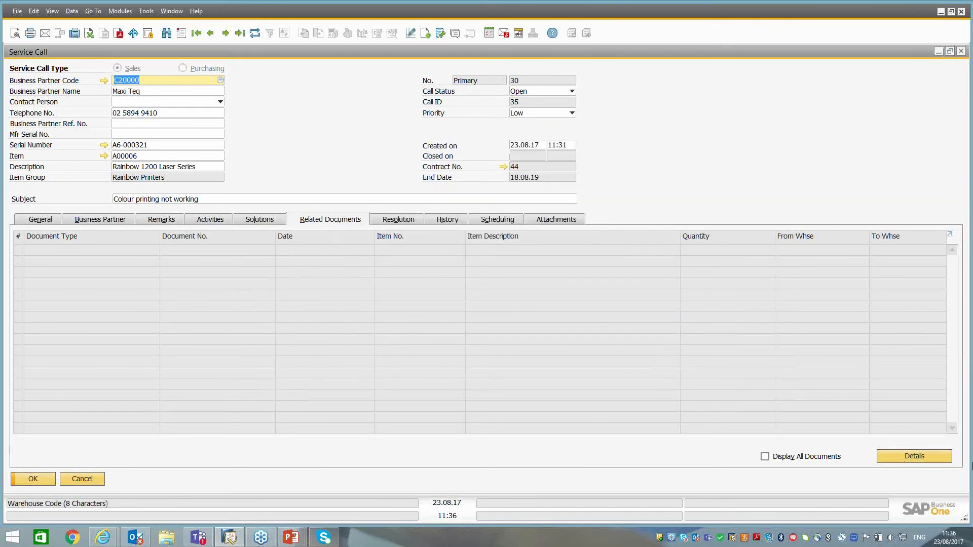
pyautogui.click(910, 458)
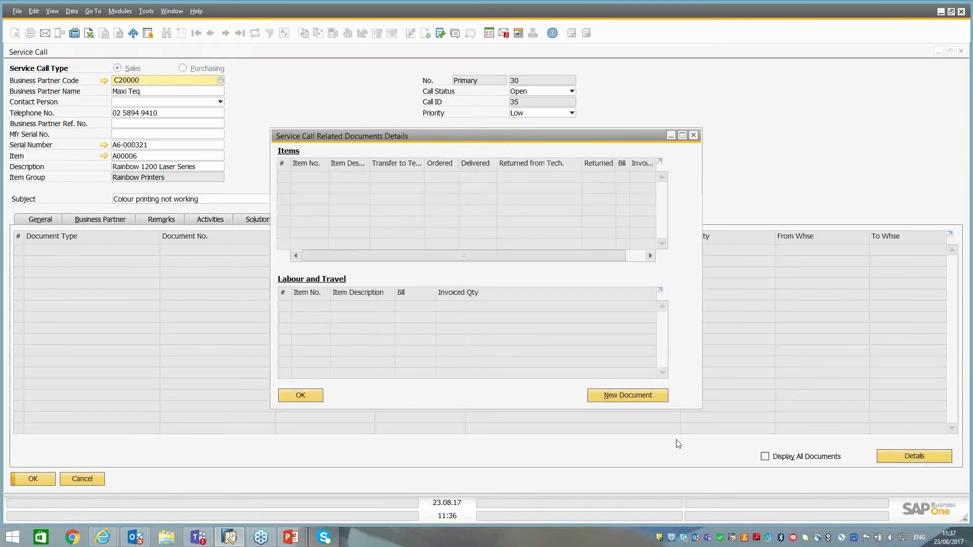
# Check the AP document types for a new related document, switch back to AR Documents and start a Sales Quotation.
pyautogui.click(622, 398)
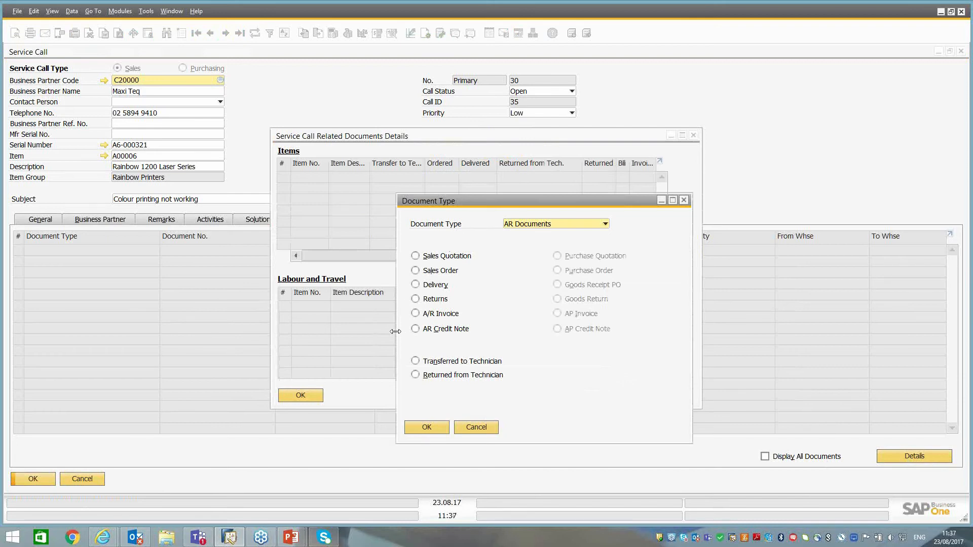
pyautogui.click(574, 227)
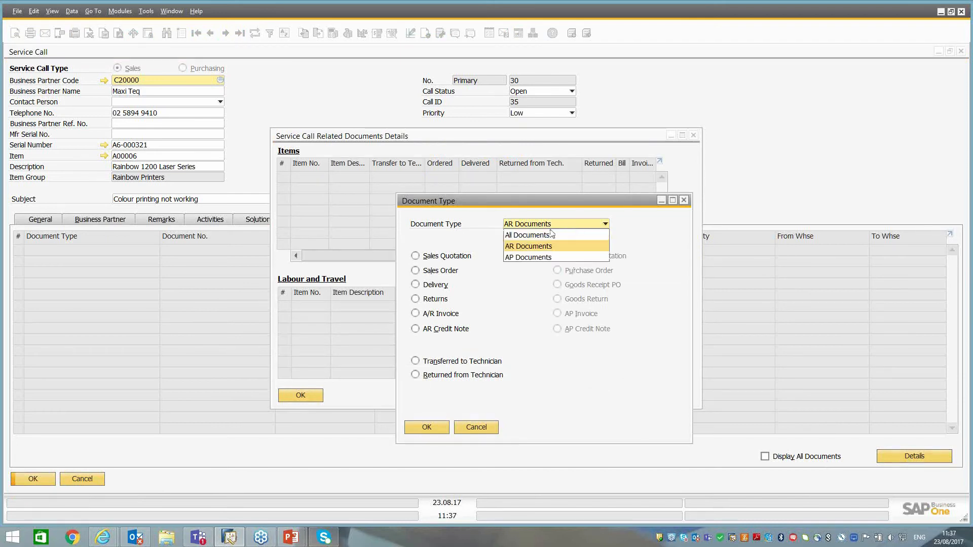
pyautogui.click(533, 260)
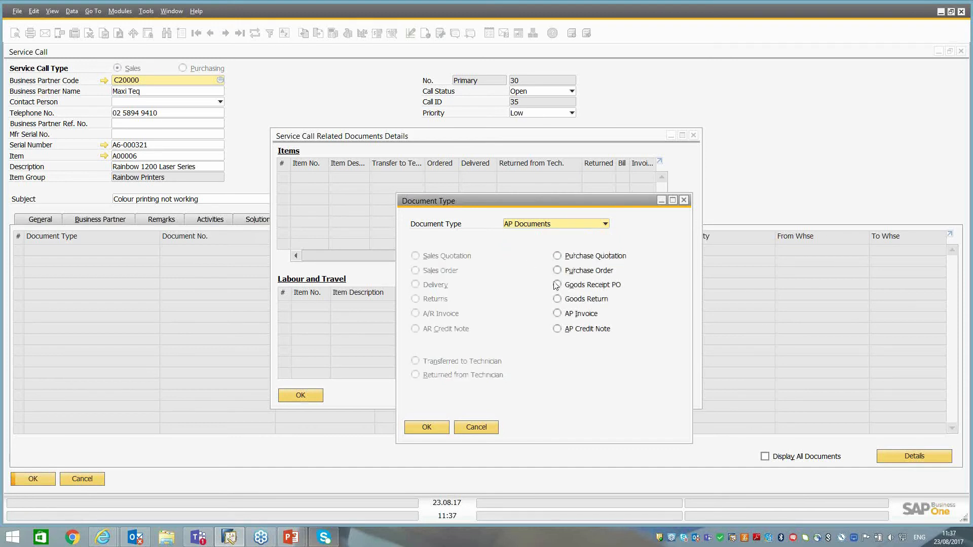
pyautogui.click(538, 226)
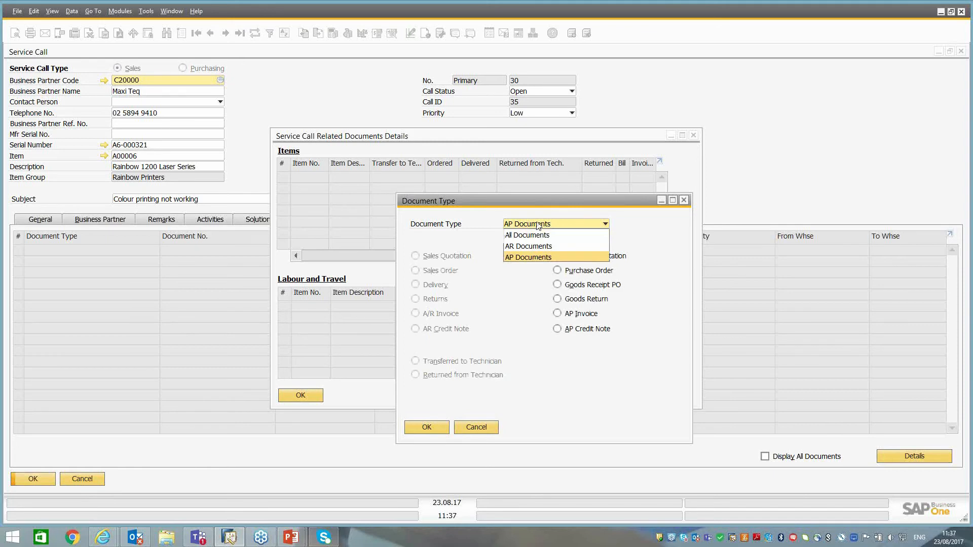
pyautogui.click(528, 246)
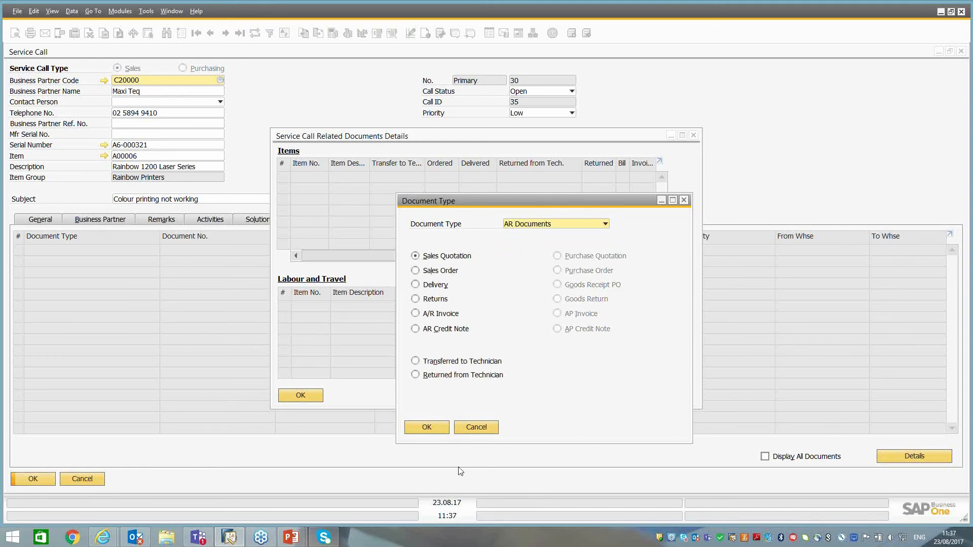
pyautogui.click(427, 428)
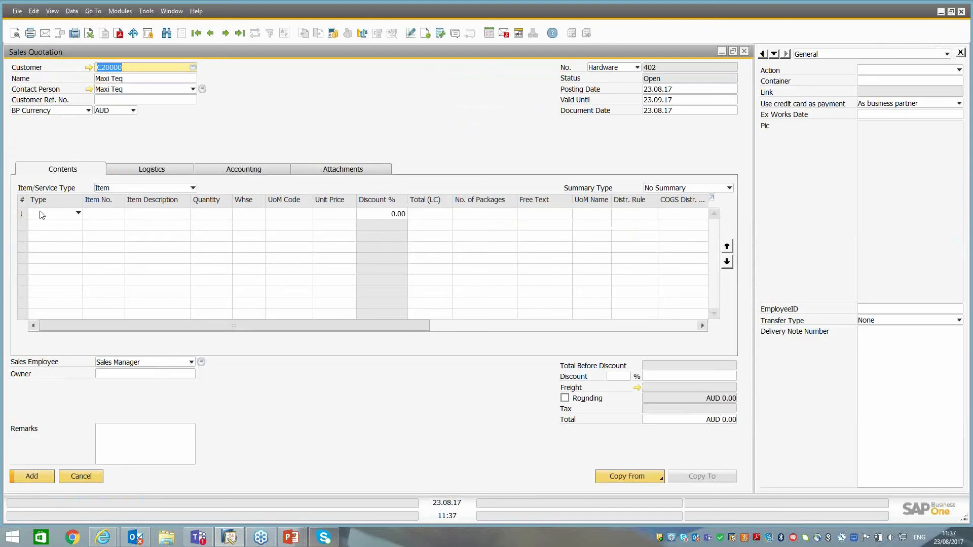
# Enter item LB0001, Daily Service Labor Charge, at a unit price of 100 in the sales quotation and add it.
pyautogui.click(115, 219)
pyautogui.click(120, 213)
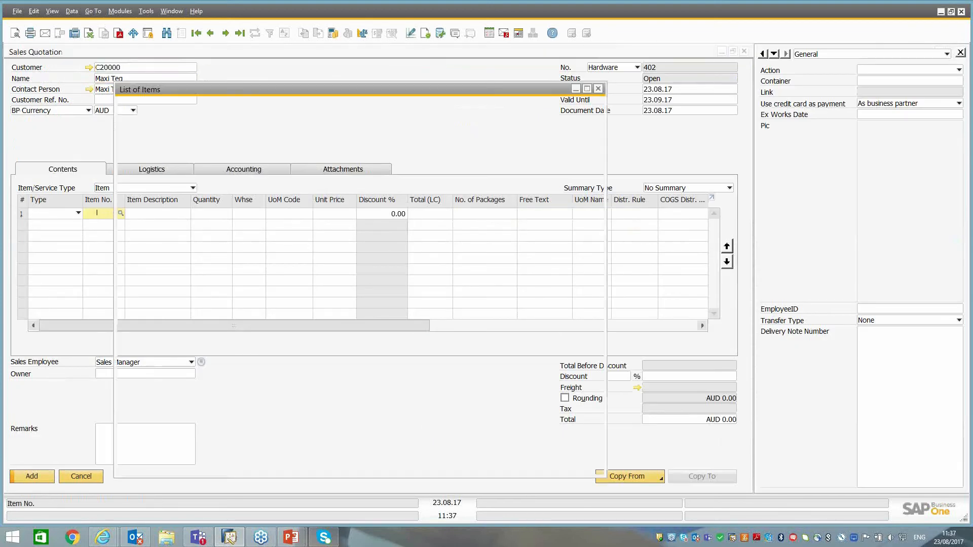
pyautogui.doubleClick(264, 148)
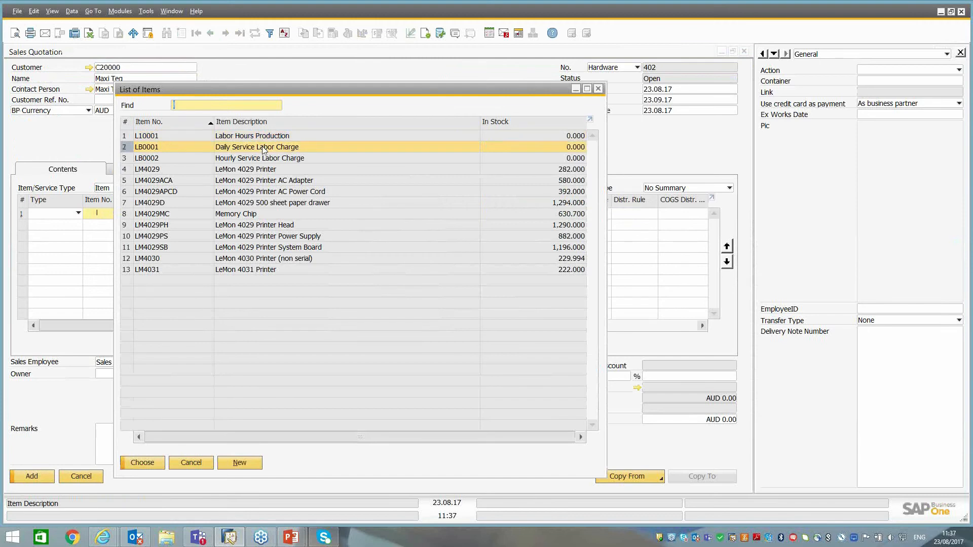
pyautogui.press('Tab')
pyautogui.write('100')
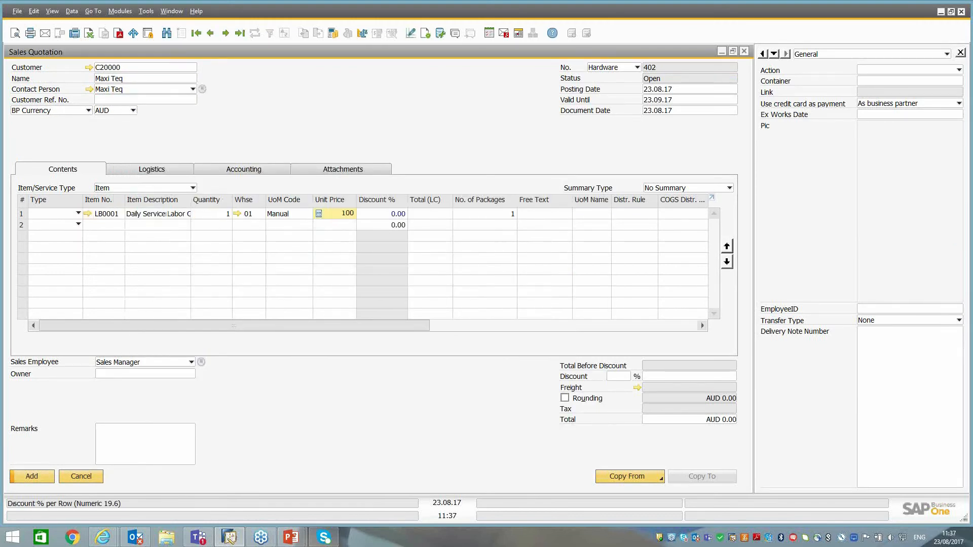
pyautogui.press('Tab')
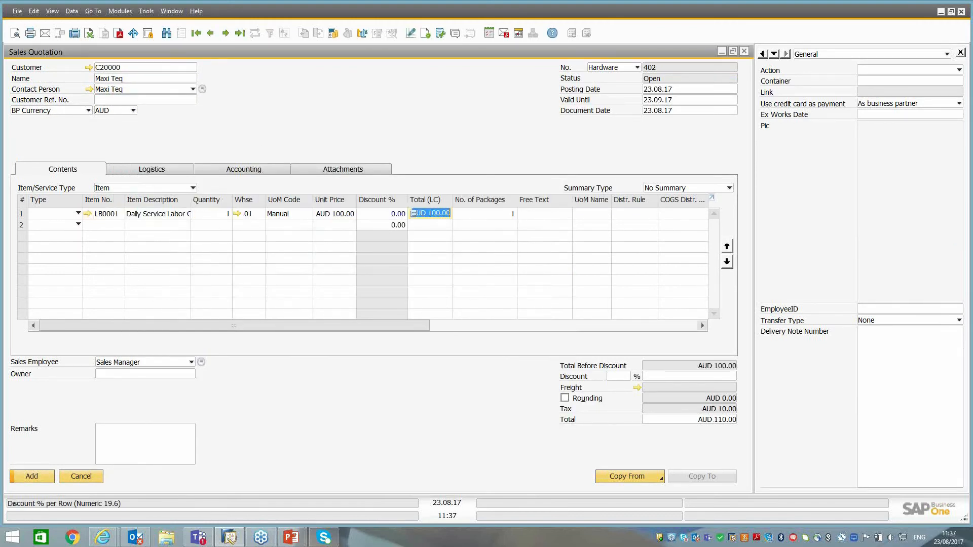
pyautogui.click(32, 477)
pyautogui.click(347, 287)
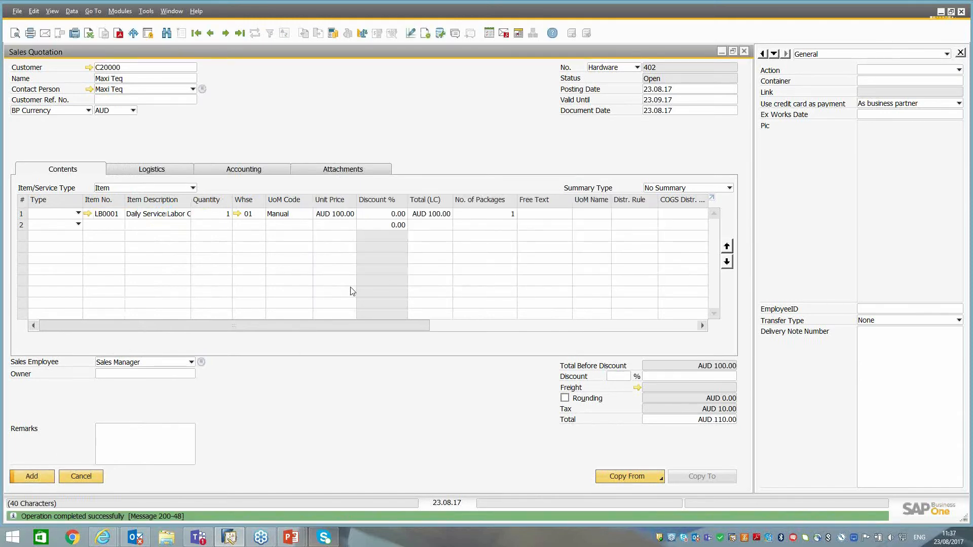
# Cancel attaching an edited report to the quotation's e-mail, and save the new quotation in the related documents details and service call.
pyautogui.click(873, 509)
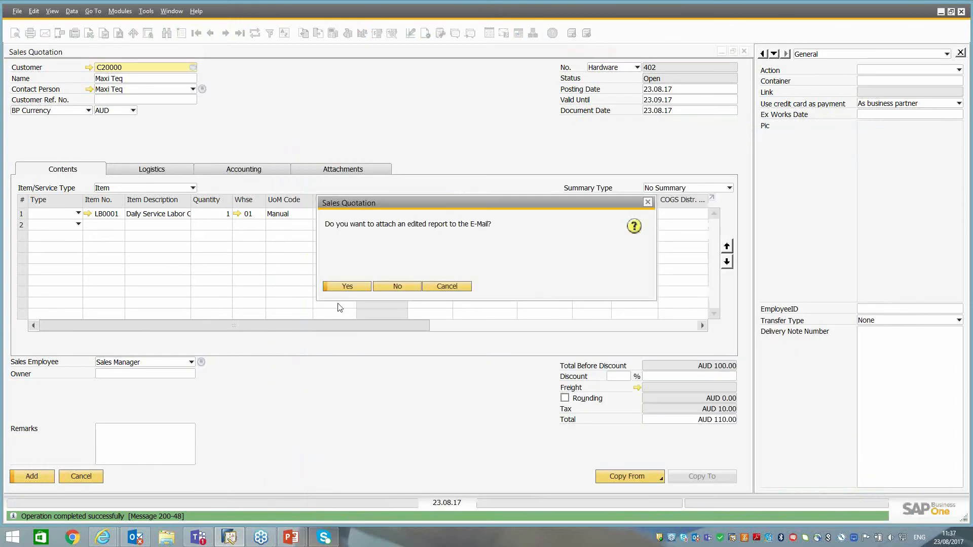
pyautogui.click(441, 287)
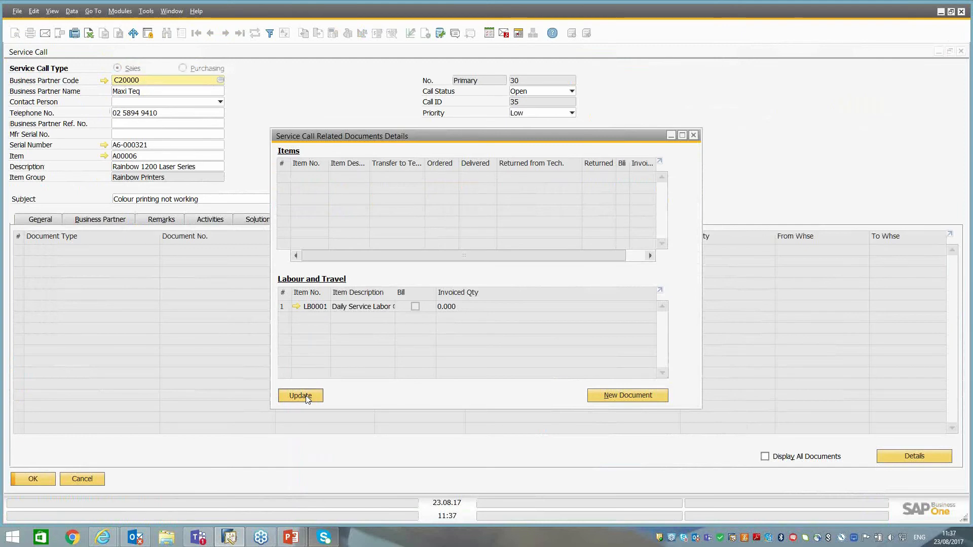
pyautogui.click(301, 395)
pyautogui.click(301, 395)
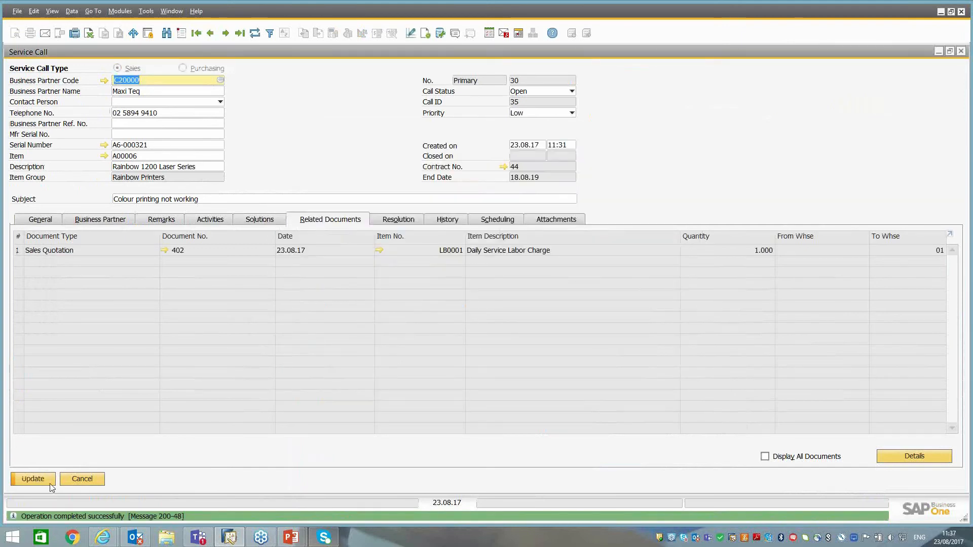
pyautogui.click(46, 481)
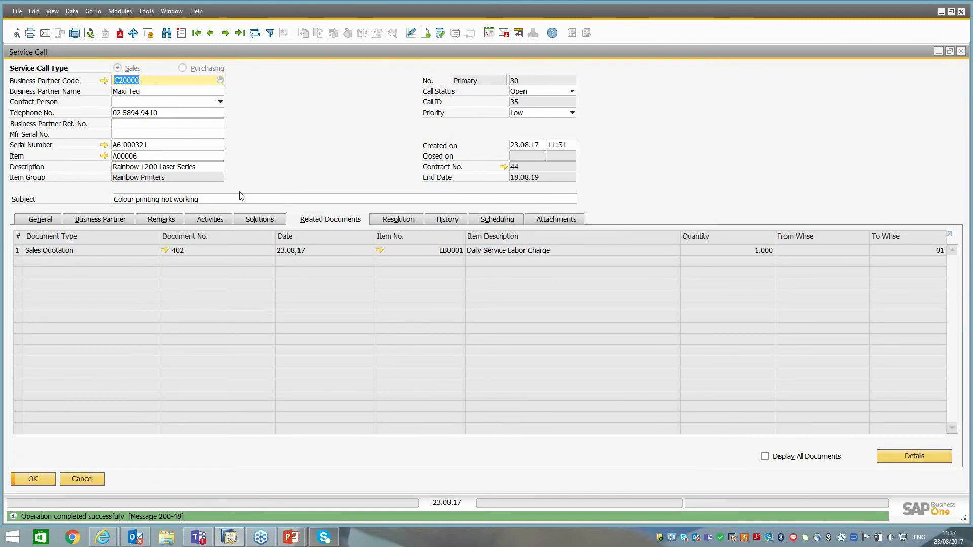
# Check the AR document types available for another related document of the service call, without creating one.
pyautogui.click(916, 459)
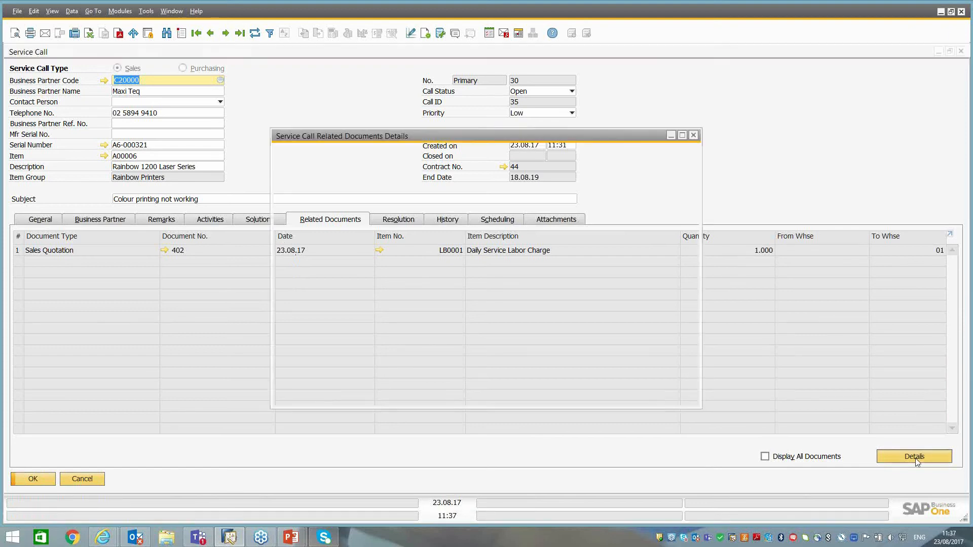
pyautogui.click(630, 398)
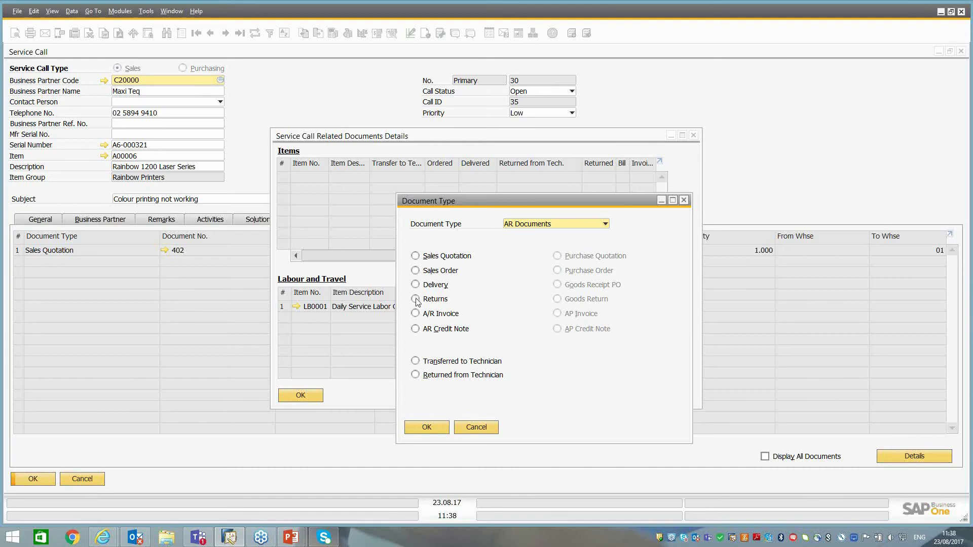
pyautogui.click(476, 428)
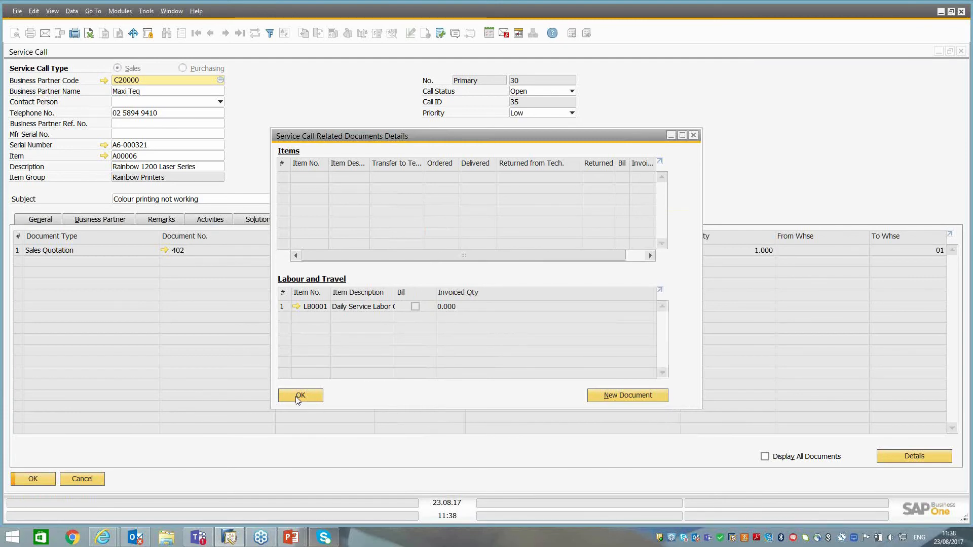
pyautogui.click(299, 397)
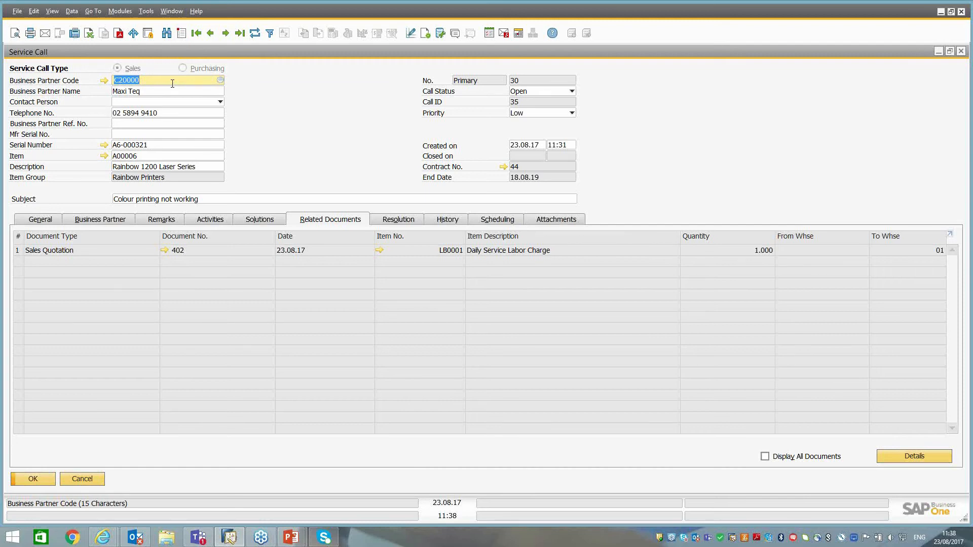
# Check the service call's resolution, update history and scheduling details.
pyautogui.click(401, 222)
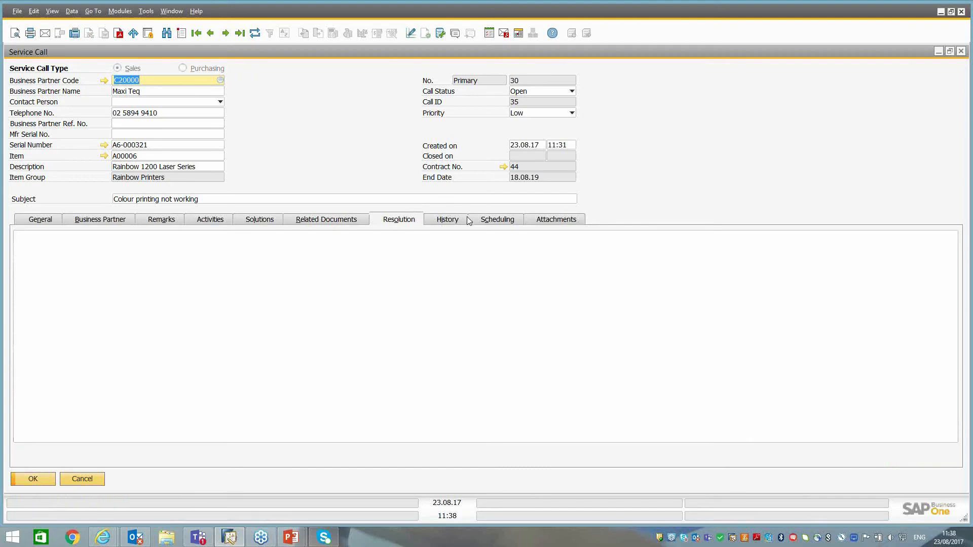
pyautogui.click(450, 223)
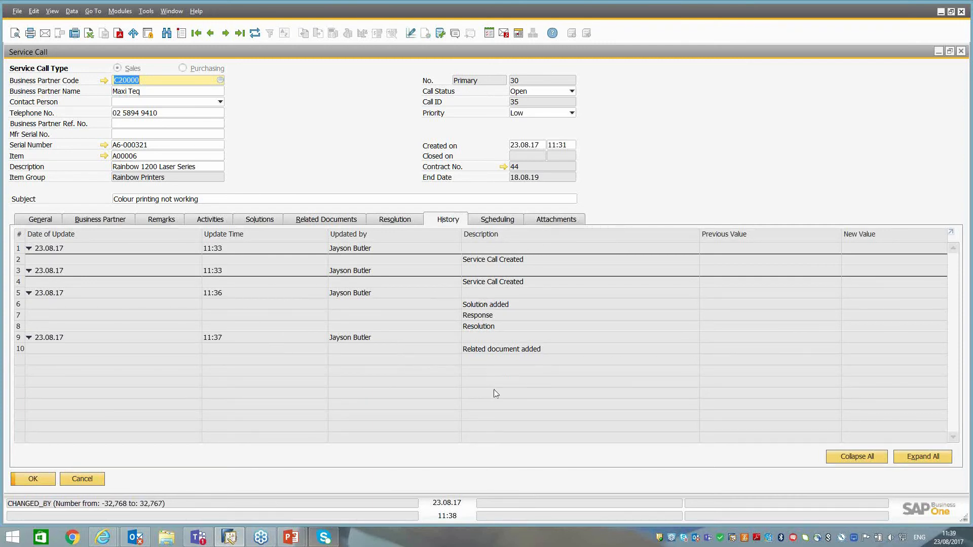
pyautogui.click(501, 220)
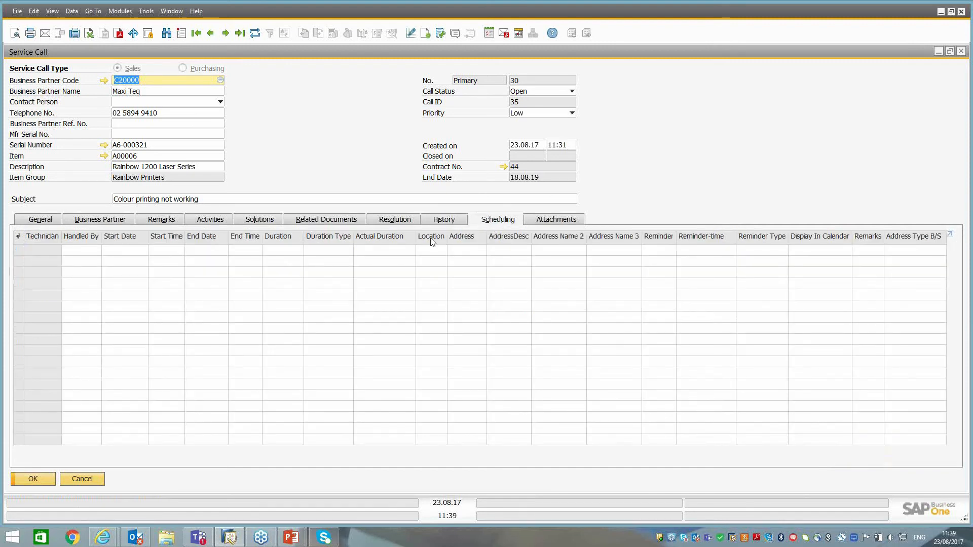
# Add a scheduling row handled by B1i to the service call and try to update the call.
pyautogui.doubleClick(18, 238)
pyautogui.rightClick(19, 242)
pyautogui.click(51, 279)
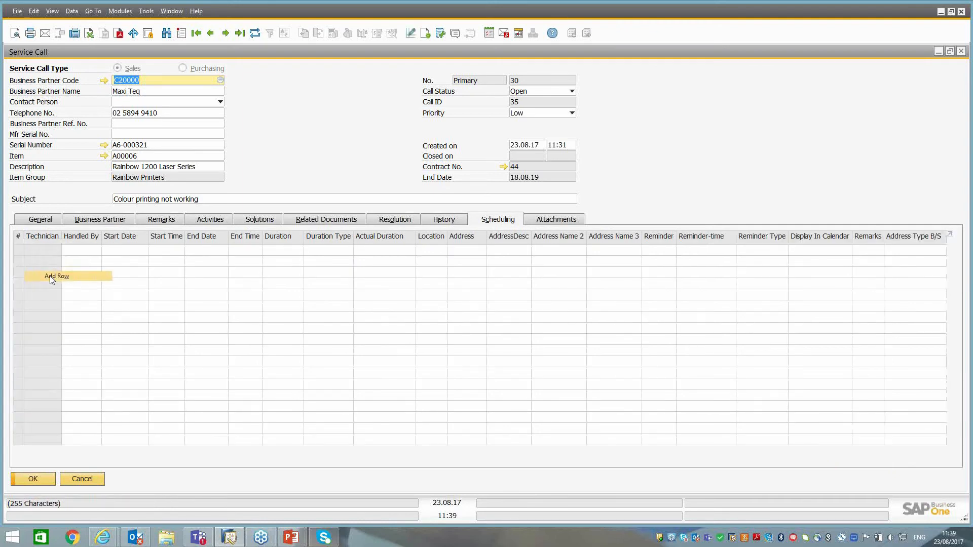
pyautogui.click(86, 254)
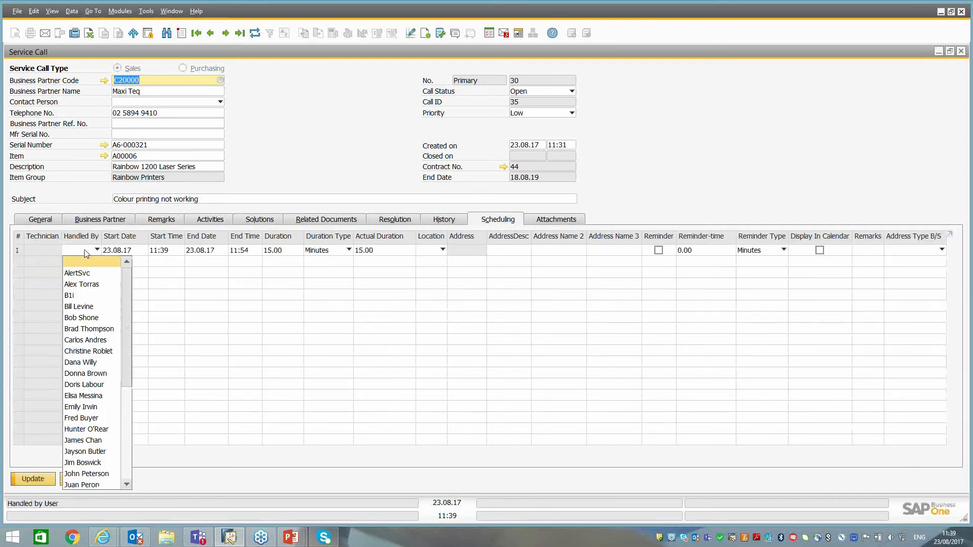
pyautogui.click(71, 296)
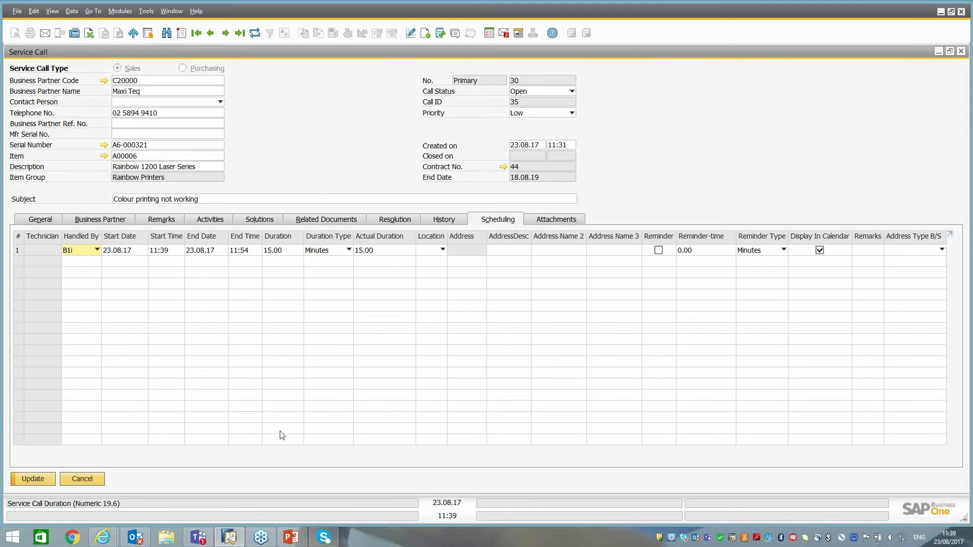
pyautogui.click(32, 481)
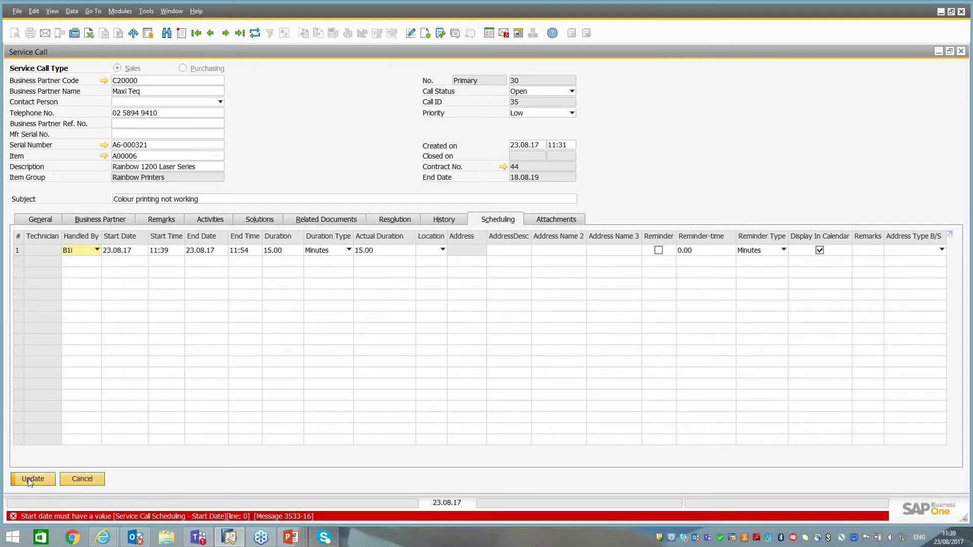
# Set the scheduling row's start date to 24.08.17 and try to update the service call.
pyautogui.click(126, 251)
pyautogui.write('24')
pyautogui.press('Tab')
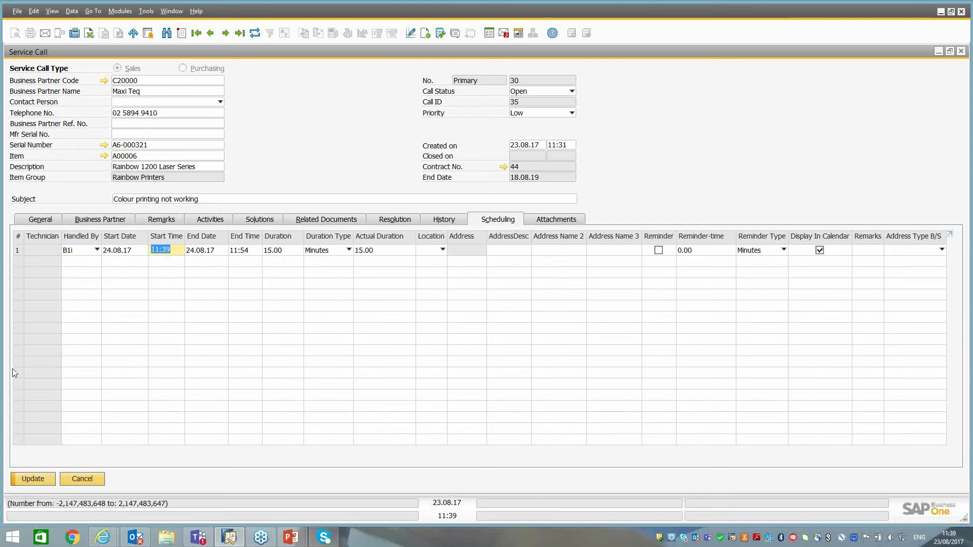
pyautogui.click(32, 479)
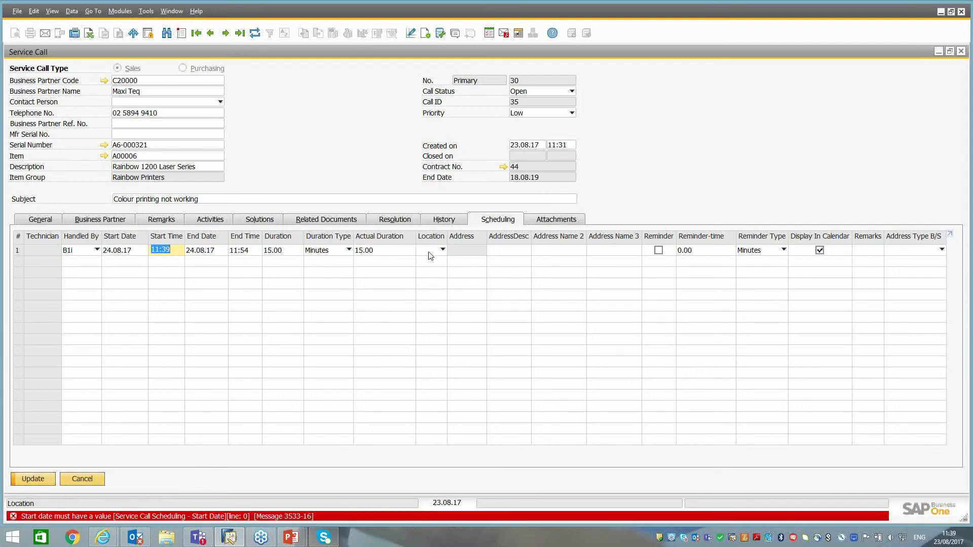
# Check the scheduling row's reminder time, end date, duration type and address name fields, and retry updating the service call.
pyautogui.click(685, 251)
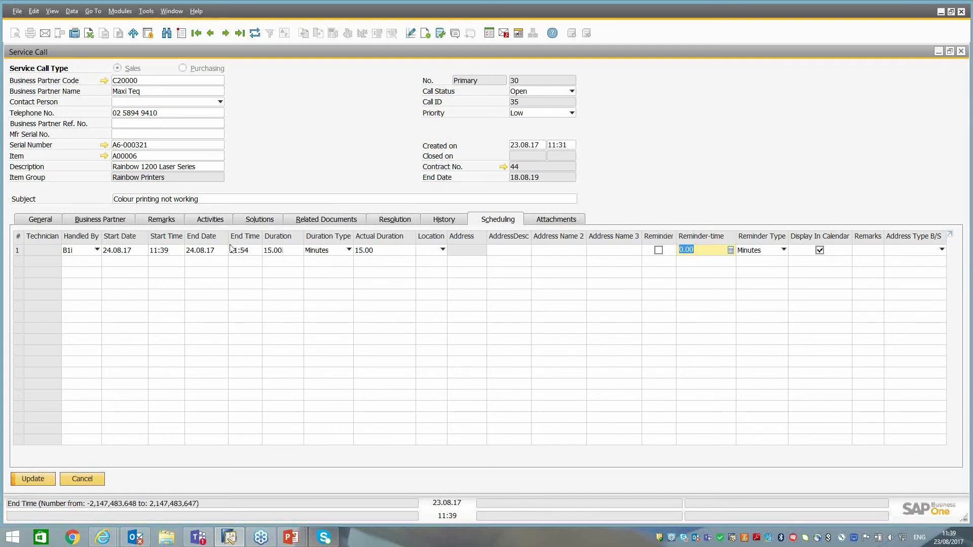
pyautogui.click(210, 252)
pyautogui.click(317, 250)
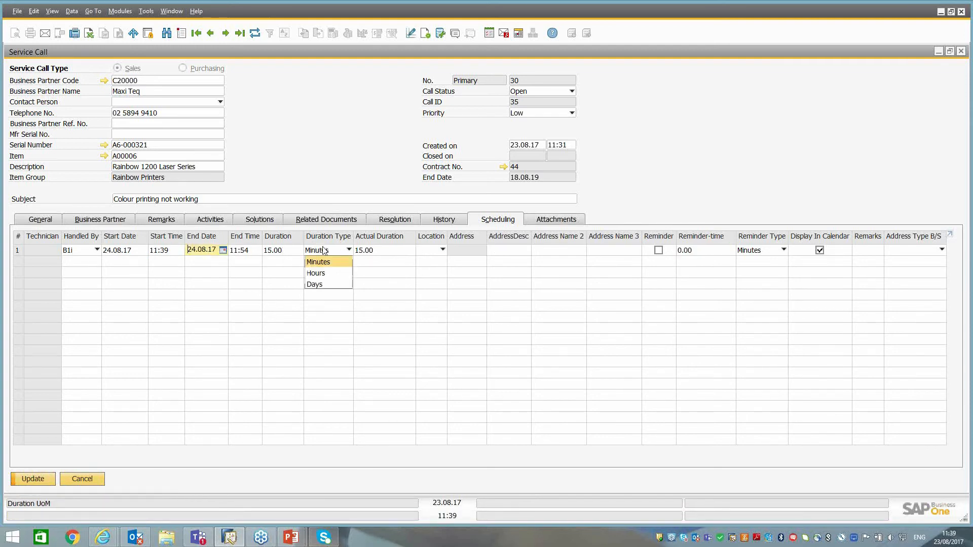
pyautogui.click(621, 250)
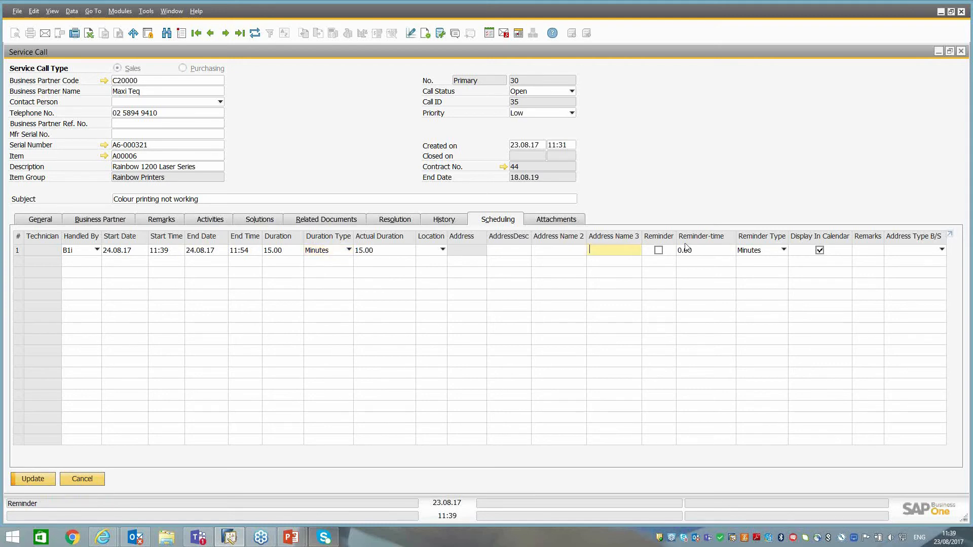
pyautogui.click(38, 484)
# Delete the scheduling row and update the service call.
pyautogui.rightClick(119, 254)
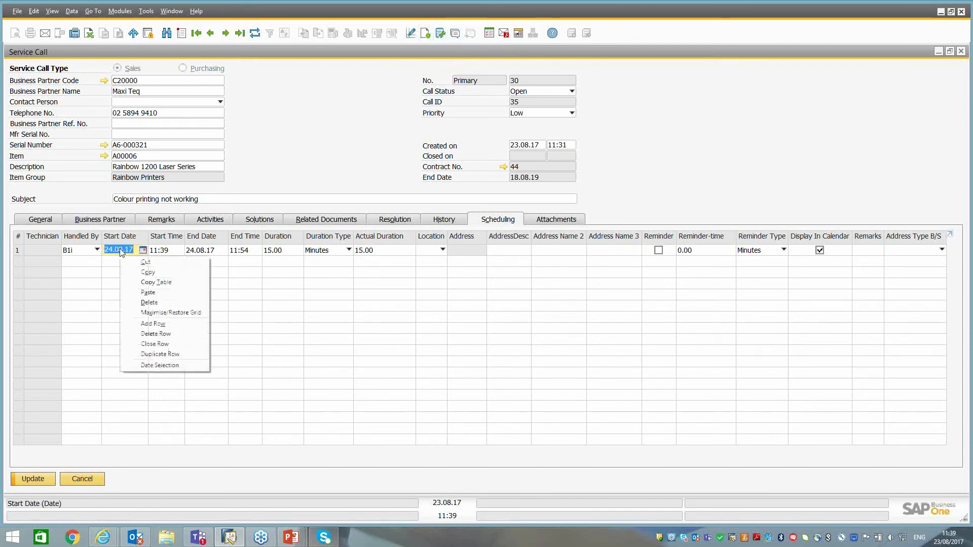
pyautogui.click(160, 334)
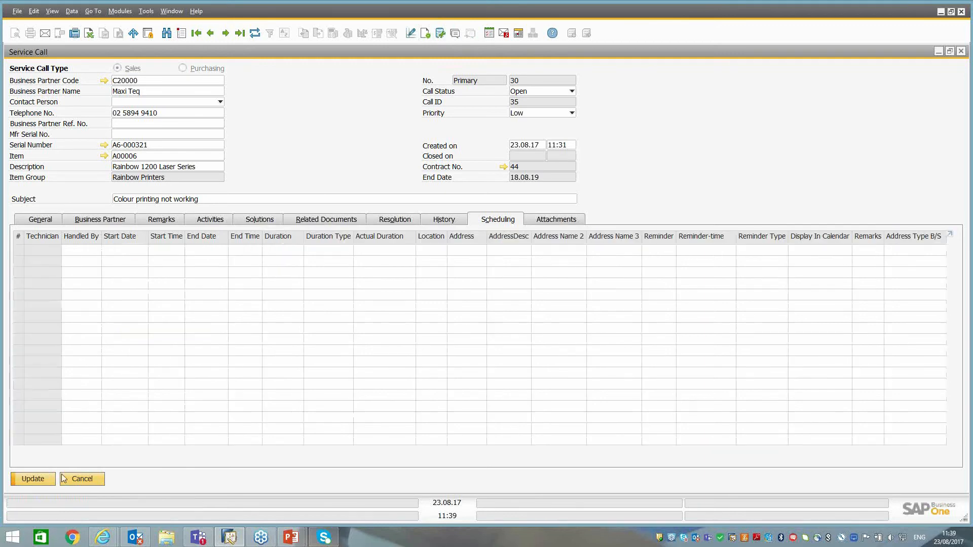
pyautogui.click(33, 479)
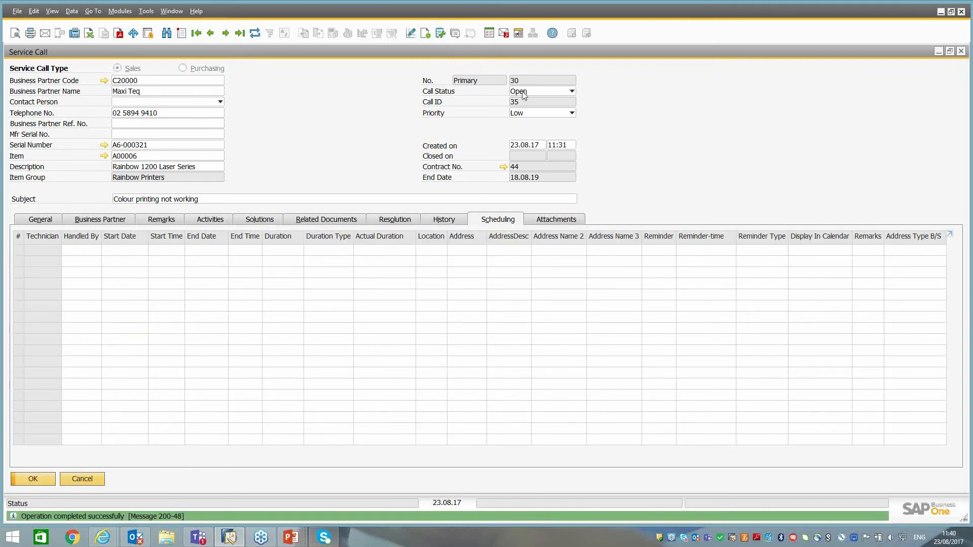
# Review the service call's resolution and related documents, set its call status to Closed, update it and close it.
pyautogui.click(398, 222)
pyautogui.click(343, 223)
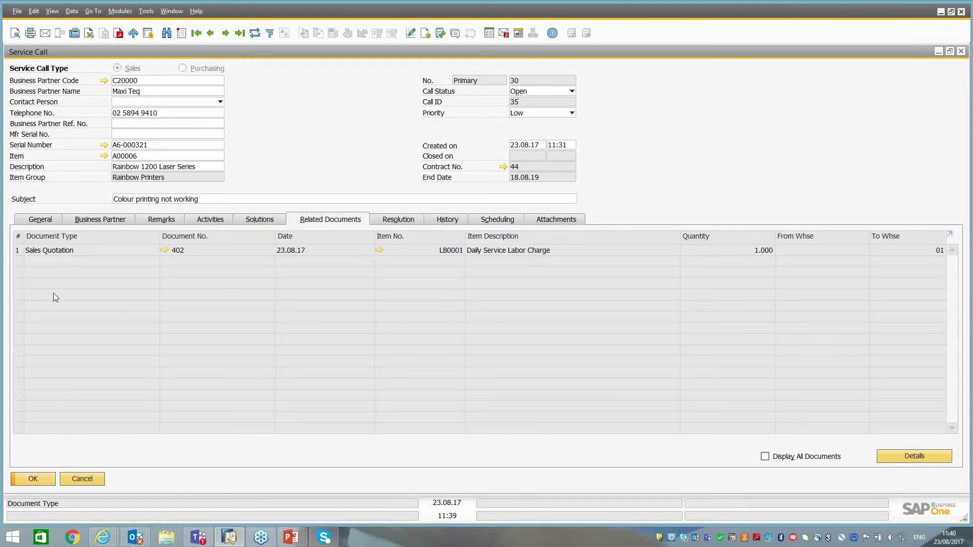
pyautogui.click(525, 93)
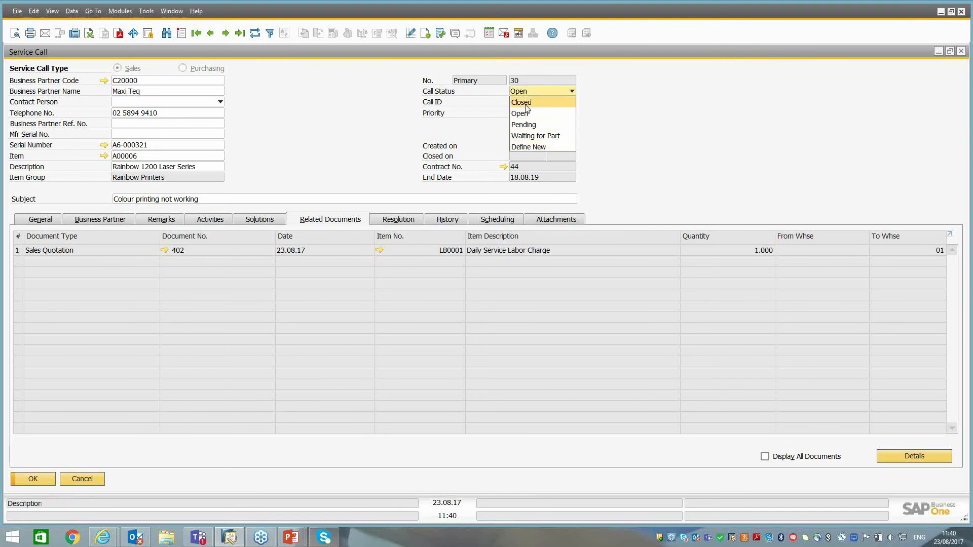
pyautogui.click(522, 102)
pyautogui.click(29, 478)
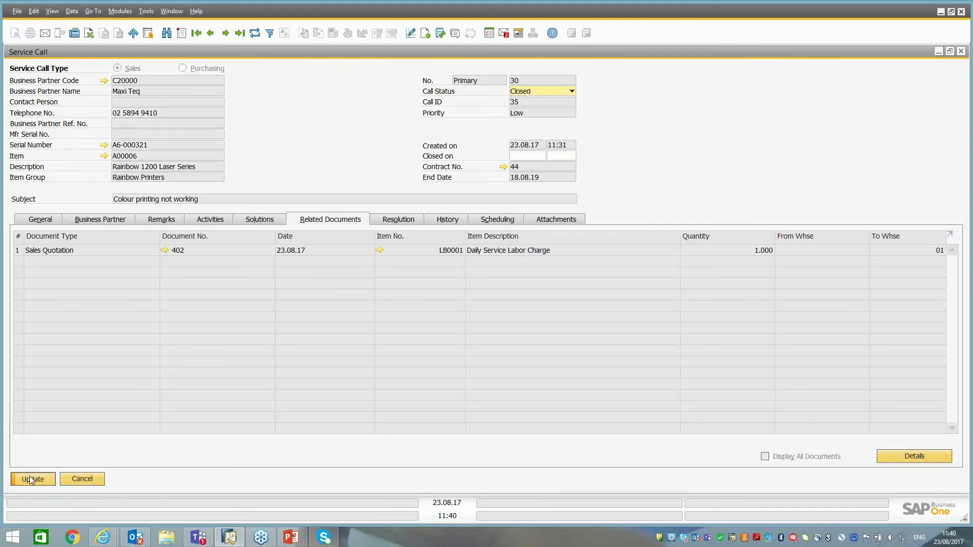
pyautogui.click(37, 480)
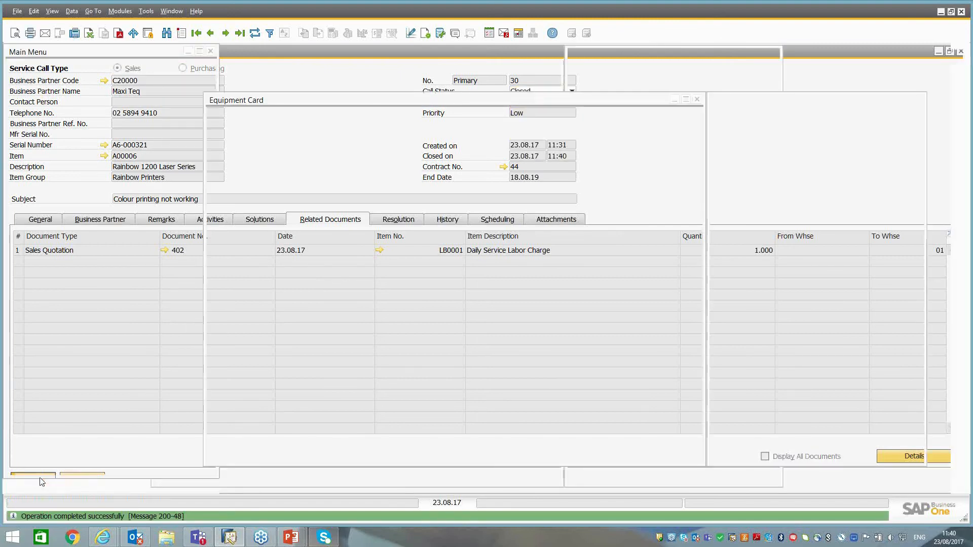
# Close the equipment card and view the My Service Calls report from the service reports.
pyautogui.click(282, 453)
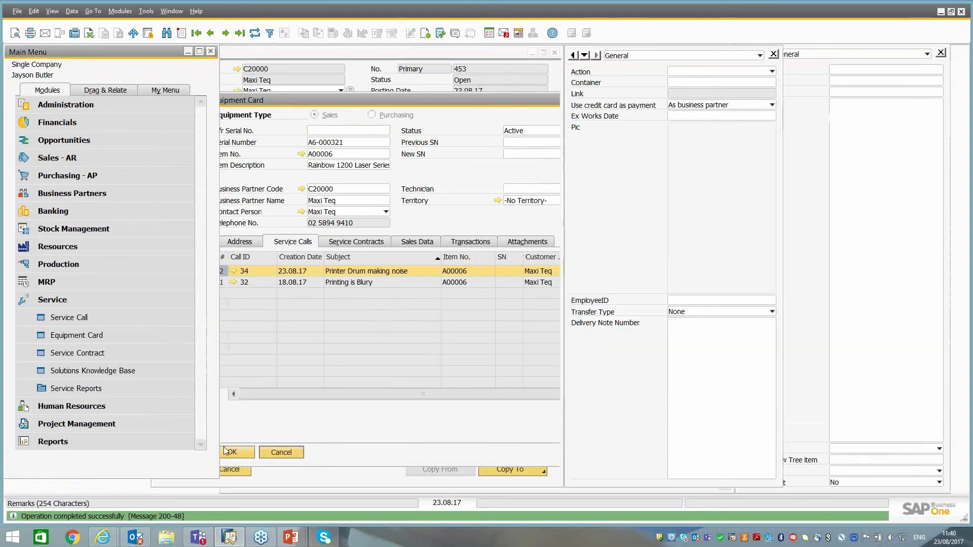
pyautogui.click(47, 384)
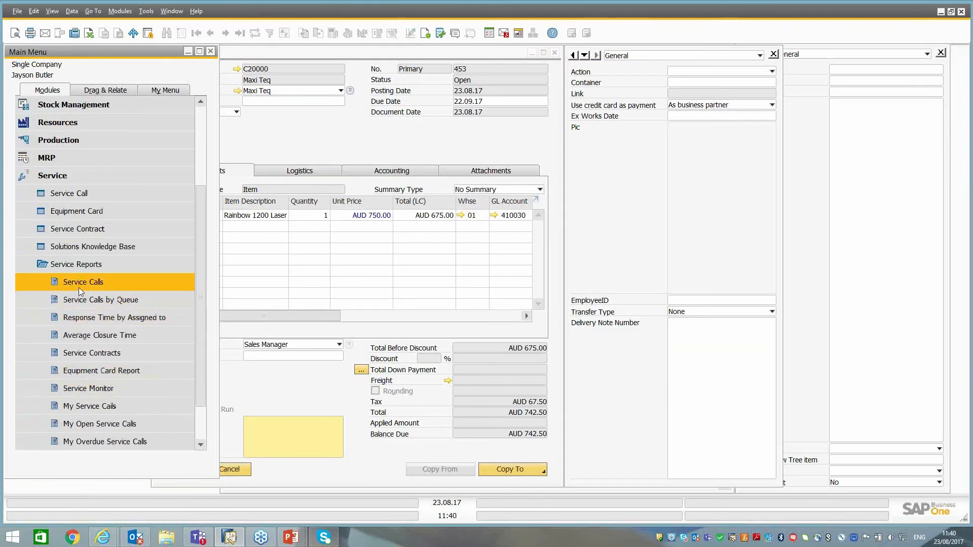
pyautogui.click(103, 409)
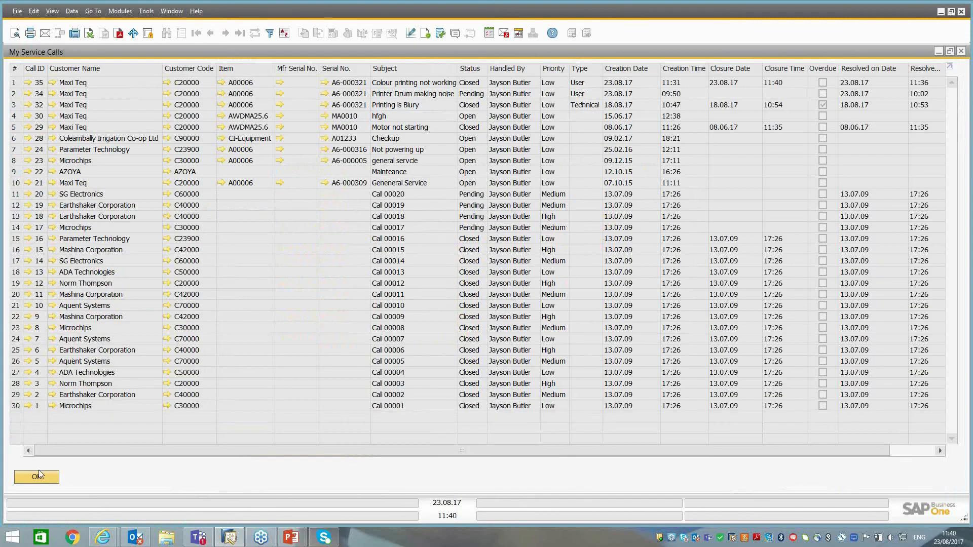
pyautogui.click(36, 478)
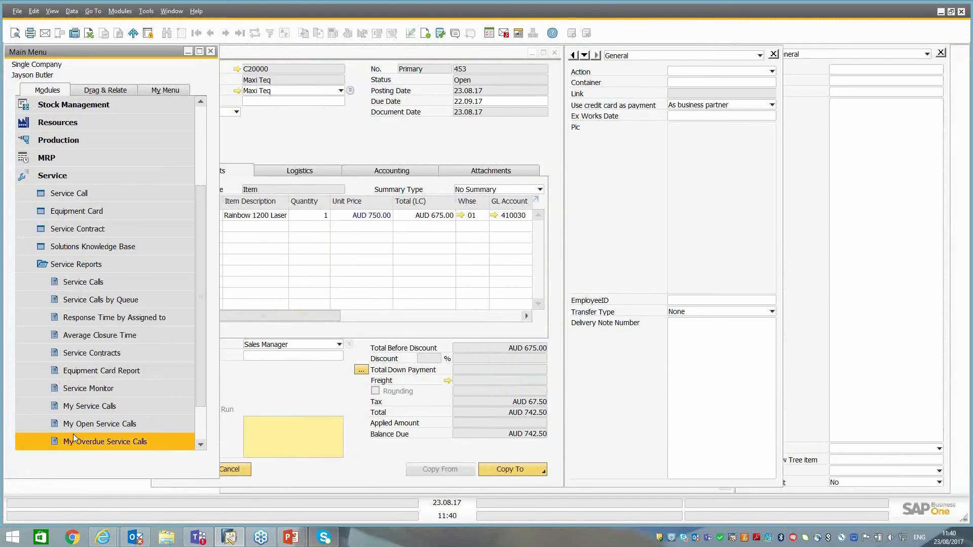
# View the My Open Service Calls report and check for overdue service calls.
pyautogui.click(86, 427)
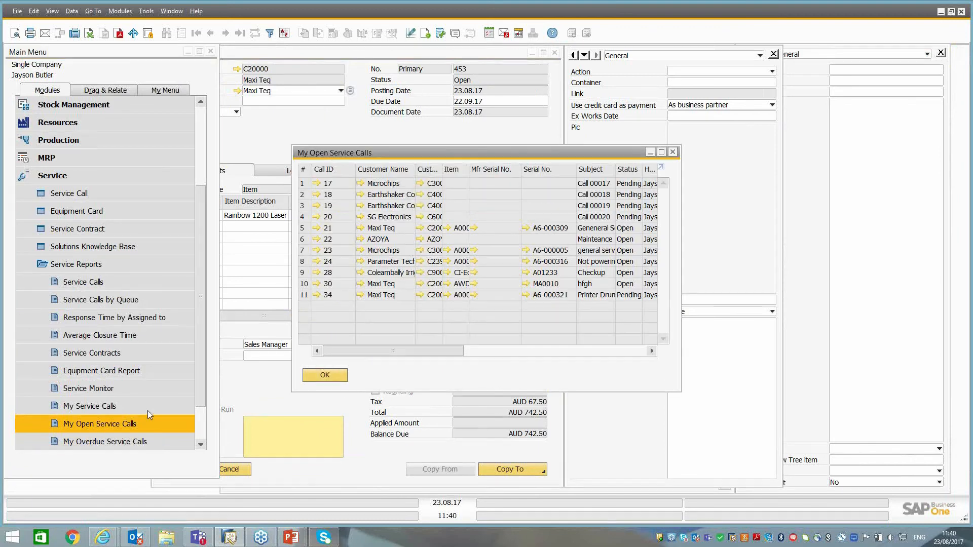
pyautogui.click(127, 446)
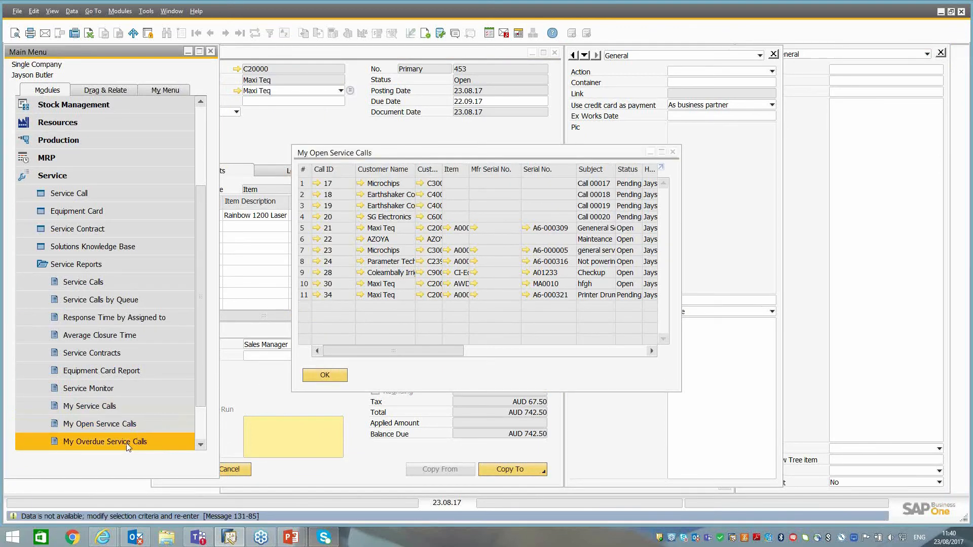
pyautogui.click(320, 375)
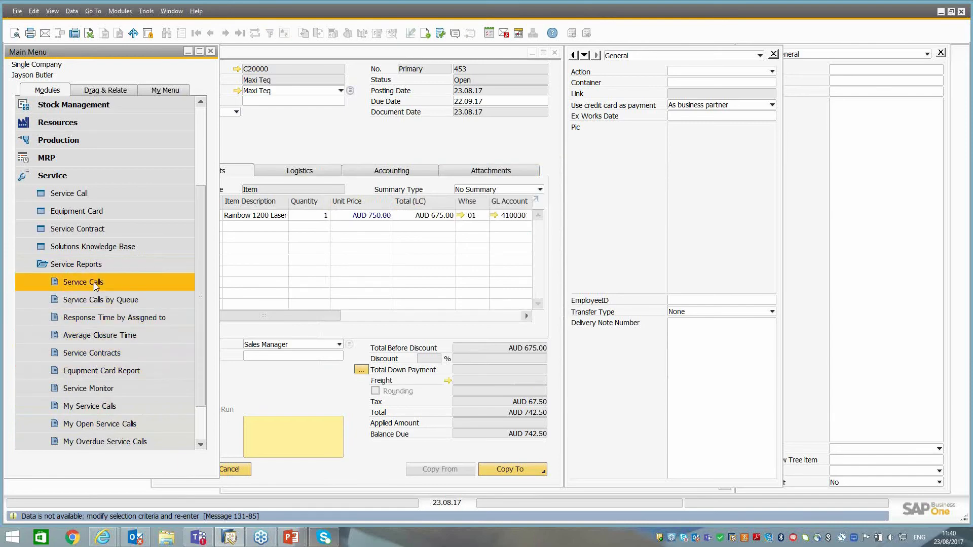
# View the selection criteria of the Service Calls report and cancel the report.
pyautogui.click(81, 282)
pyautogui.click(375, 386)
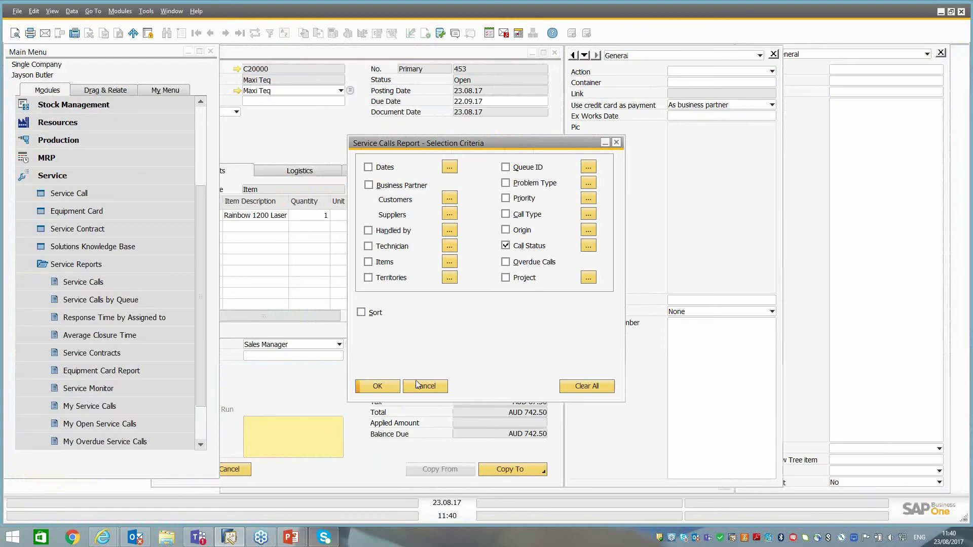
pyautogui.click(426, 386)
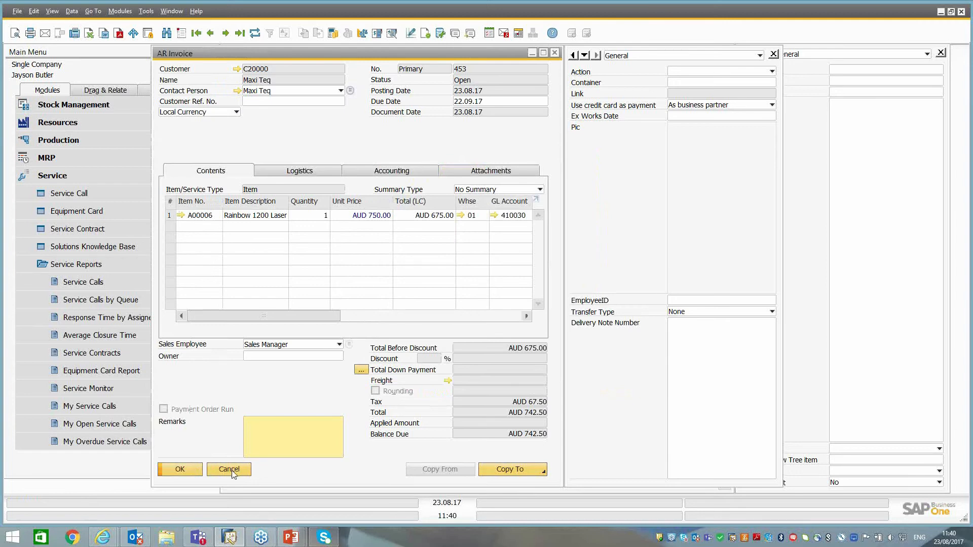
# Close the AR invoice and collapse the expanded Service and MRP module entries.
pyautogui.click(231, 471)
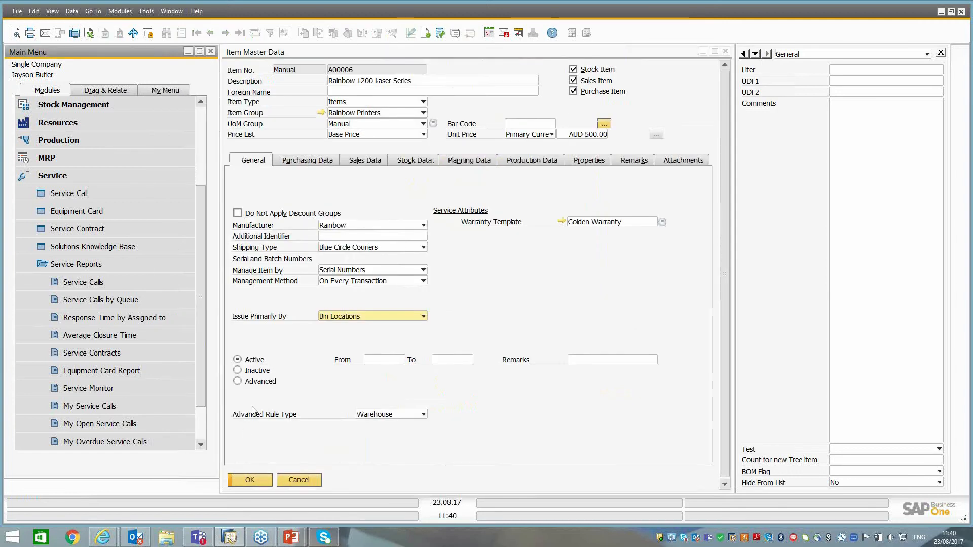
pyautogui.click(70, 161)
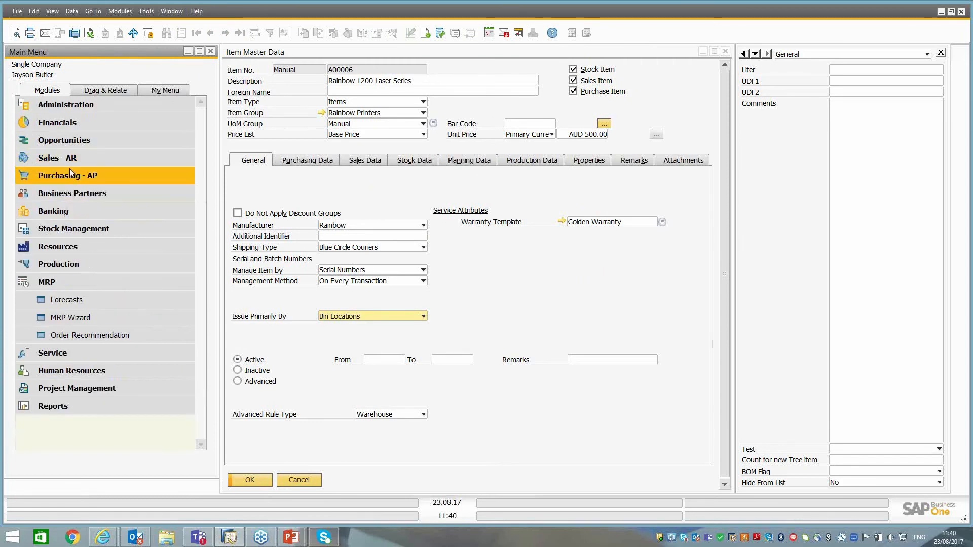
pyautogui.click(35, 288)
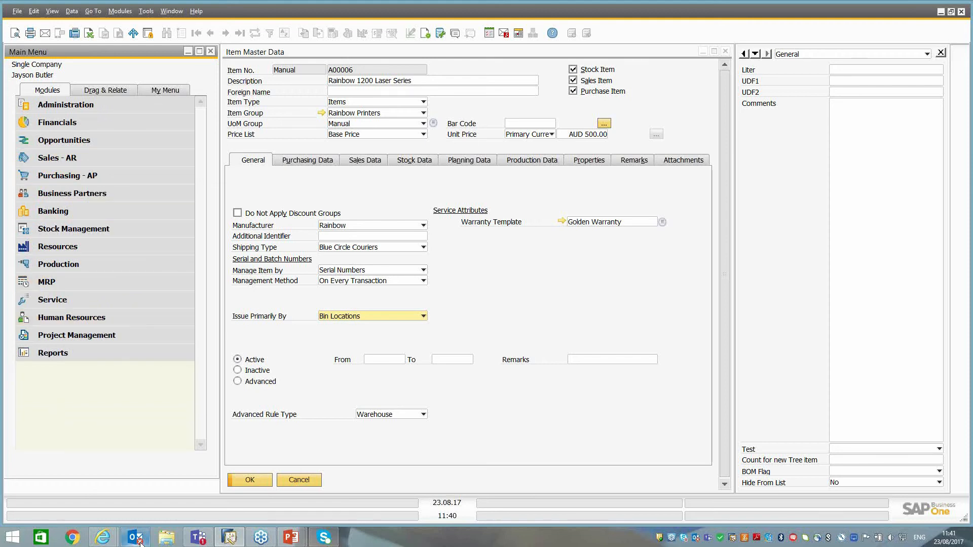
# Switch to Outlook and log off from its SAP Business One add-in.
pyautogui.moveTo(140, 541)
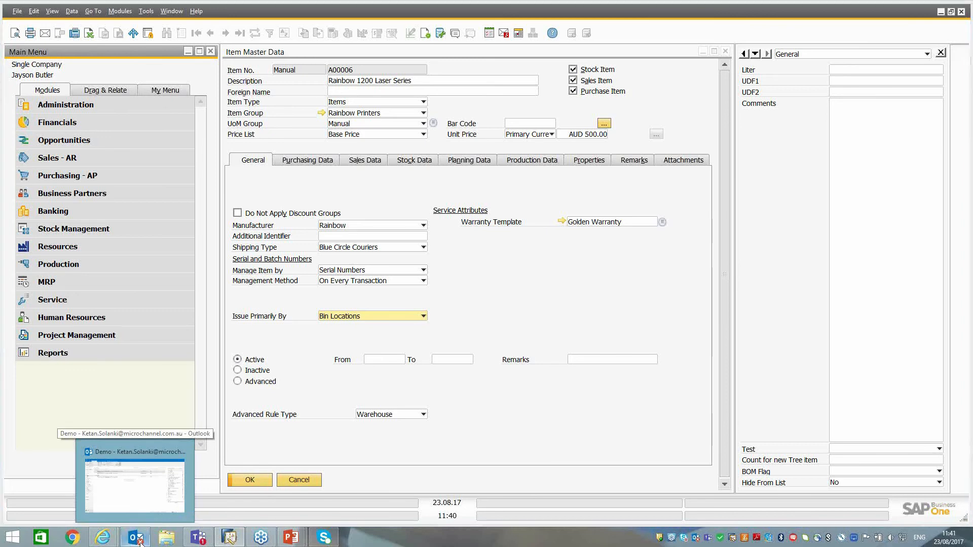
pyautogui.click(141, 542)
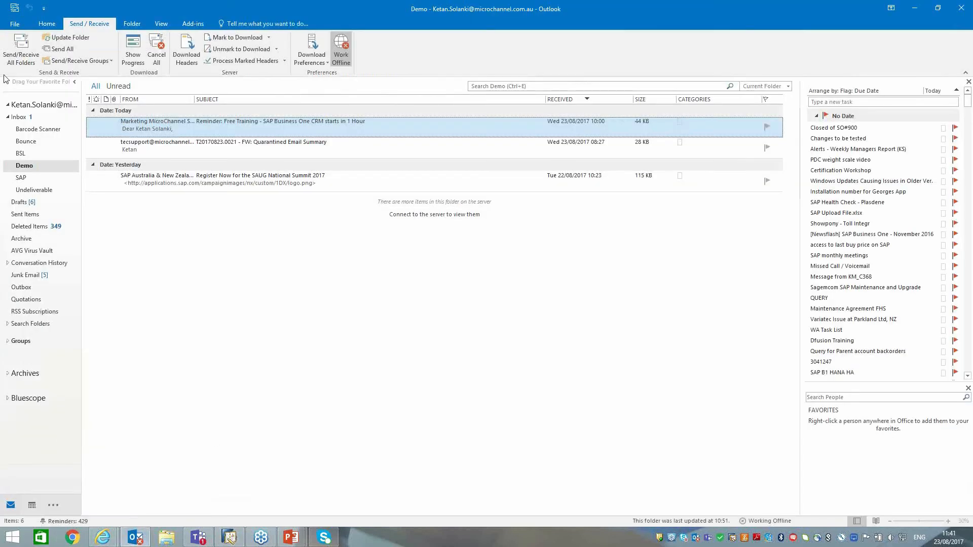
pyautogui.click(196, 25)
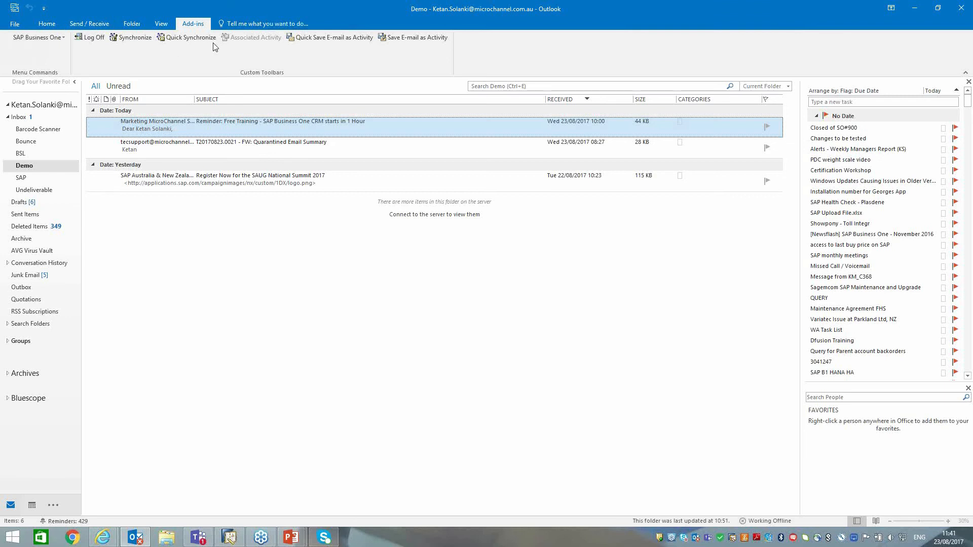
pyautogui.click(54, 39)
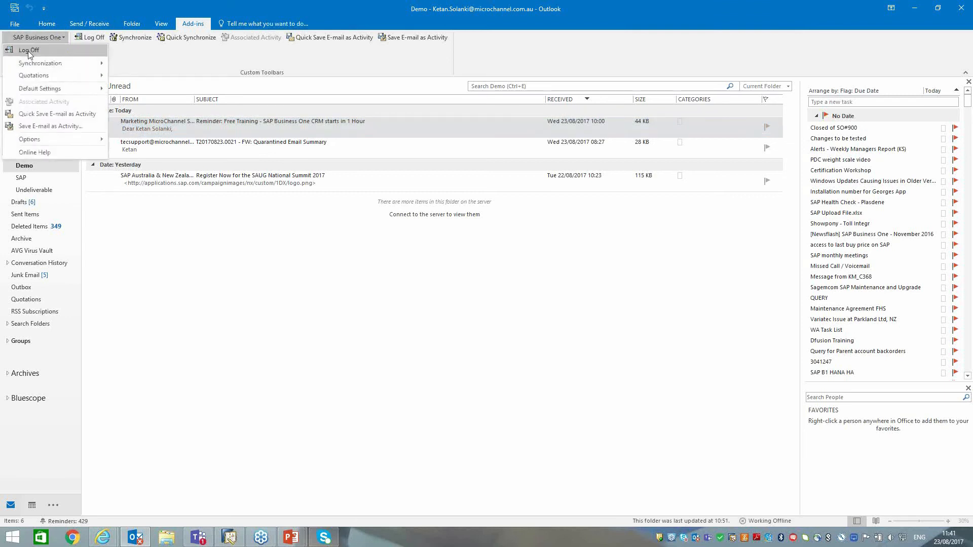
pyautogui.click(31, 48)
# Log on to the SAP Business One add-in with user code manager and enter the account password.
pyautogui.click(35, 36)
pyautogui.click(35, 50)
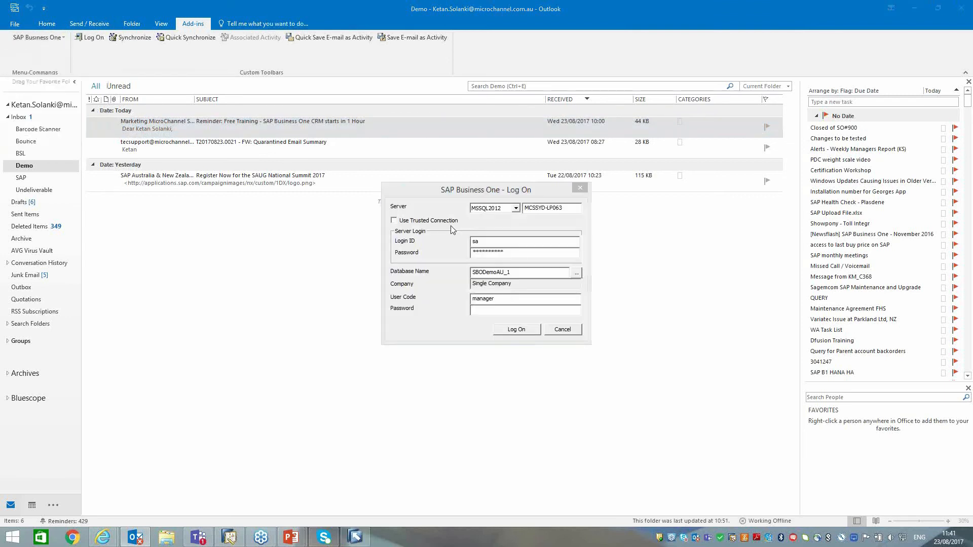
pyautogui.click(482, 310)
pyautogui.write('1234')
pyautogui.click(520, 332)
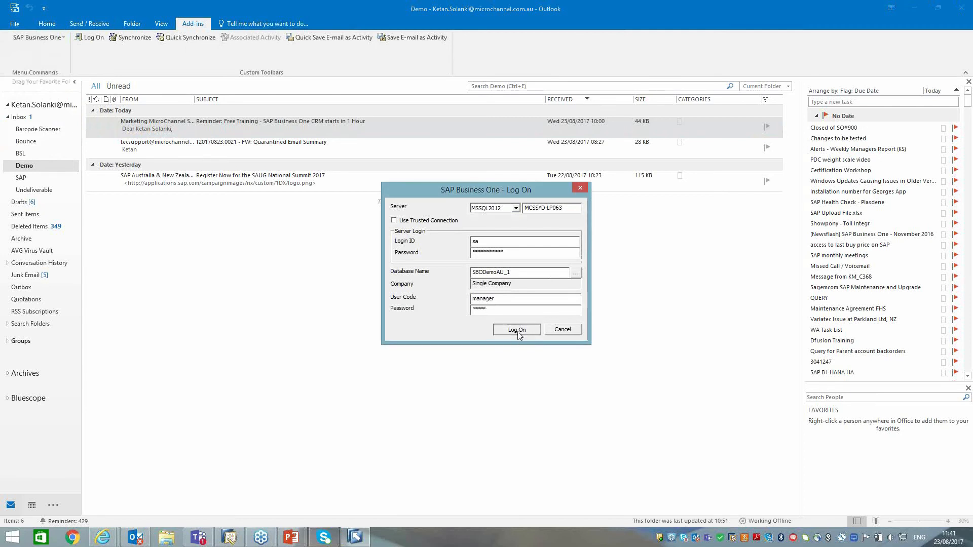
pyautogui.click(591, 180)
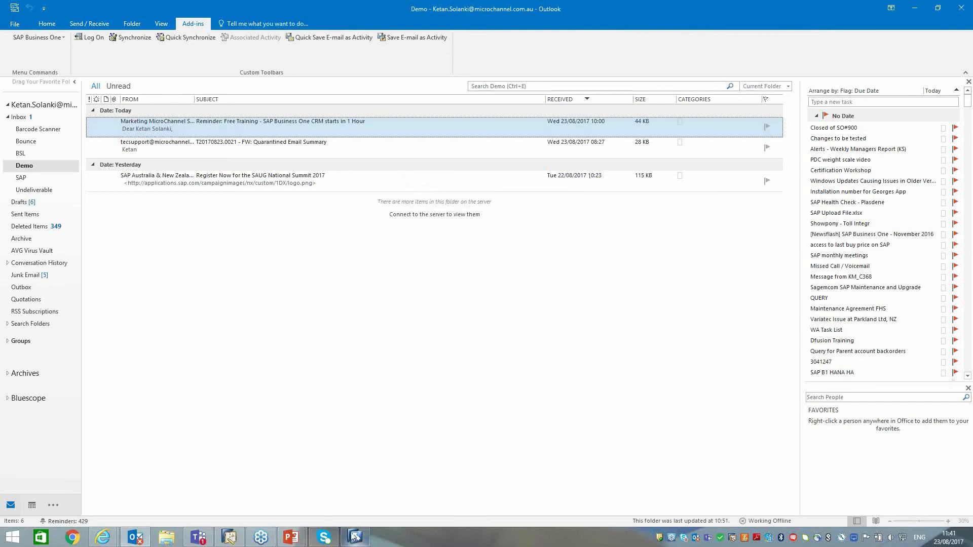
pyautogui.click(546, 292)
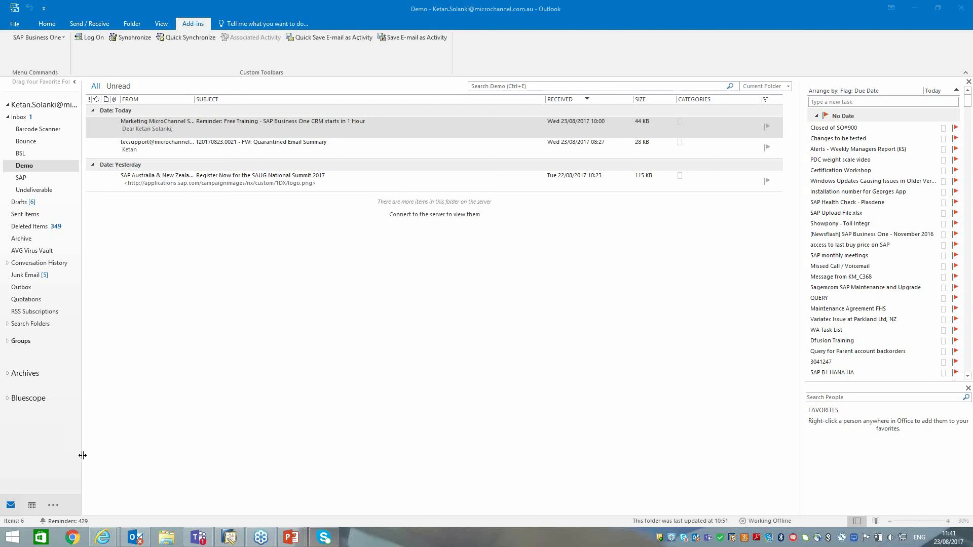
# Search the Outlook contacts for "tecsupp" and select the tecsupport contact.
pyautogui.click(53, 506)
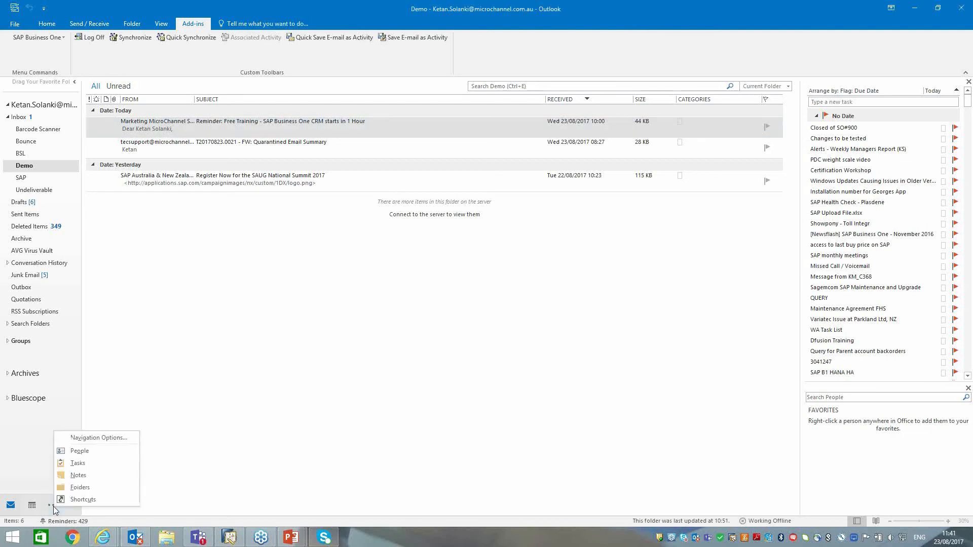
pyautogui.click(82, 453)
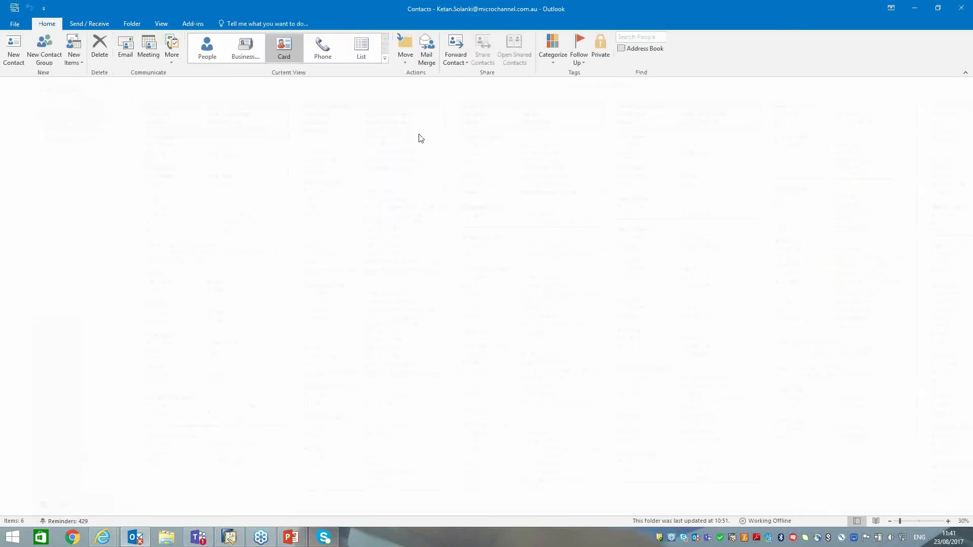
pyautogui.hotkey('ctrl', 'e')
pyautogui.write('tedsupp')
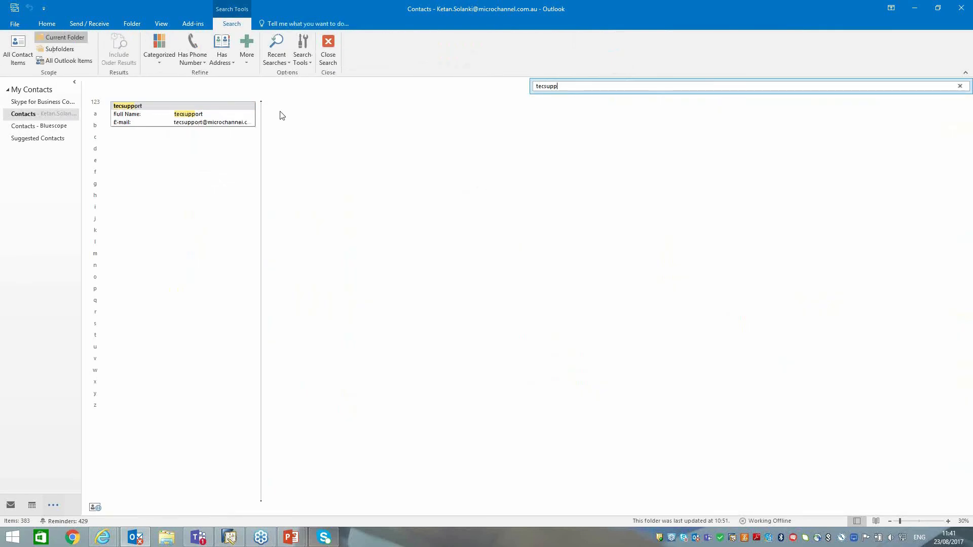
pyautogui.click(187, 120)
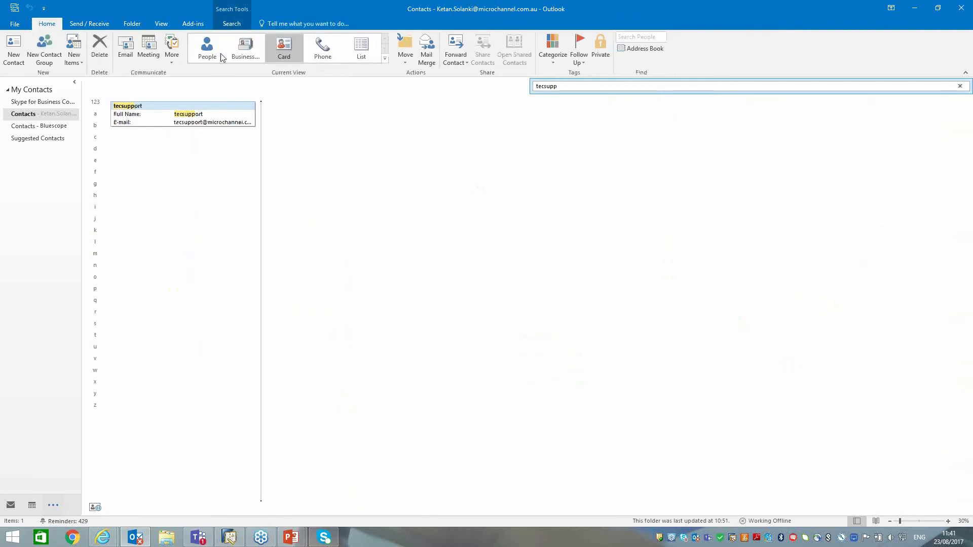
# Start synchronising only the tecsupport contact and associate it with the business partner Maxi Teq.
pyautogui.click(199, 25)
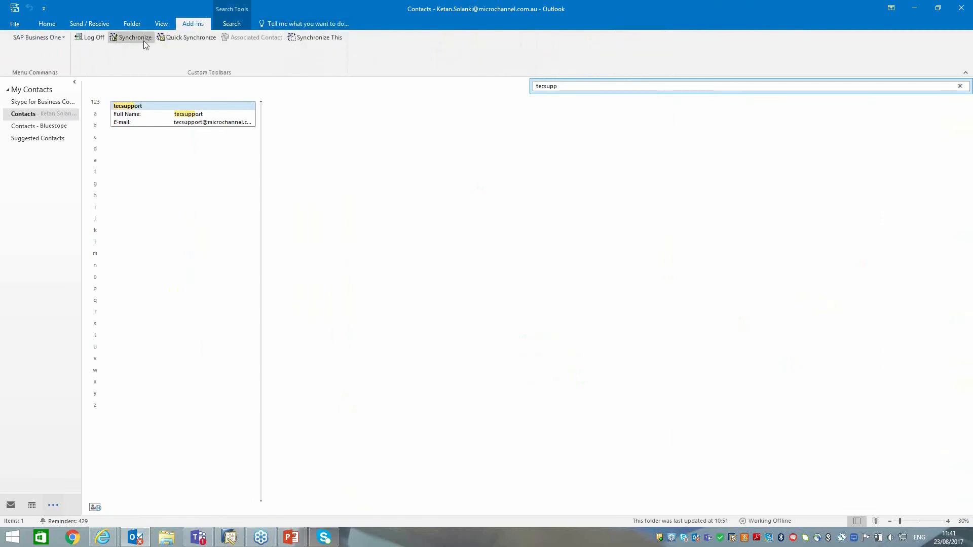
pyautogui.click(321, 37)
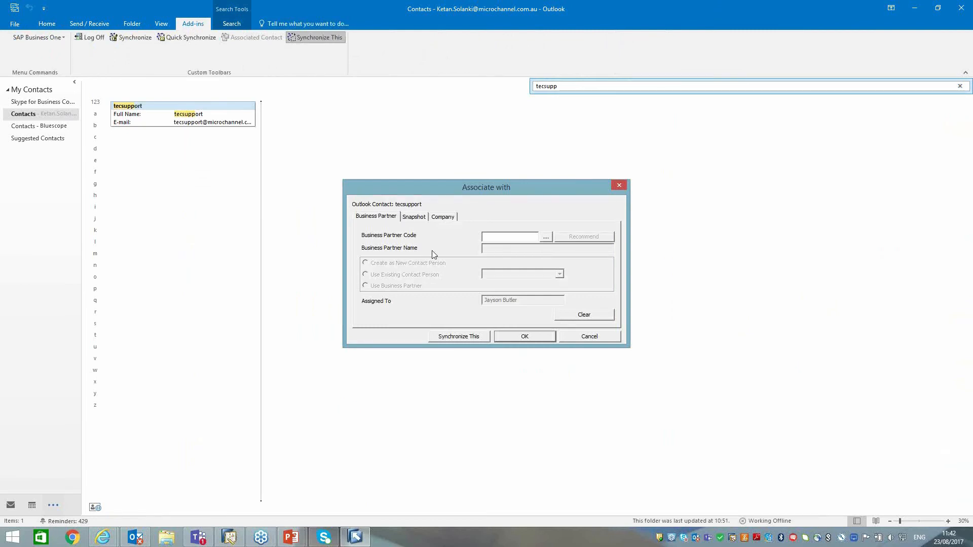
pyautogui.click(546, 238)
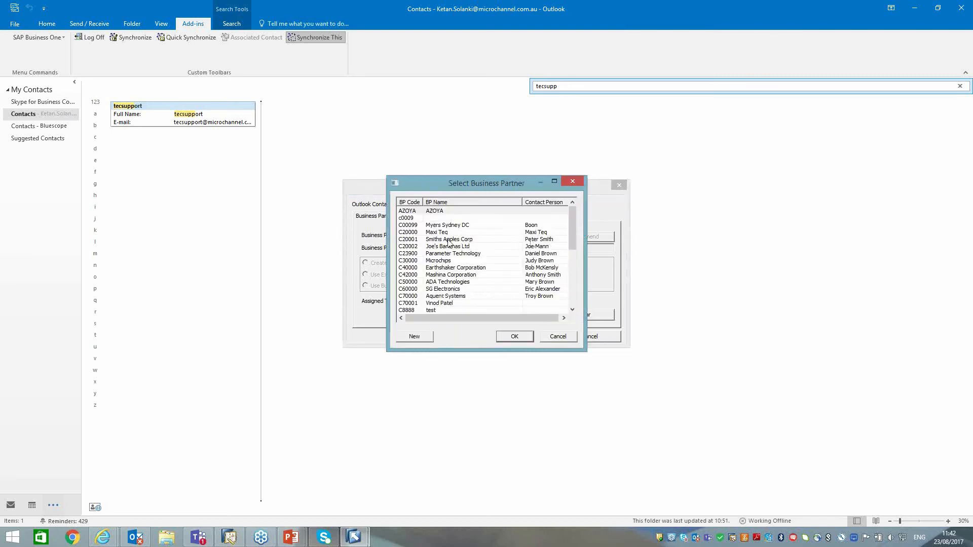
pyautogui.click(411, 233)
pyautogui.click(506, 336)
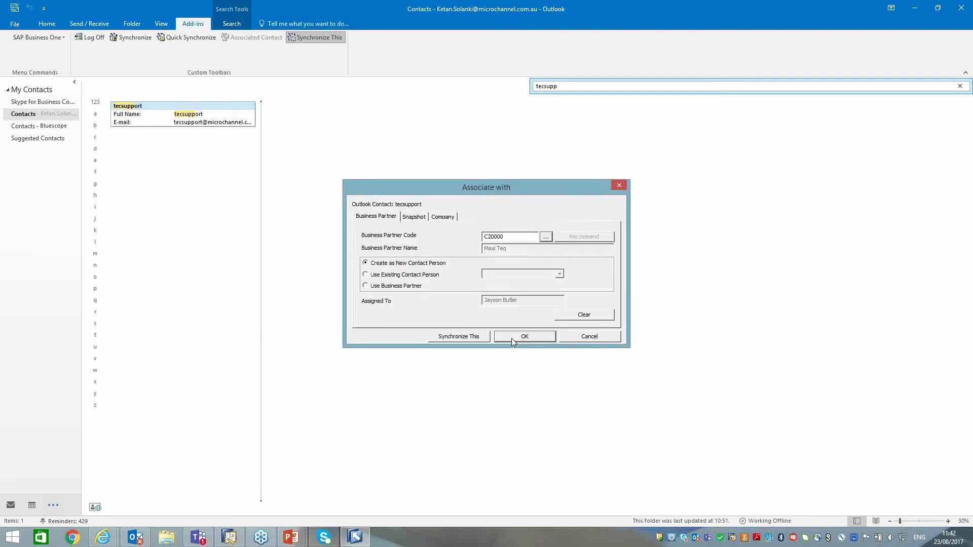
# Choose Create as New Contact Person, review the snapshot and company settings, and synchronise the contact with SAP Business One.
pyautogui.click(366, 275)
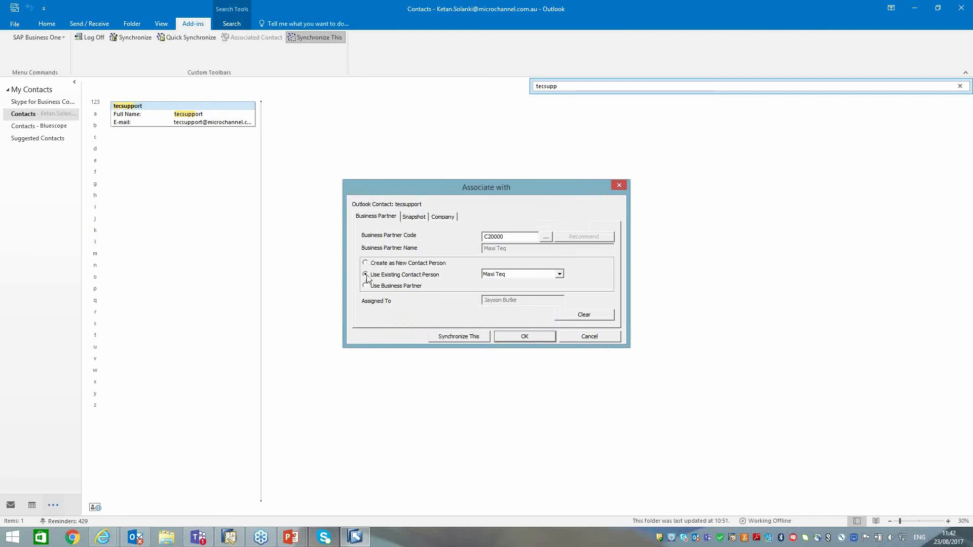
pyautogui.click(367, 264)
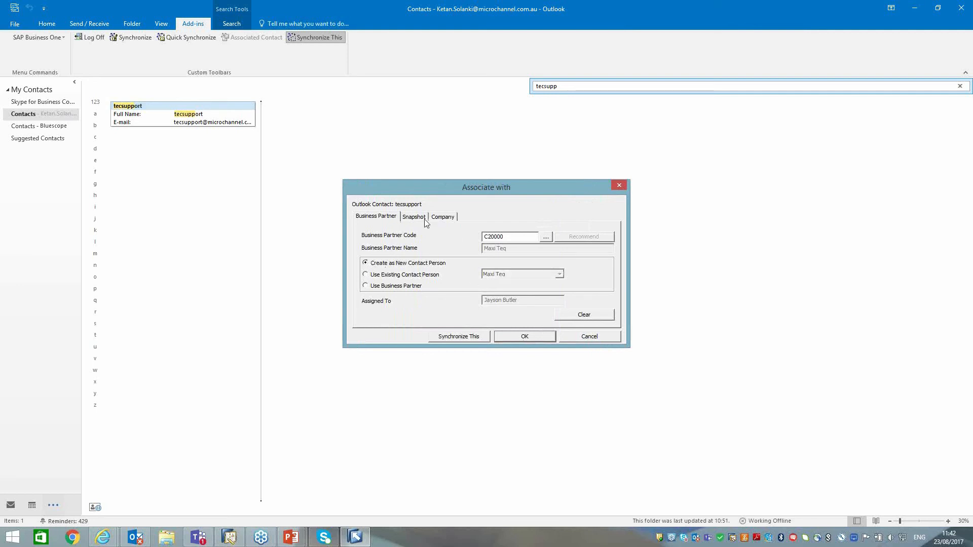
pyautogui.click(408, 217)
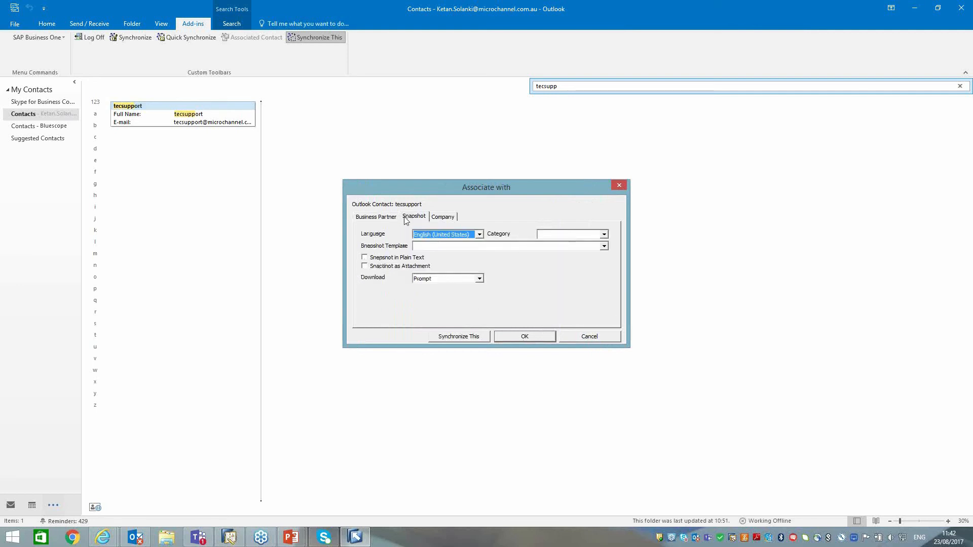
pyautogui.click(440, 218)
pyautogui.click(391, 223)
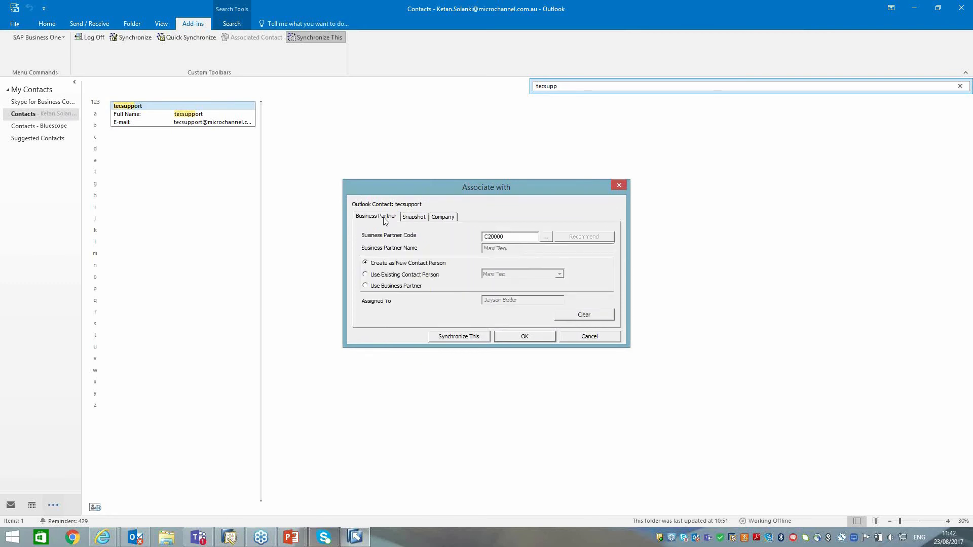
pyautogui.click(459, 337)
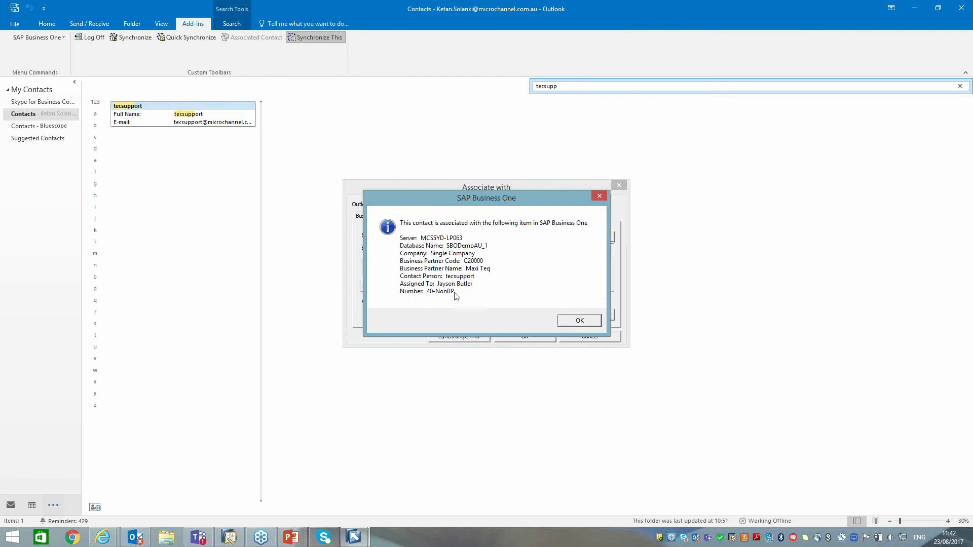
pyautogui.click(574, 325)
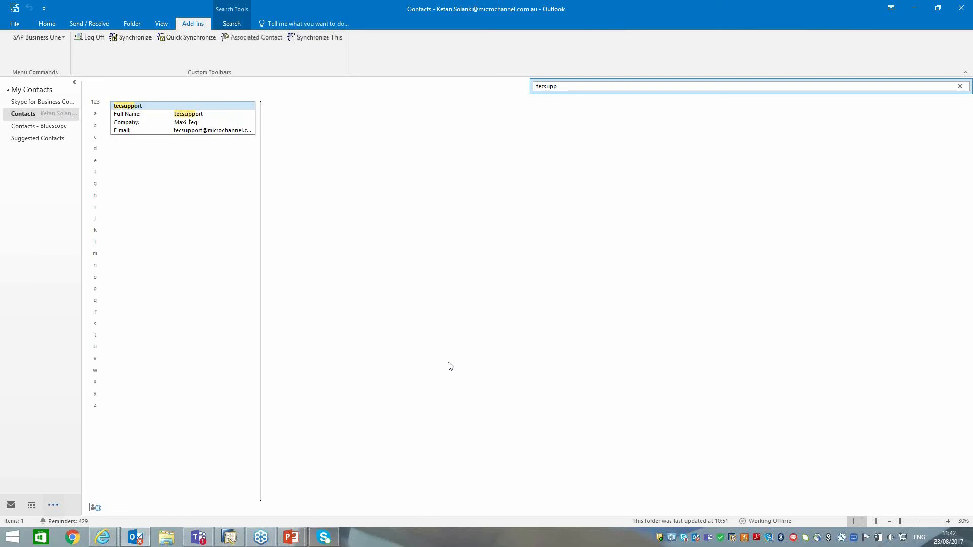
# Switch to SAP Business One, find the Maxi Teq business partner by searching "maxi", and check its tecsupport contact person.
pyautogui.click(229, 540)
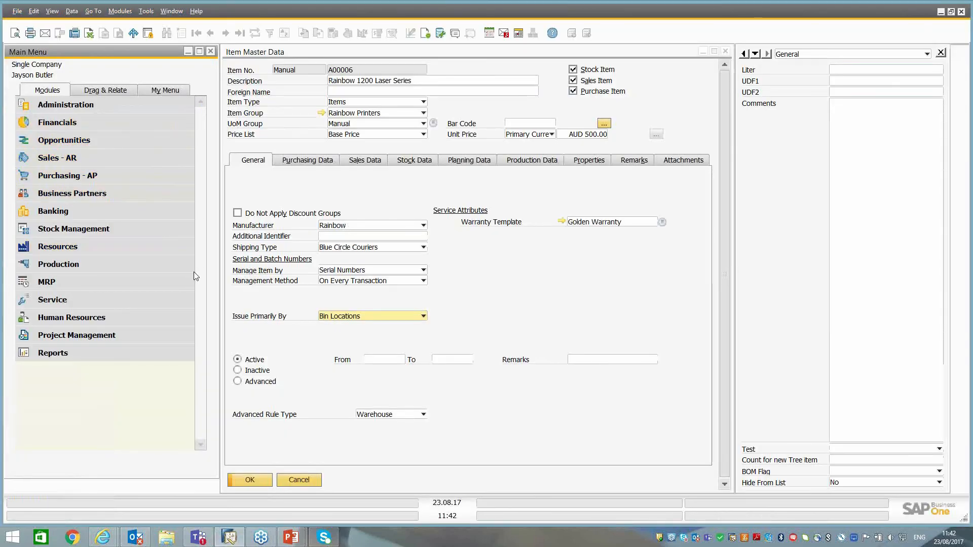
pyautogui.click(94, 196)
pyautogui.click(93, 209)
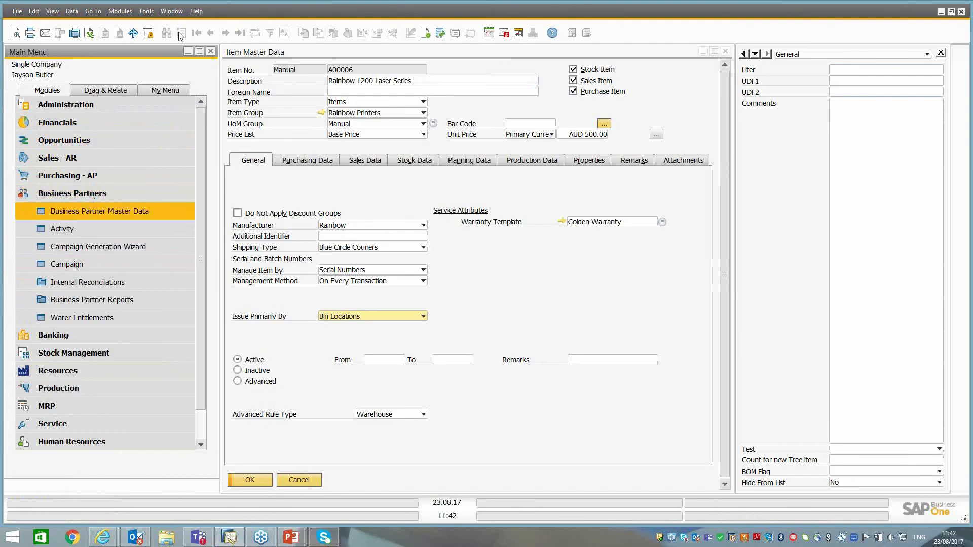
pyautogui.write('maxi')
pyautogui.press('Return')
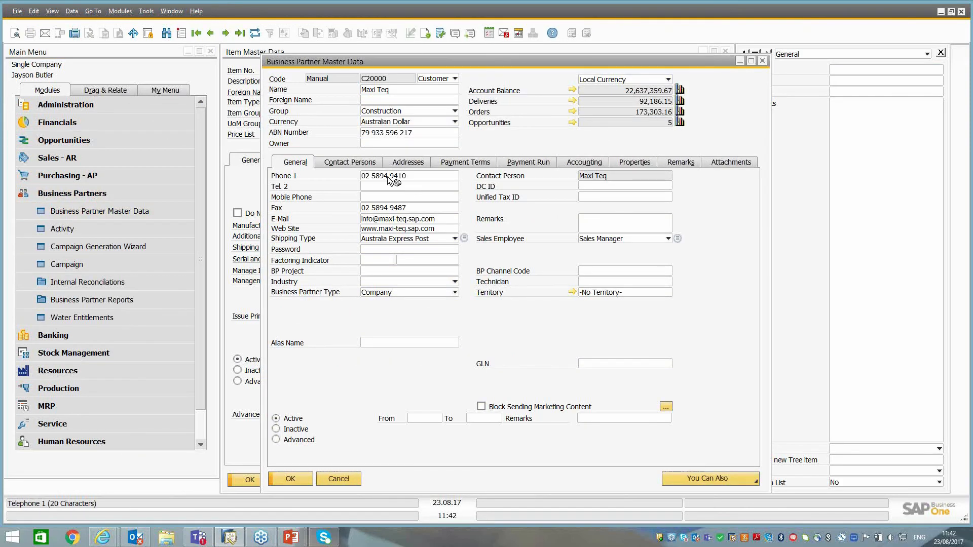
pyautogui.click(362, 162)
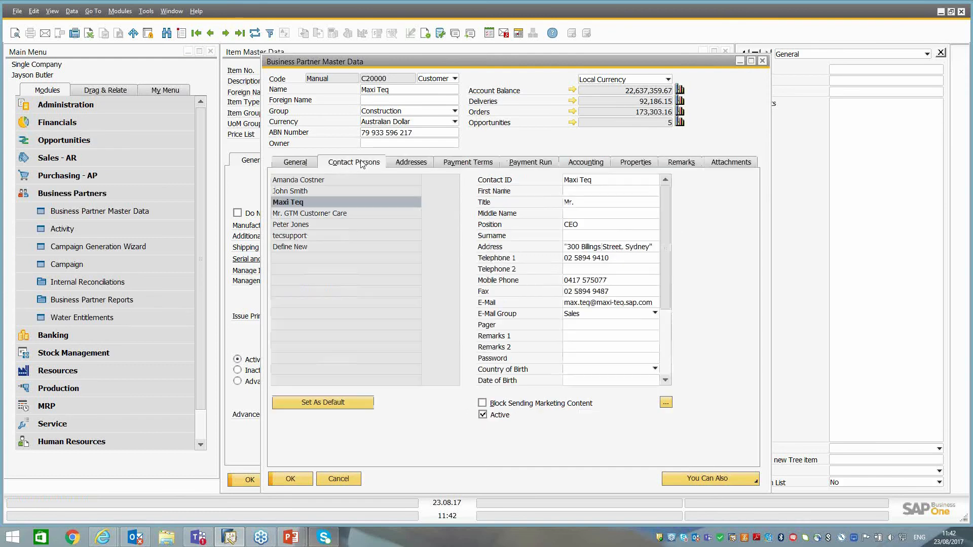
pyautogui.click(300, 236)
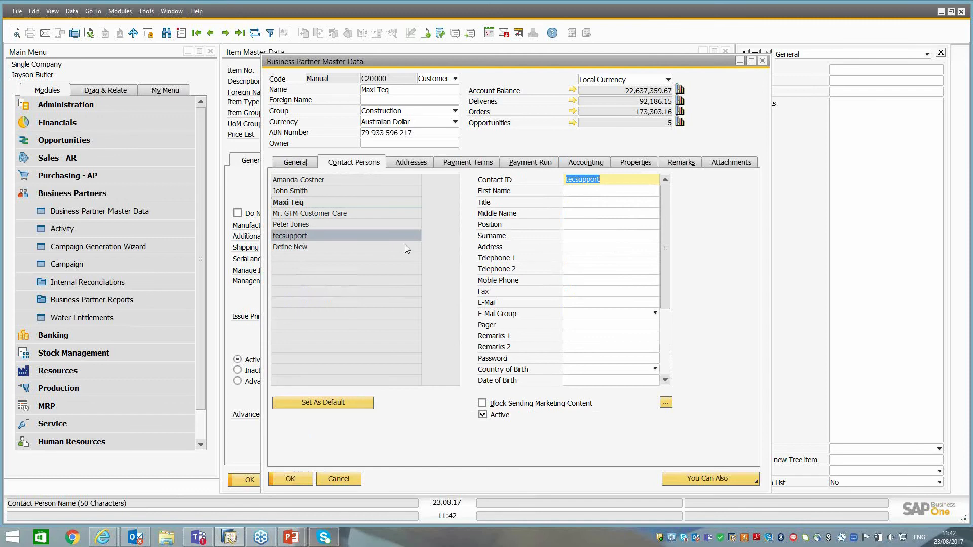
# Switch to Outlook mail, select the tecsupport "FW: Quarantined Email Summary" message in the Demo folder, and save it as an activity.
pyautogui.hotkey('alt', 'Tab')
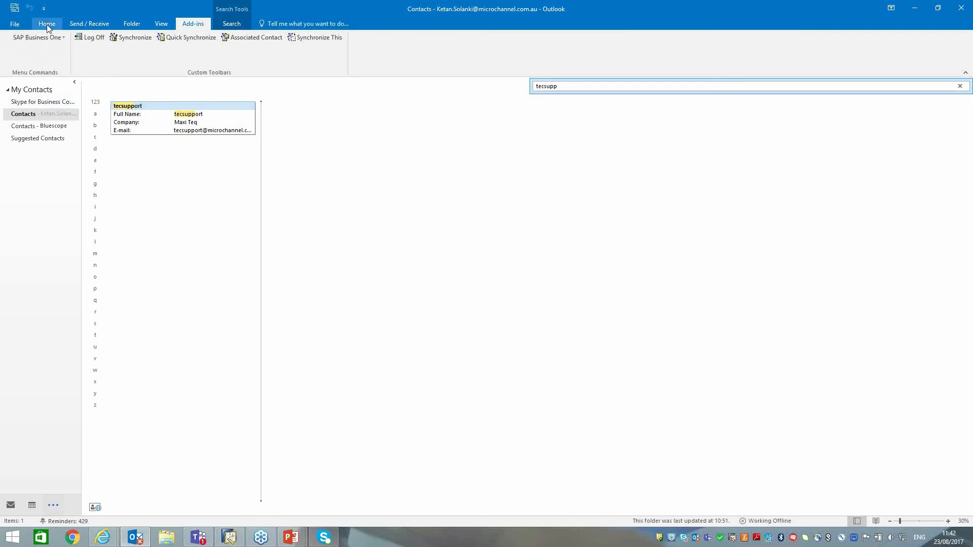
pyautogui.click(6, 503)
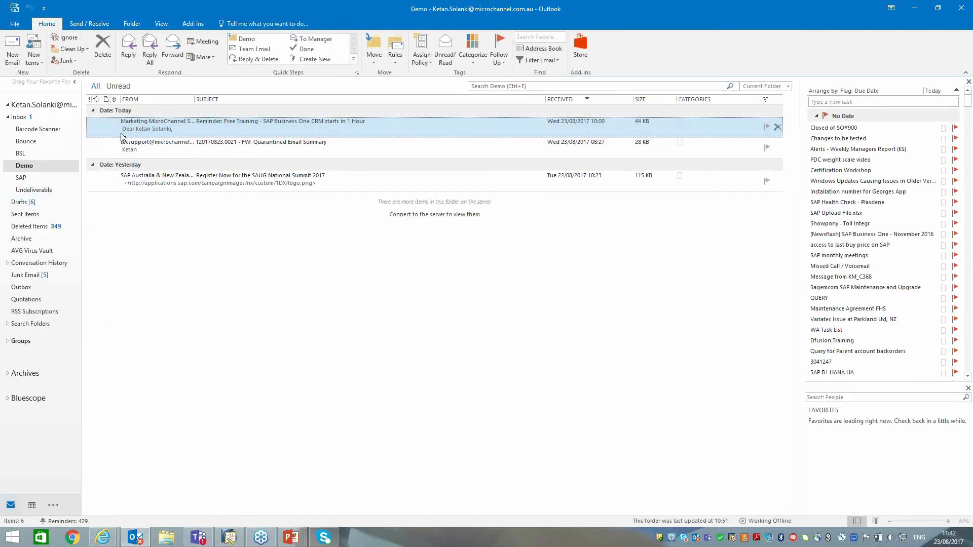
pyautogui.click(146, 152)
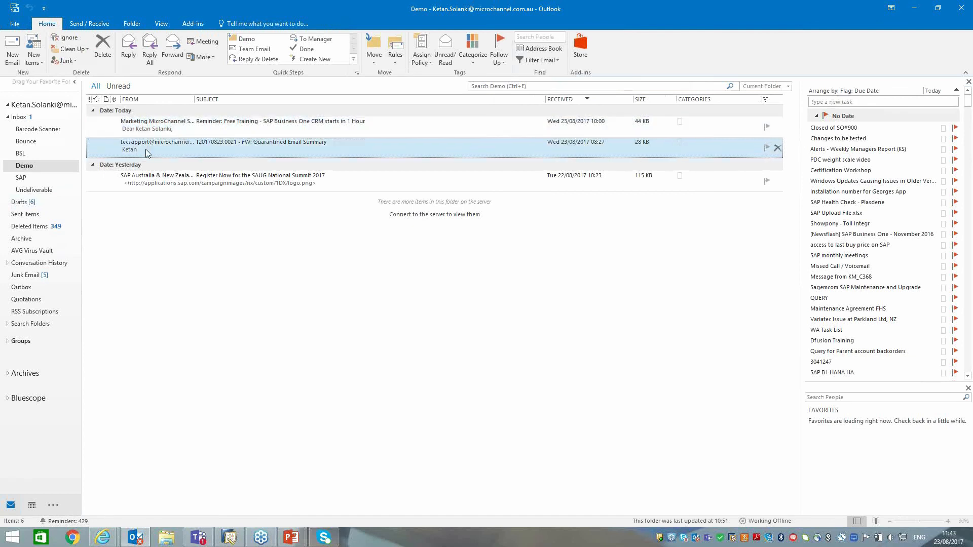
pyautogui.click(196, 26)
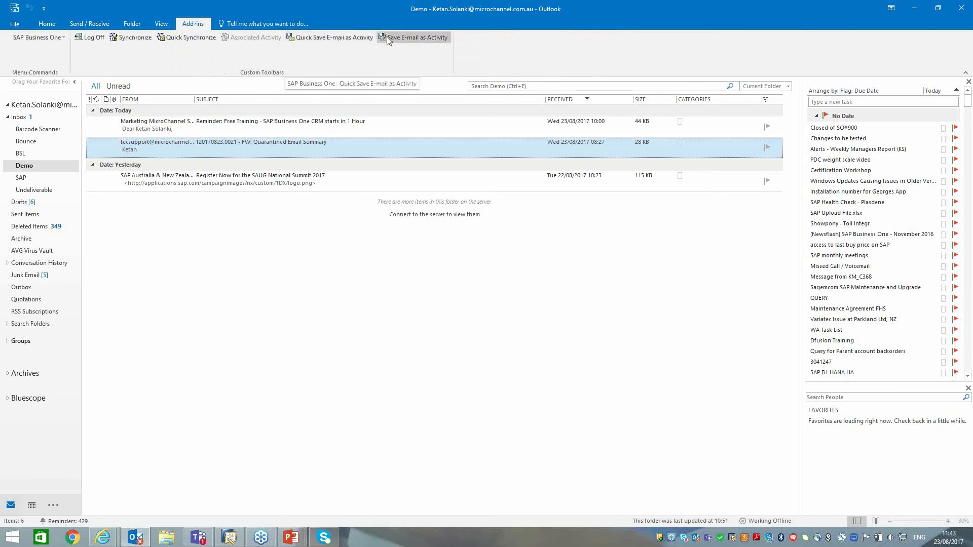
pyautogui.click(331, 38)
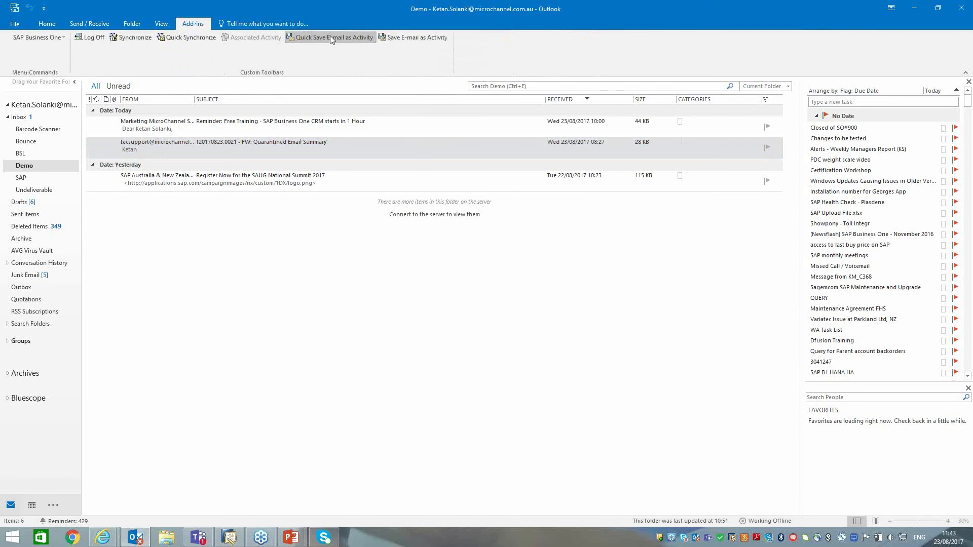
pyautogui.click(426, 38)
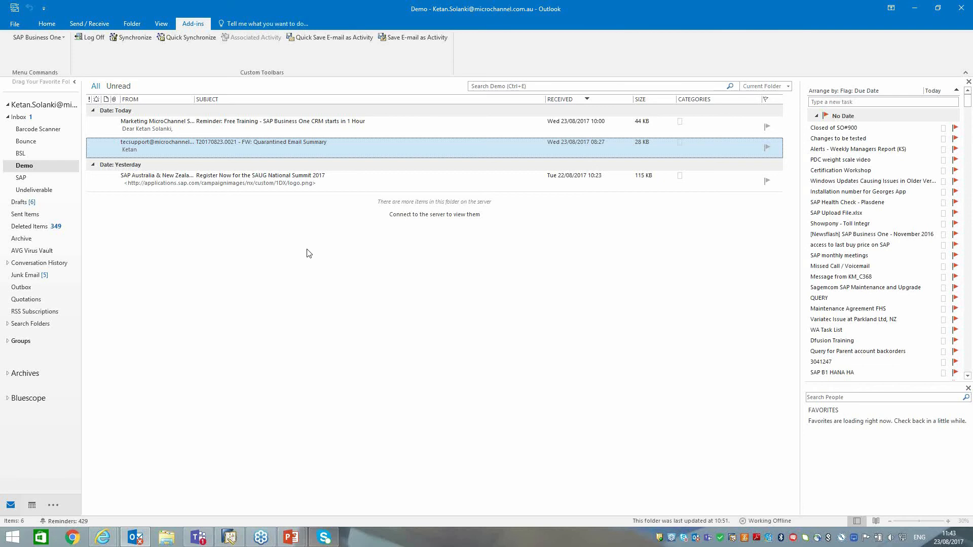
# Switch to SAP Business One and close the business partner and item master data windows.
pyautogui.click(230, 538)
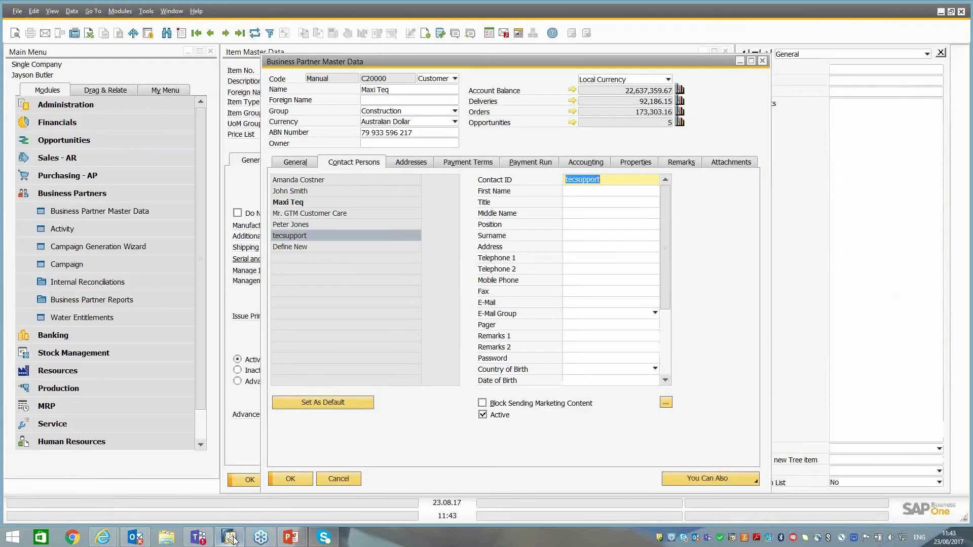
pyautogui.click(338, 479)
pyautogui.click(304, 480)
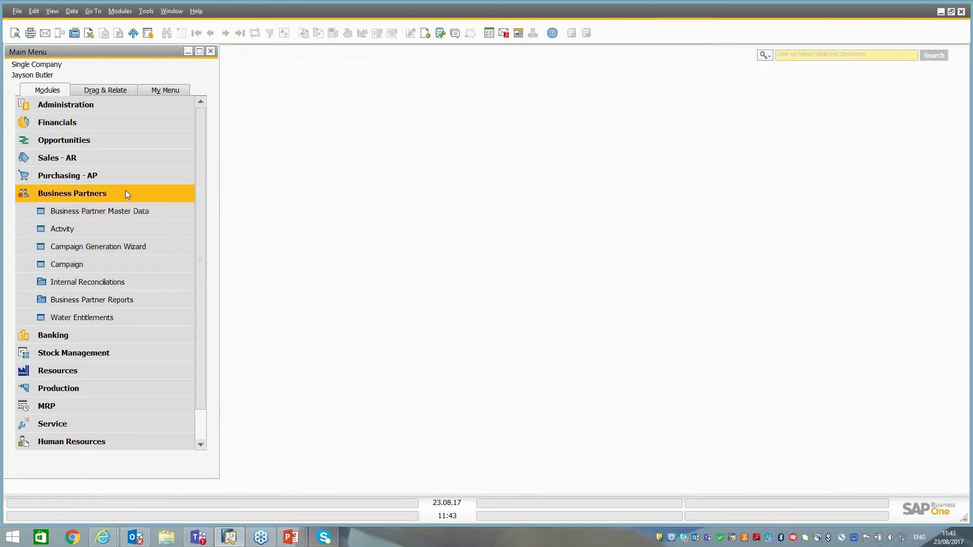
# Open the Campaign Generation Wizard from the Business Partners module and restore its window to normal size.
pyautogui.click(125, 193)
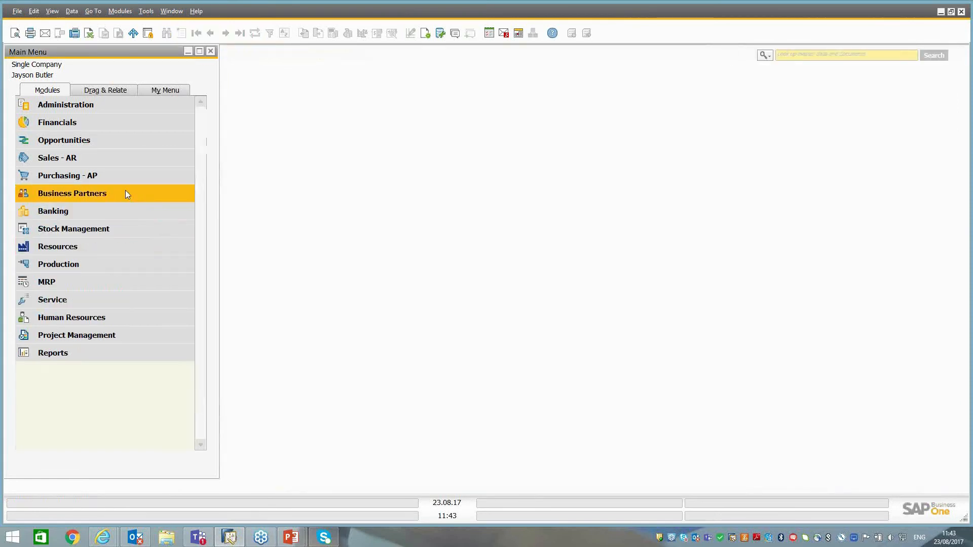
pyautogui.click(75, 143)
pyautogui.click(75, 143)
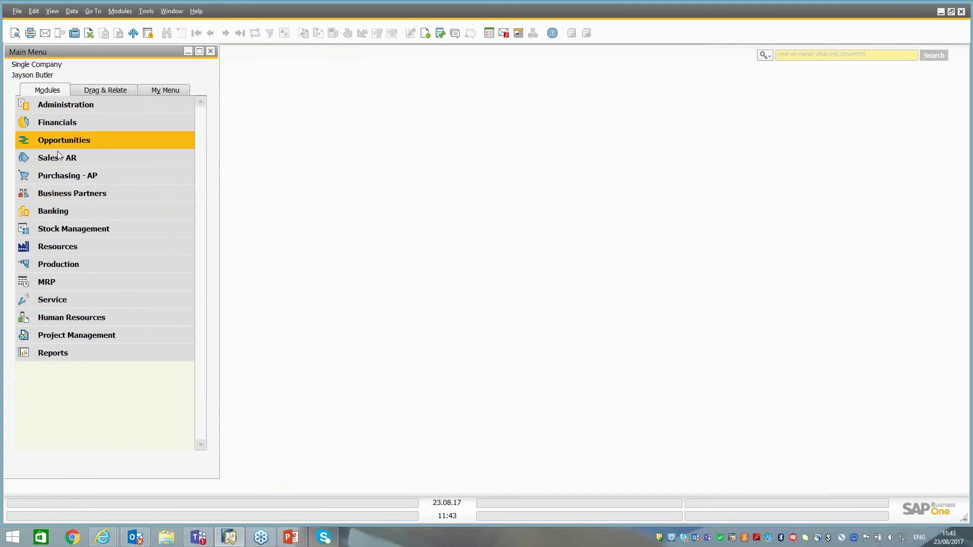
pyautogui.click(53, 188)
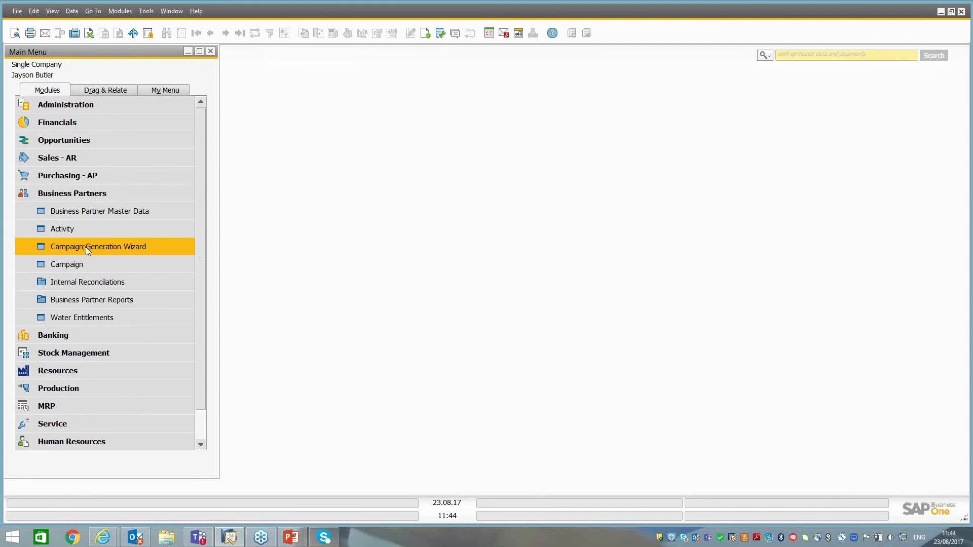
pyautogui.click(86, 249)
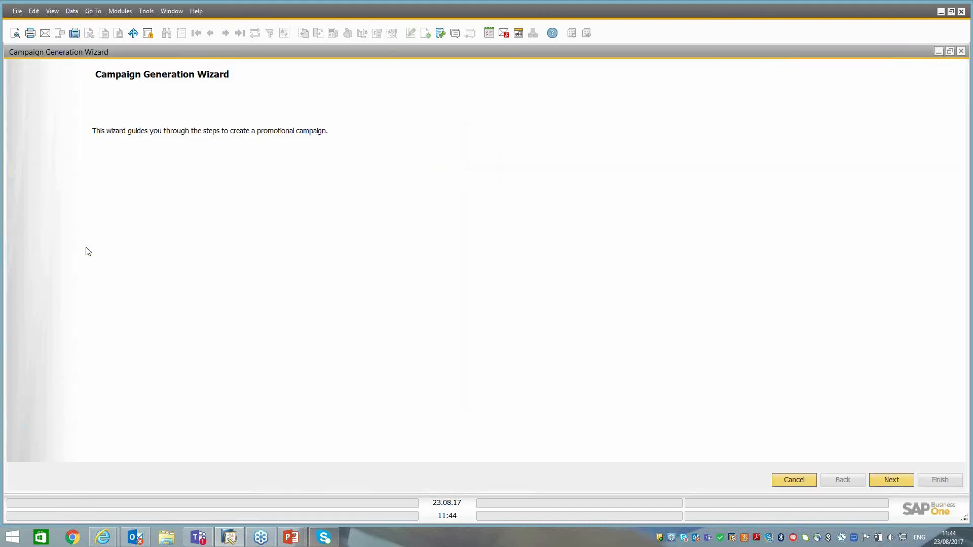
pyautogui.doubleClick(293, 52)
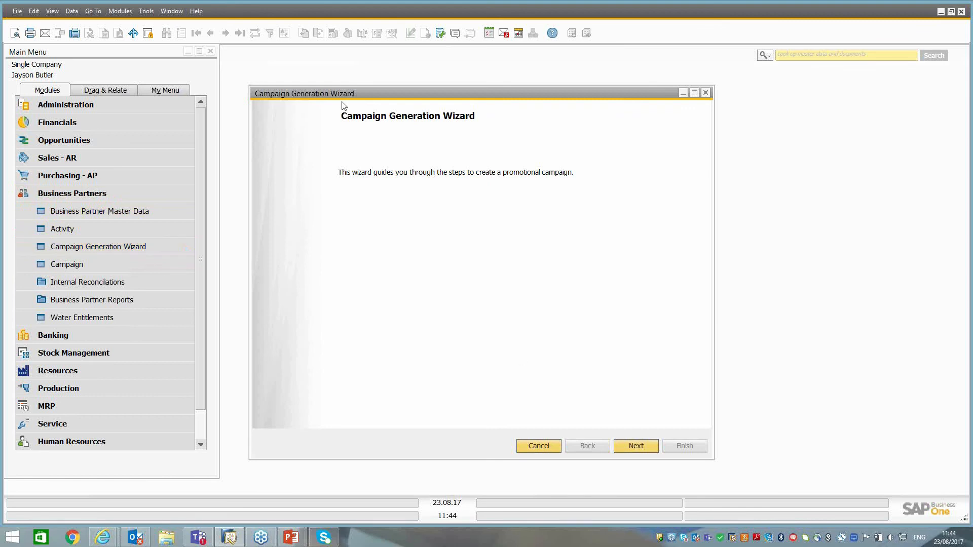
# Choose to create a new campaign and name it PrinterQ12017.
pyautogui.click(649, 448)
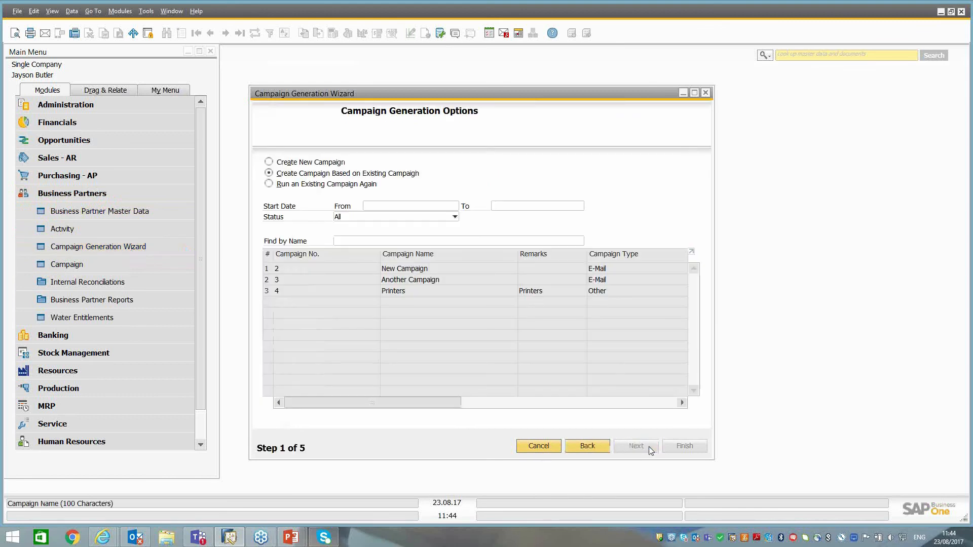
pyautogui.click(311, 162)
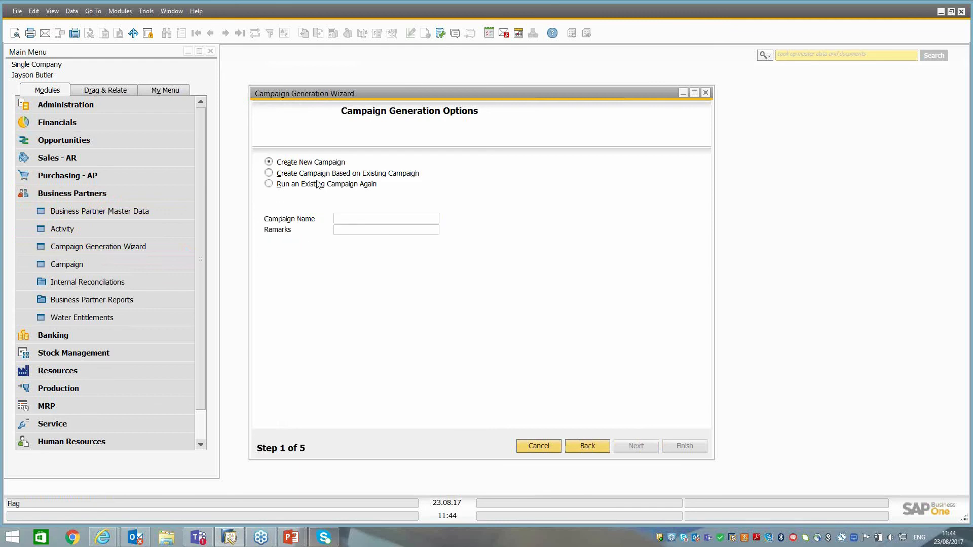
pyautogui.click(350, 218)
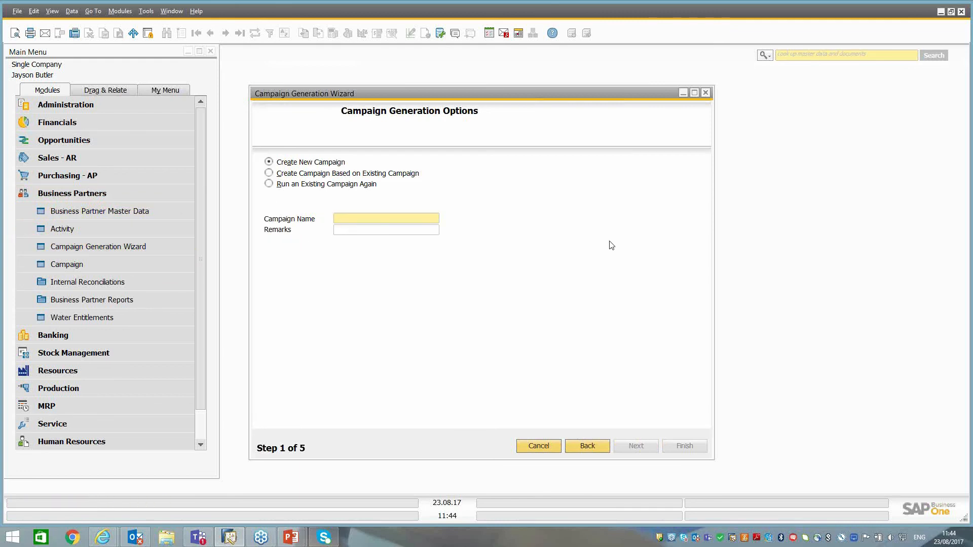
pyautogui.write('Printer')
pyautogui.press('Tab')
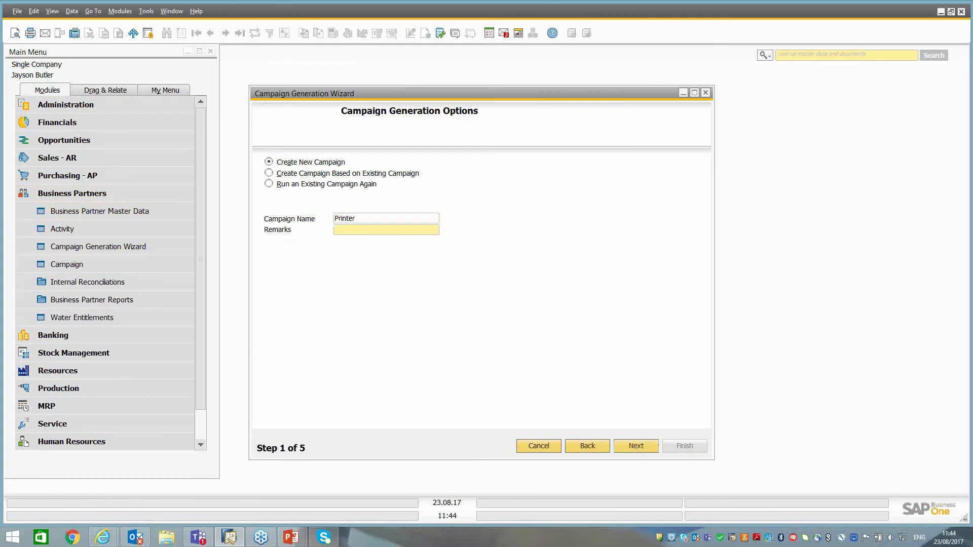
pyautogui.hotkey('shift', 'Tab')
pyautogui.press('Home')
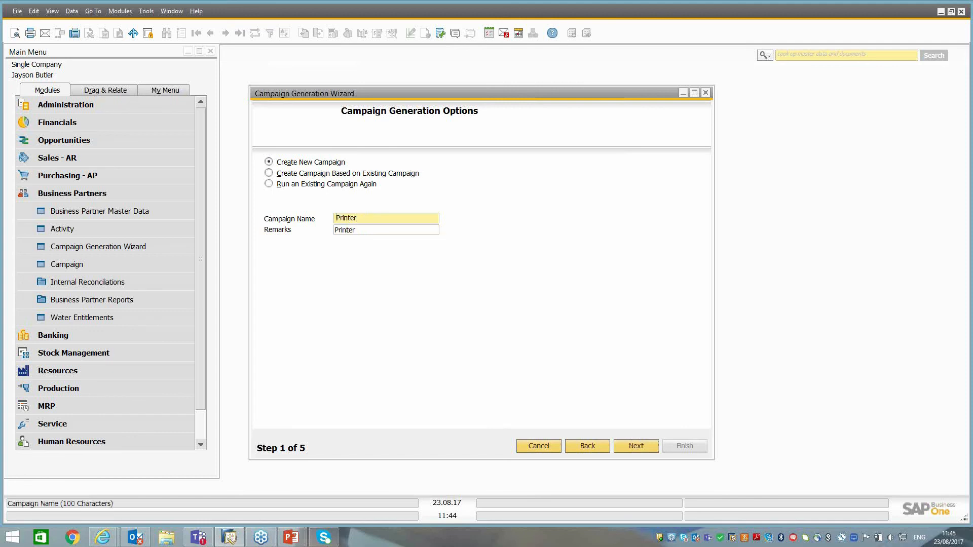
pyautogui.write('Q1@01')
pyautogui.press('BackSpace')
pyautogui.press('BackSpace')
pyautogui.press('BackSpace')
pyautogui.press('BackSpace')
pyautogui.write('2017')
pyautogui.press('Tab')
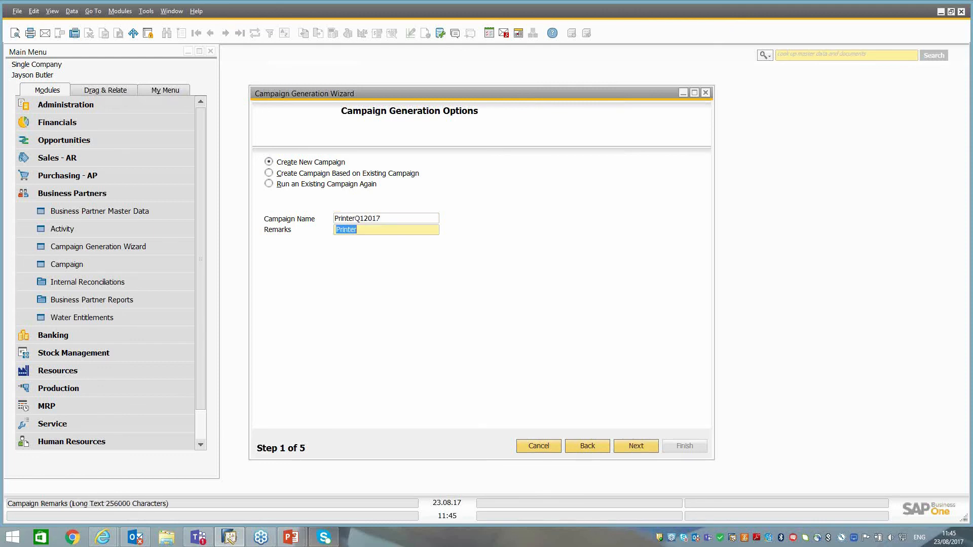
# Copy the campaign name PrinterQ12017 into the remarks and set the campaign type to Other.
pyautogui.click(386, 220)
pyautogui.hotkey('ctrl', 'c')
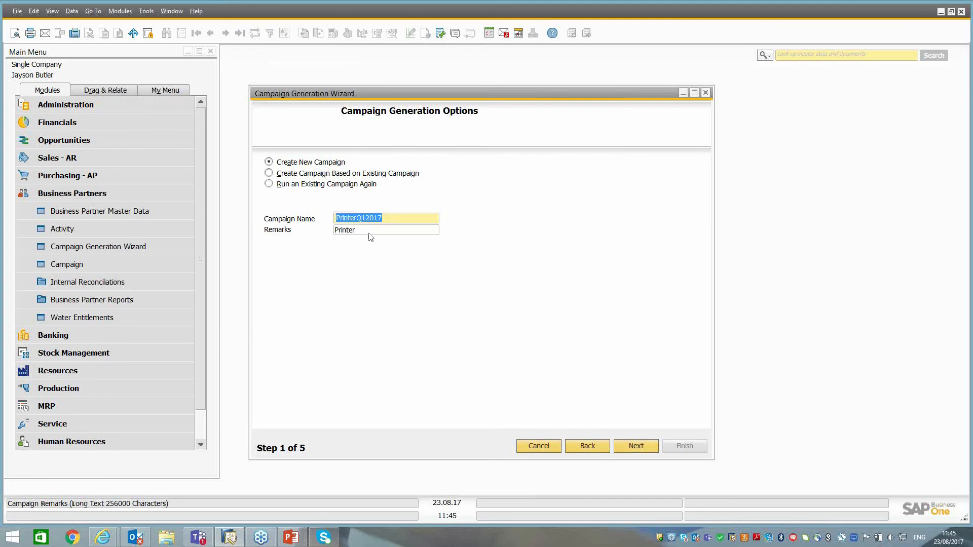
pyautogui.click(370, 233)
pyautogui.hotkey('ctrl', 'v')
pyautogui.click(630, 447)
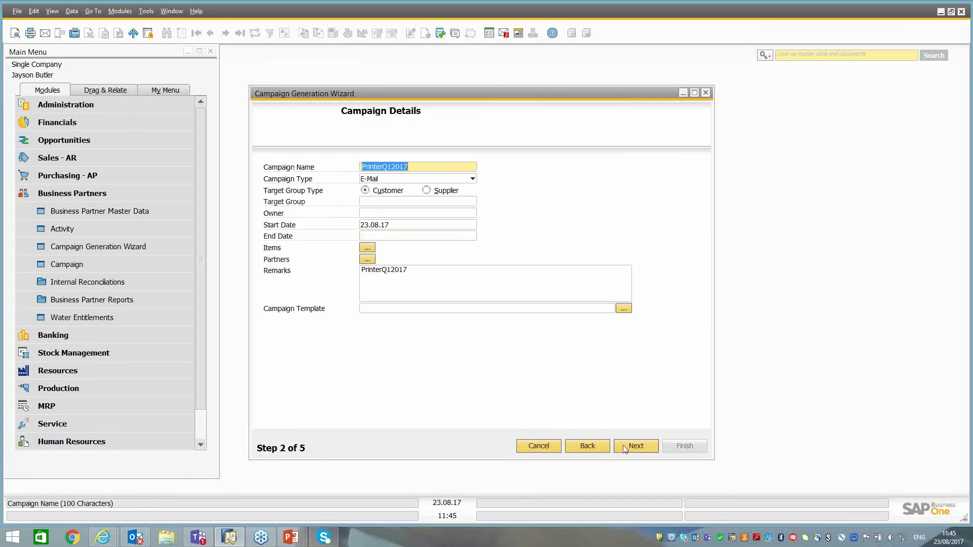
pyautogui.click(369, 180)
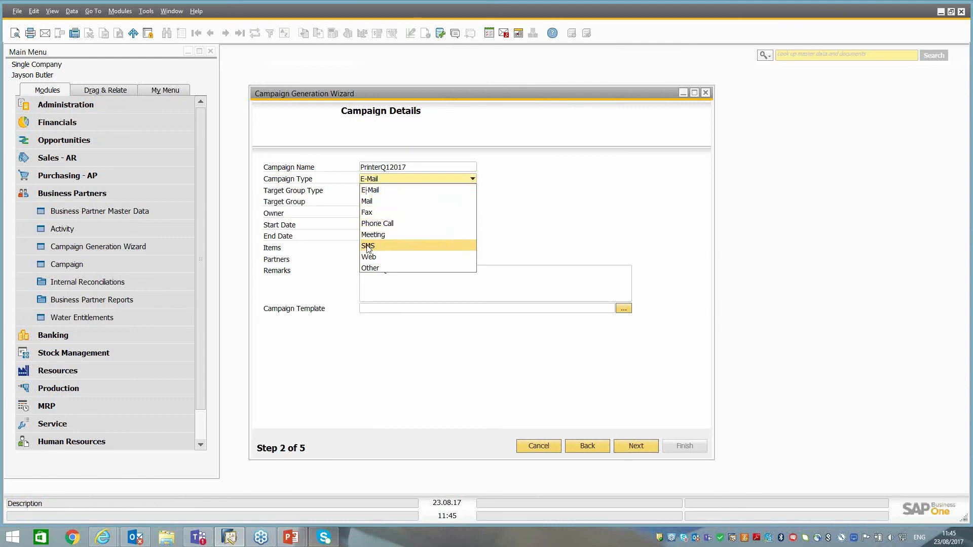
pyautogui.click(376, 268)
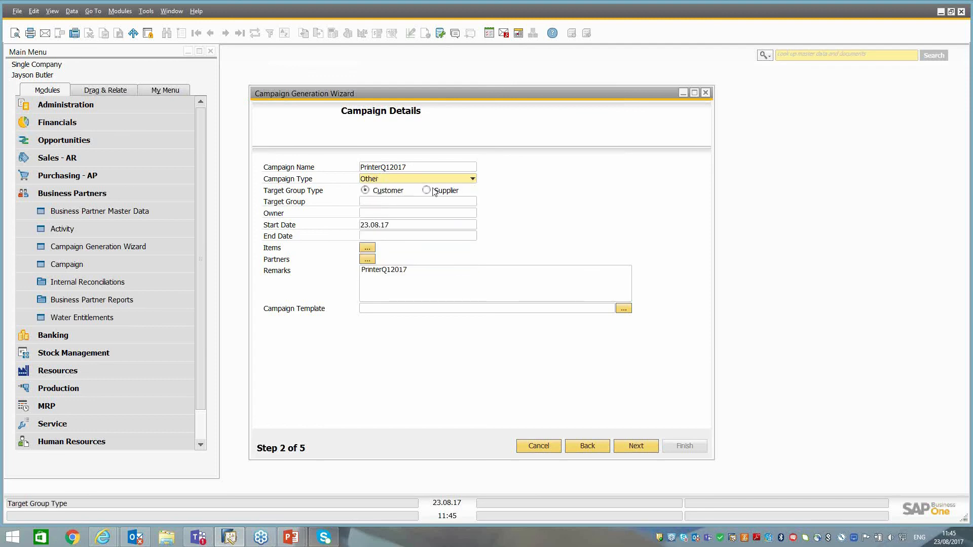
# Review the business partners in target group TG1 through the target group setup, and close it without changes.
pyautogui.click(366, 202)
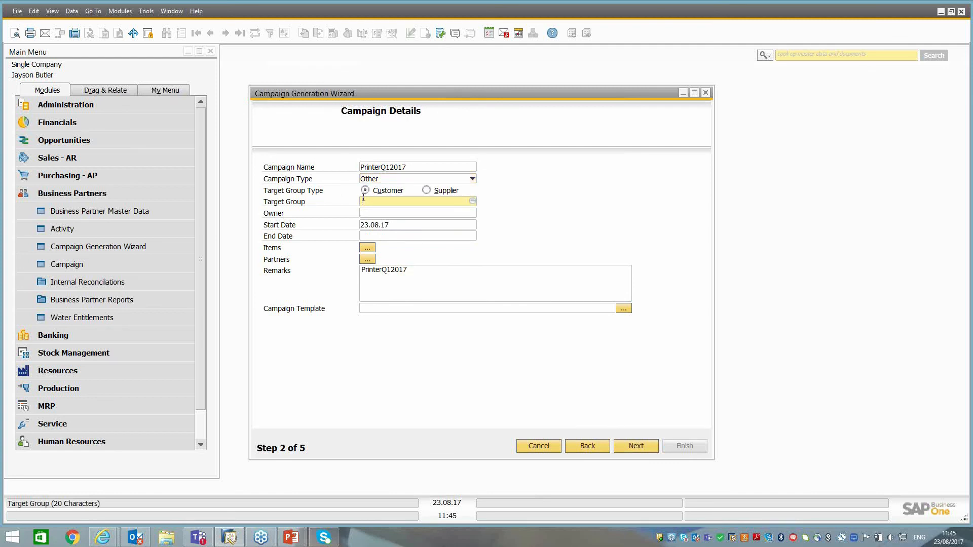
pyautogui.press('Tab')
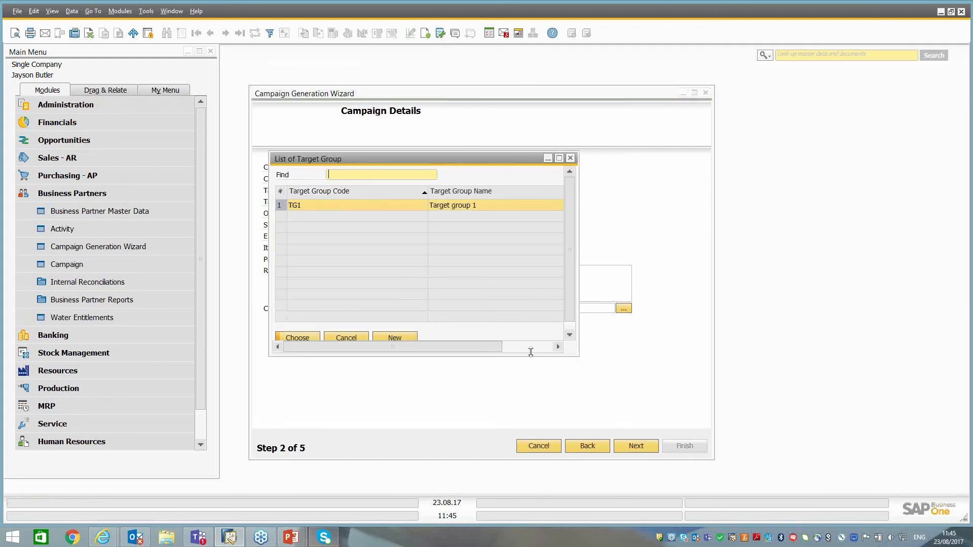
pyautogui.moveTo(578, 355); pyautogui.dragTo(605, 387)
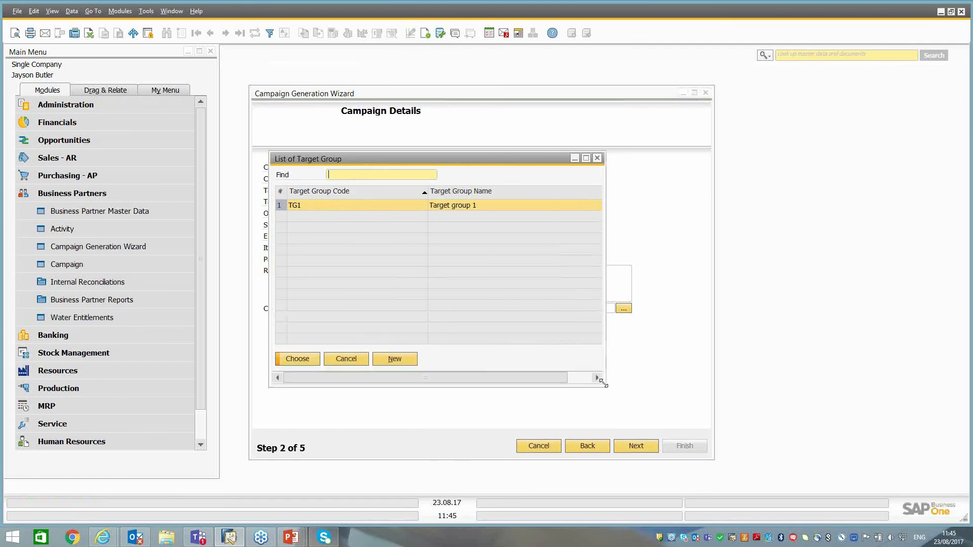
pyautogui.click(404, 361)
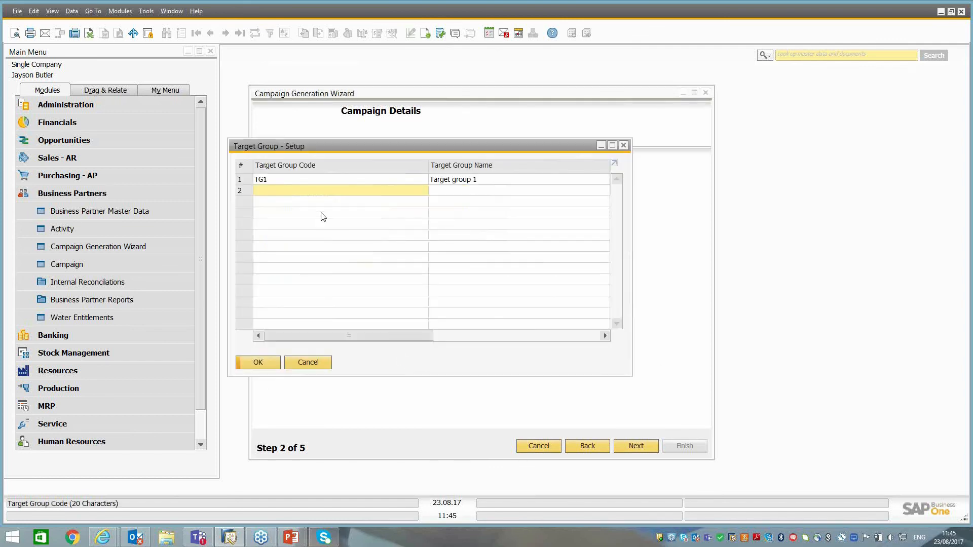
pyautogui.doubleClick(244, 180)
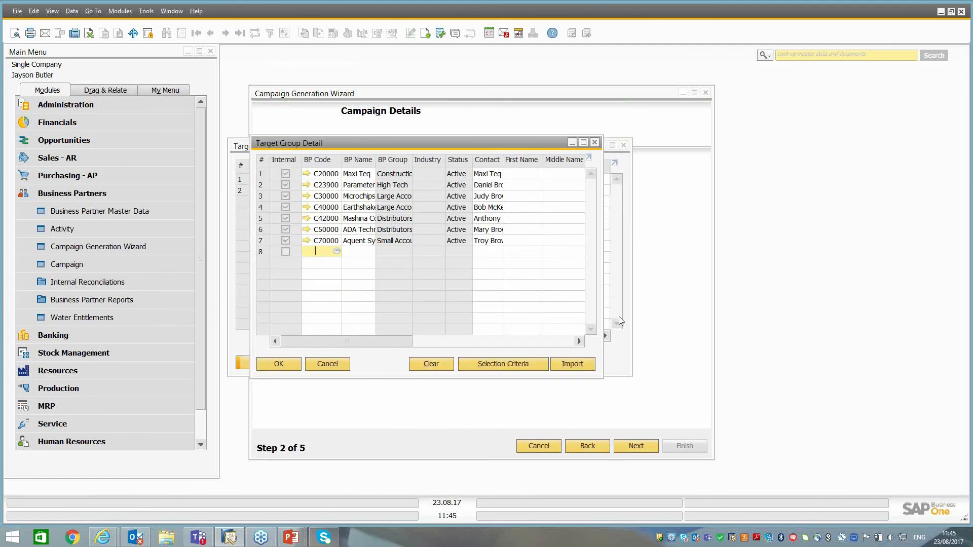
pyautogui.moveTo(603, 379); pyautogui.dragTo(809, 463)
pyautogui.moveTo(322, 144); pyautogui.dragTo(438, 161)
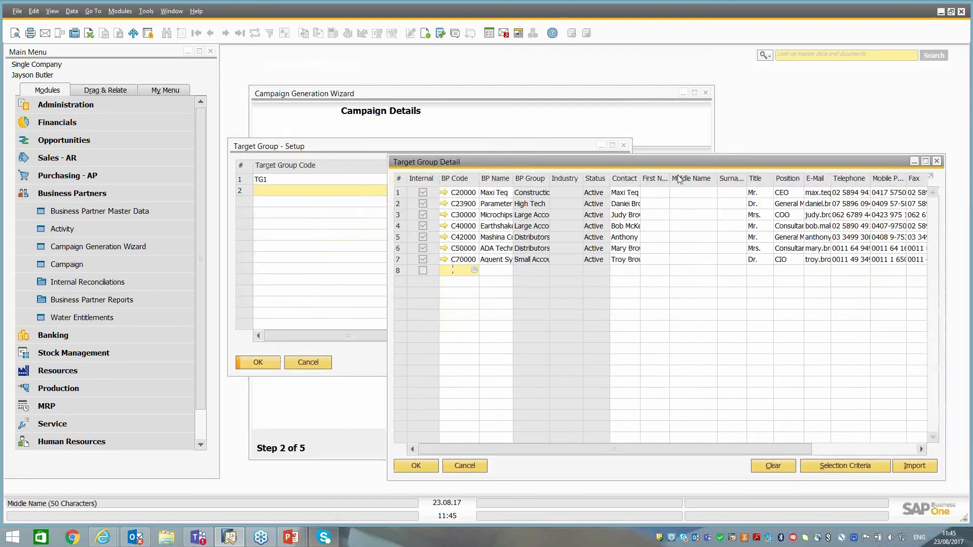
pyautogui.click(473, 466)
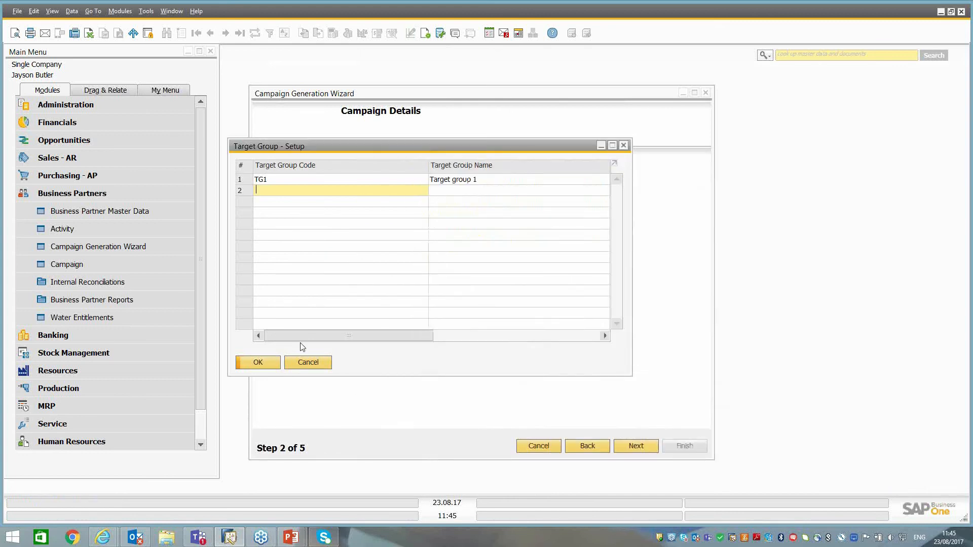
pyautogui.click(310, 363)
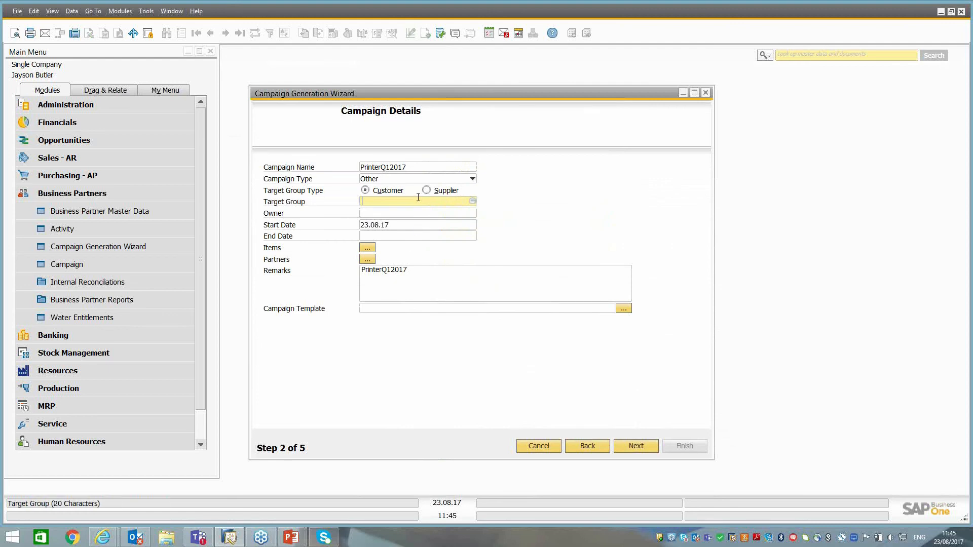
# Assign target group TG1 to the campaign and set its end date to 30.08.17.
pyautogui.press('Tab')
pyautogui.doubleClick(321, 208)
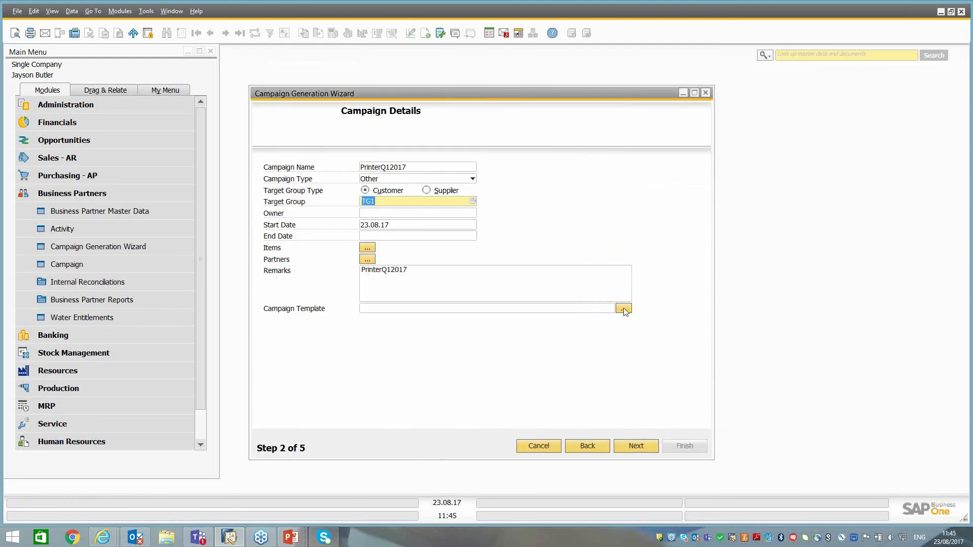
pyautogui.click(365, 226)
pyautogui.press('Tab')
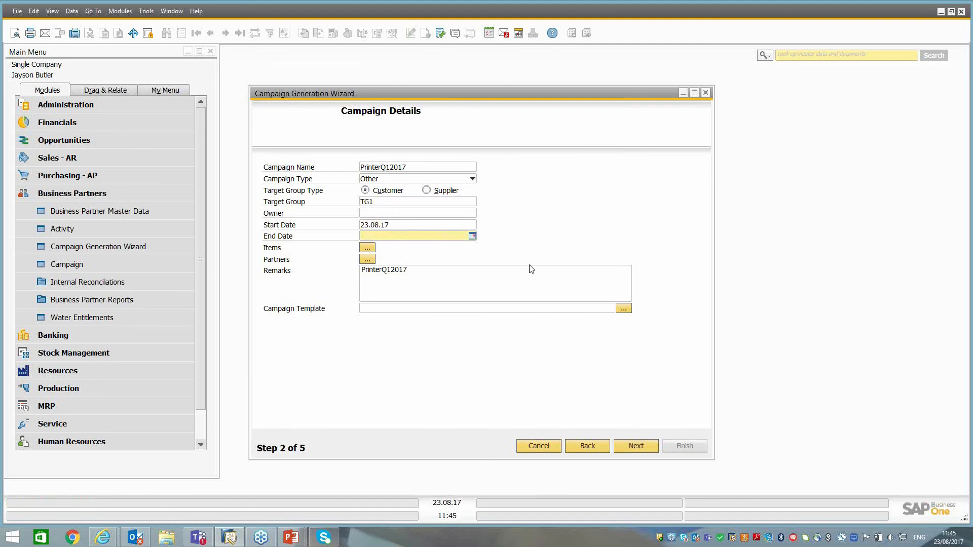
pyautogui.click(531, 269)
pyautogui.click(472, 236)
pyautogui.click(411, 339)
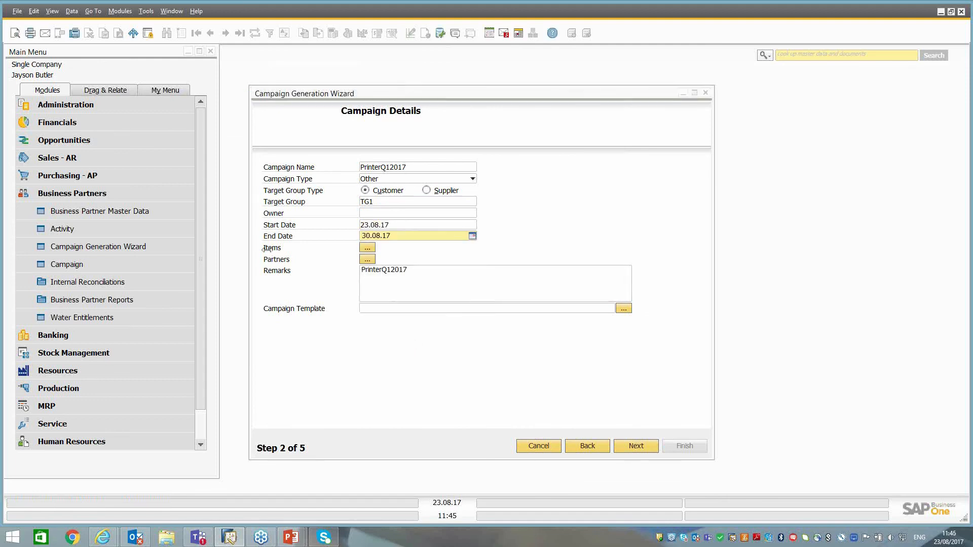
pyautogui.click(383, 281)
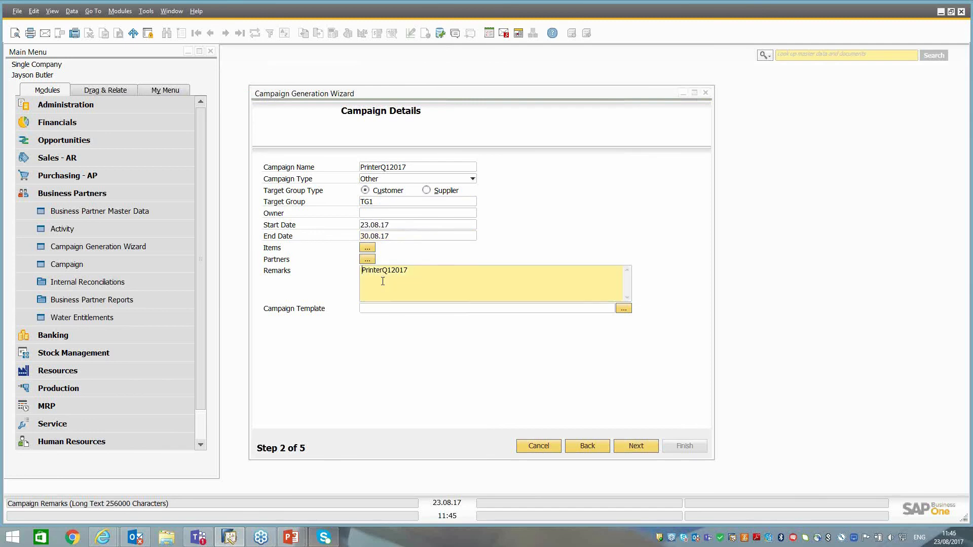
# Open the file selection for the campaign template and close it without choosing a file.
pyautogui.click(420, 309)
pyautogui.click(624, 308)
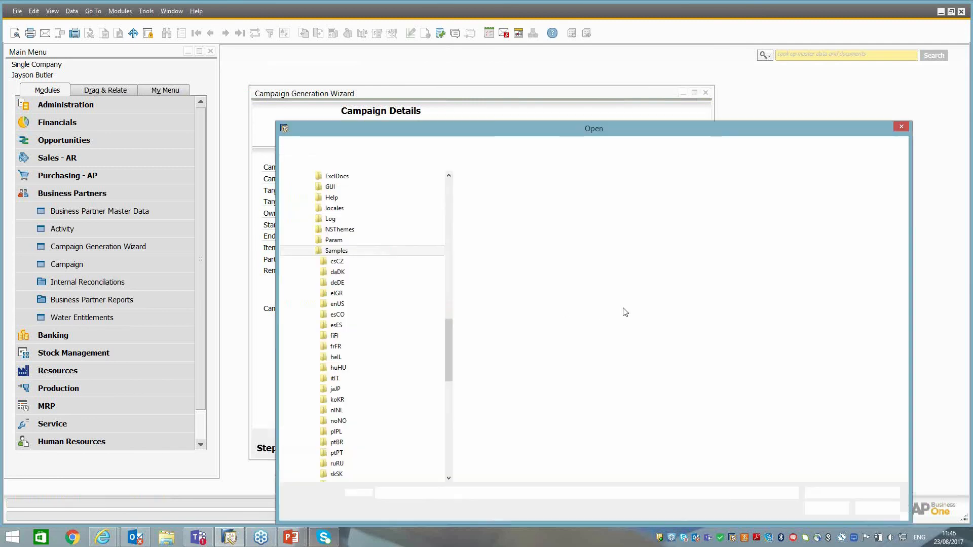
pyautogui.click(869, 511)
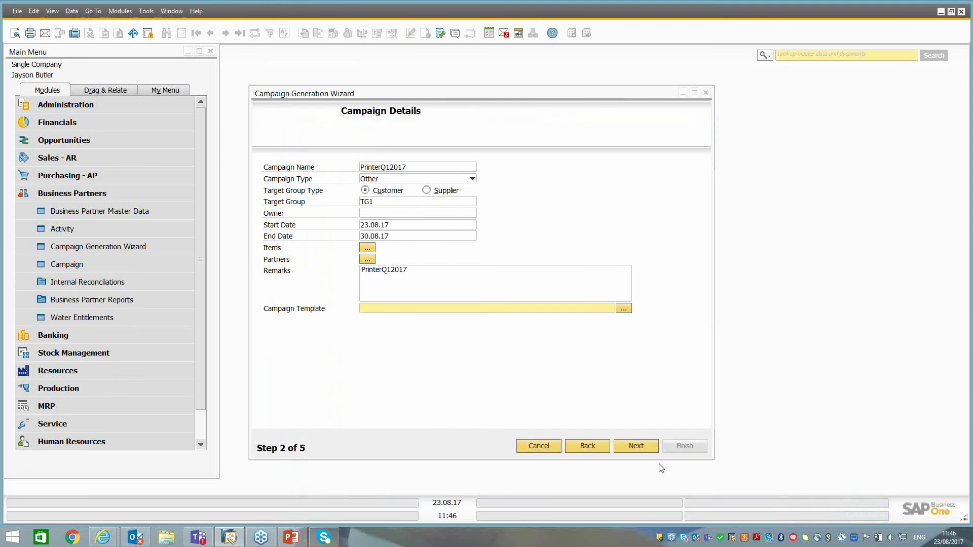
# Continue to the campaign's target business partners in a maximized wizard window and add One Time Customer to the empty row.
pyautogui.click(636, 446)
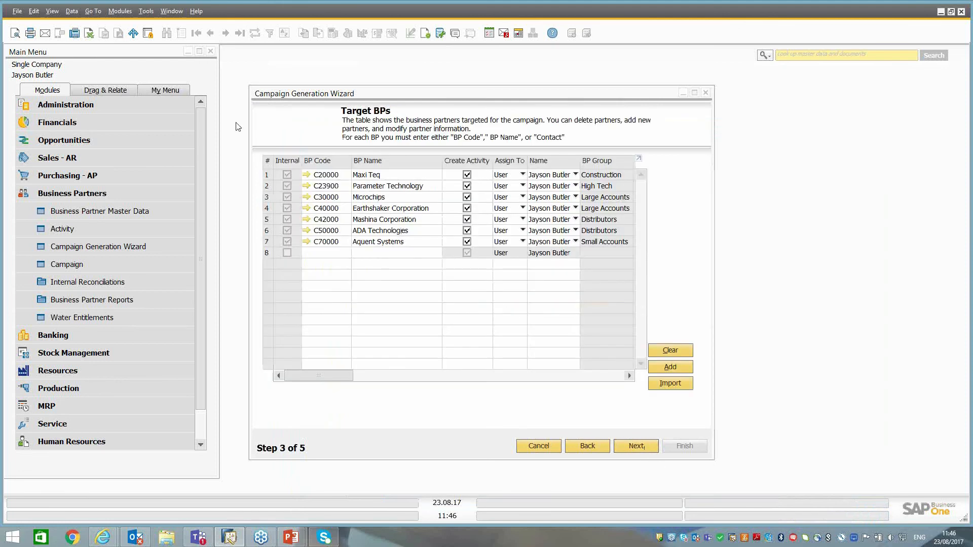
pyautogui.click(695, 92)
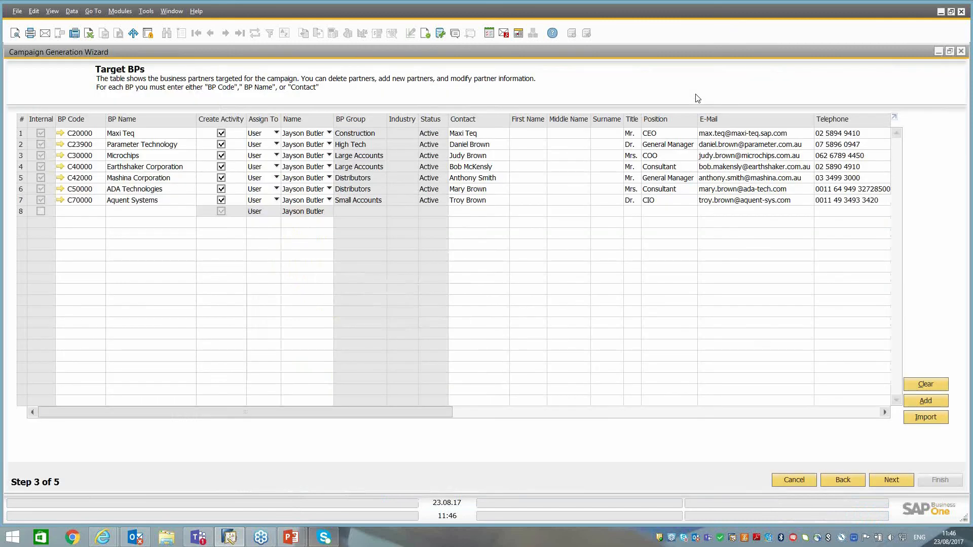
pyautogui.click(78, 212)
pyautogui.press('Tab')
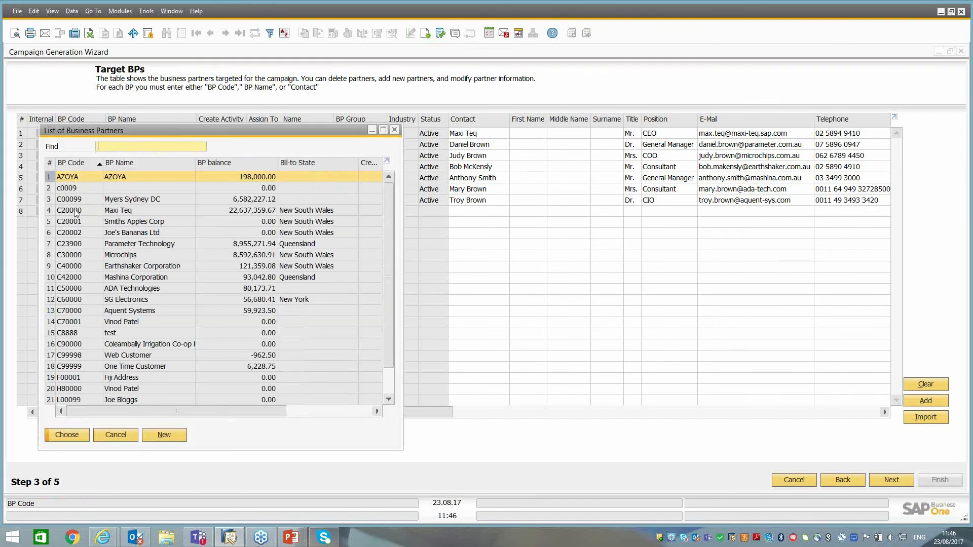
pyautogui.doubleClick(76, 370)
pyautogui.press('Tab')
pyautogui.press('Tab')
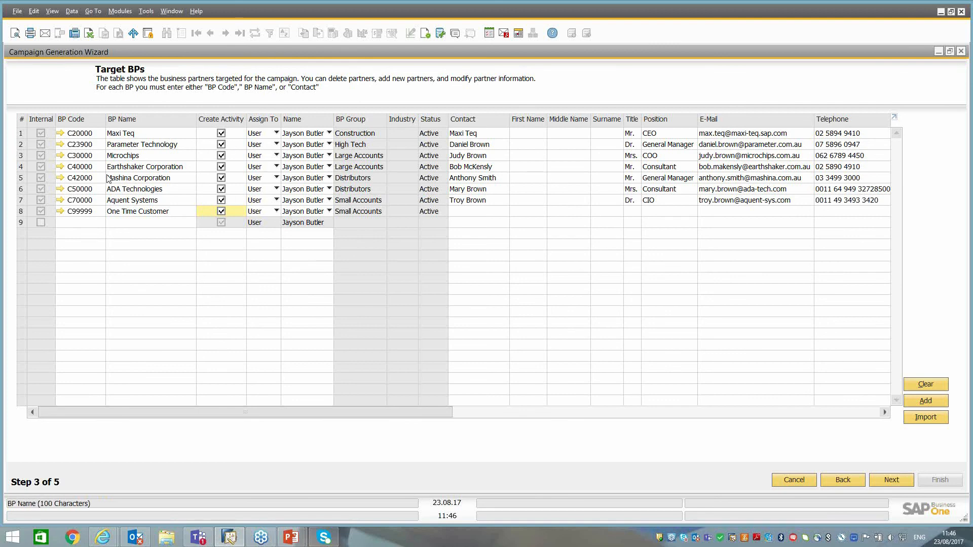
# Copy the whole table of target business partners and paste it into a new Excel workbook.
pyautogui.click(306, 134)
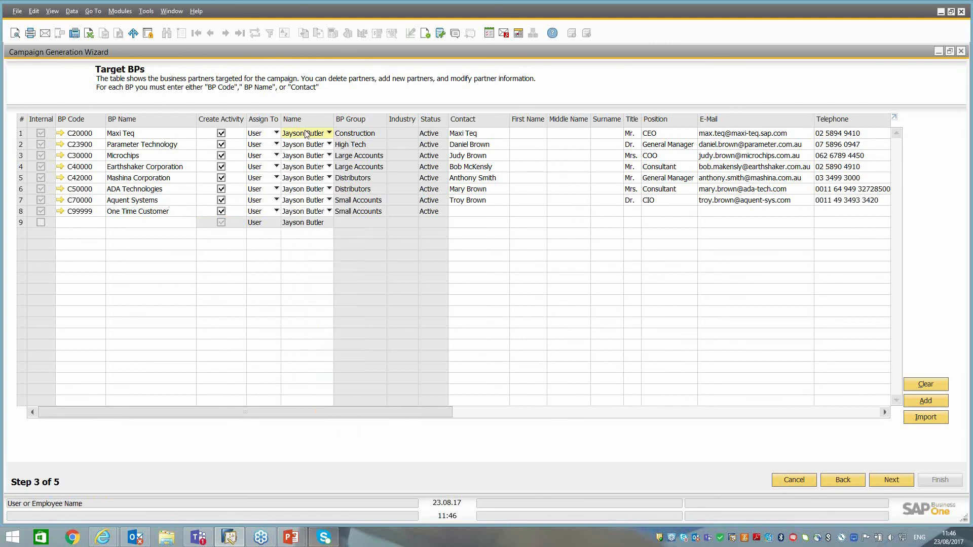
pyautogui.click(306, 133)
pyautogui.click(305, 133)
pyautogui.rightClick(64, 123)
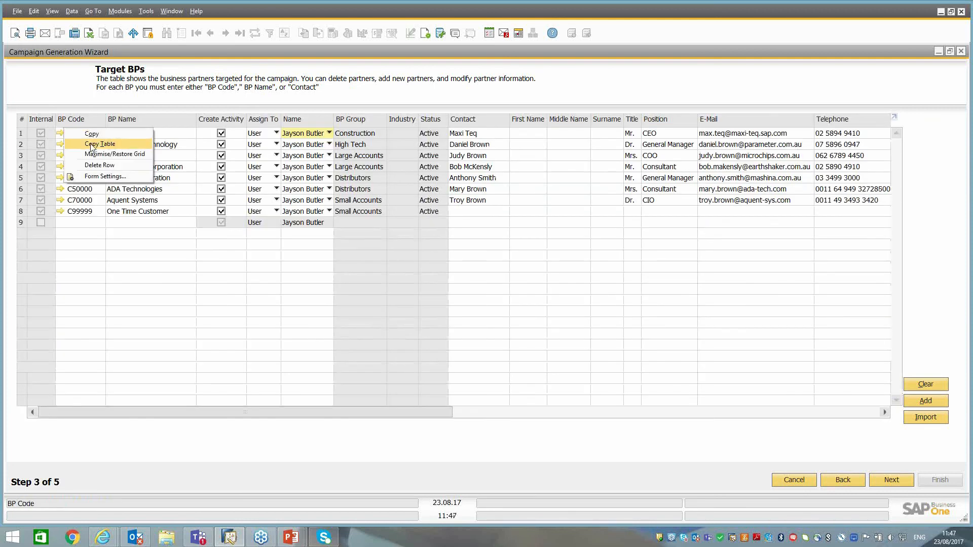
pyautogui.click(86, 144)
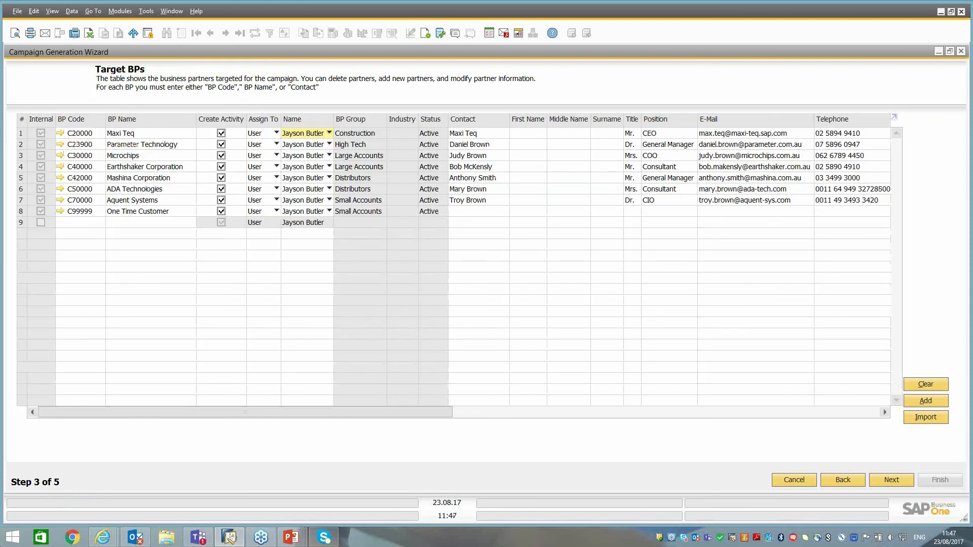
pyautogui.click(13, 542)
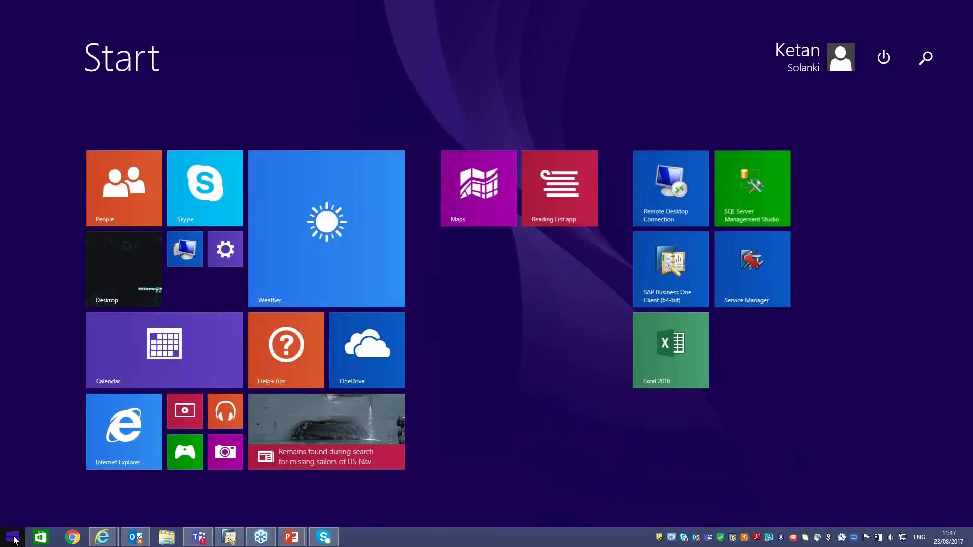
pyautogui.click(640, 337)
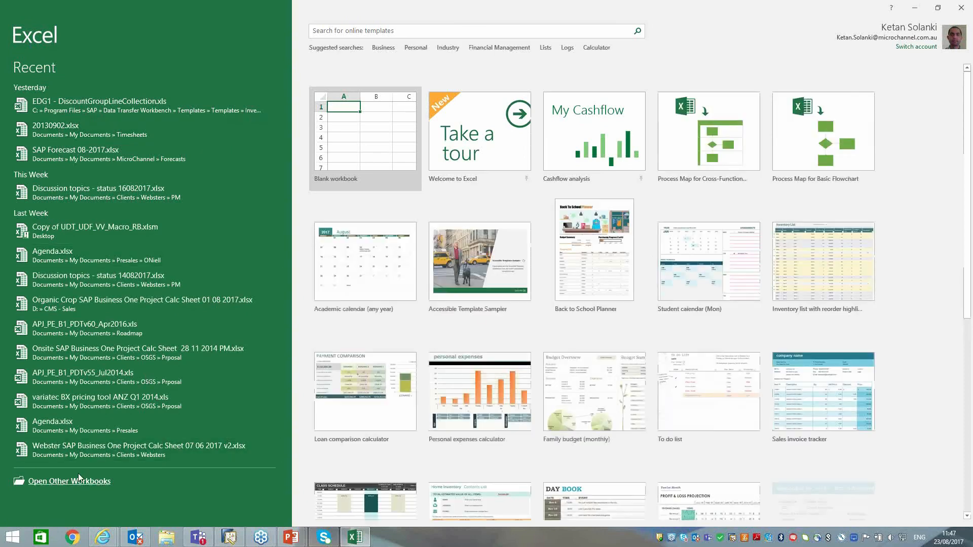
pyautogui.click(326, 163)
pyautogui.hotkey('ctrl', 'v')
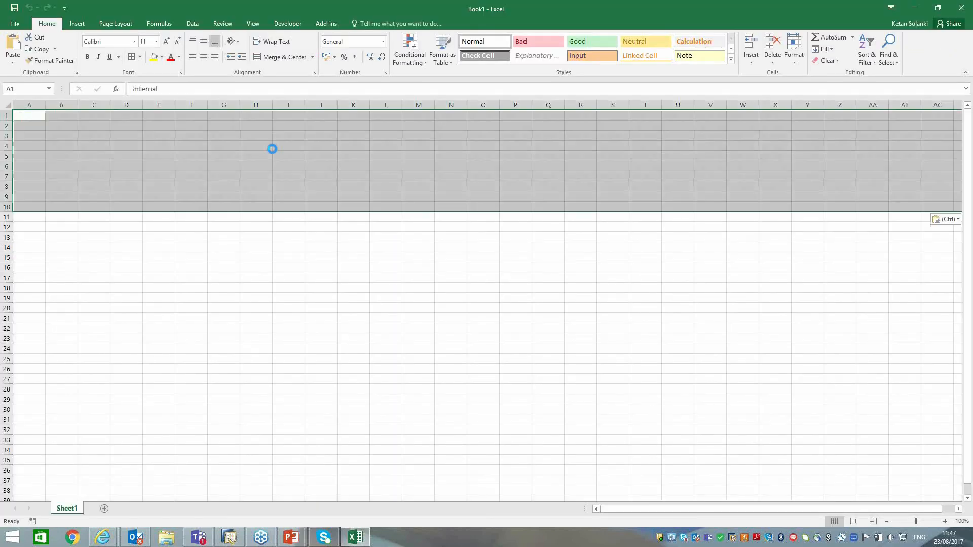
# Copy the BP Code through Status columns with headers from Excel and paste them into the empty row of SAP Business One's target list.
pyautogui.moveTo(307, 105); pyautogui.dragTo(297, 106)
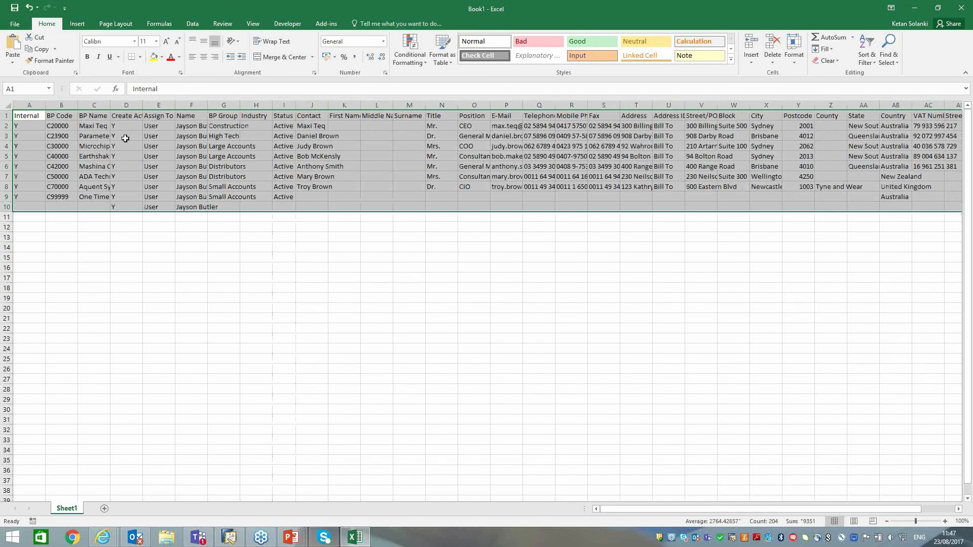
pyautogui.click(125, 138)
pyautogui.moveTo(56, 115); pyautogui.dragTo(281, 205)
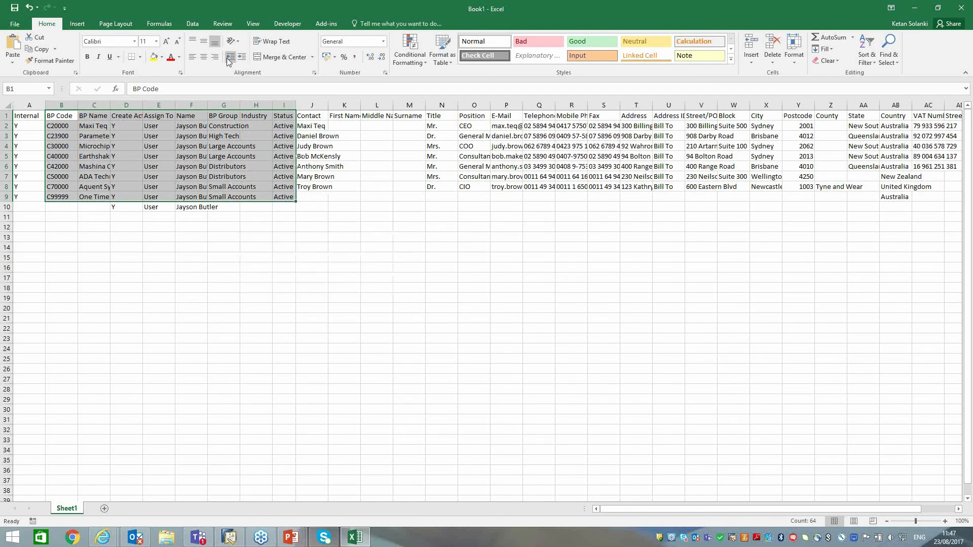
pyautogui.rightClick(143, 138)
pyautogui.click(171, 165)
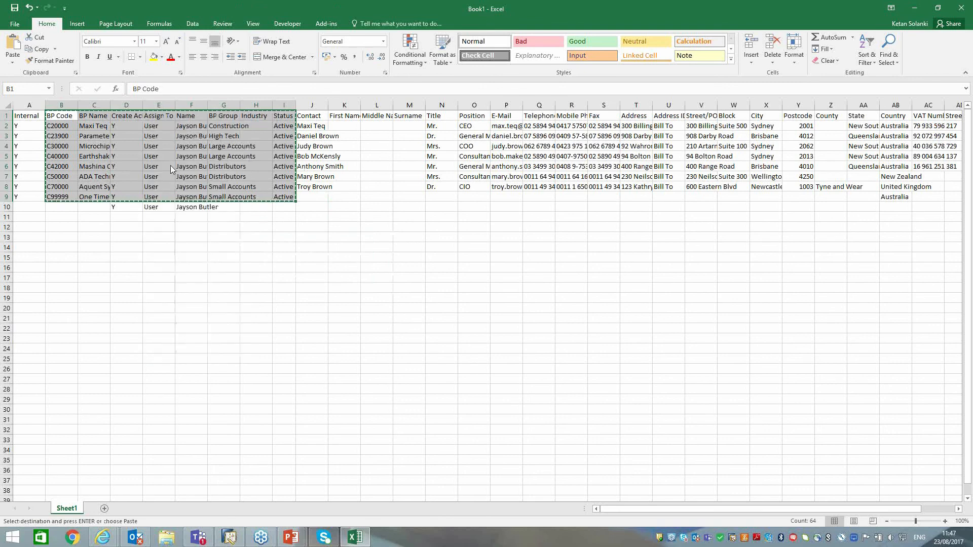
pyautogui.hotkey('alt', 'Tab')
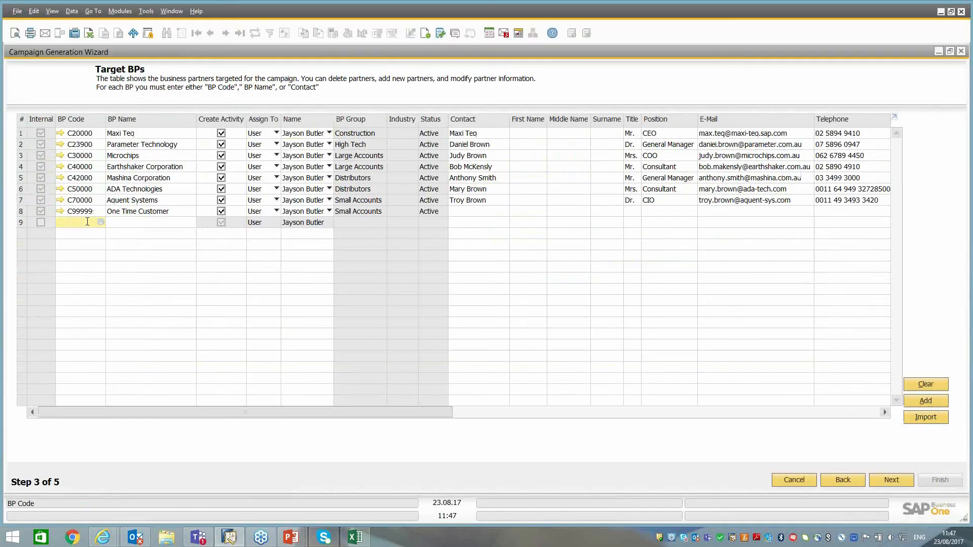
pyautogui.hotkey('ctrl', 'v')
pyautogui.click(348, 286)
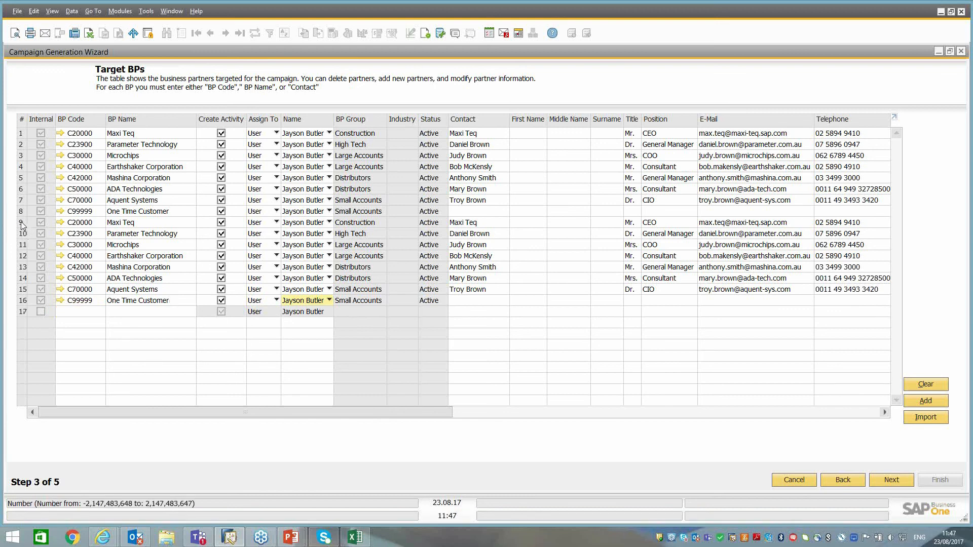
# Clear all target business partners, and reload the list by entering target group TG1 again in the campaign details.
pyautogui.click(89, 223)
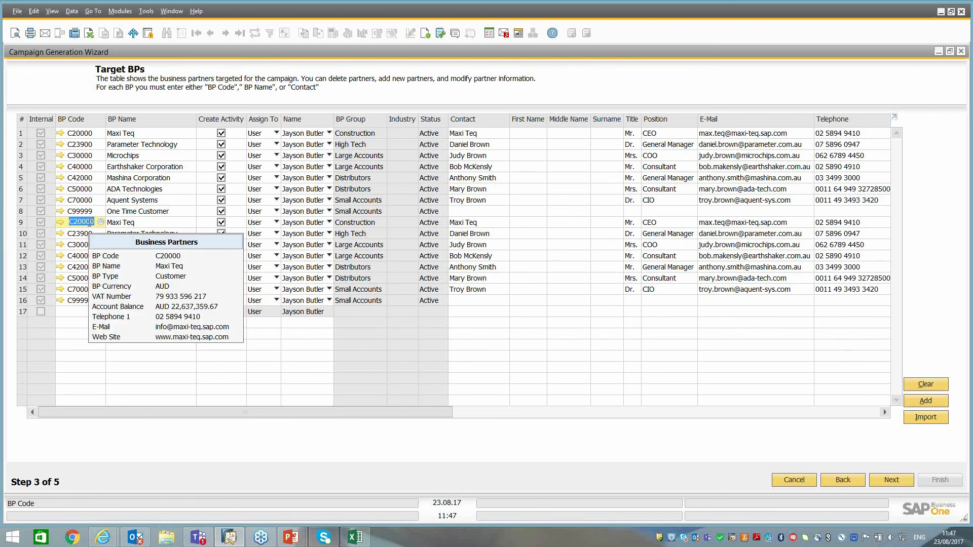
pyautogui.click(926, 384)
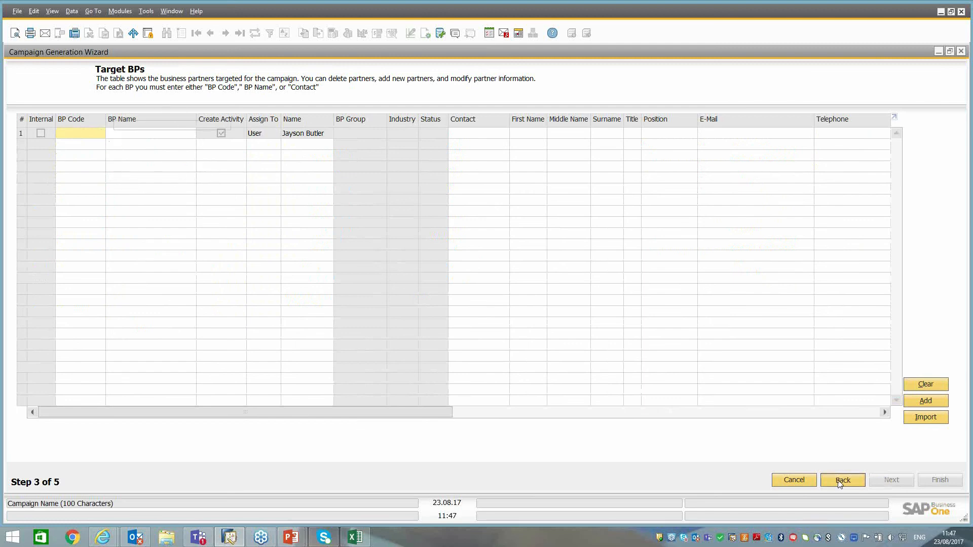
pyautogui.click(842, 482)
pyautogui.click(154, 162)
pyautogui.press('BackSpace')
pyautogui.press('Tab')
pyautogui.click(173, 161)
pyautogui.press('Tab')
pyautogui.doubleClick(307, 210)
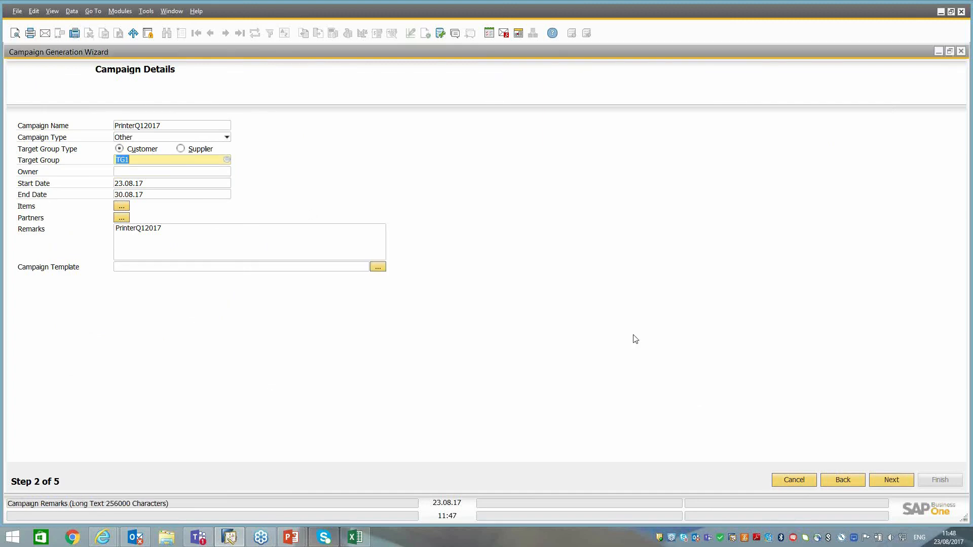
pyautogui.click(902, 484)
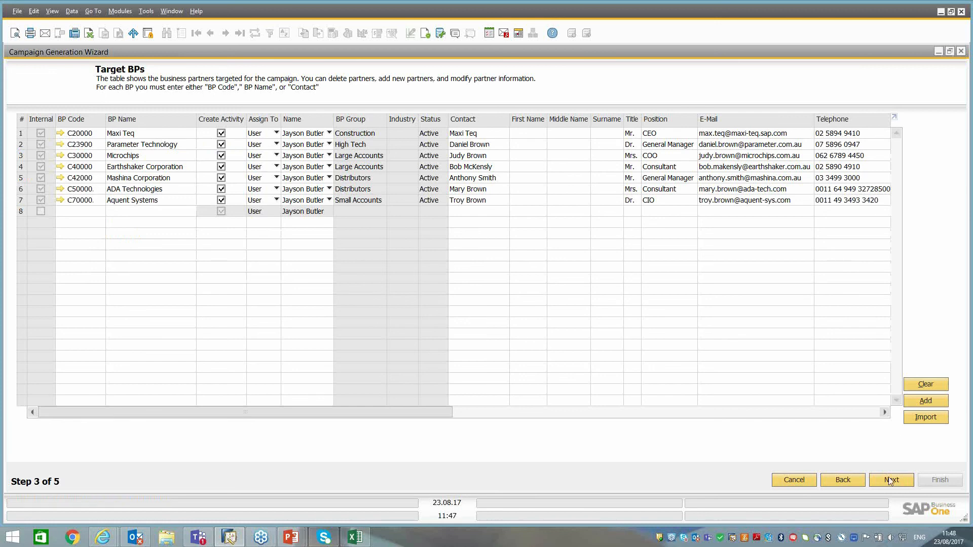
# Save and execute the campaign with an external list, saving Campaign Generation Wizard as plain text on the Desktop and replacing the existing file.
pyautogui.click(894, 486)
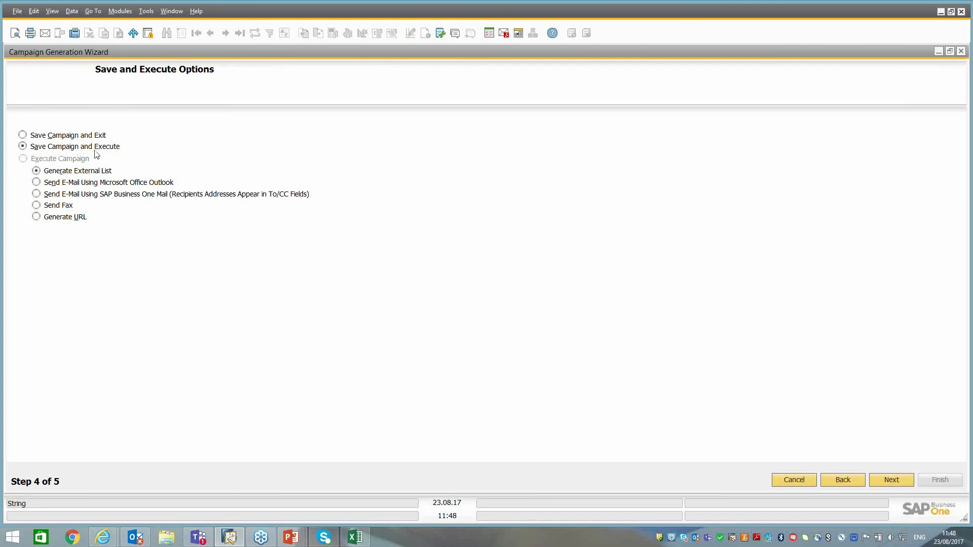
pyautogui.click(891, 480)
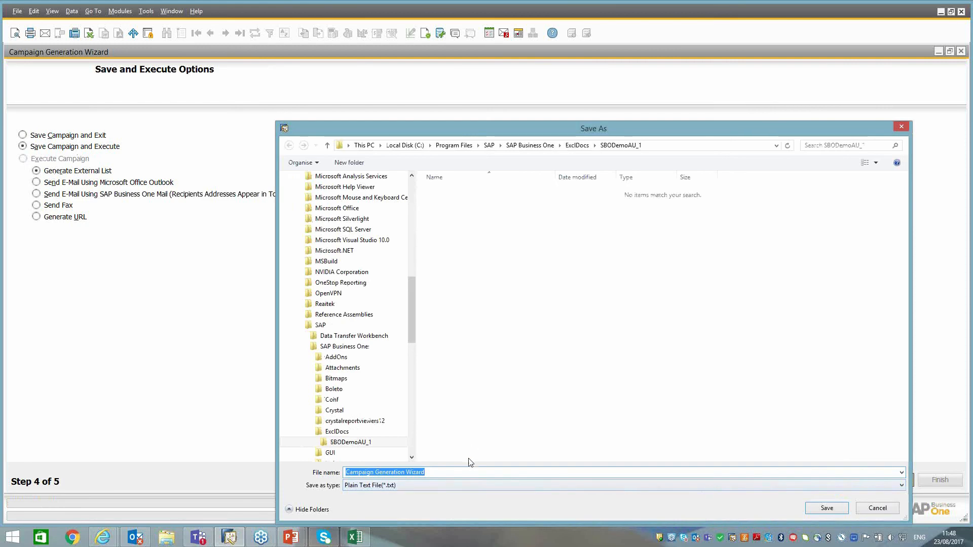
pyautogui.scroll(10, 409, 183)
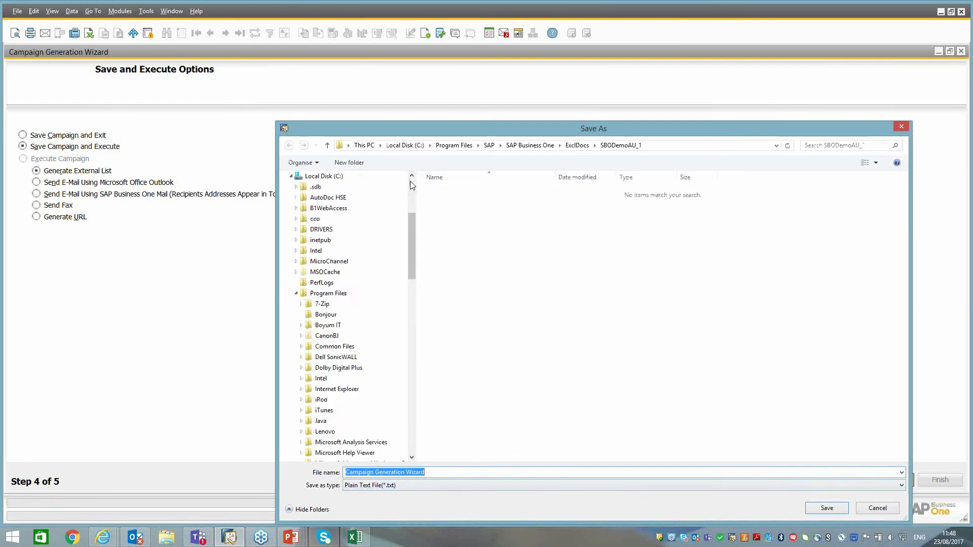
pyautogui.click(318, 191)
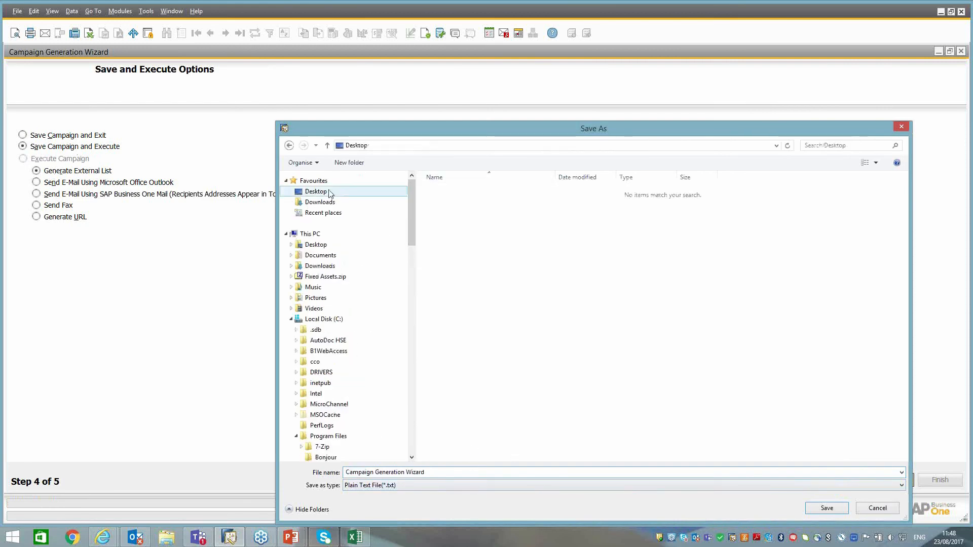
pyautogui.click(828, 509)
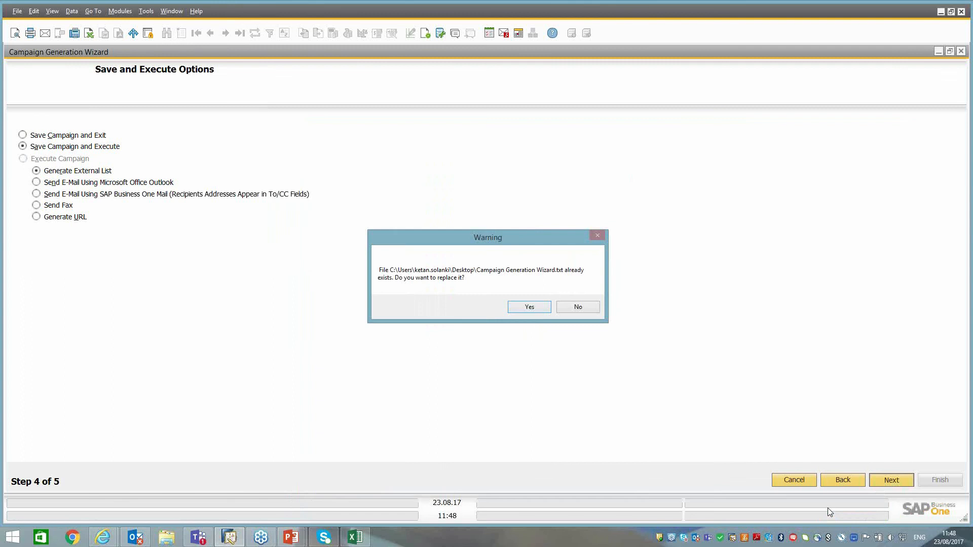
pyautogui.click(528, 312)
# Enable the macro content in Excel to load and view the exported campaign list.
pyautogui.click(355, 268)
pyautogui.click(374, 335)
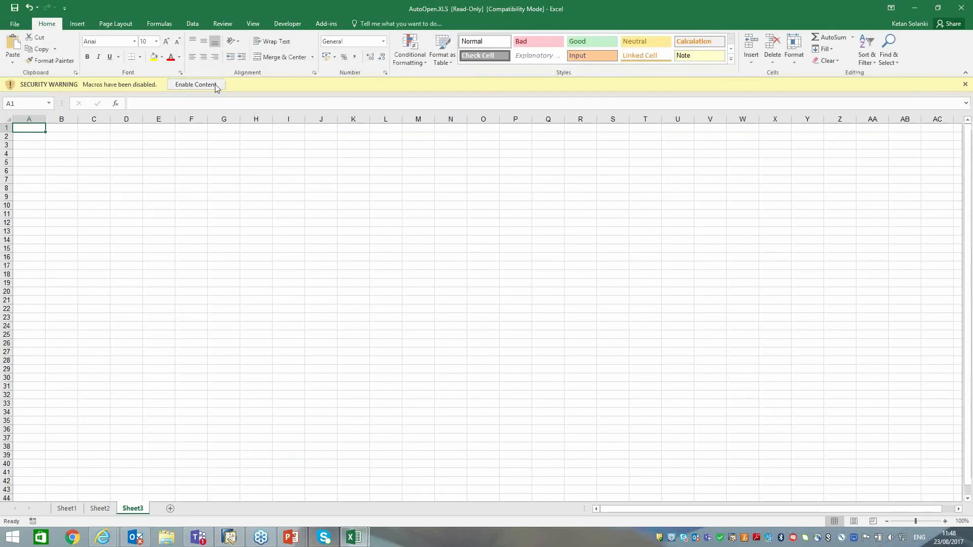
pyautogui.click(214, 84)
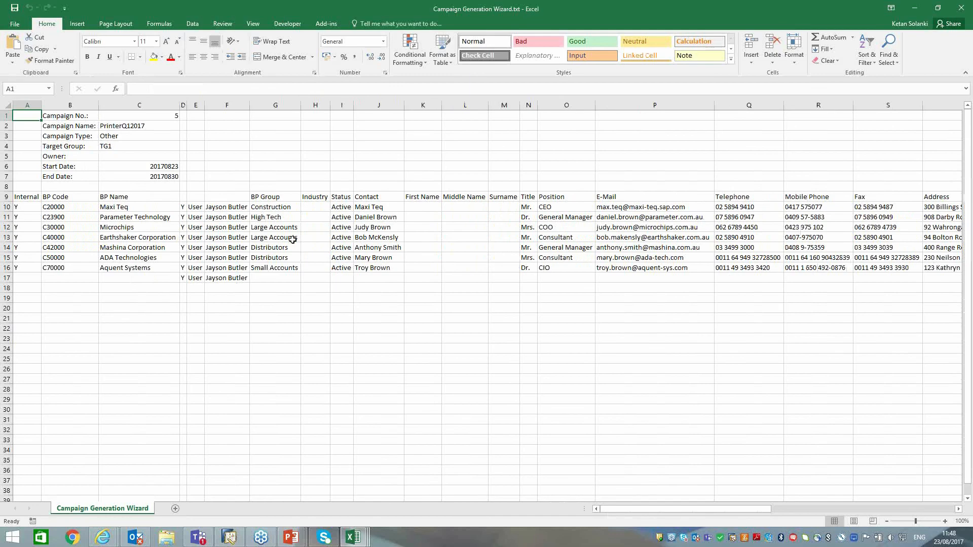
# Switch back to SAP Business One, open the new campaign from the summary report, and display its related activities.
pyautogui.hotkey('alt', 'Tab')
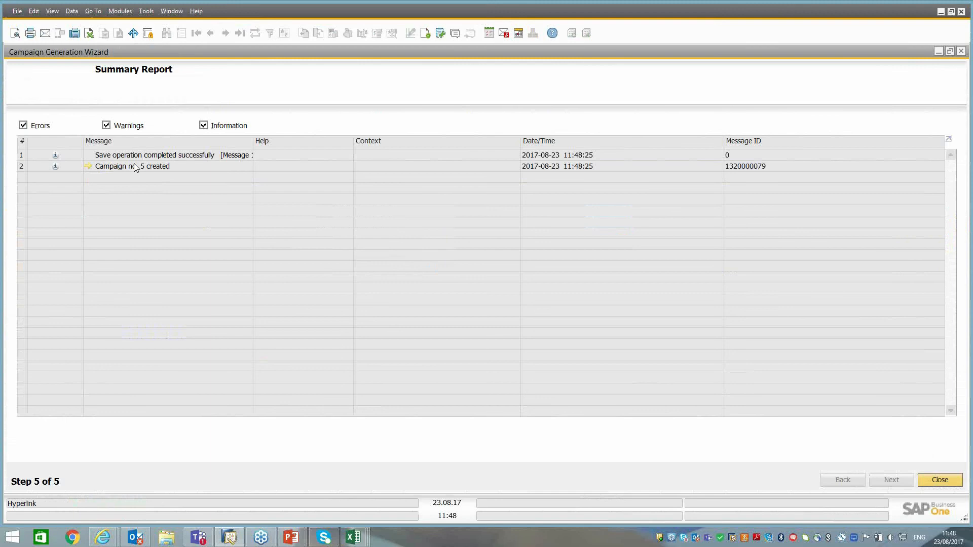
pyautogui.click(87, 167)
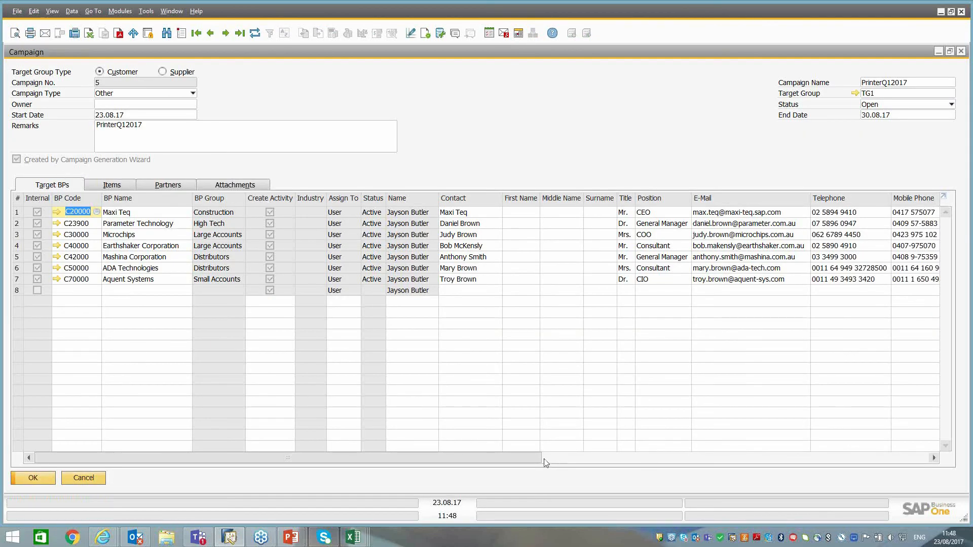
pyautogui.moveTo(532, 456); pyautogui.dragTo(920, 454)
pyautogui.rightClick(575, 118)
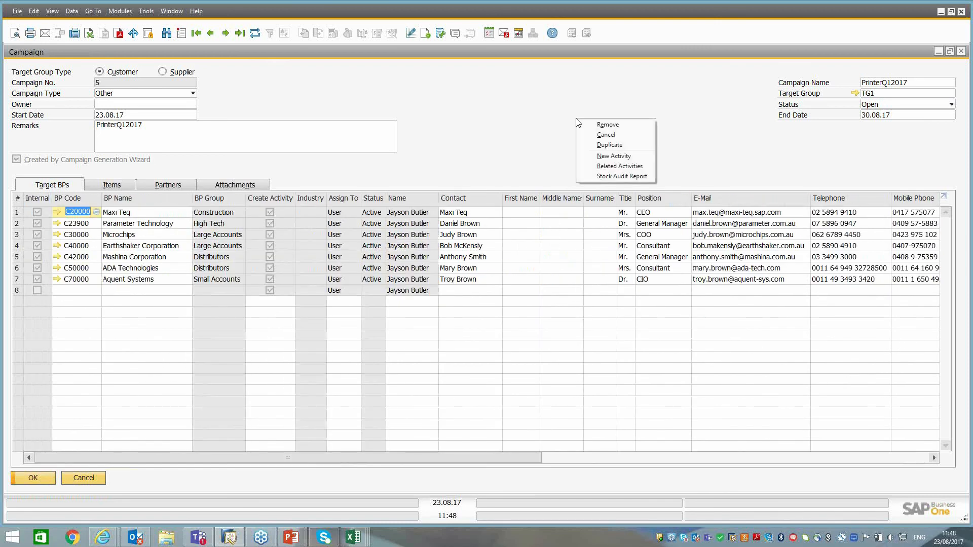
pyautogui.click(620, 166)
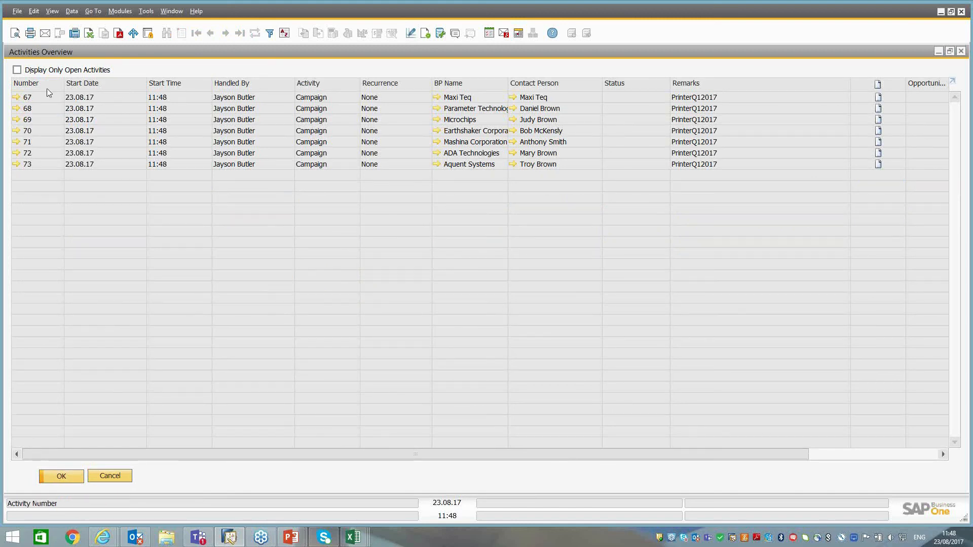
# Open Maxi Teq's master data from the activities overview, and find the PrinterQ12017 campaign entry among its related activities.
pyautogui.moveTo(18, 101)
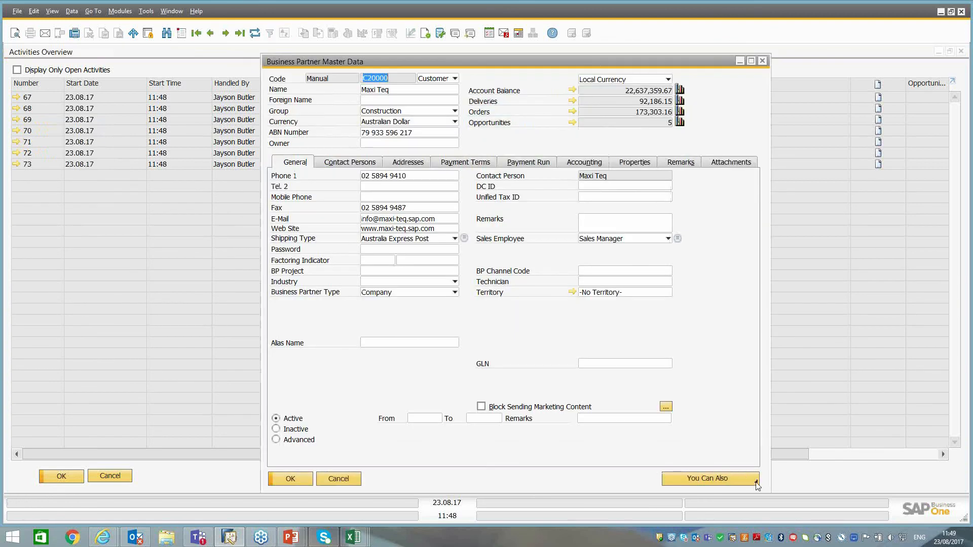
pyautogui.click(758, 480)
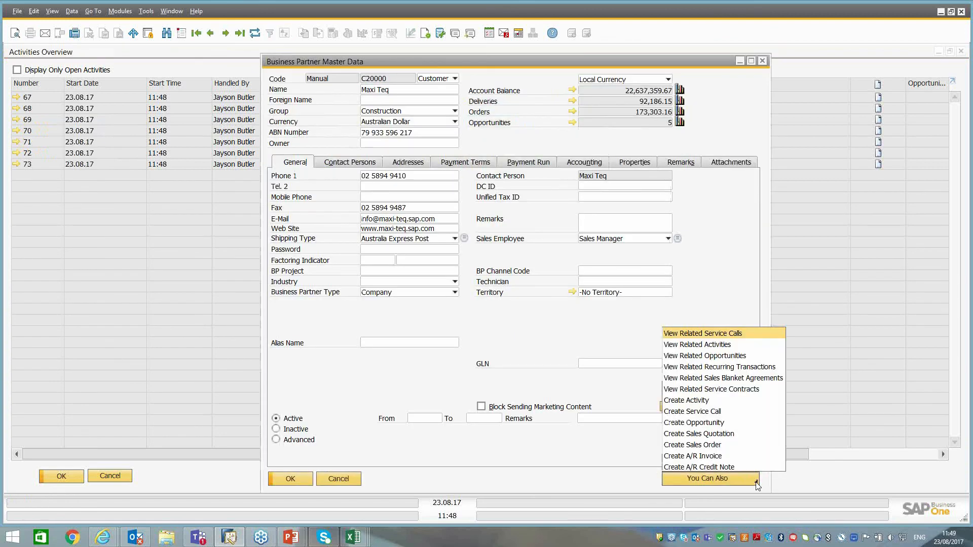
pyautogui.click(714, 346)
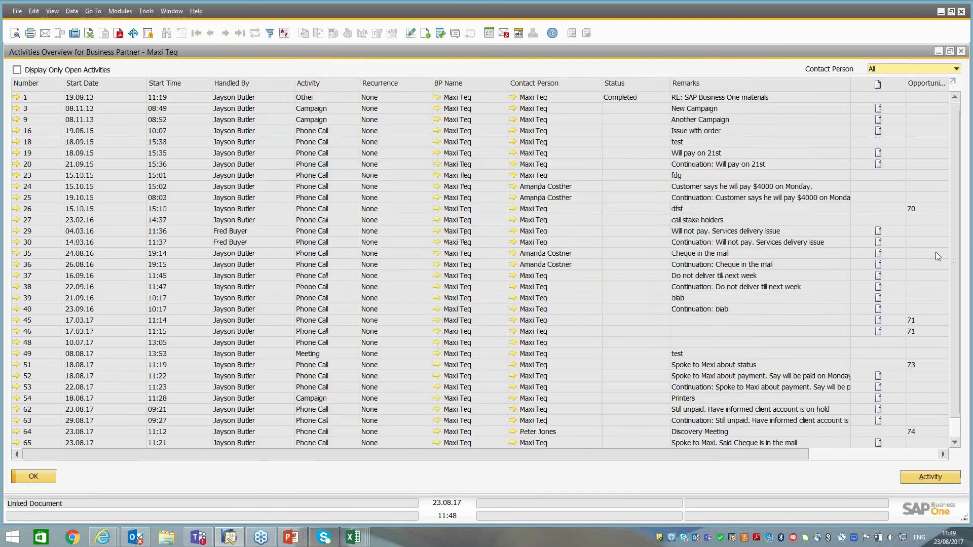
pyautogui.scroll(-1, 957, 349)
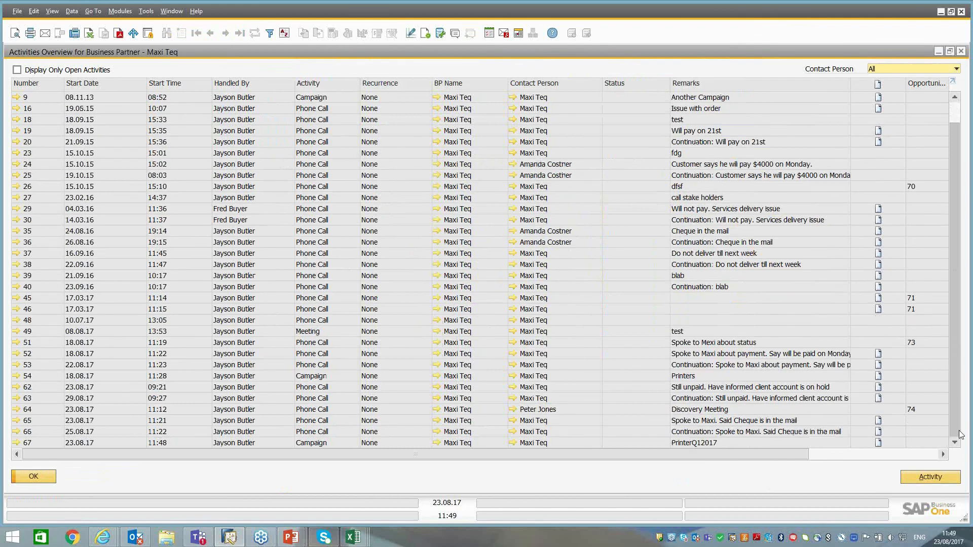
pyautogui.click(710, 443)
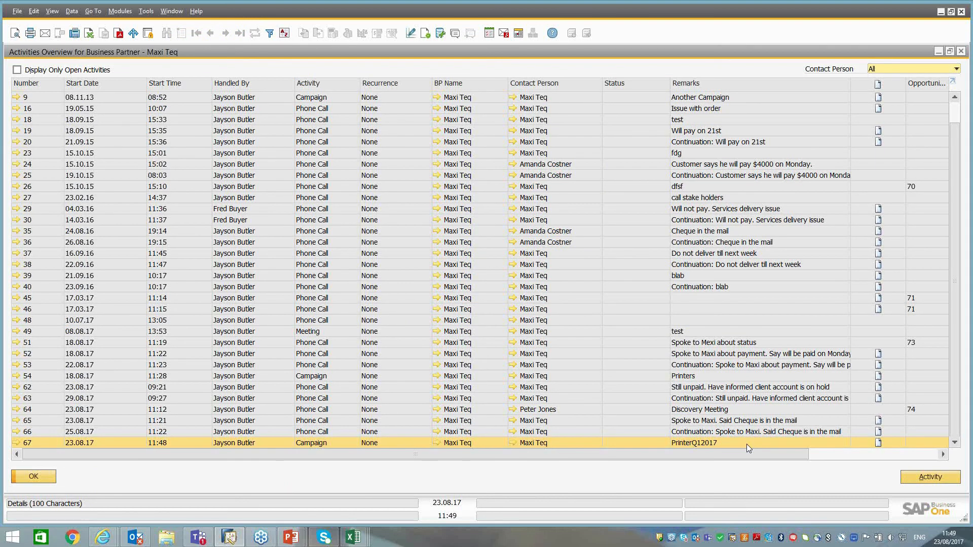
# Close the activity overviews, Maxi Teq's master data and the campaign, and exit the campaign wizard.
pyautogui.click(44, 481)
pyautogui.click(340, 479)
pyautogui.click(111, 478)
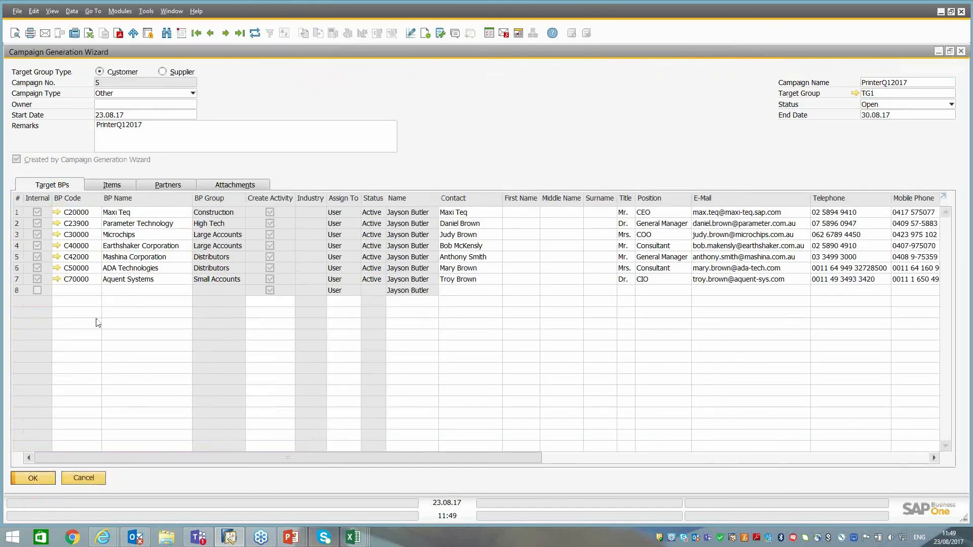
pyautogui.click(28, 479)
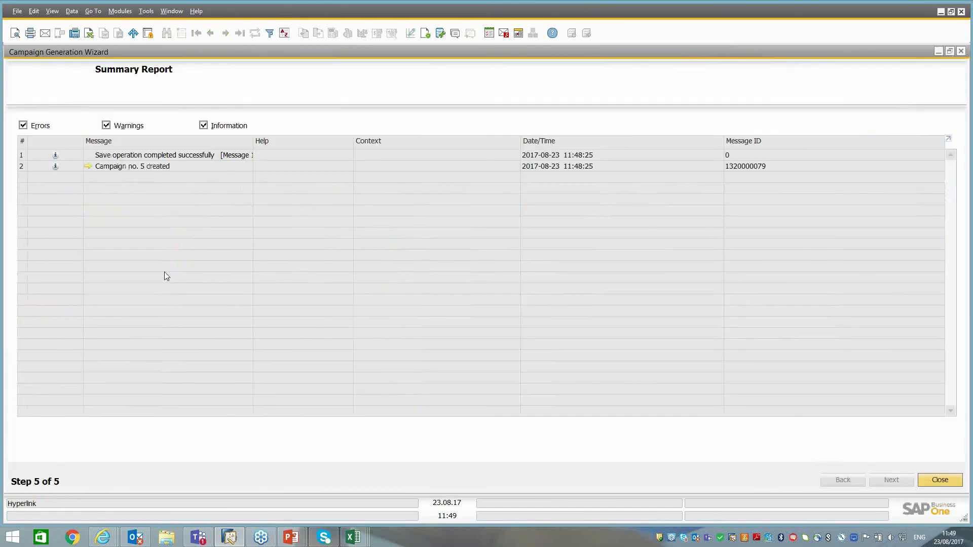
pyautogui.click(939, 479)
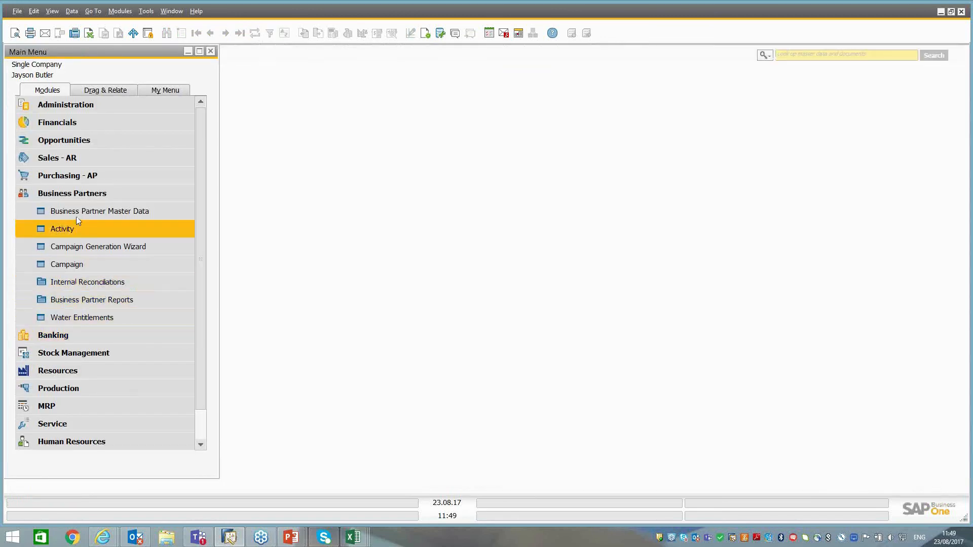
# Open the latest campaign, PrinterQ12017, and mark Maxi Teq, Earthshaker Corporation and ADA Technologies as having responded.
pyautogui.click(69, 264)
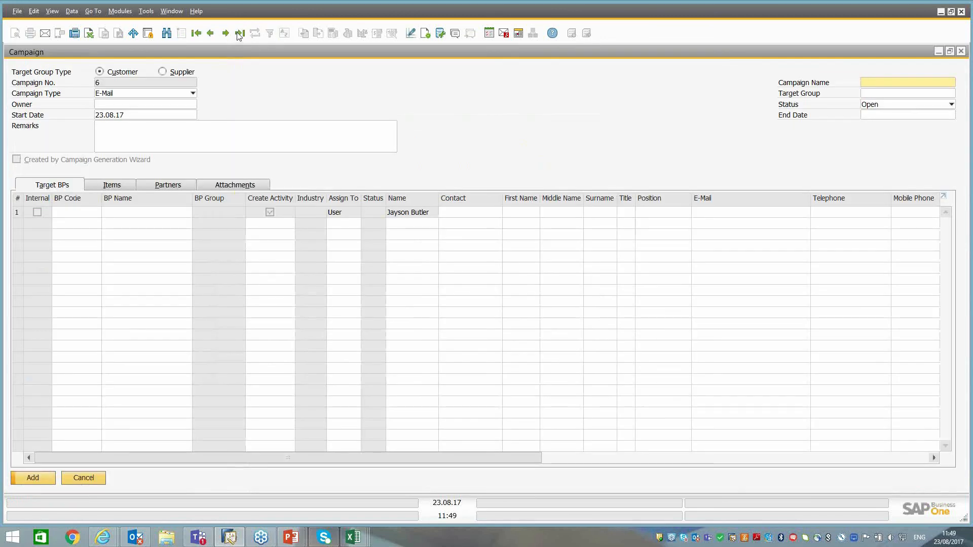
pyautogui.click(240, 34)
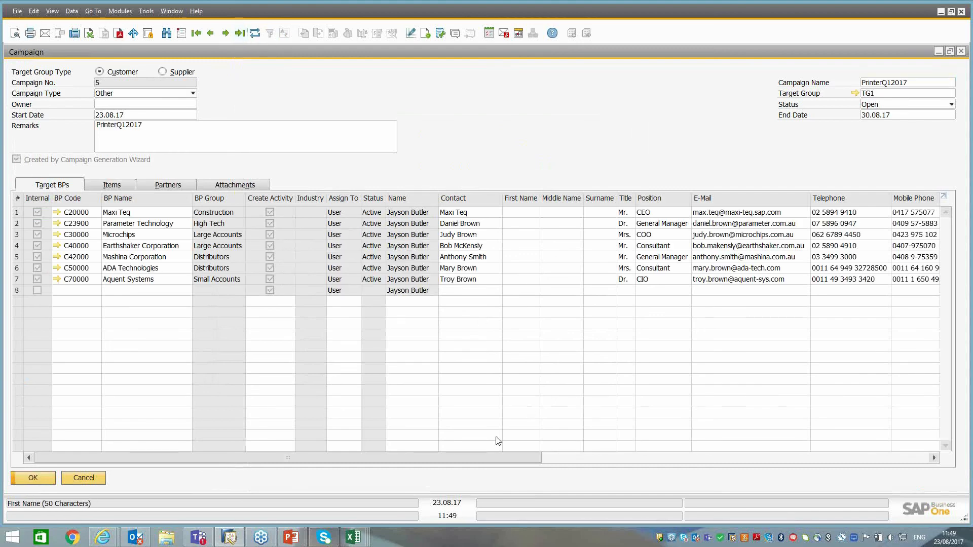
pyautogui.moveTo(427, 456); pyautogui.dragTo(577, 435)
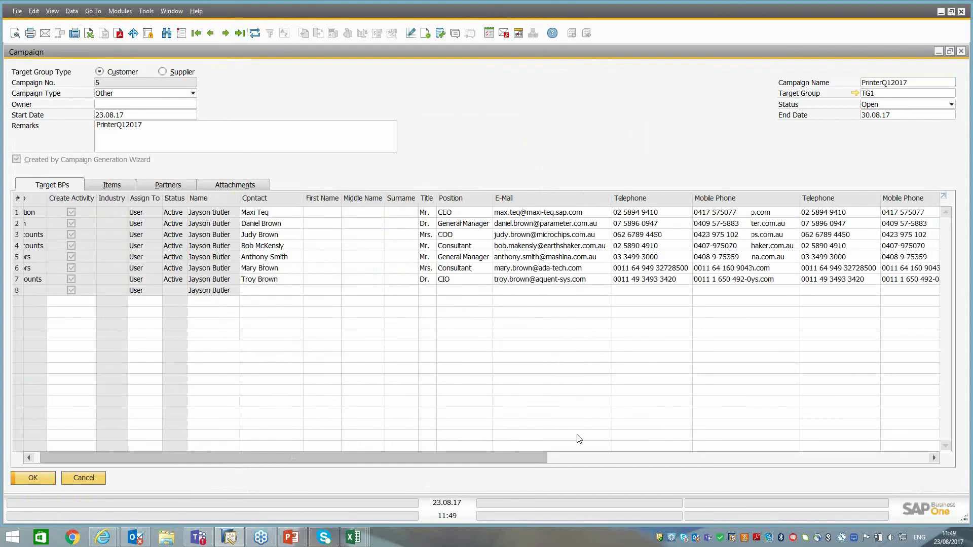
pyautogui.click(585, 213)
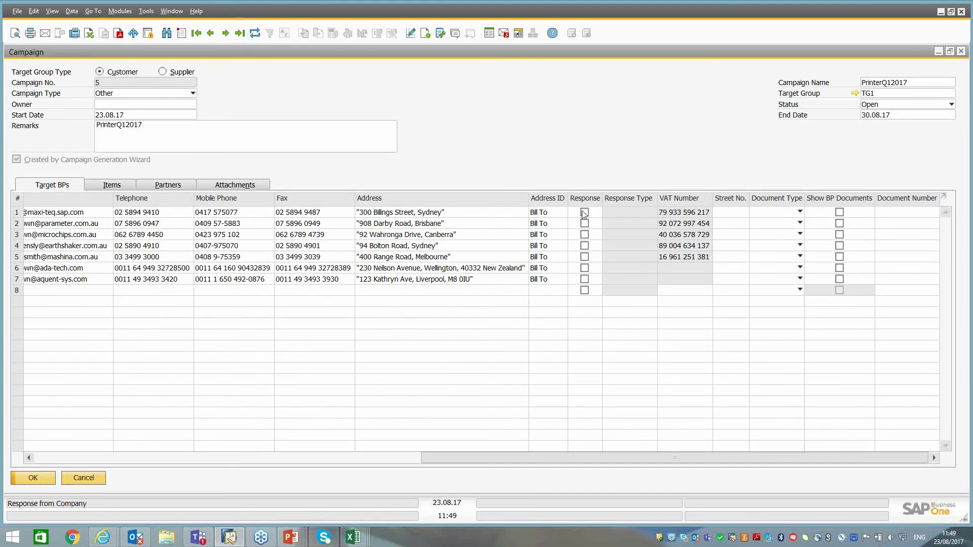
pyautogui.click(585, 246)
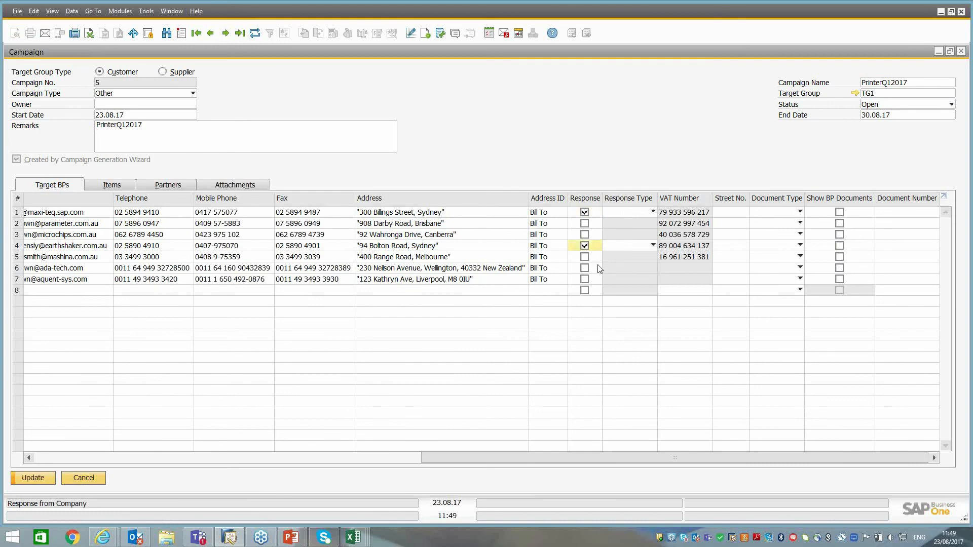
pyautogui.click(584, 268)
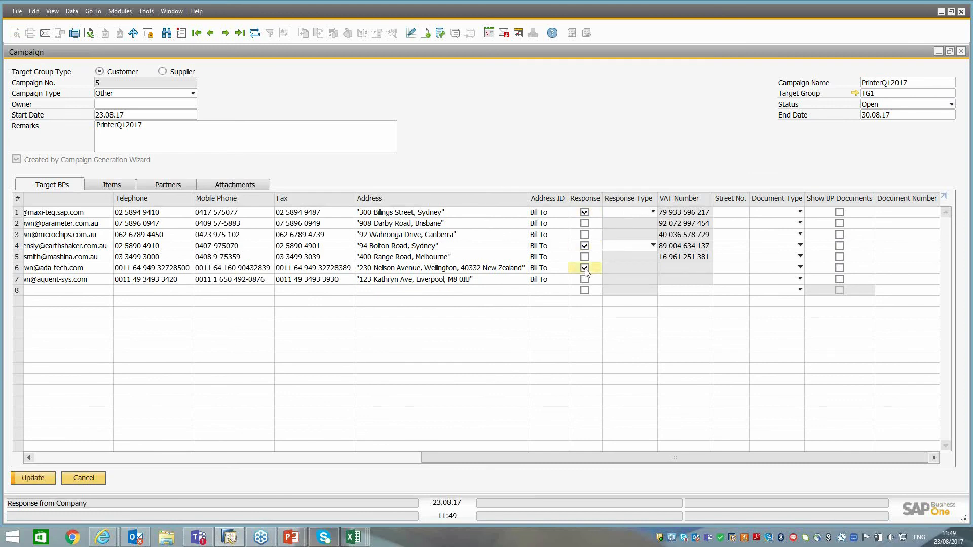
# Set the response type to Interested for the three responding business partners, save the campaign and close it.
pyautogui.click(632, 212)
pyautogui.click(628, 232)
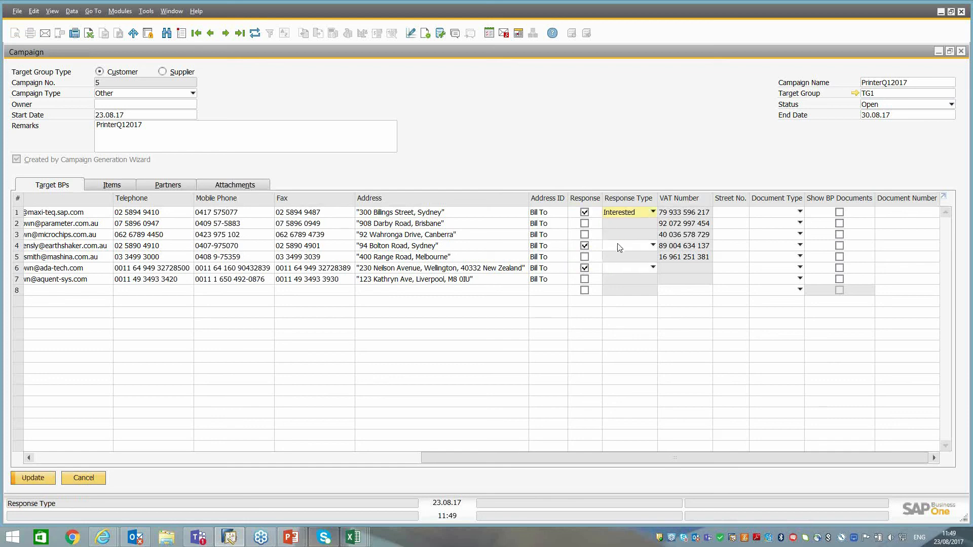
pyautogui.click(619, 246)
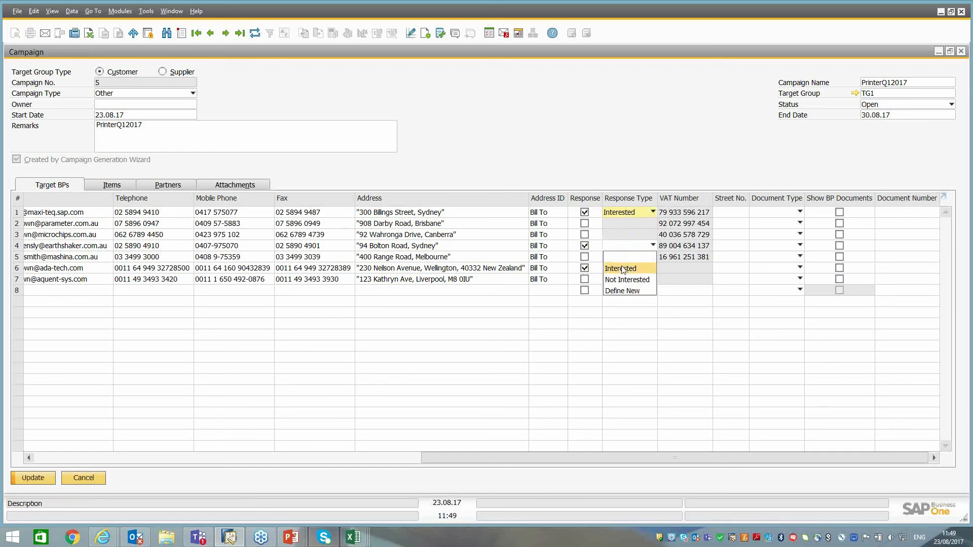
pyautogui.click(623, 269)
pyautogui.click(623, 268)
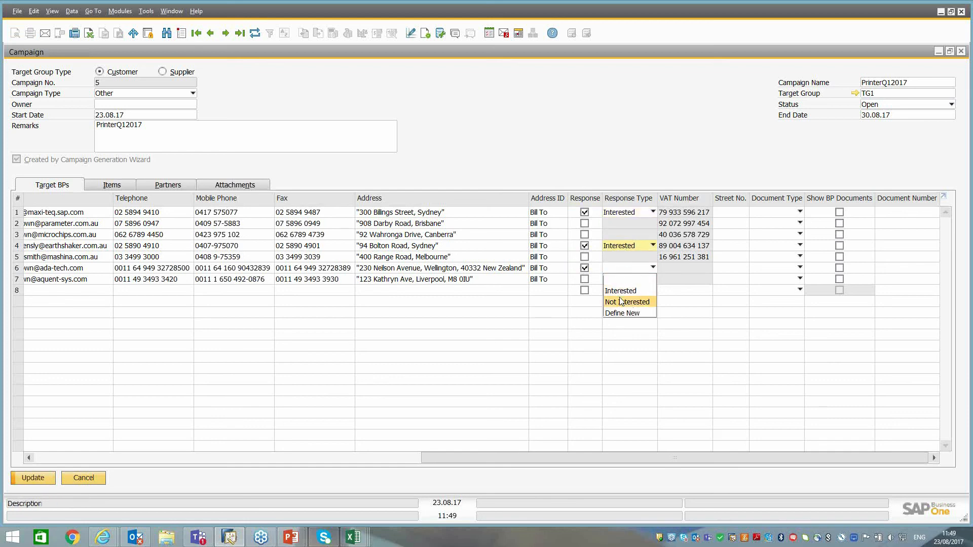
pyautogui.click(623, 291)
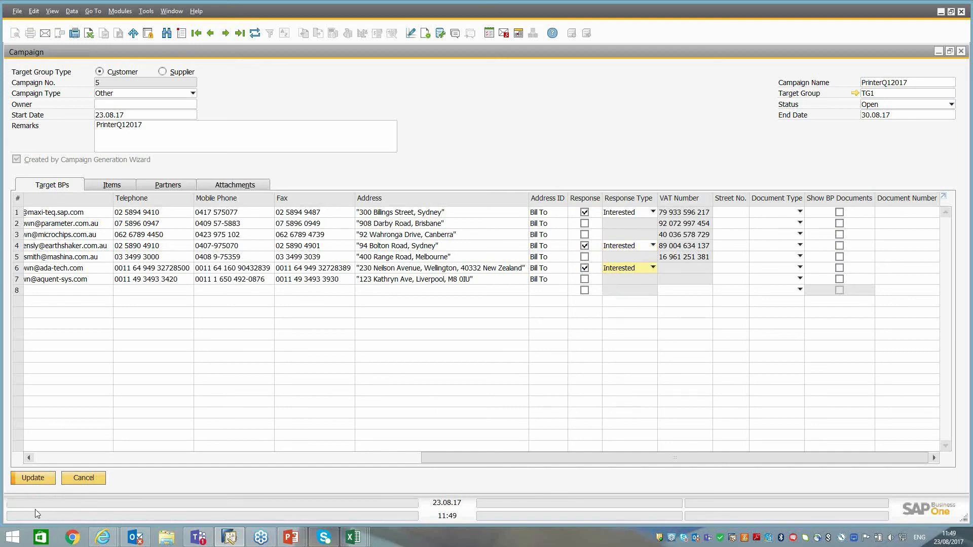
pyautogui.click(33, 478)
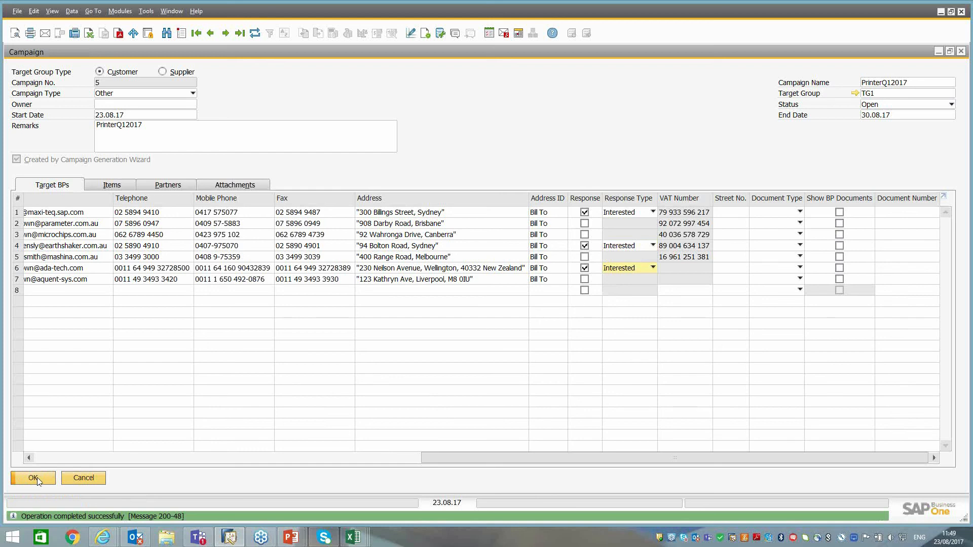
pyautogui.click(34, 478)
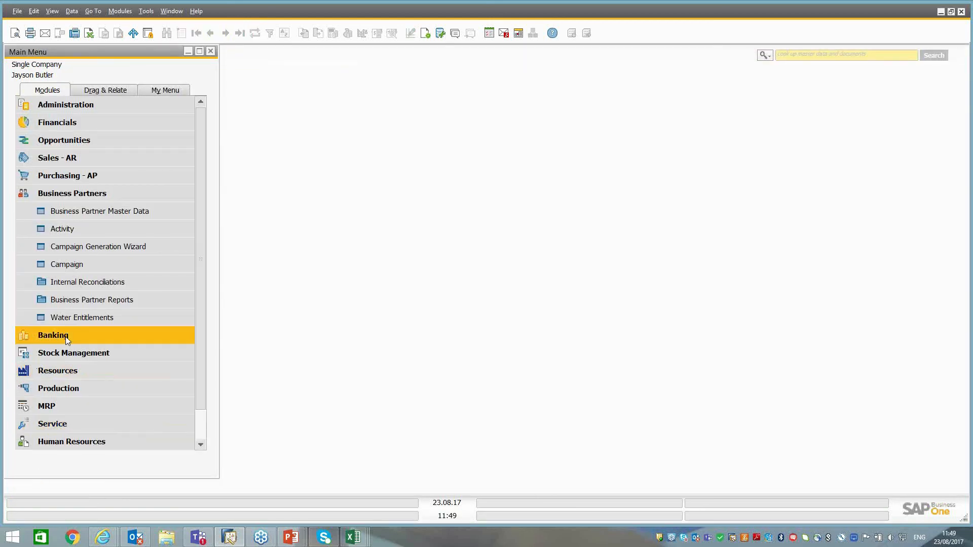
# Run the Campaigns List business partner report with the default selection criteria.
pyautogui.click(87, 306)
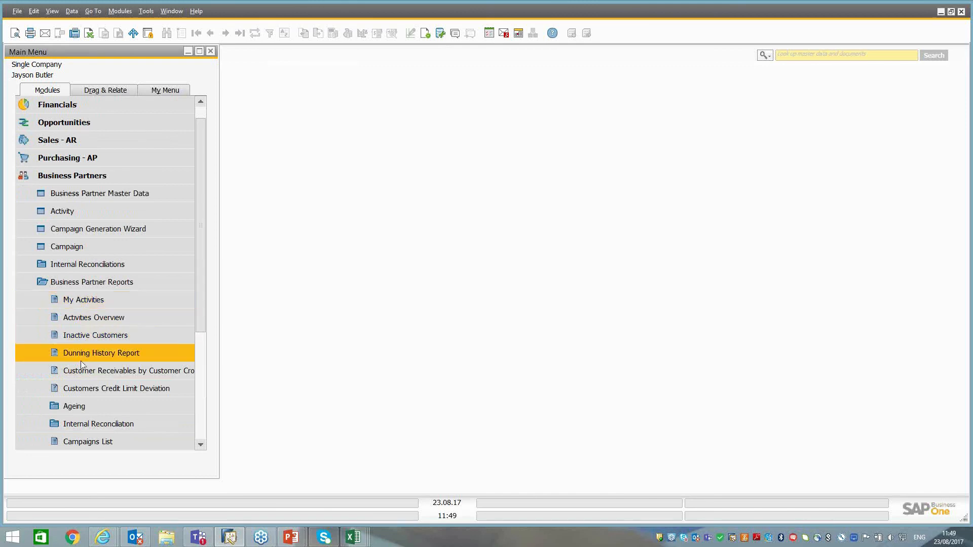
pyautogui.scroll(-1, 83, 361)
pyautogui.click(107, 427)
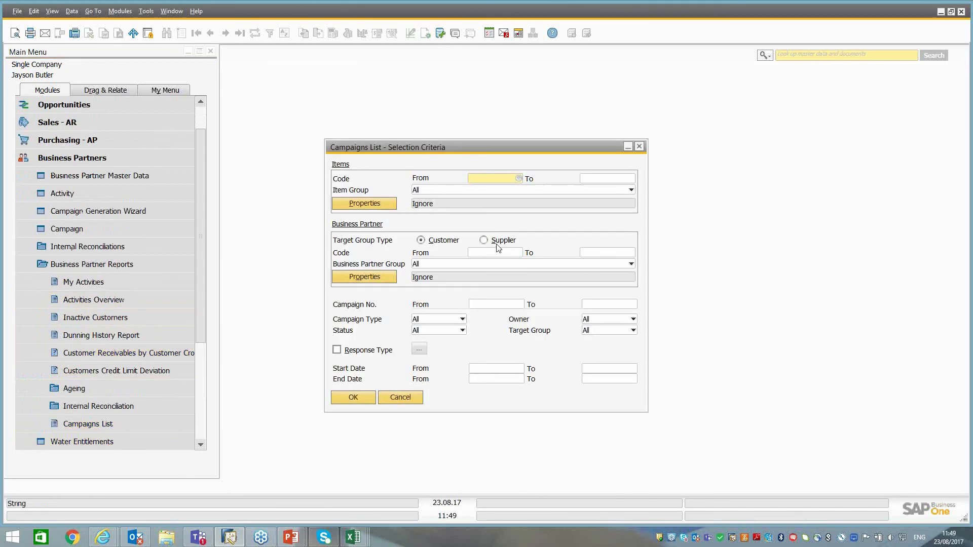
pyautogui.click(353, 397)
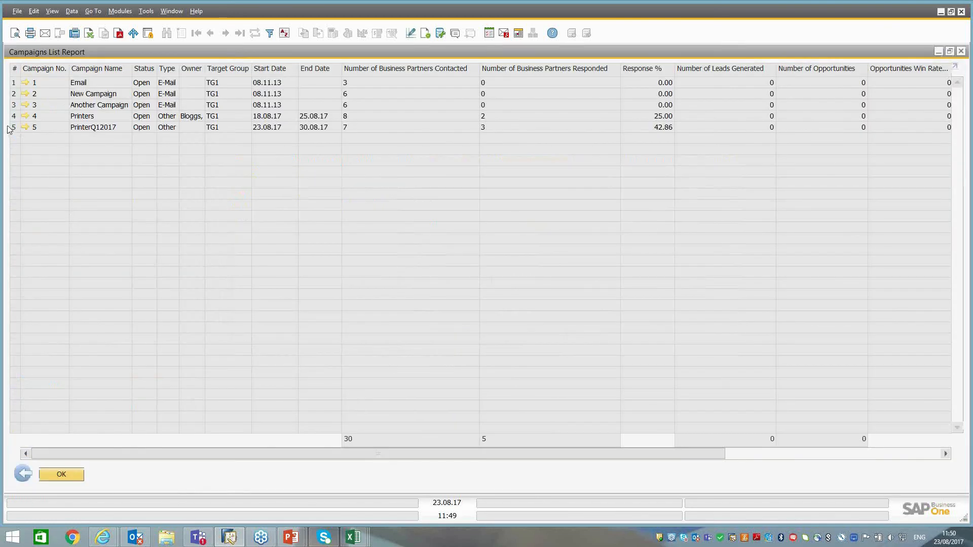
# Examine the PrinterQ12017 row in the report, including its response, leads, opportunities and profit figures.
pyautogui.click(13, 128)
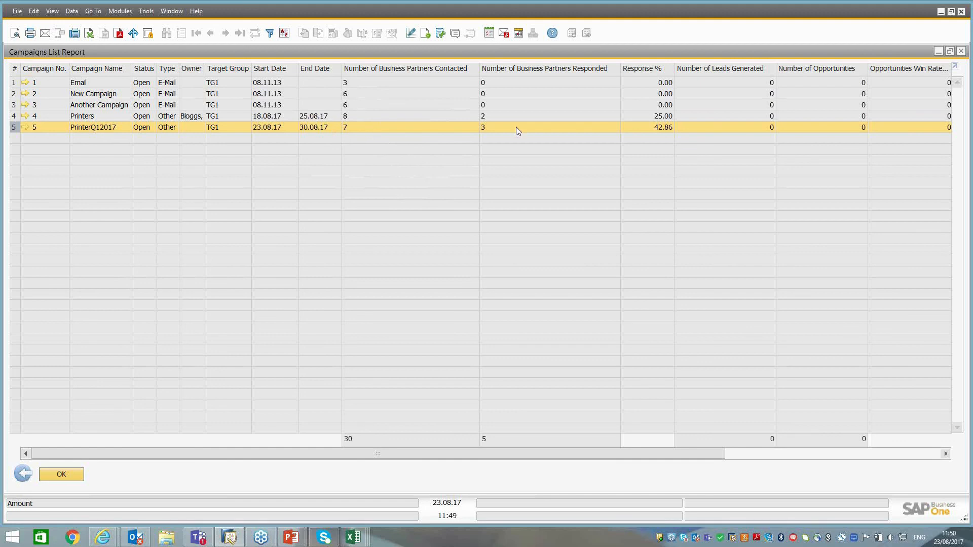
pyautogui.click(492, 131)
pyautogui.moveTo(613, 455); pyautogui.dragTo(862, 447)
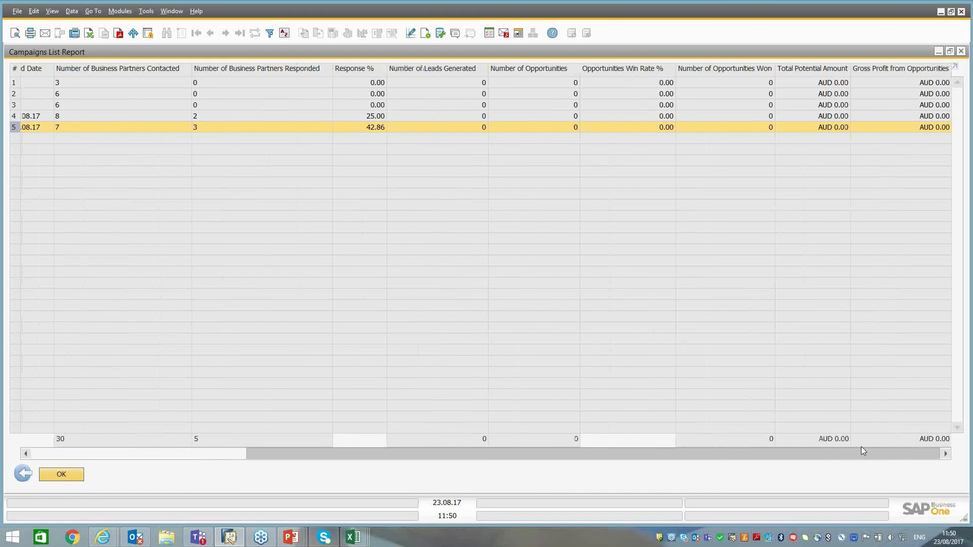
pyautogui.moveTo(806, 451); pyautogui.dragTo(558, 457)
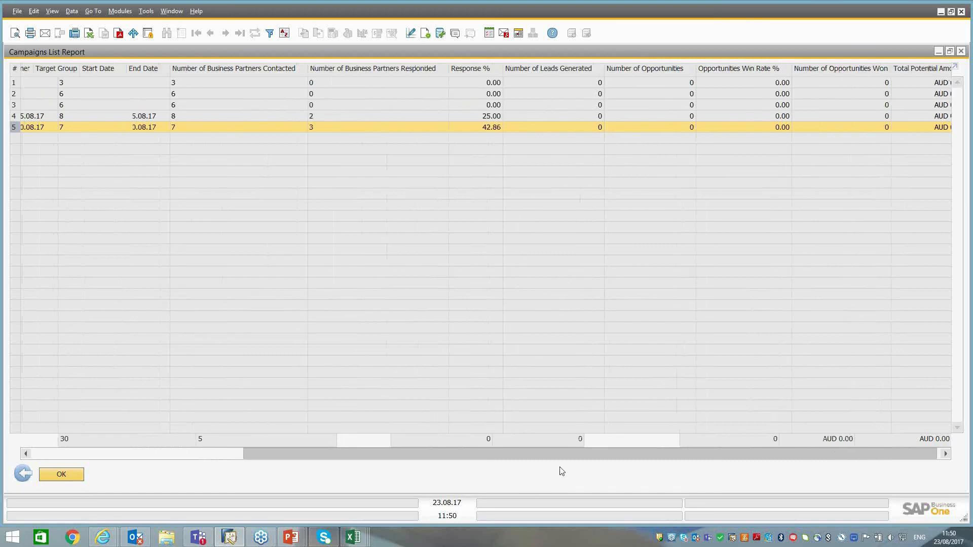
# Open the PrinterQ12017 campaign from the report, review its target partners' response details, and return to the report.
pyautogui.click(25, 127)
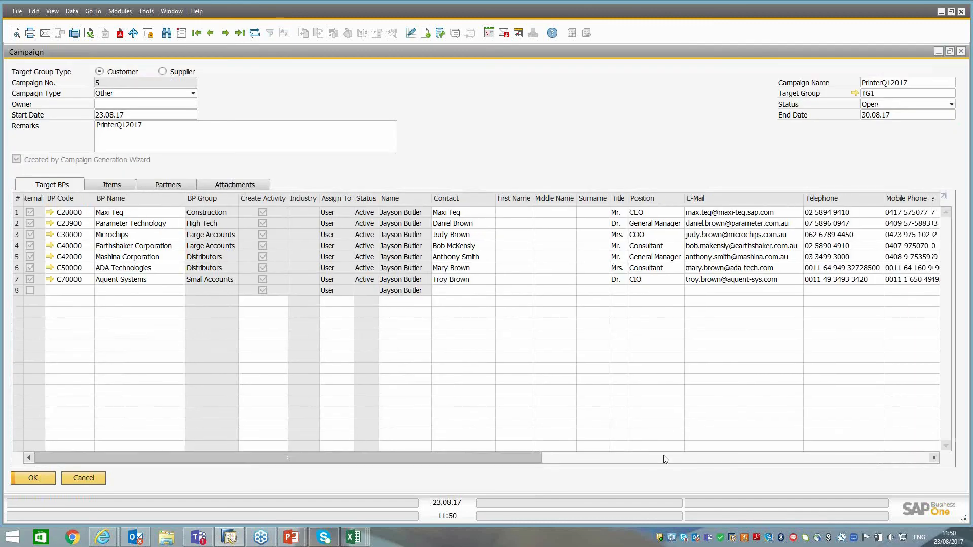
pyautogui.click(666, 460)
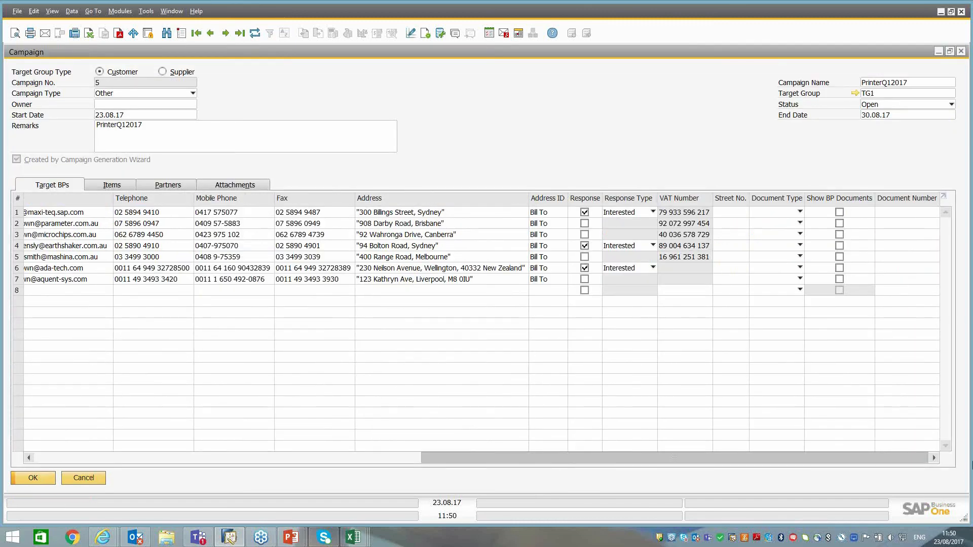
pyautogui.click(92, 478)
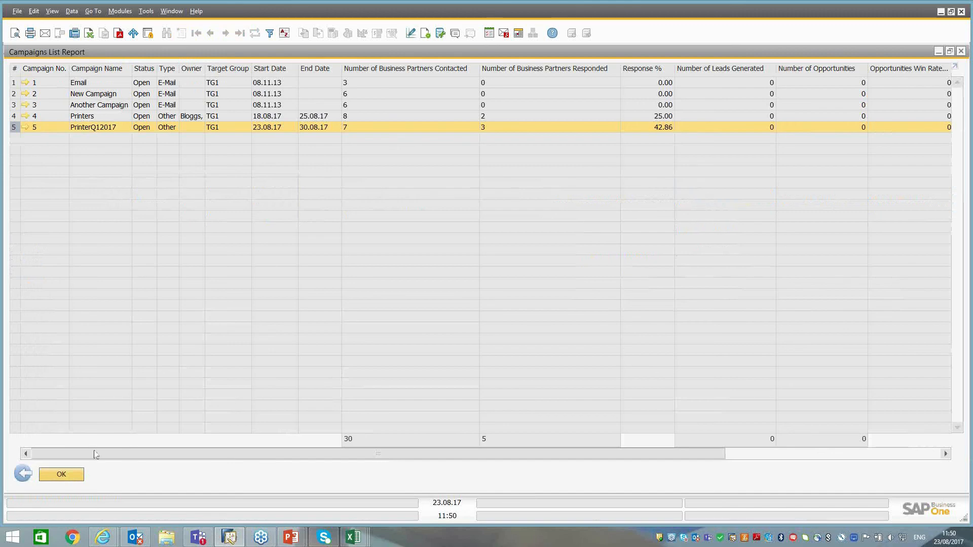